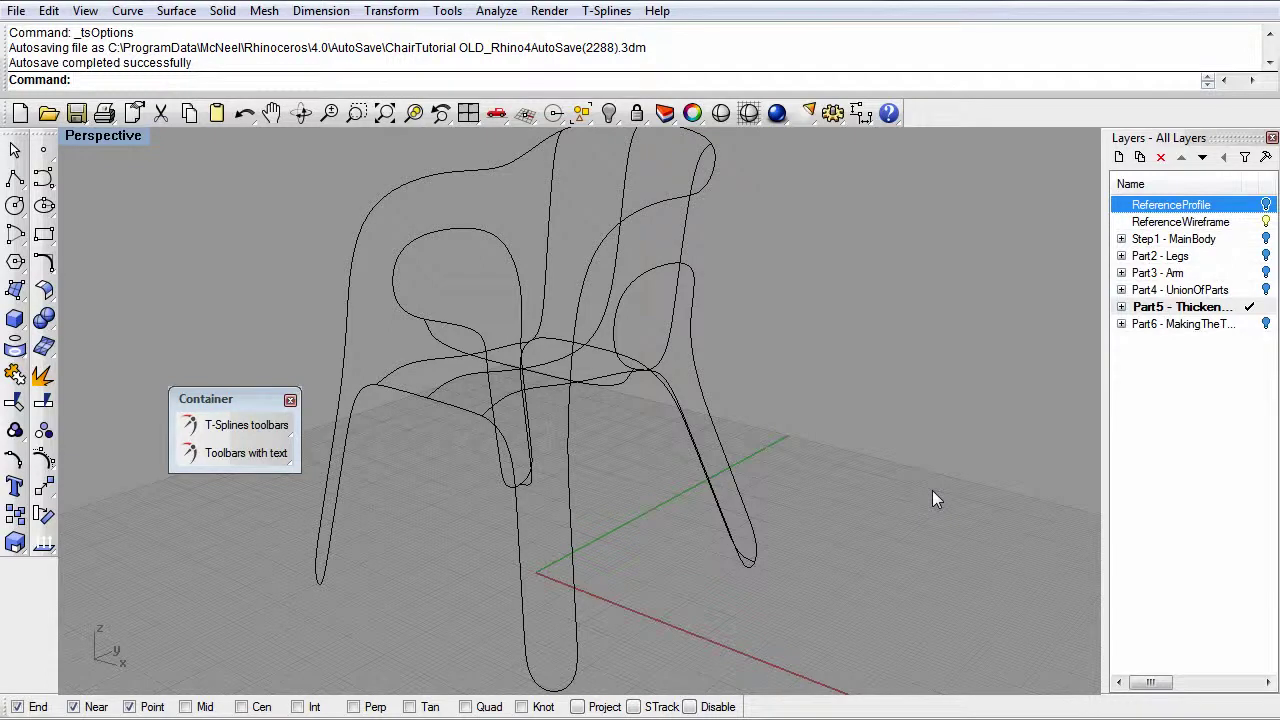
# - Examine the chair's reference wireframe from several angles, covering the back, seat, arms and legs
pyautogui.moveTo(714, 480)
pyautogui.mouseDown(button='right')
pyautogui.moveTo(560, 490)
pyautogui.moveTo(621, 520)
pyautogui.moveTo(654, 520)
pyautogui.moveTo(654, 509)
pyautogui.mouseUp(button='right')
pyautogui.moveTo(740, 548); pyautogui.dragTo(671, 555, button='right')
pyautogui.moveTo(410, 368); pyautogui.dragTo(508, 463, button='right')
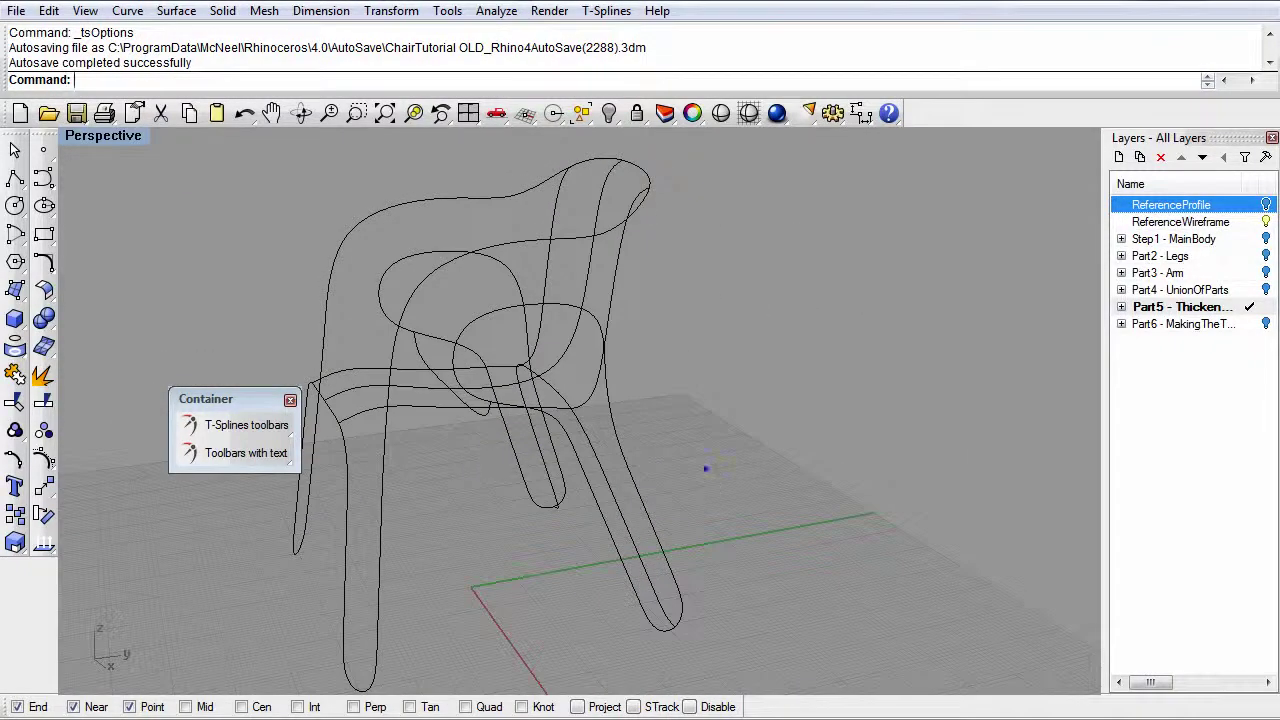
pyautogui.moveTo(706, 470); pyautogui.dragTo(695, 495, button='right')
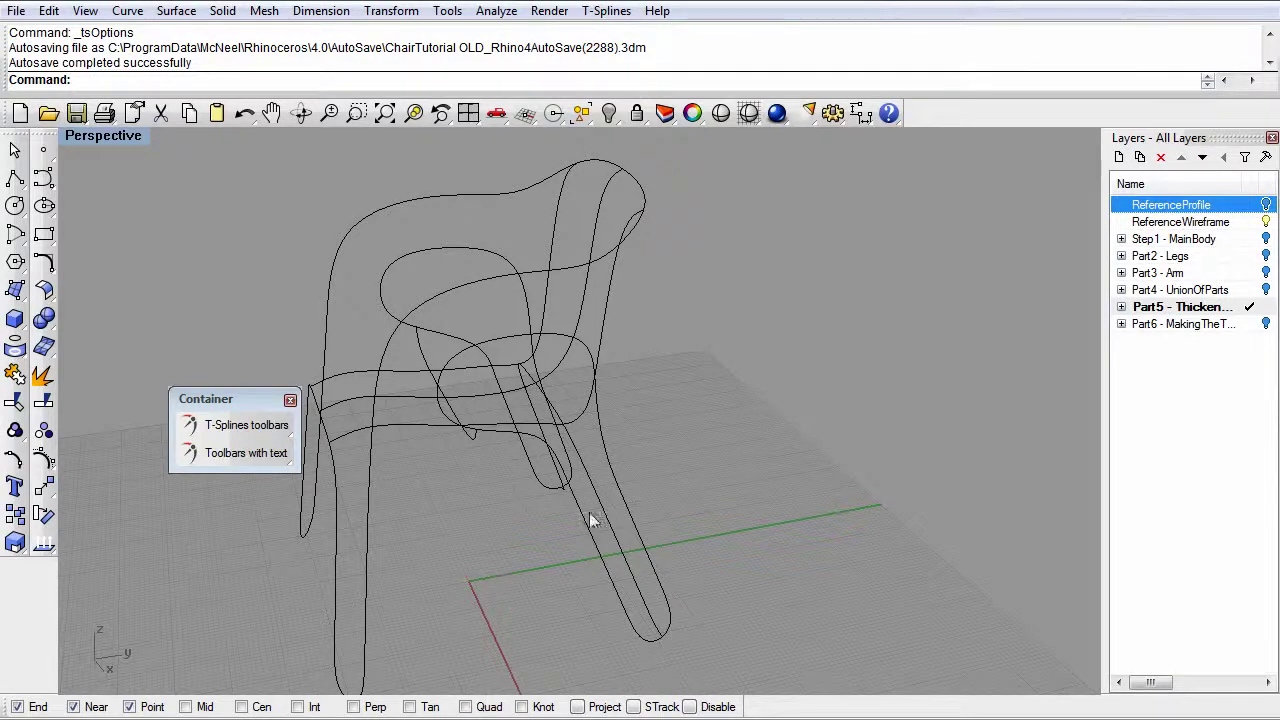
pyautogui.moveTo(538, 540); pyautogui.dragTo(648, 567, button='right')
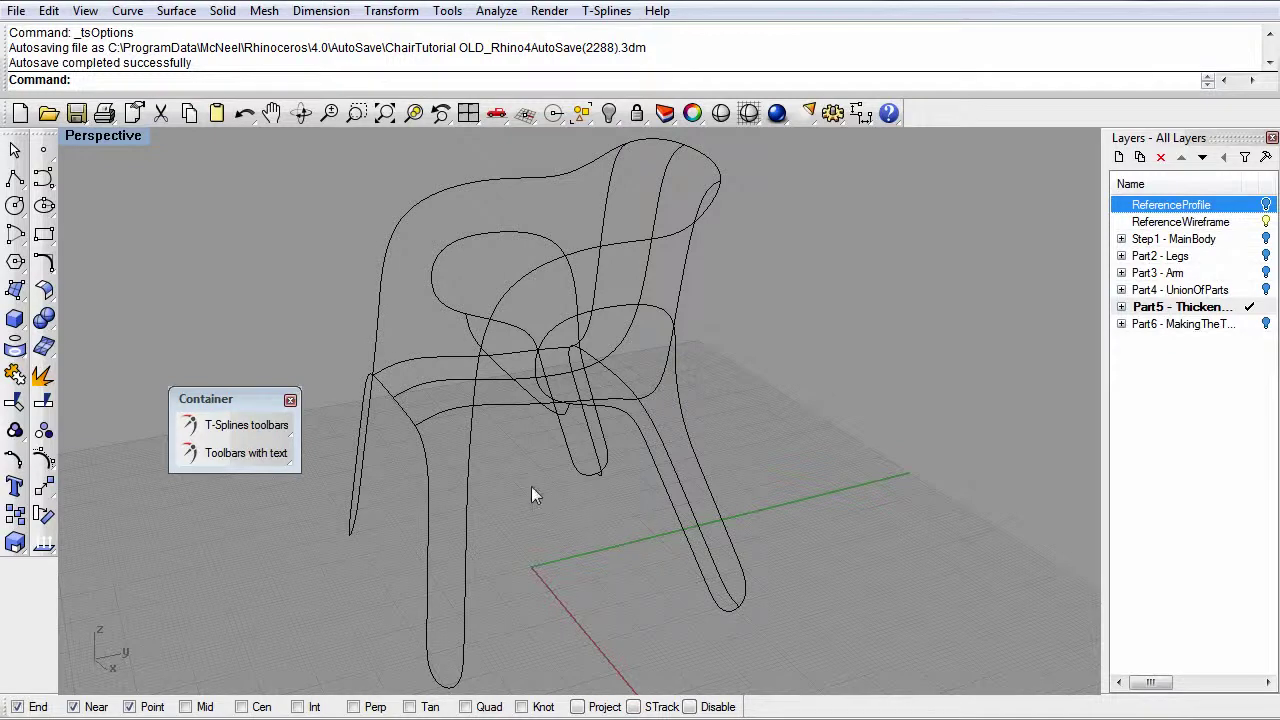
pyautogui.moveTo(490, 497); pyautogui.dragTo(600, 510, button='right')
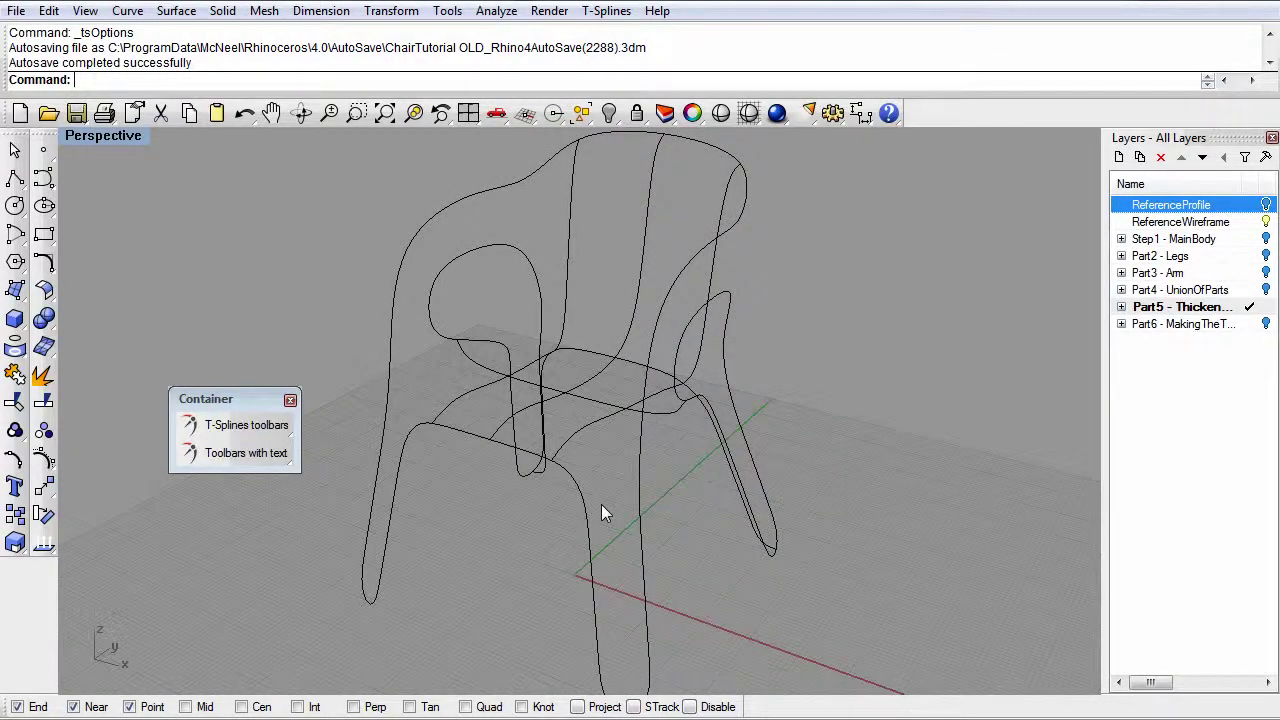
pyautogui.moveTo(581, 497); pyautogui.dragTo(595, 494, button='right')
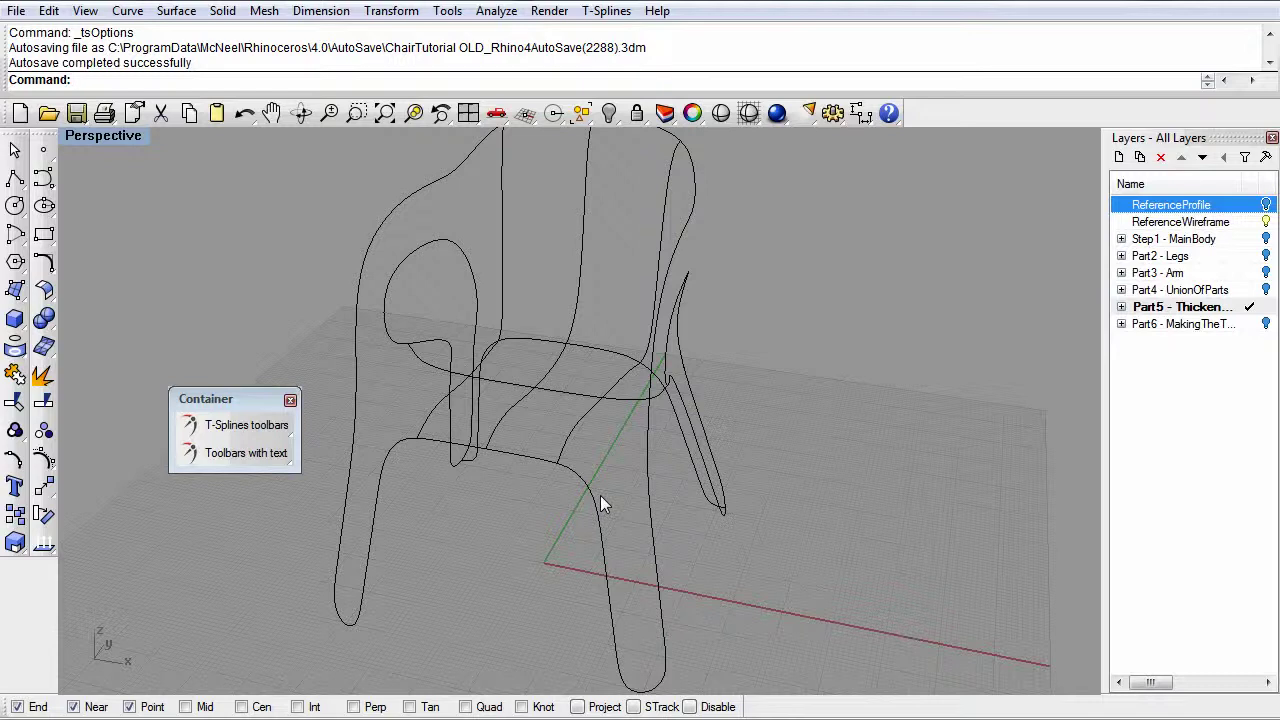
pyautogui.moveTo(600, 495); pyautogui.dragTo(676, 493, button='right')
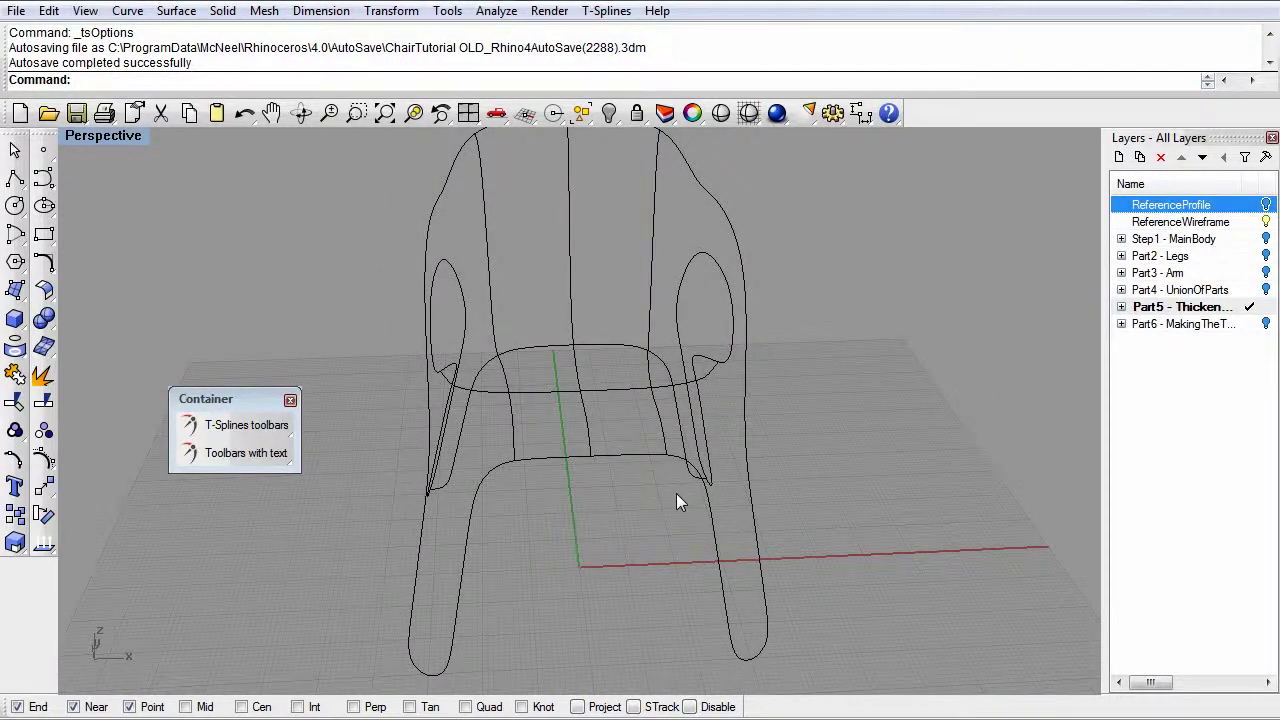
pyautogui.moveTo(840, 491)
pyautogui.mouseDown(button='right')
pyautogui.moveTo(846, 514)
pyautogui.moveTo(756, 504)
pyautogui.moveTo(790, 484)
pyautogui.moveTo(836, 490)
pyautogui.moveTo(767, 527)
pyautogui.mouseUp(button='right')
pyautogui.moveTo(629, 420); pyautogui.dragTo(664, 435, button='right')
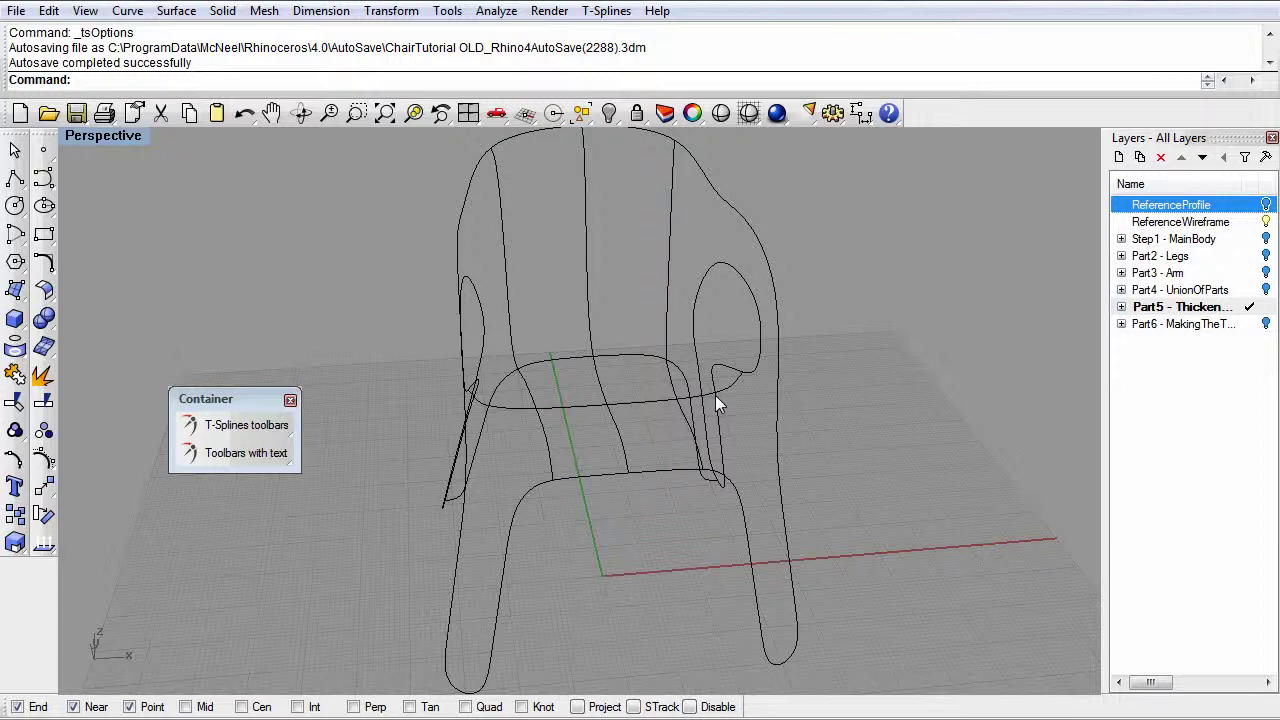
pyautogui.moveTo(838, 405); pyautogui.dragTo(831, 443, button='right')
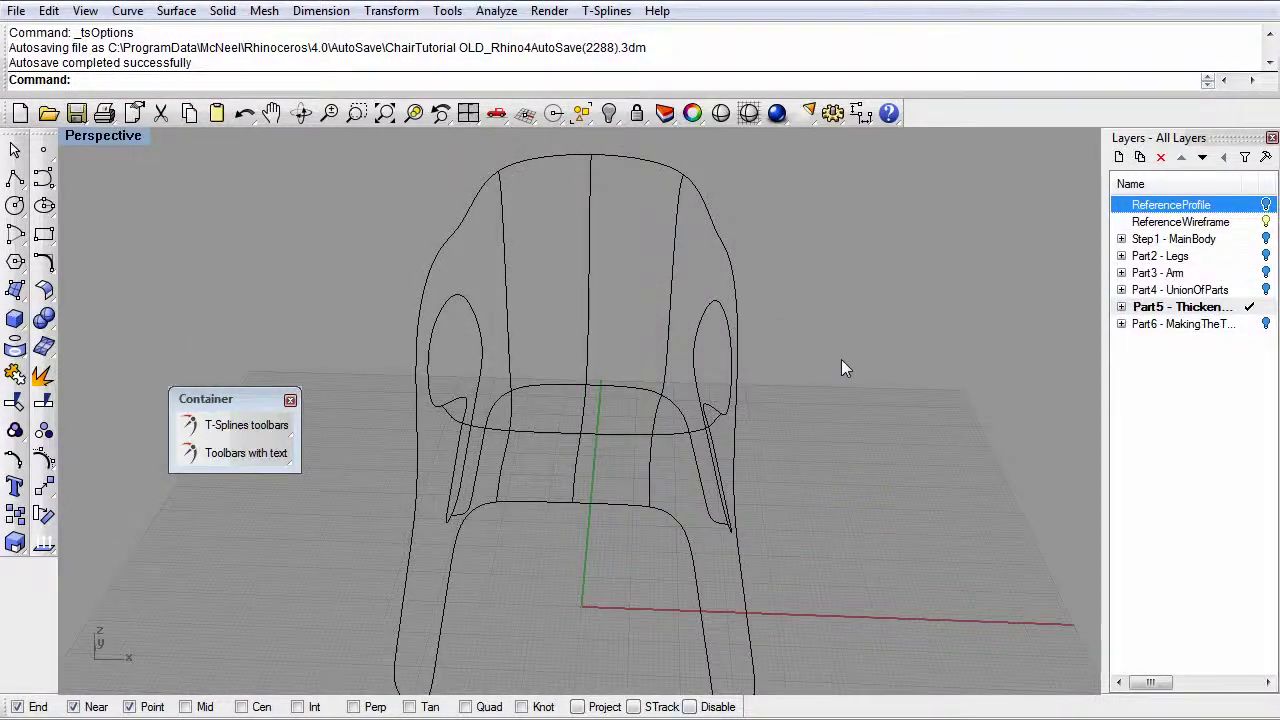
# - Show the Step1 - MainBody layer's curves and hide the ReferenceWireframe layer
pyautogui.click(1266, 239)
pyautogui.moveTo(663, 443); pyautogui.dragTo(640, 351, button='right')
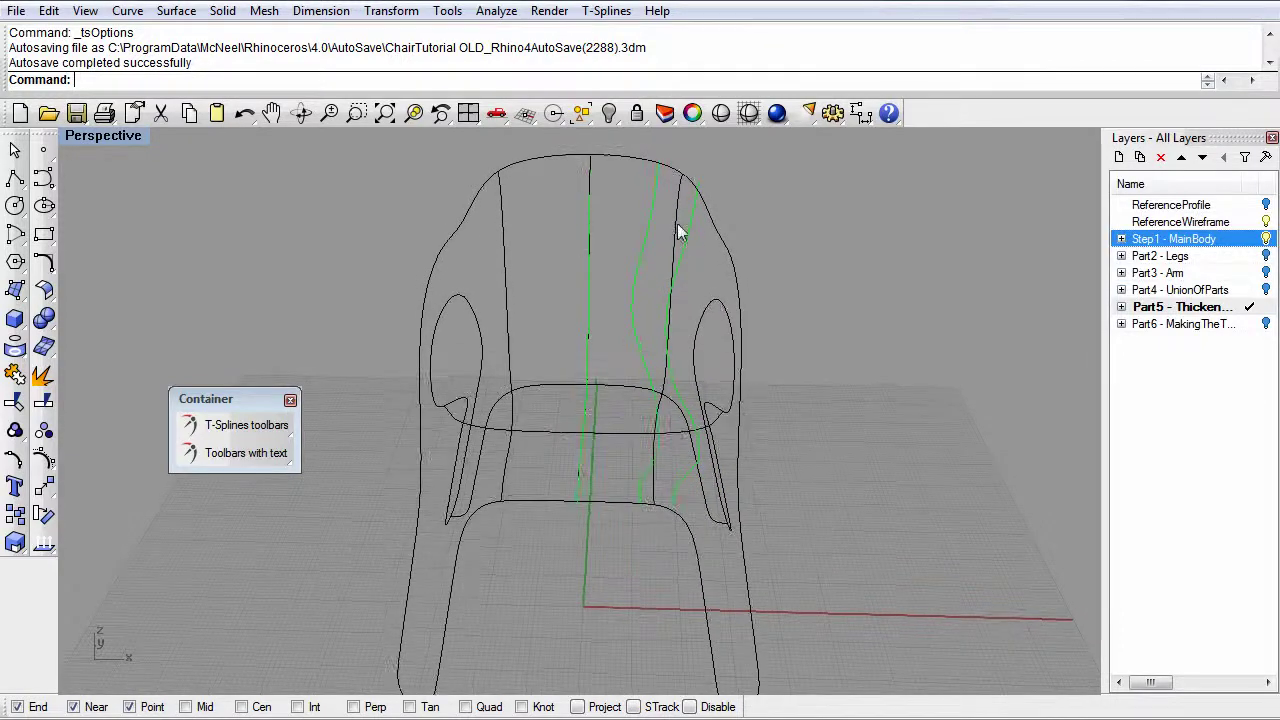
pyautogui.moveTo(696, 323); pyautogui.dragTo(687, 349, button='right')
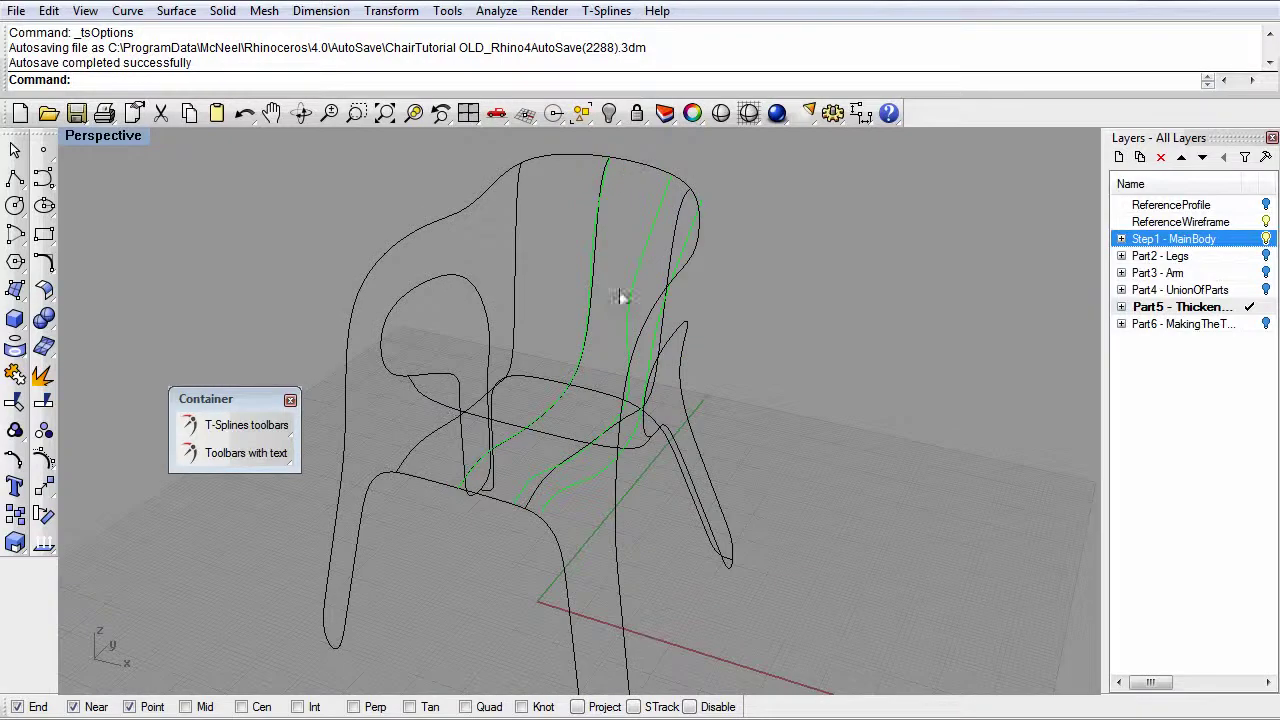
pyautogui.moveTo(614, 480); pyautogui.dragTo(694, 466, button='right')
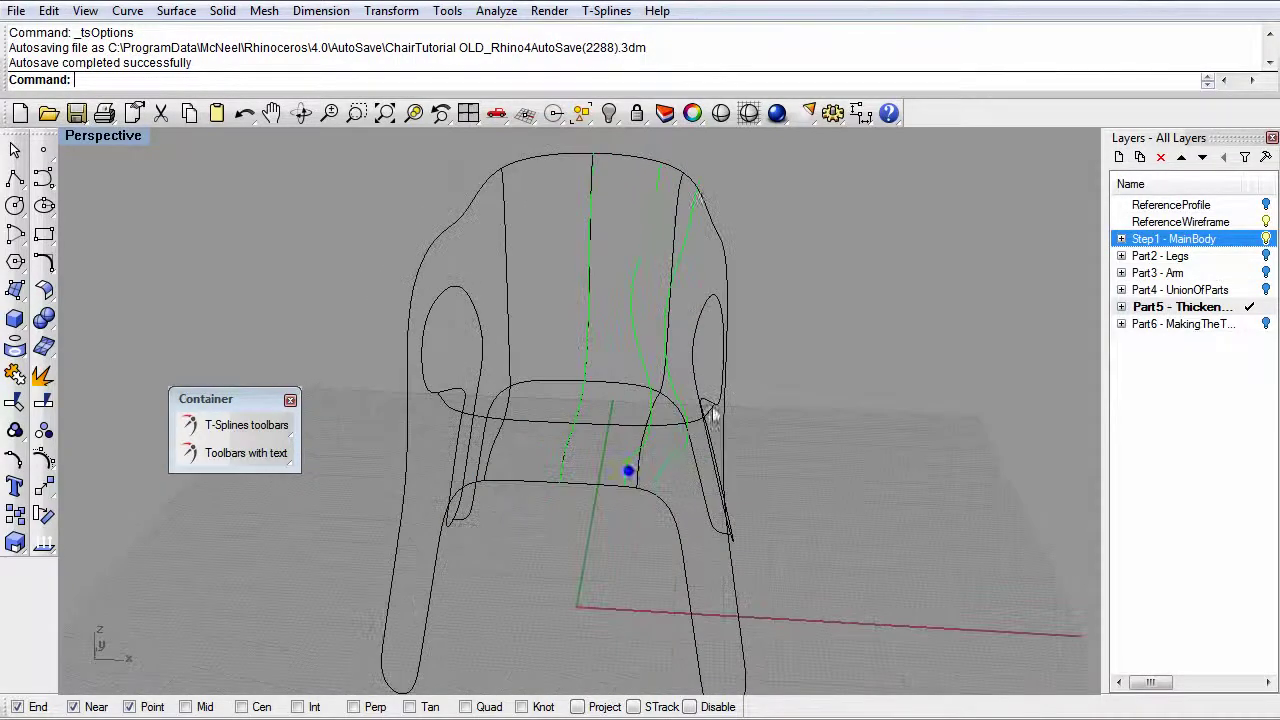
pyautogui.moveTo(744, 608); pyautogui.dragTo(680, 520, button='right')
pyautogui.press('Home')
pyautogui.moveTo(657, 466)
pyautogui.mouseDown(button='right')
pyautogui.moveTo(655, 508)
pyautogui.moveTo(646, 400)
pyautogui.moveTo(651, 480)
pyautogui.moveTo(649, 466)
pyautogui.mouseUp(button='right')
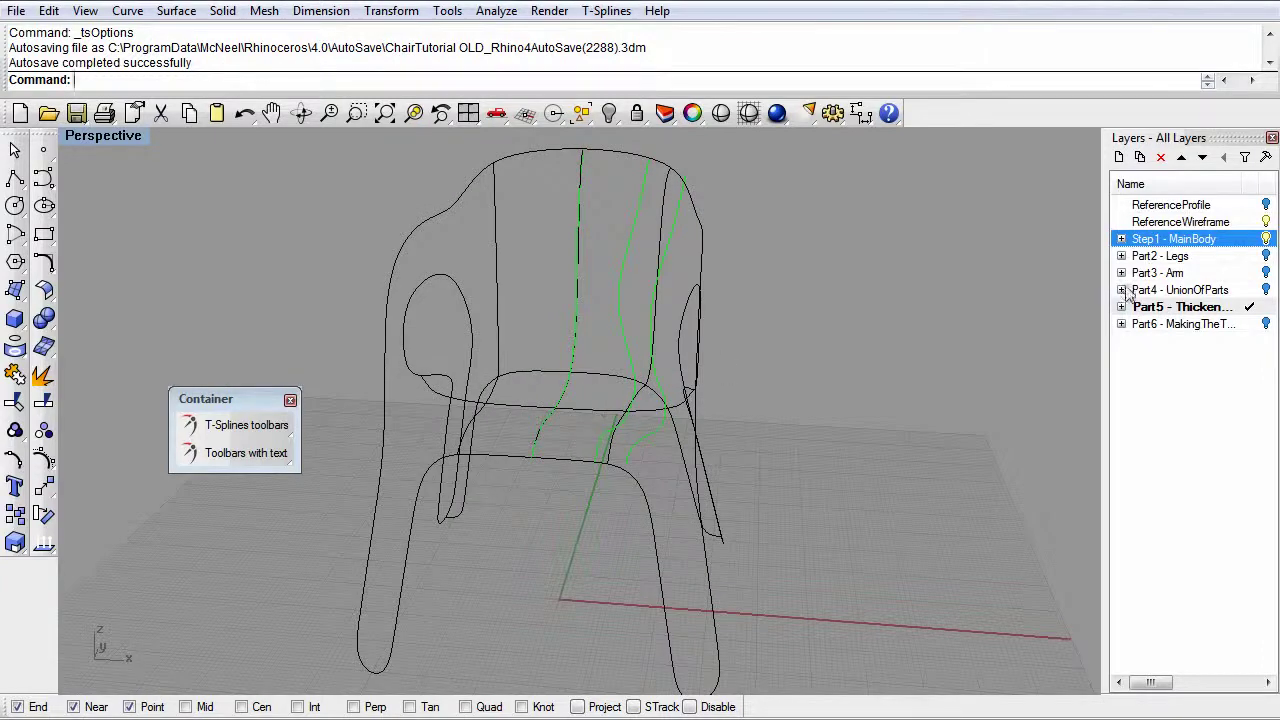
pyautogui.click(1266, 222)
pyautogui.moveTo(588, 468)
pyautogui.mouseDown(button='right')
pyautogui.moveTo(580, 460)
pyautogui.moveTo(595, 529)
pyautogui.moveTo(596, 478)
pyautogui.mouseUp(button='right')
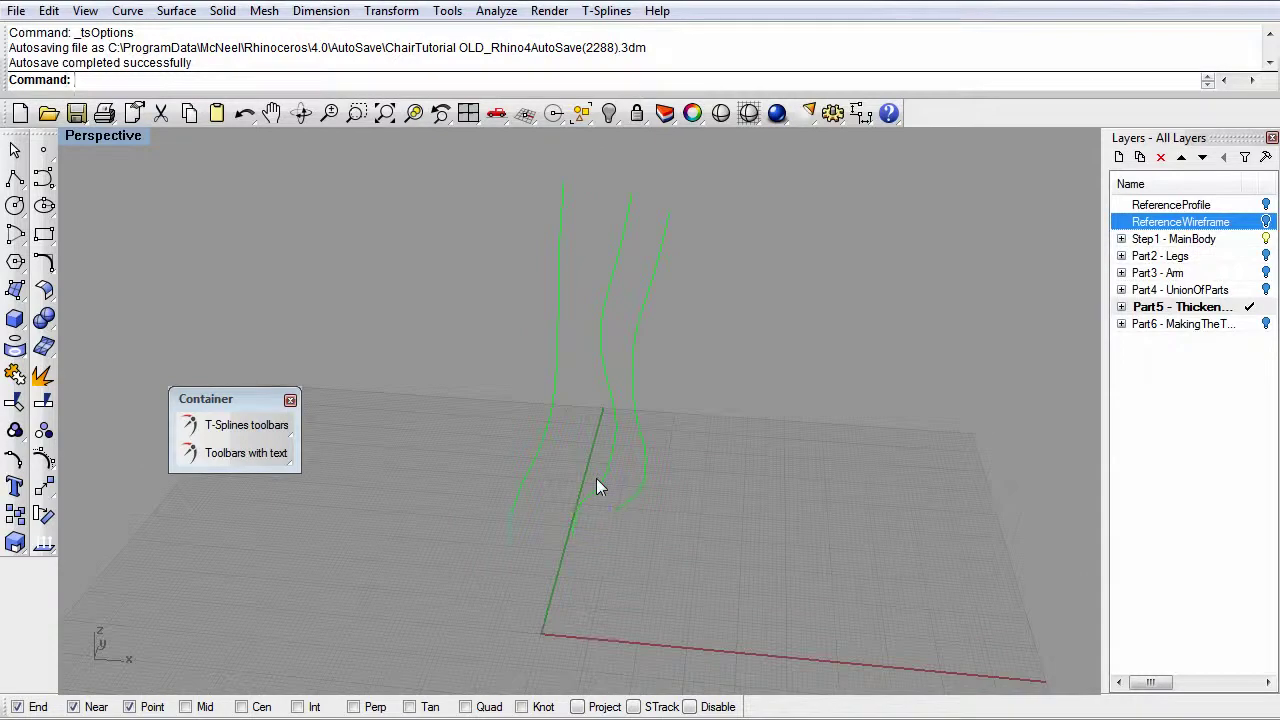
# - Loft a surface through the three main body curves using the Normal style without simplifying them
pyautogui.moveTo(683, 365); pyautogui.dragTo(489, 278)
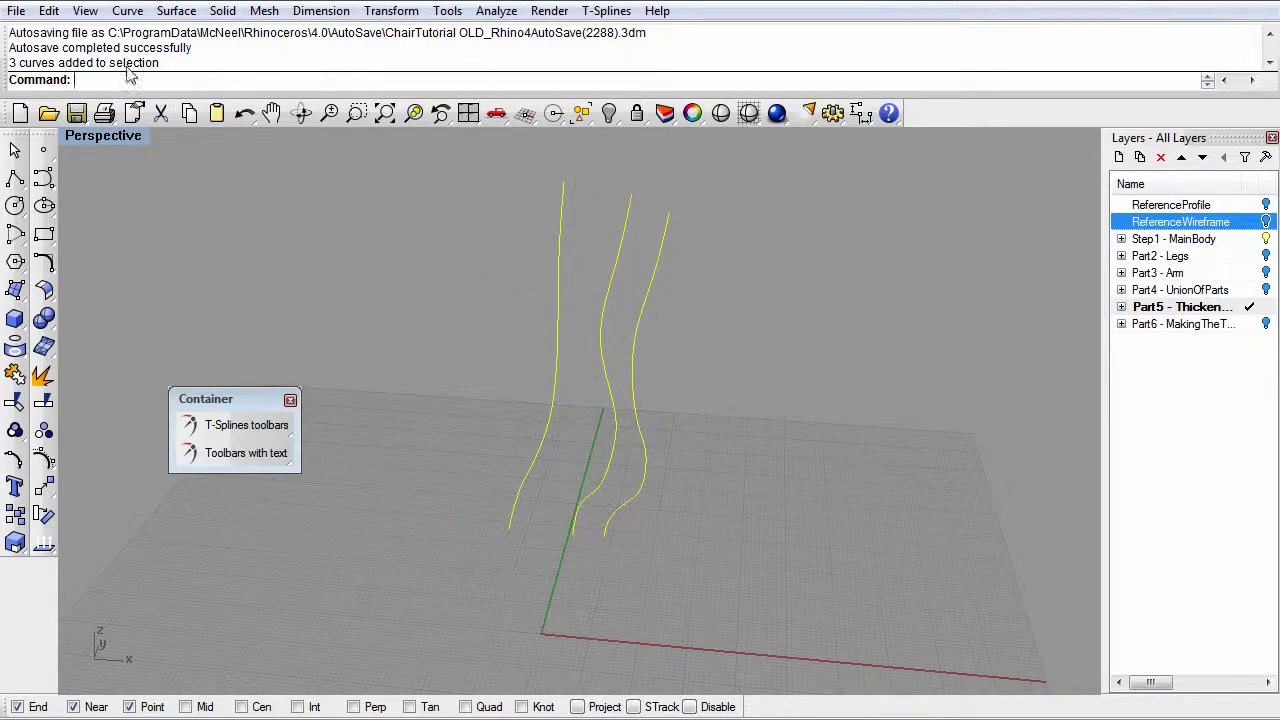
pyautogui.click(176, 12)
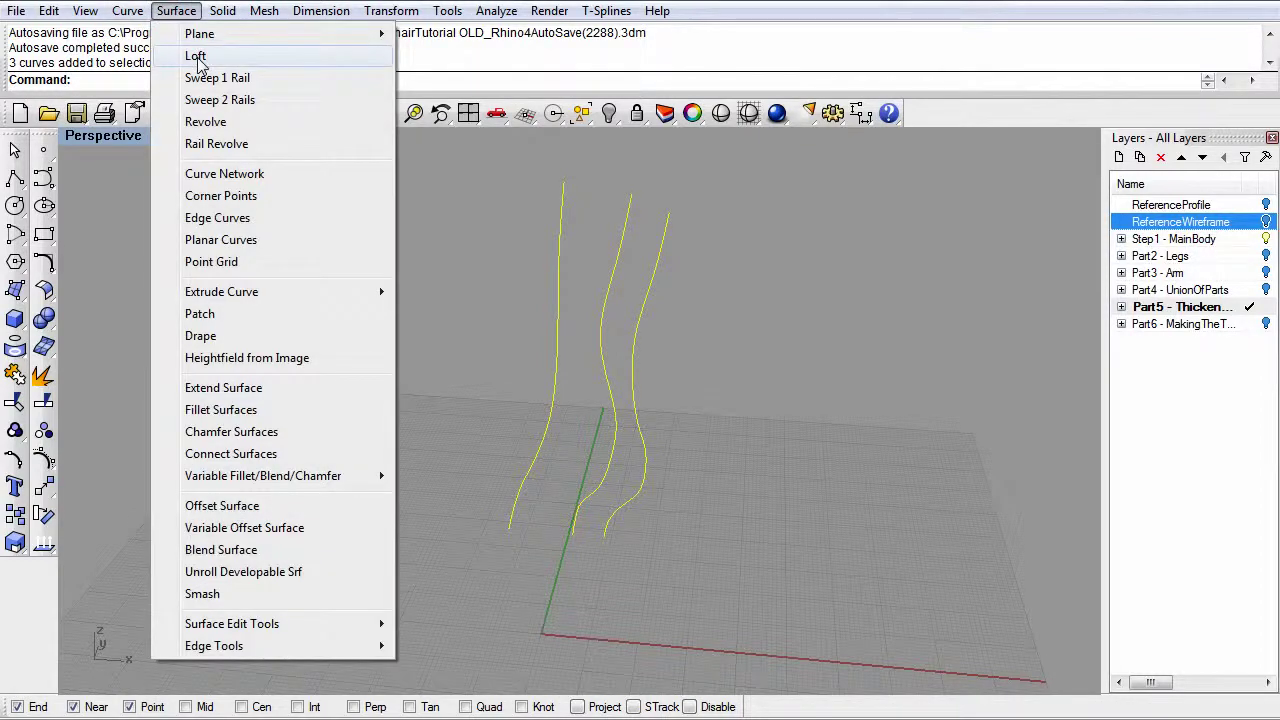
pyautogui.click(197, 58)
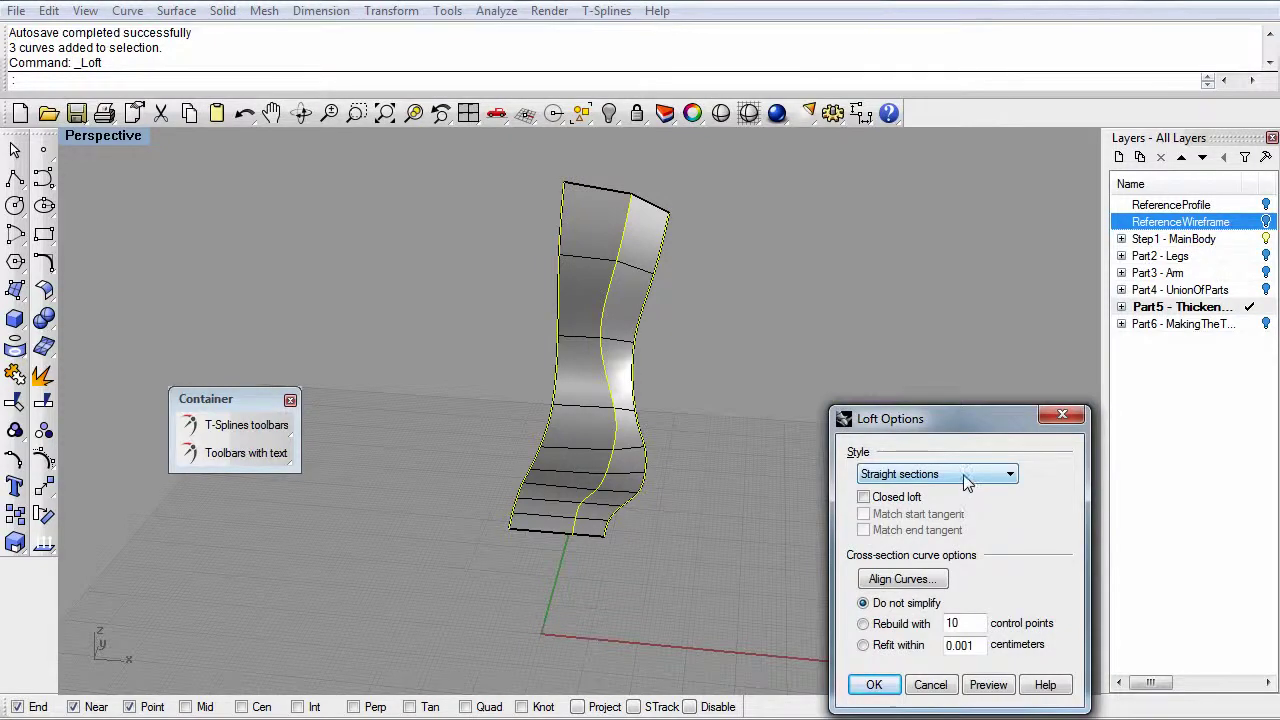
pyautogui.click(962, 474)
pyautogui.click(966, 493)
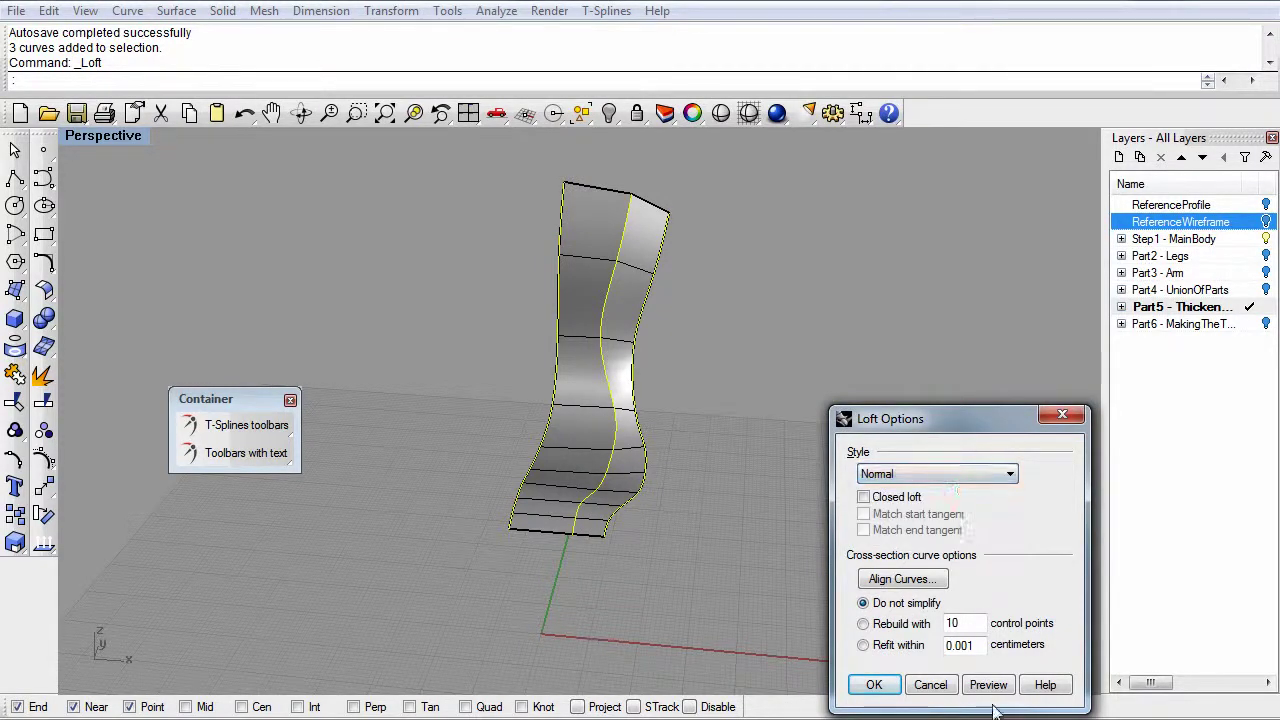
pyautogui.click(988, 685)
pyautogui.click(873, 685)
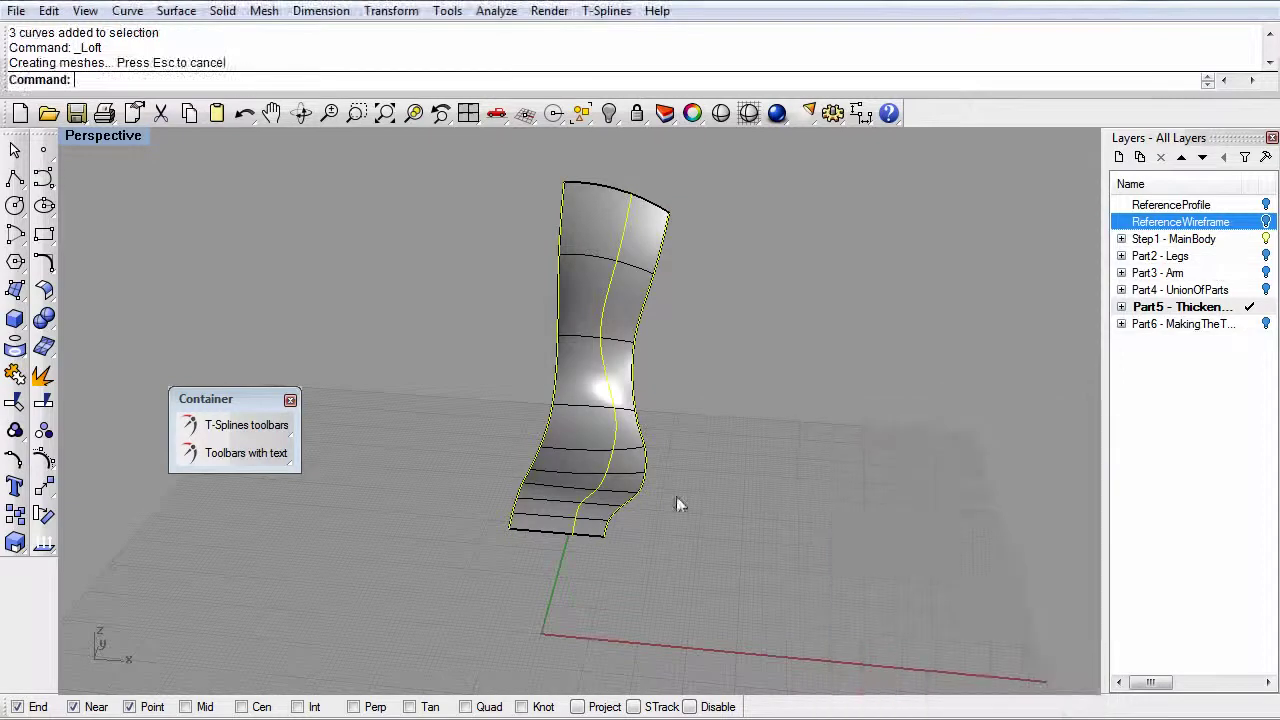
# - Hide the three source curves so only the lofted body surface is displayed
pyautogui.moveTo(795, 545); pyautogui.dragTo(777, 534, button='right')
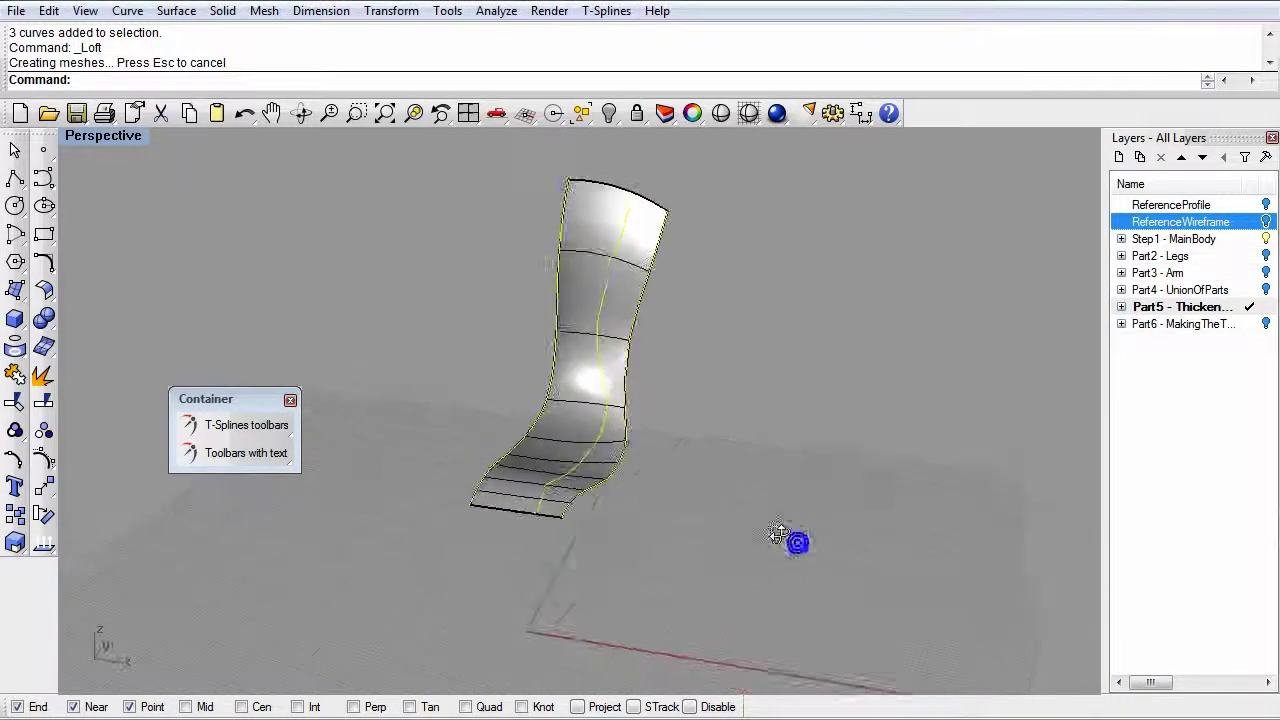
pyautogui.click(609, 113)
pyautogui.moveTo(690, 305); pyautogui.dragTo(712, 318, button='right')
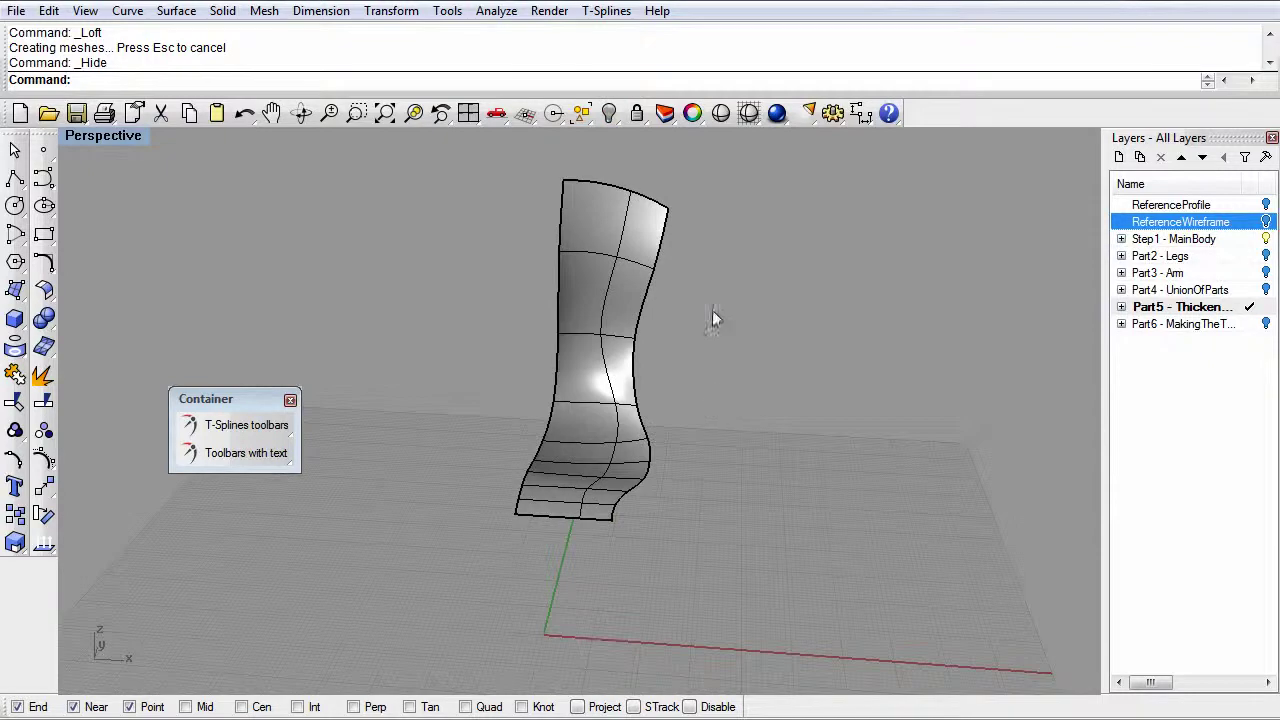
# - Activate the T-Splines Translate manipulator on the lofted body surface
pyautogui.click(611, 470)
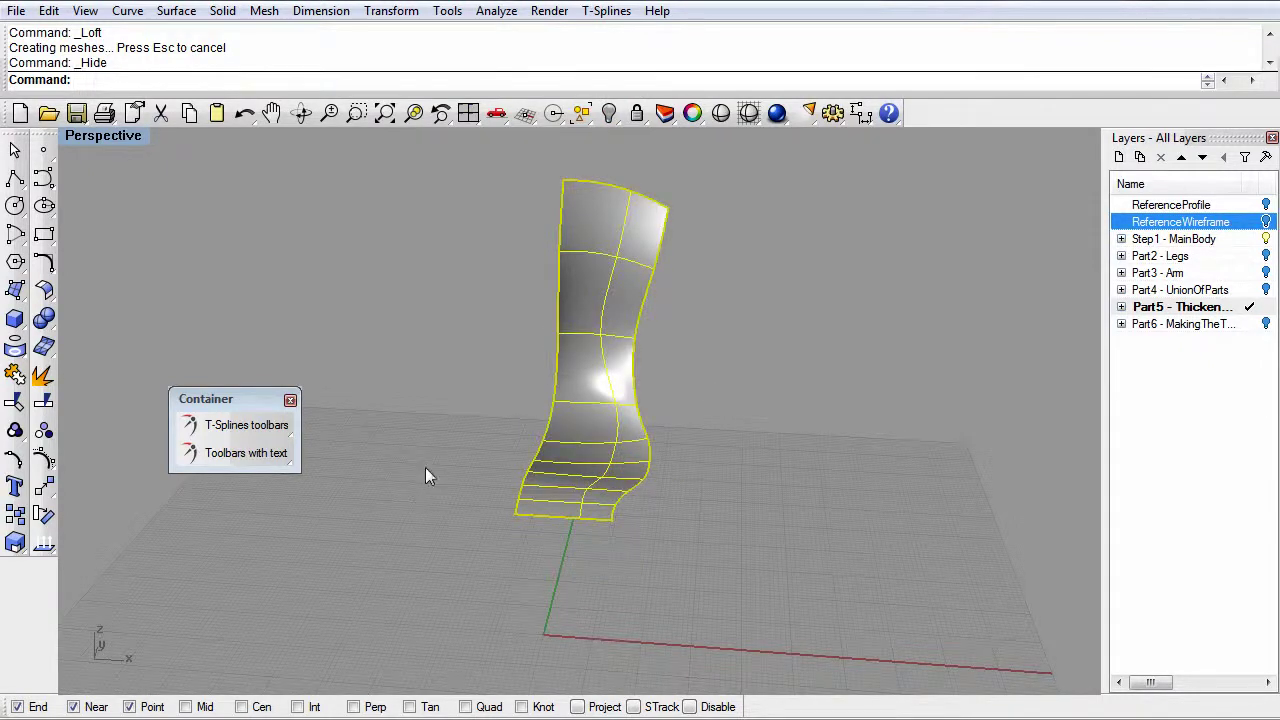
pyautogui.click(271, 459)
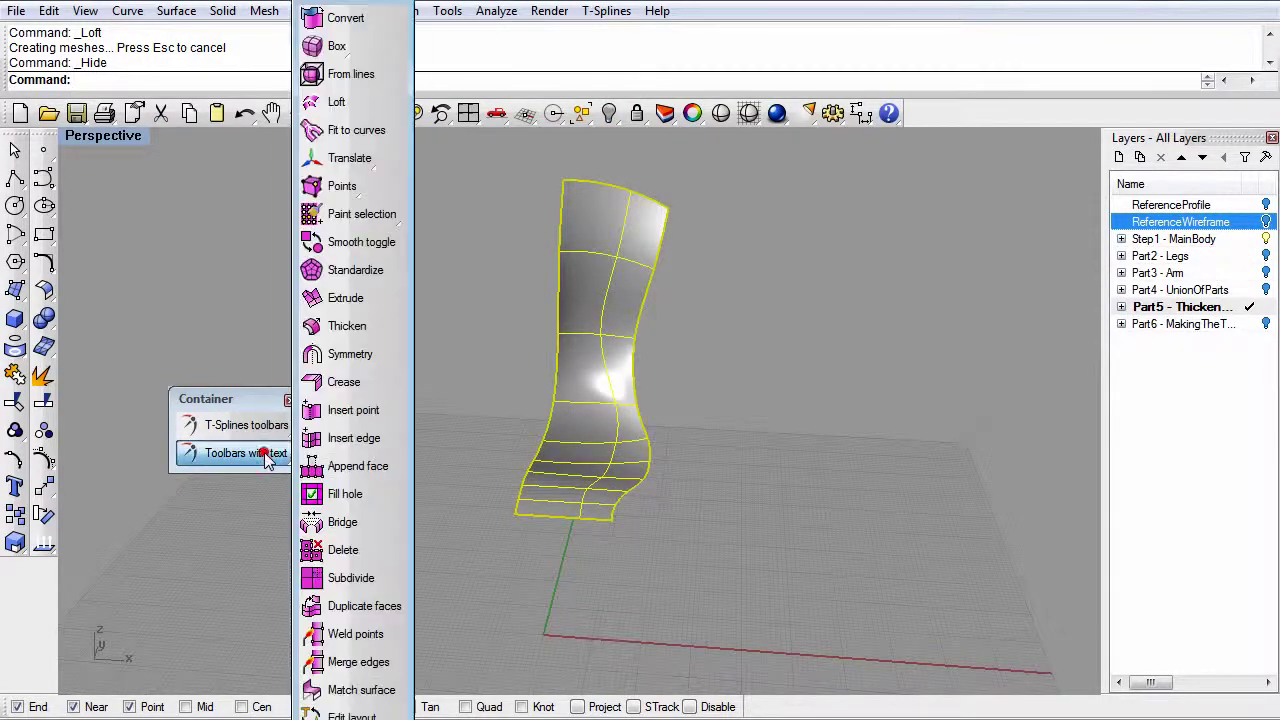
pyautogui.click(334, 160)
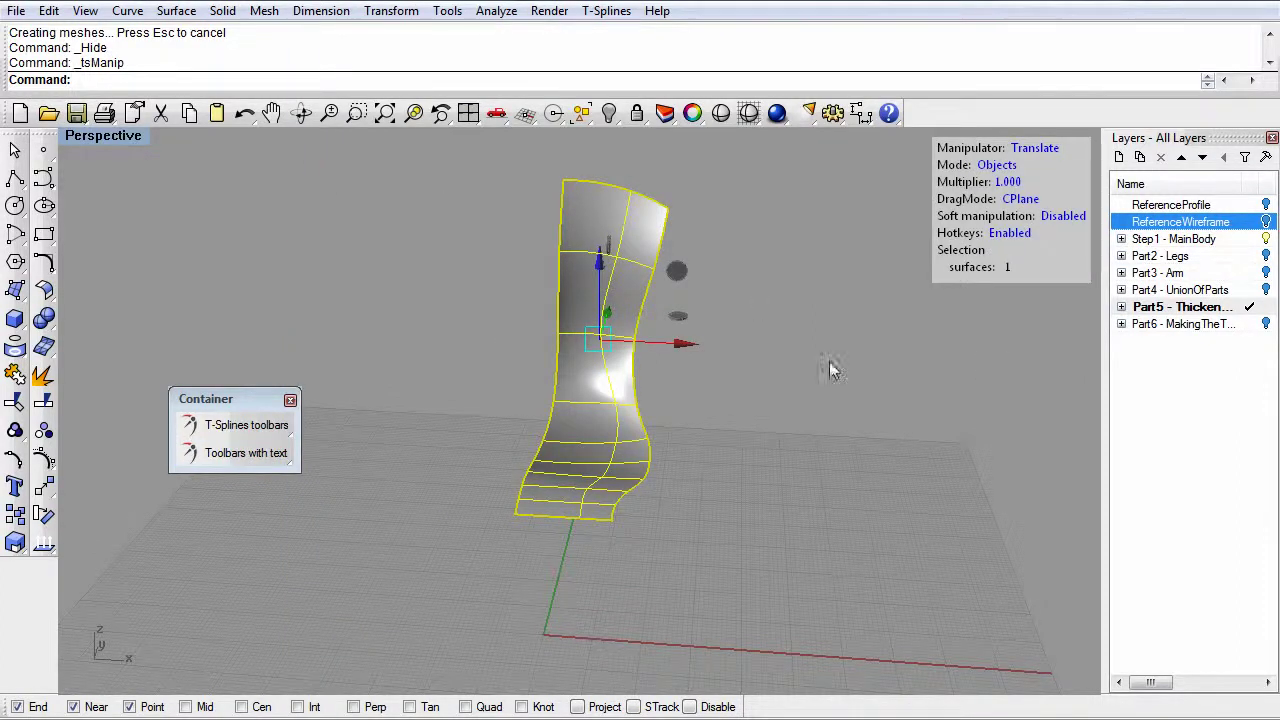
pyautogui.moveTo(888, 403); pyautogui.dragTo(710, 449, button='right')
pyautogui.click(710, 449)
pyautogui.moveTo(617, 434); pyautogui.dragTo(600, 416, button='right')
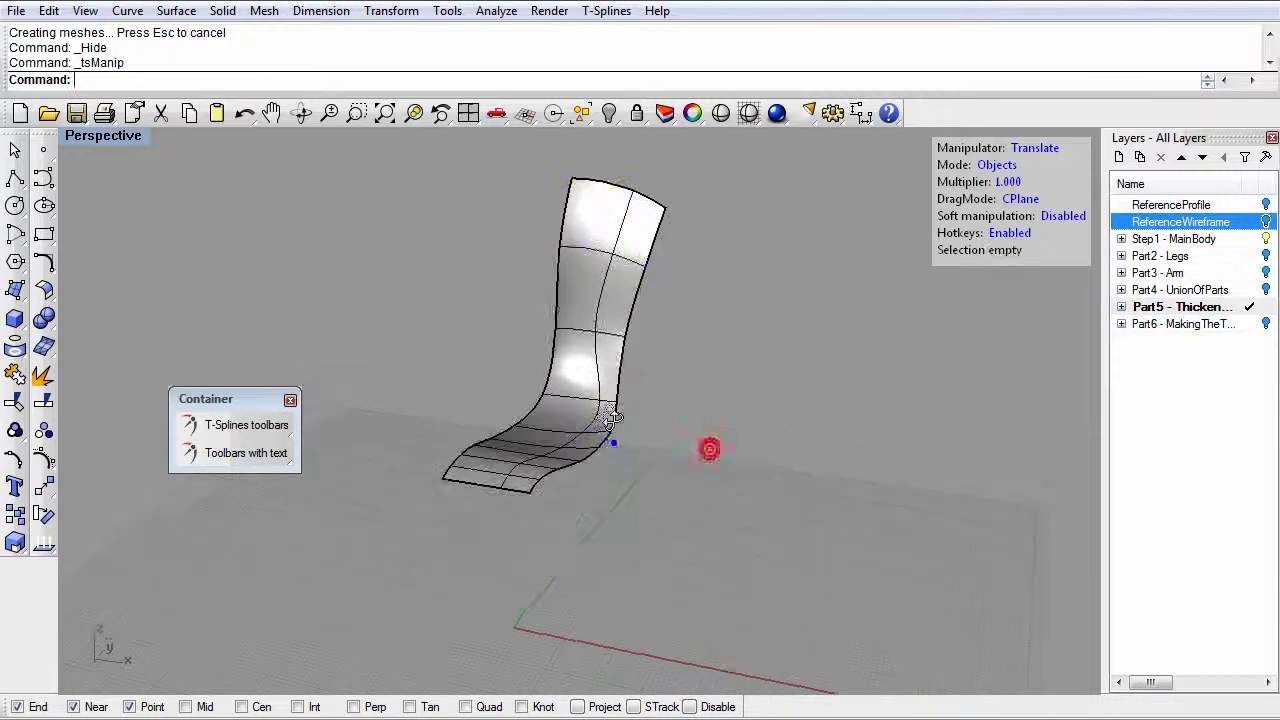
pyautogui.click(590, 418)
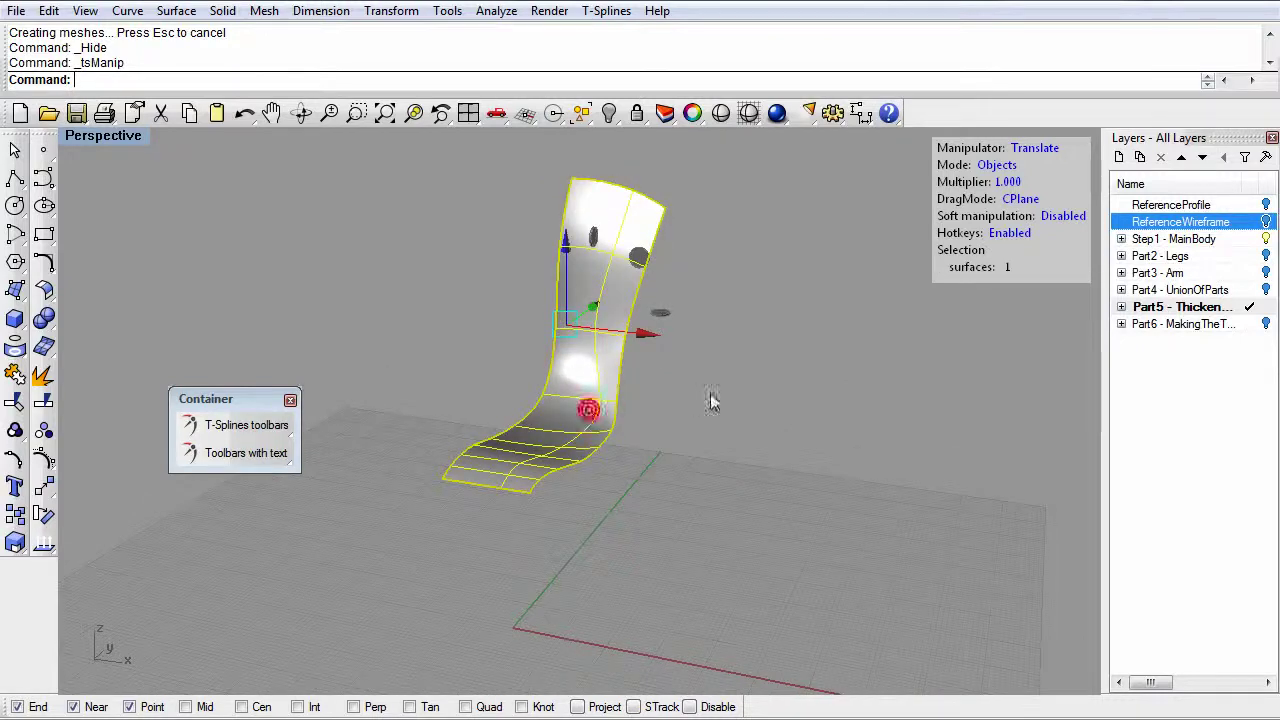
# - Float the T-Splines Main icons + text palette in the viewport and widen it into several columns
pyautogui.click(262, 453)
pyautogui.moveTo(355, 3); pyautogui.dragTo(205, 184)
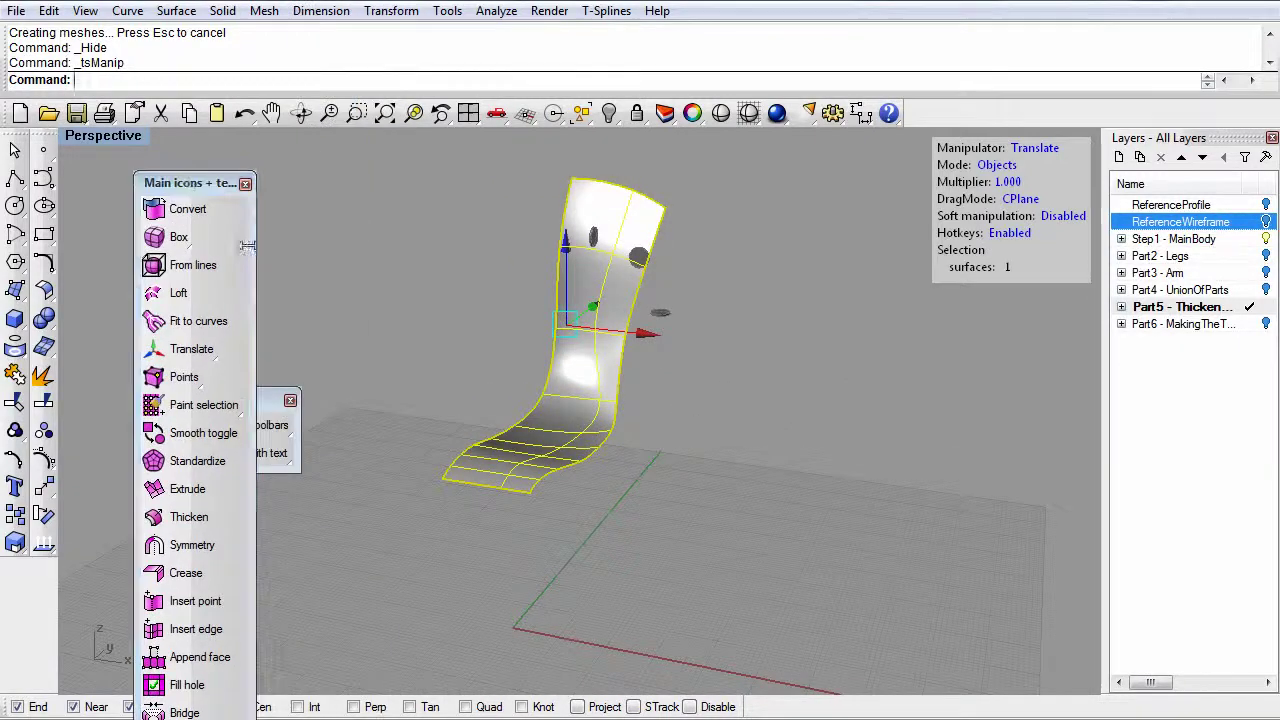
pyautogui.moveTo(255, 251); pyautogui.dragTo(480, 256)
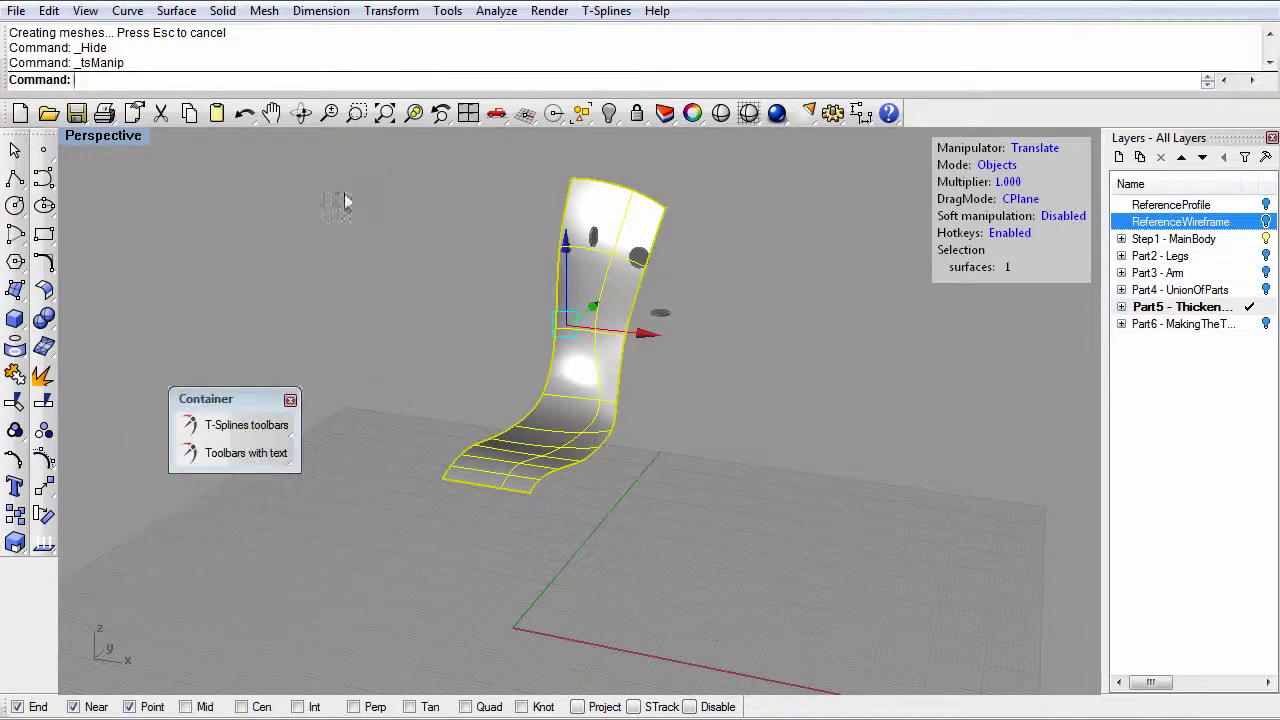
pyautogui.rightClick(257, 452)
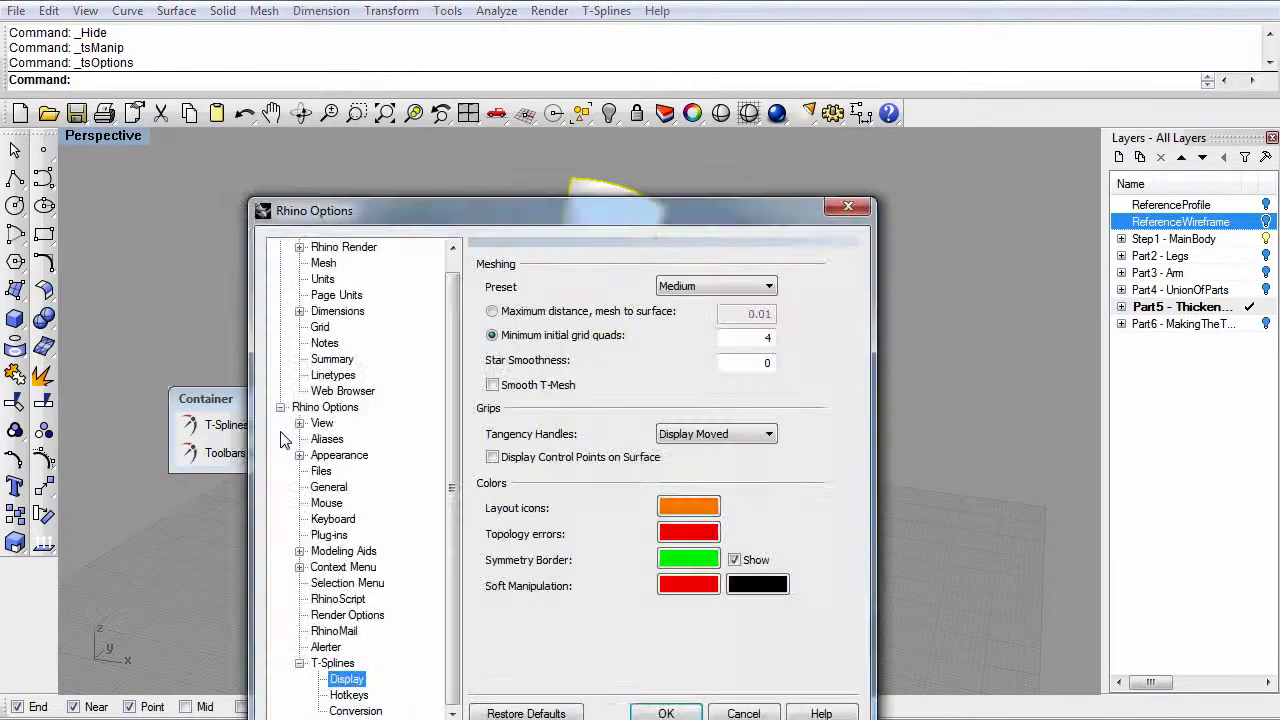
pyautogui.click(848, 206)
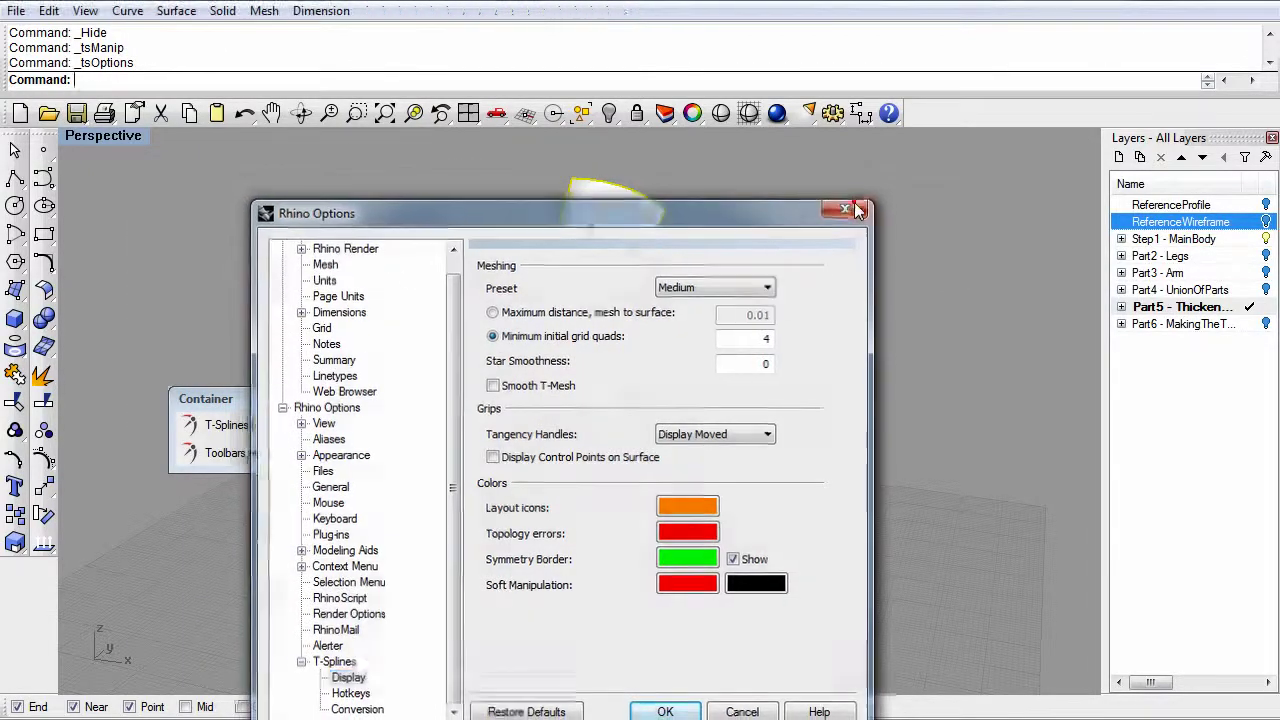
pyautogui.click(211, 463)
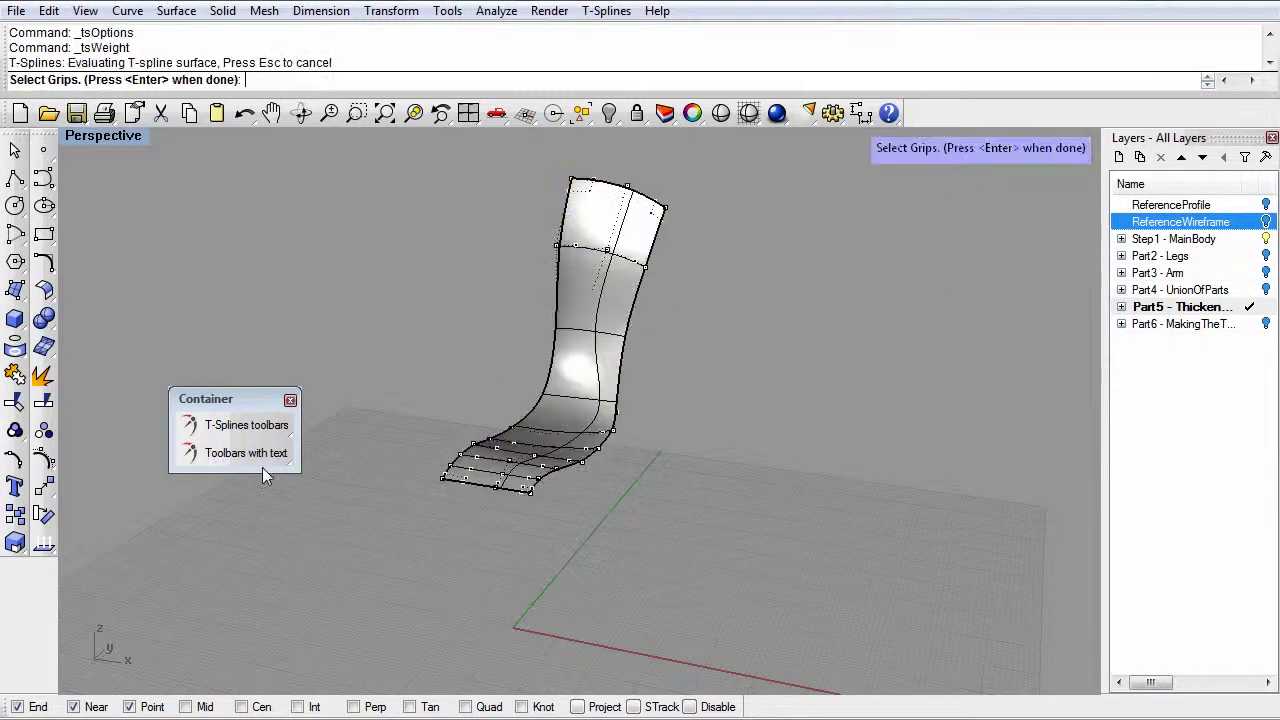
pyautogui.press('Return')
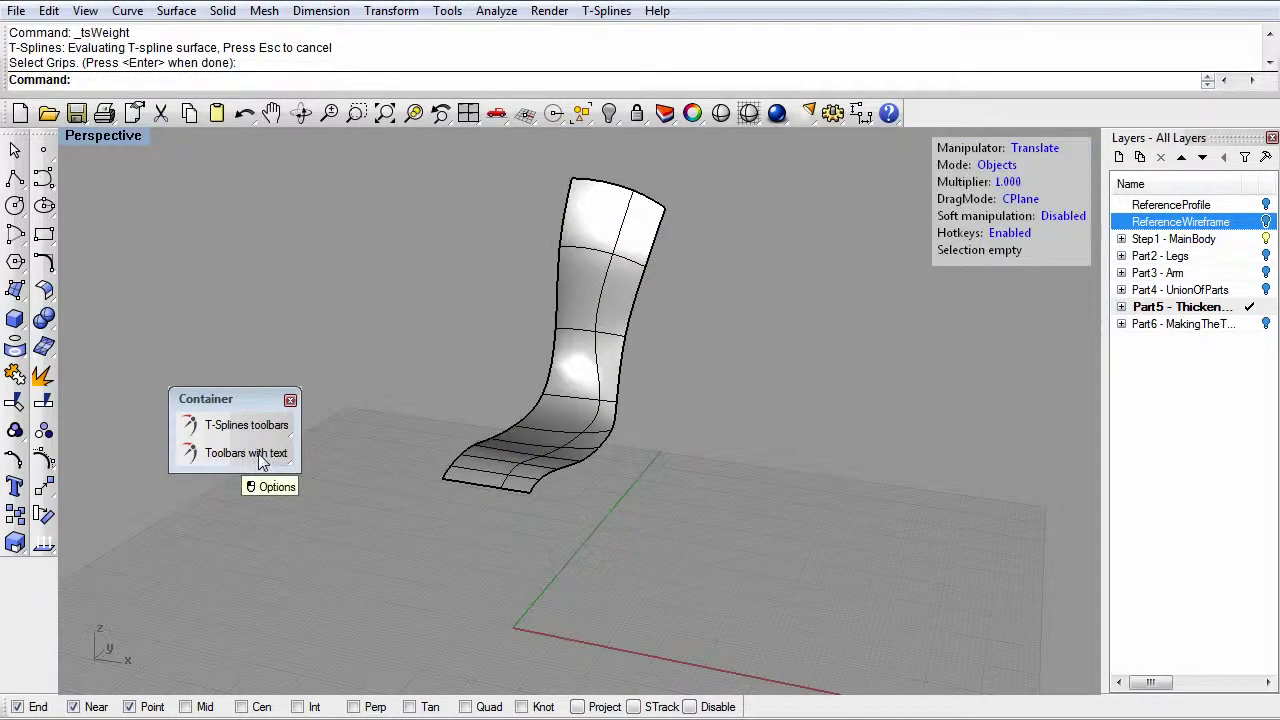
pyautogui.click(254, 426)
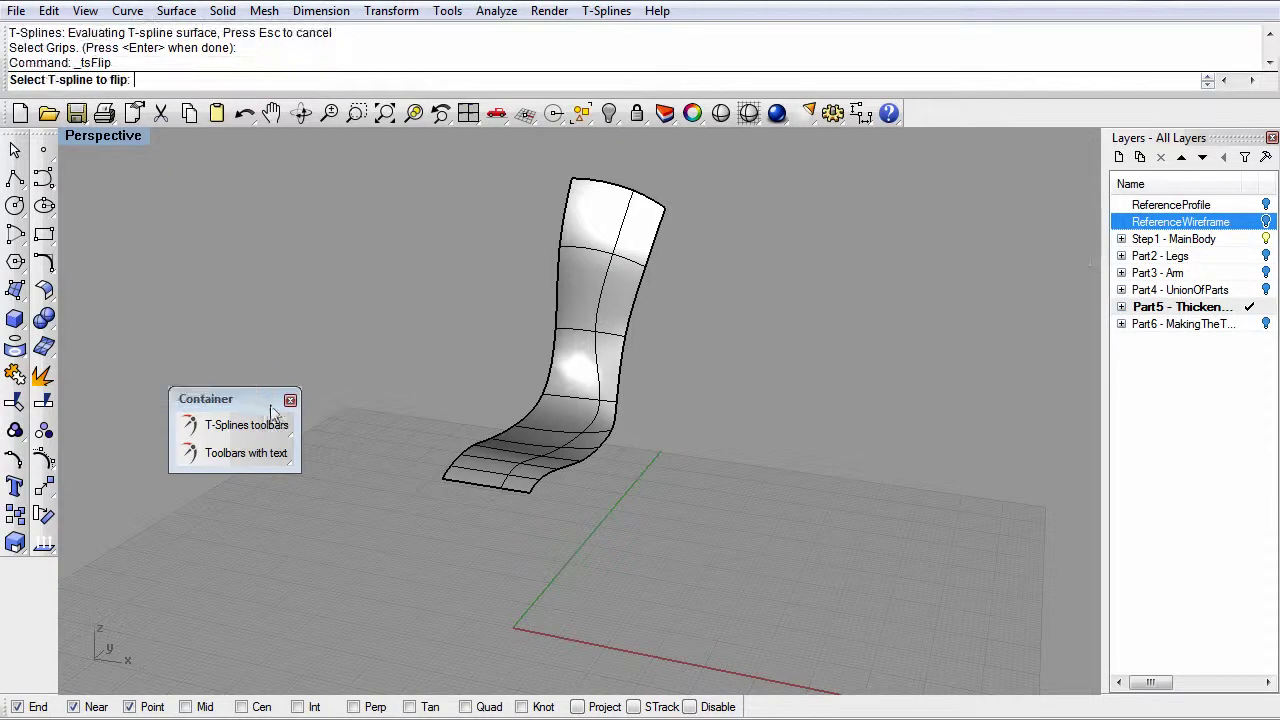
pyautogui.press('Return')
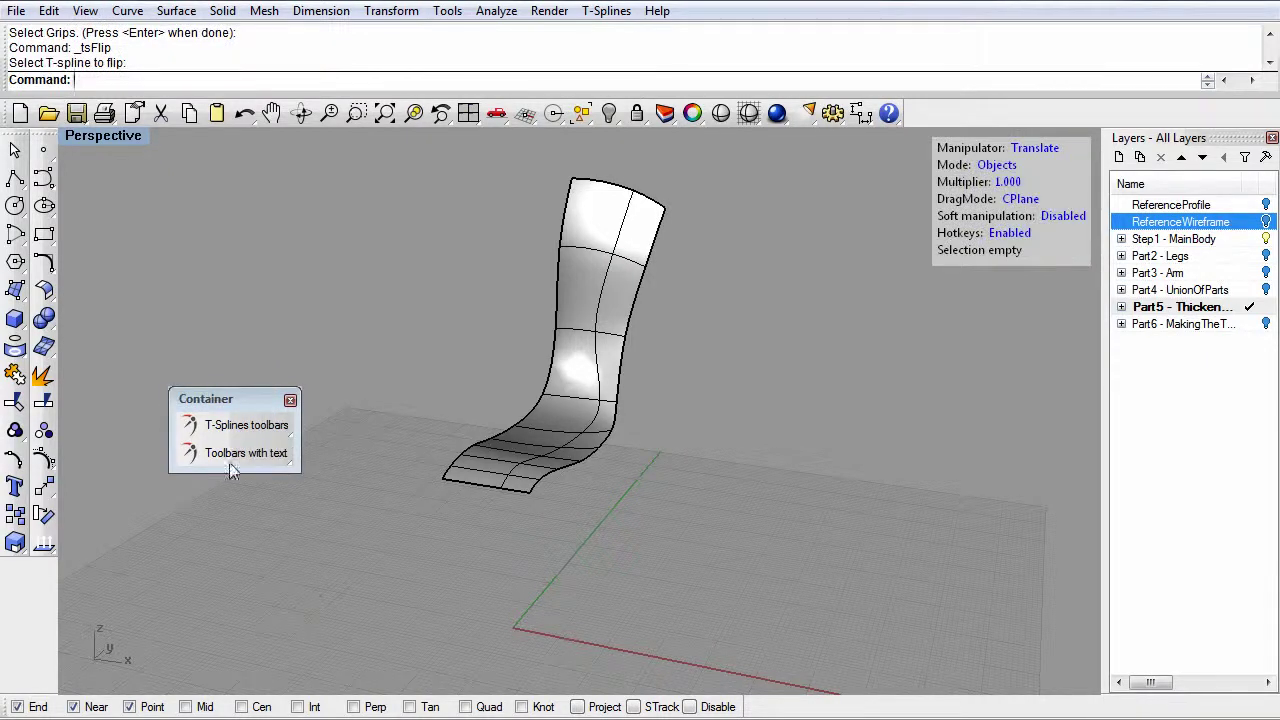
# - Bring back the Main icons + text palette without the Container palette and place it clear of the lofted surface
pyautogui.click(277, 401)
pyautogui.hotkey('alt', 'Tab')
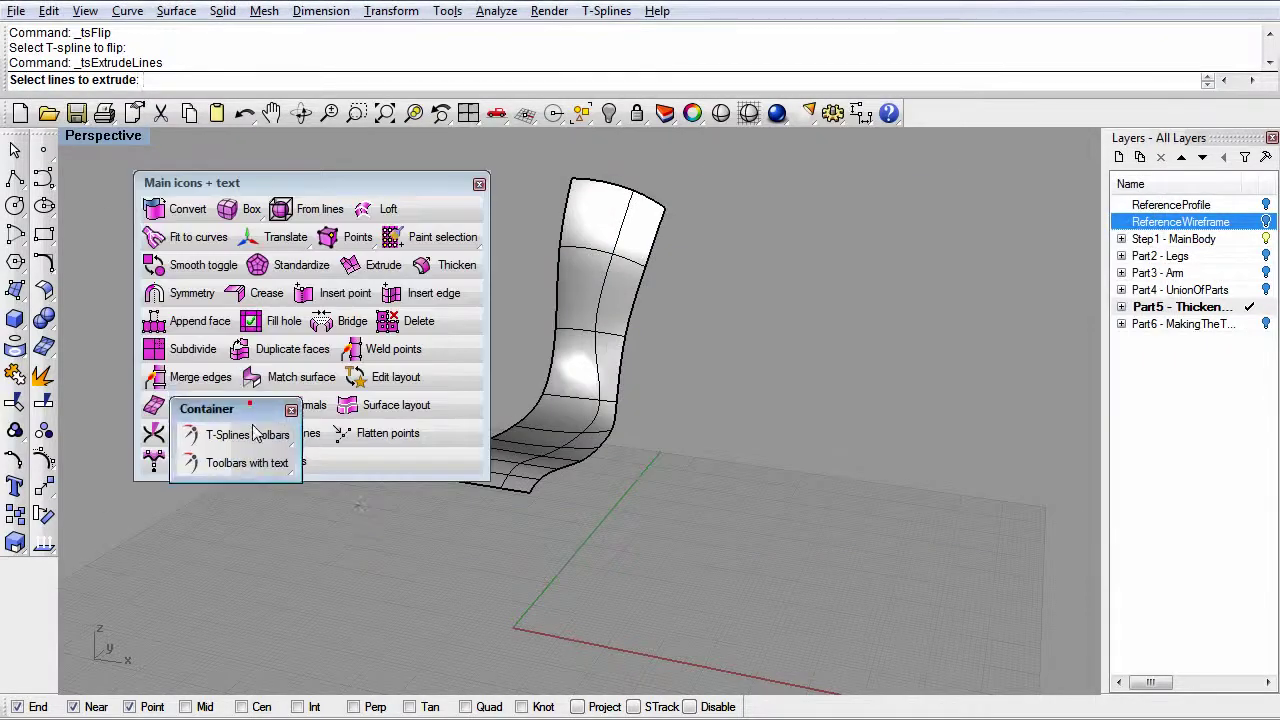
pyautogui.click(282, 512)
pyautogui.moveTo(375, 185); pyautogui.dragTo(303, 323)
pyautogui.moveTo(560, 440); pyautogui.dragTo(594, 463, button='right')
pyautogui.moveTo(300, 320); pyautogui.dragTo(333, 332)
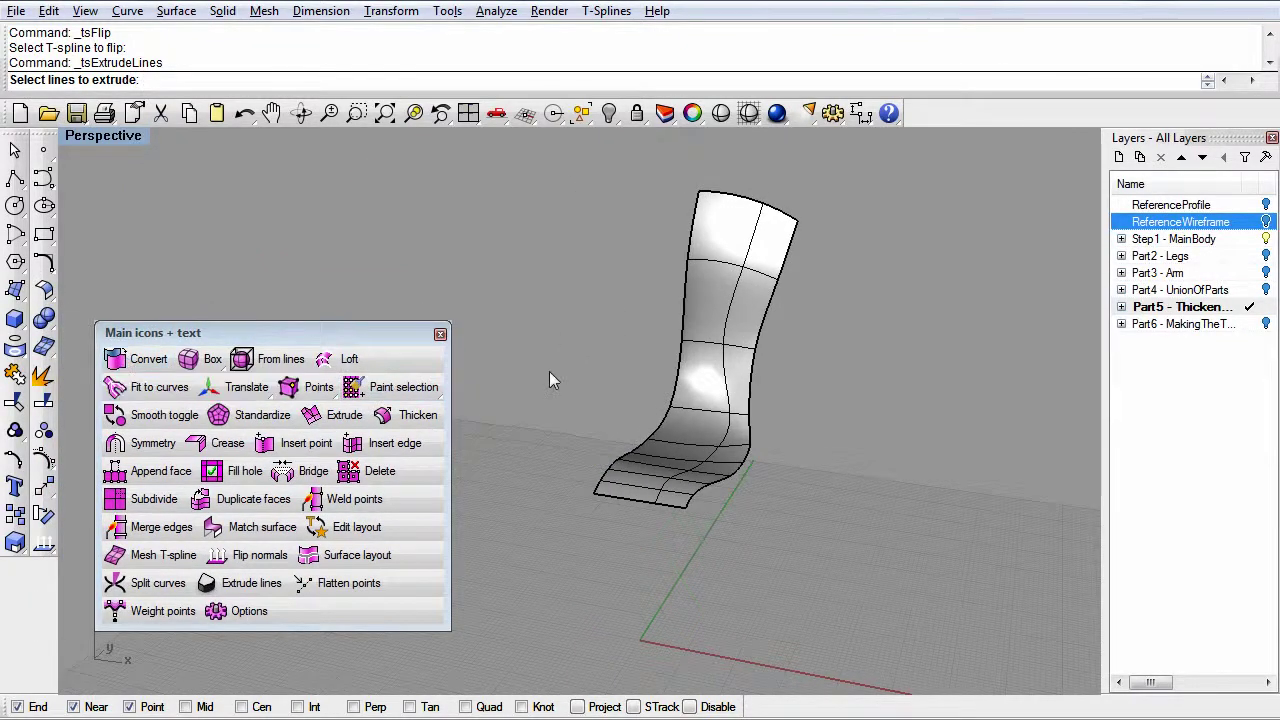
# - Convert the lofted body surface into a T-spline surface and check it from another angle
pyautogui.click(175, 366)
pyautogui.click(680, 363)
pyautogui.press('Return')
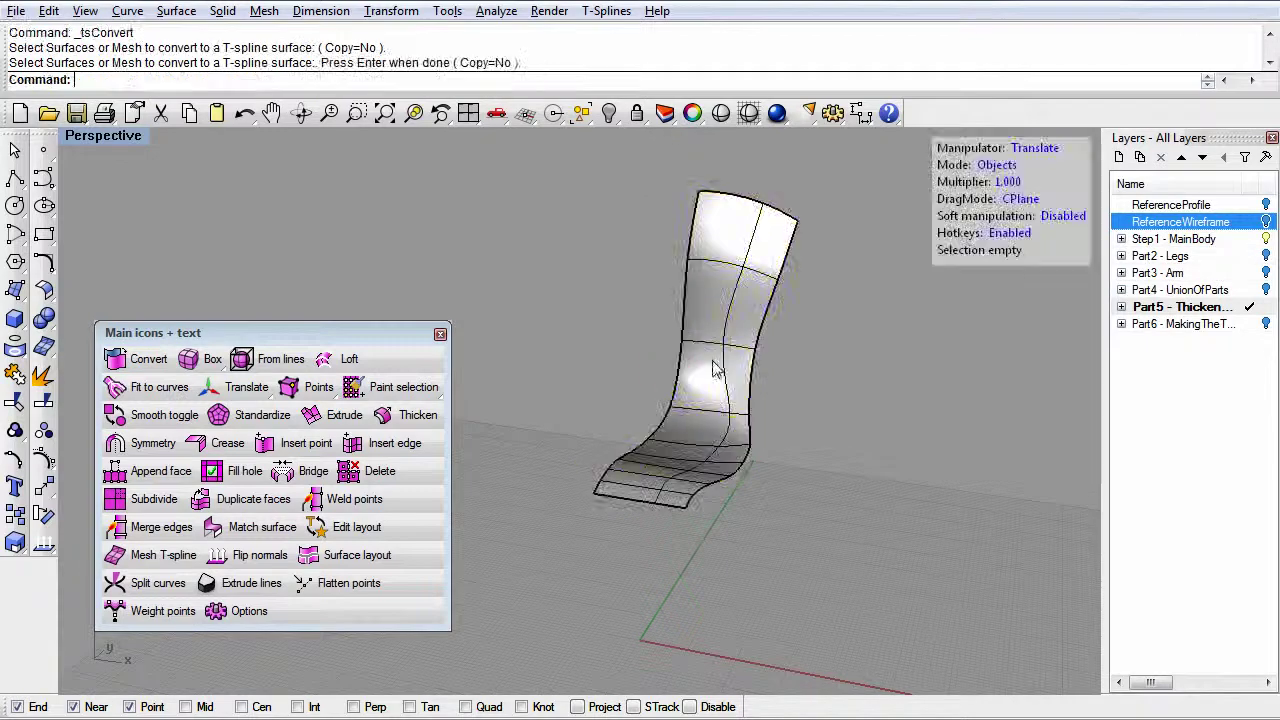
pyautogui.click(733, 357)
pyautogui.moveTo(790, 387); pyautogui.dragTo(713, 472, button='right')
pyautogui.click(775, 413)
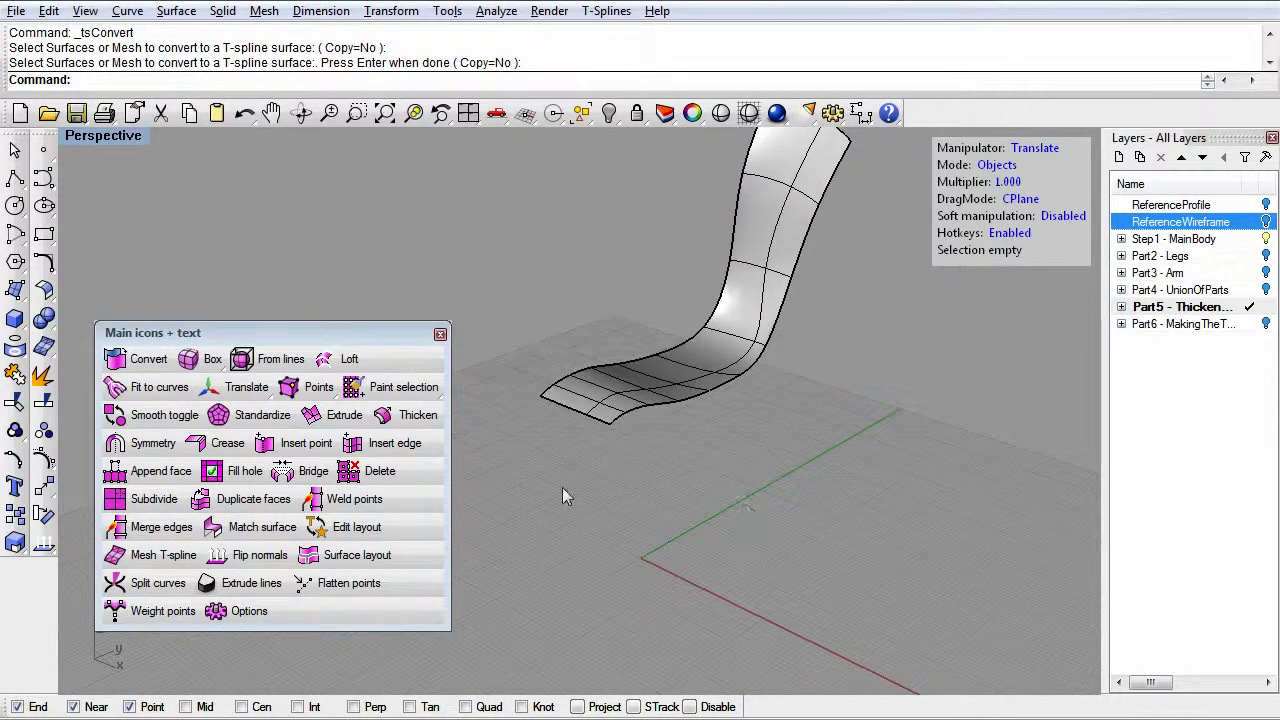
# - Create an upright T-spline cylinder at the origin with a radius of 4 and a height of 40
pyautogui.moveTo(613, 502); pyautogui.dragTo(599, 469, button='right')
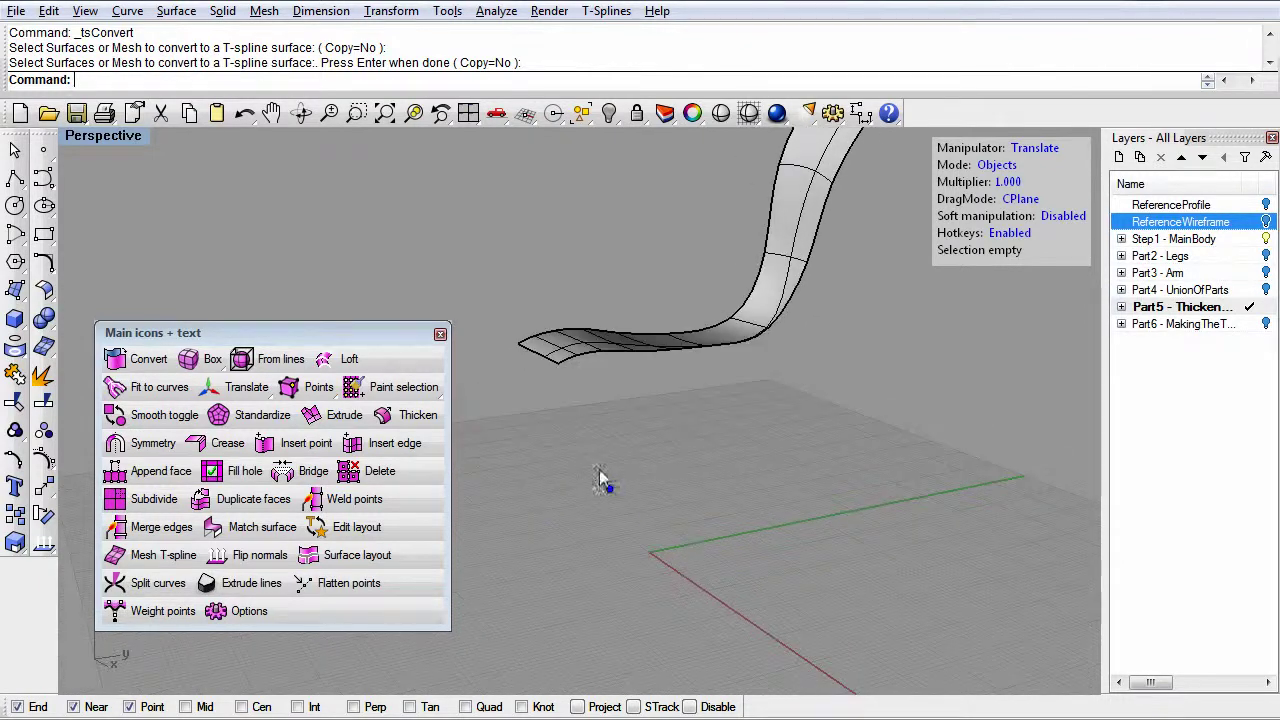
pyautogui.click(198, 366)
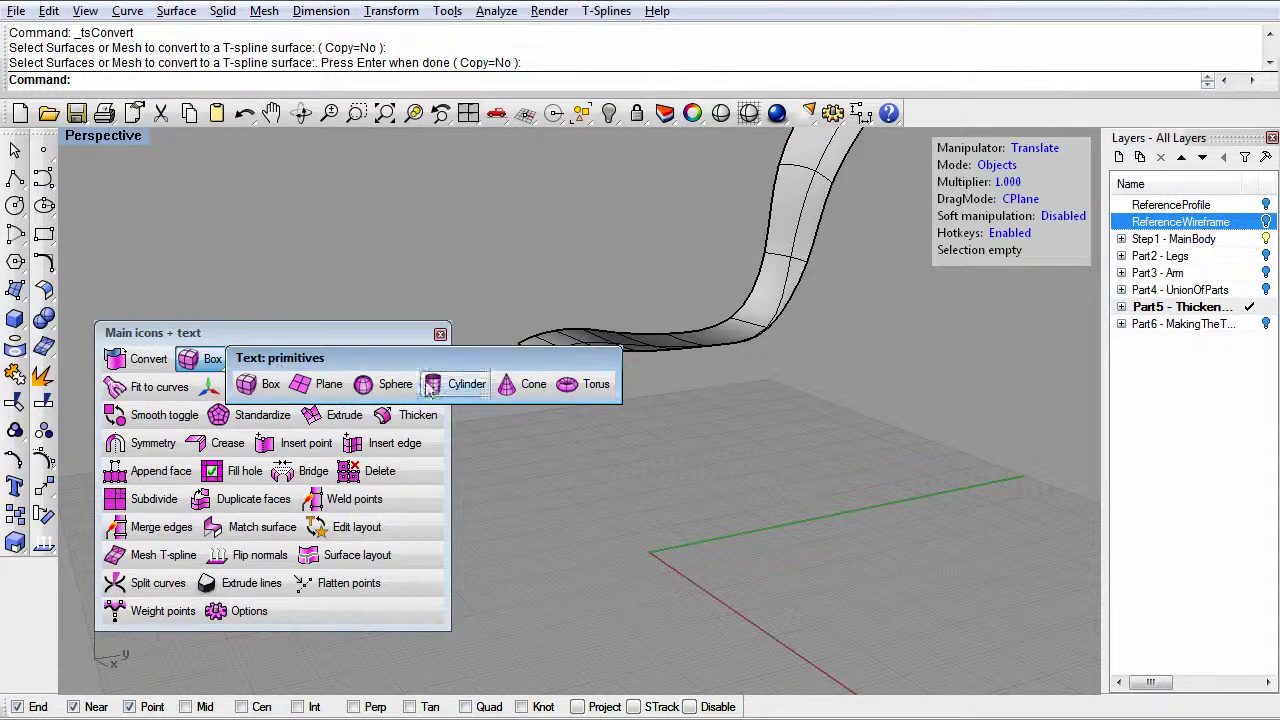
pyautogui.click(465, 394)
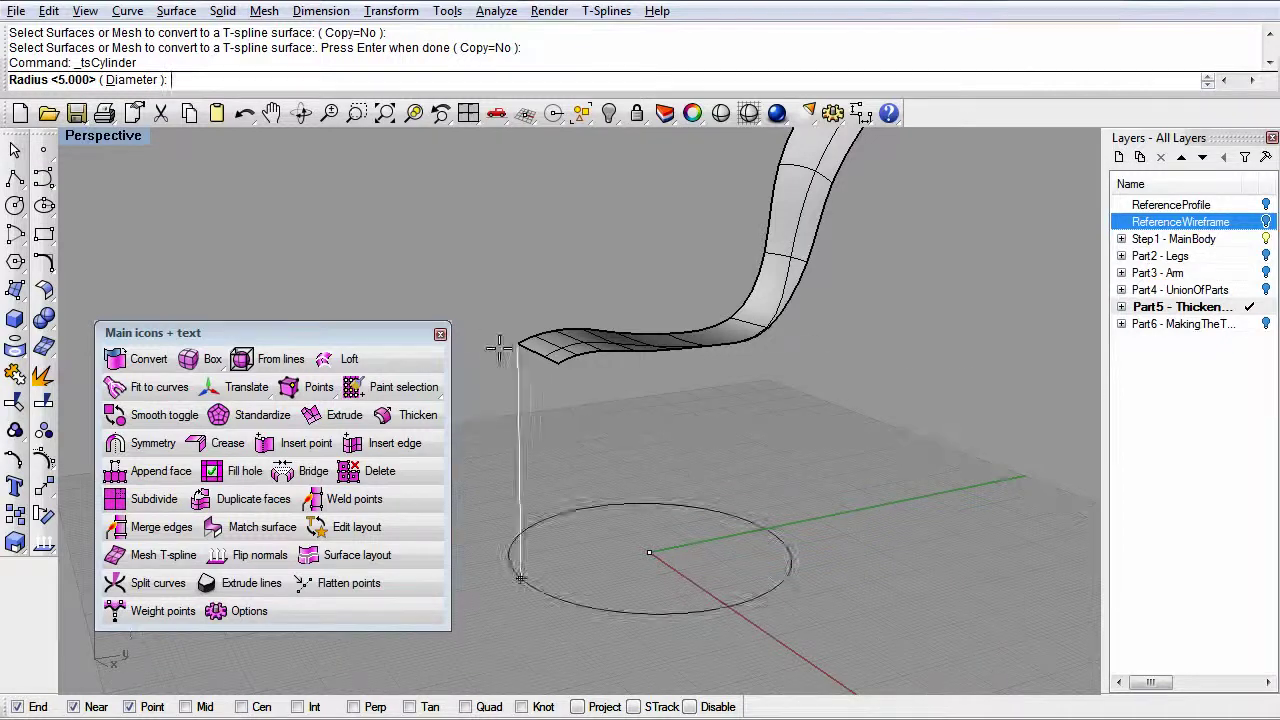
pyautogui.write('4')
pyautogui.press('Return')
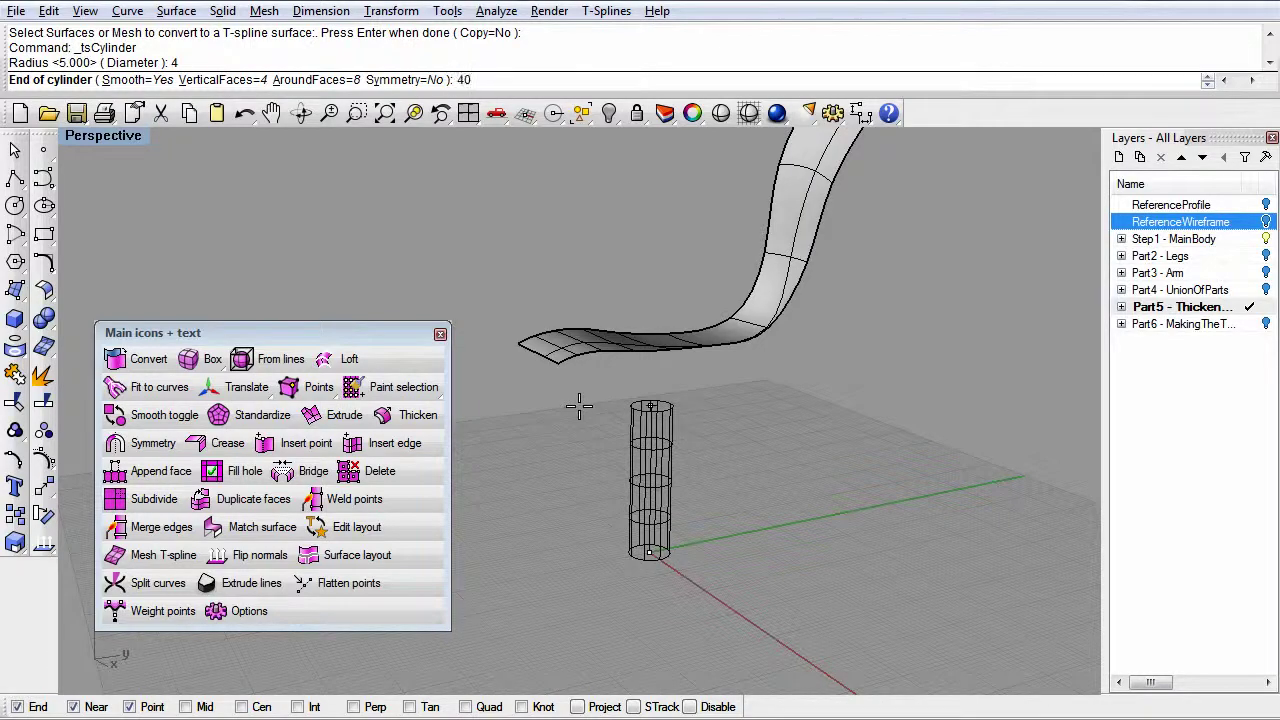
pyautogui.write('40')
pyautogui.press('Return')
# - Delete the 16 T-spline faces forming the cylinder's lengthwise half on the positive X side
pyautogui.moveTo(672, 512); pyautogui.dragTo(641, 546, button='right')
pyautogui.click(661, 525)
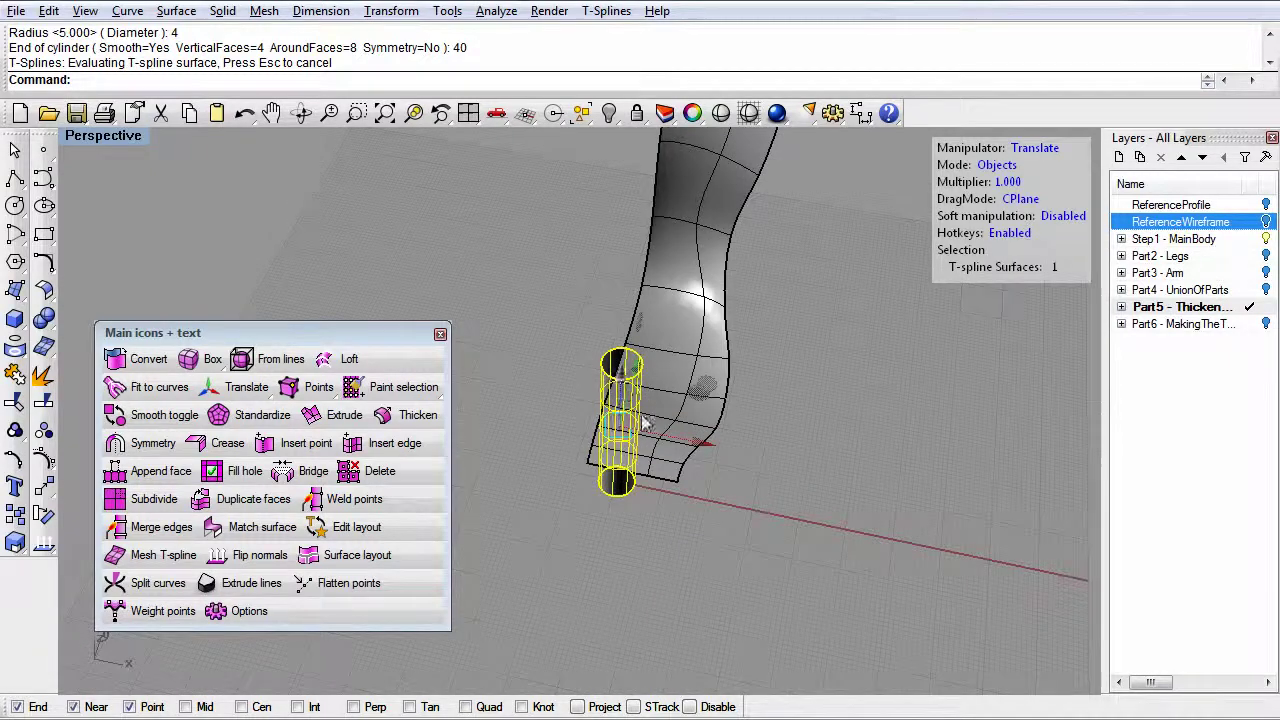
pyautogui.moveTo(622, 392); pyautogui.dragTo(660, 338, button='right')
pyautogui.moveTo(632, 441); pyautogui.dragTo(645, 448, button='right')
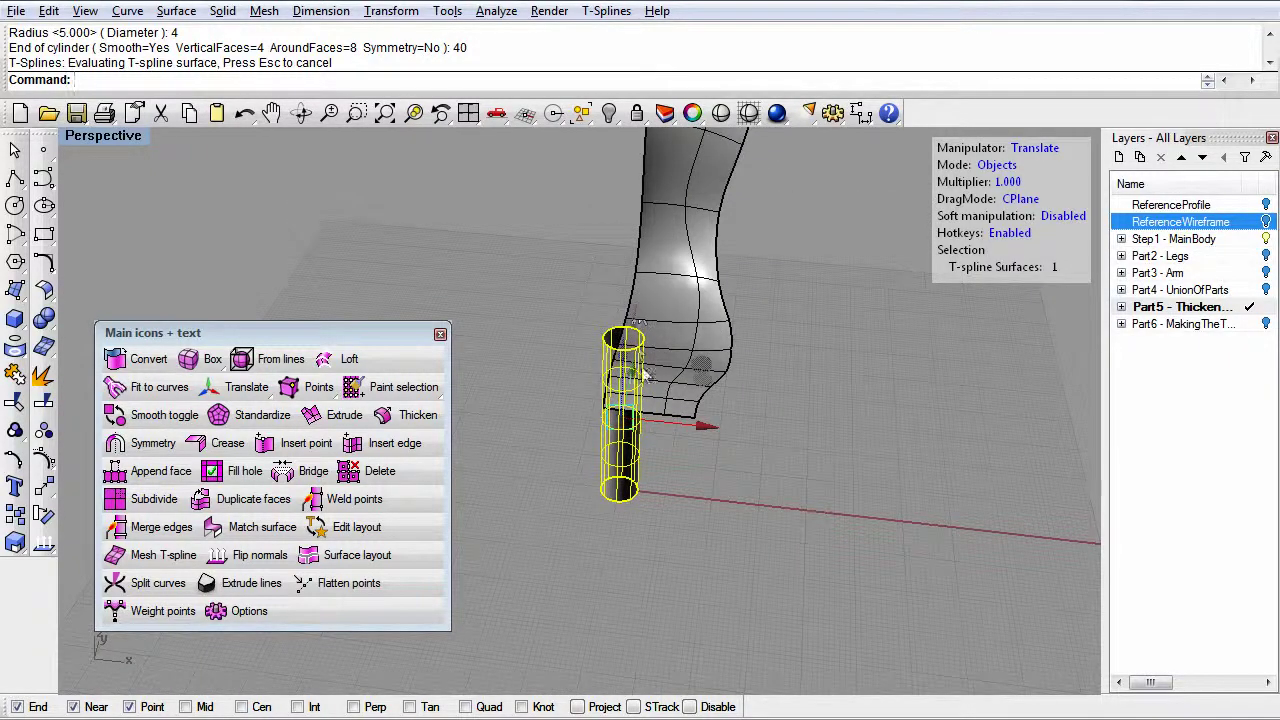
pyautogui.moveTo(645, 450); pyautogui.dragTo(668, 353, button='right')
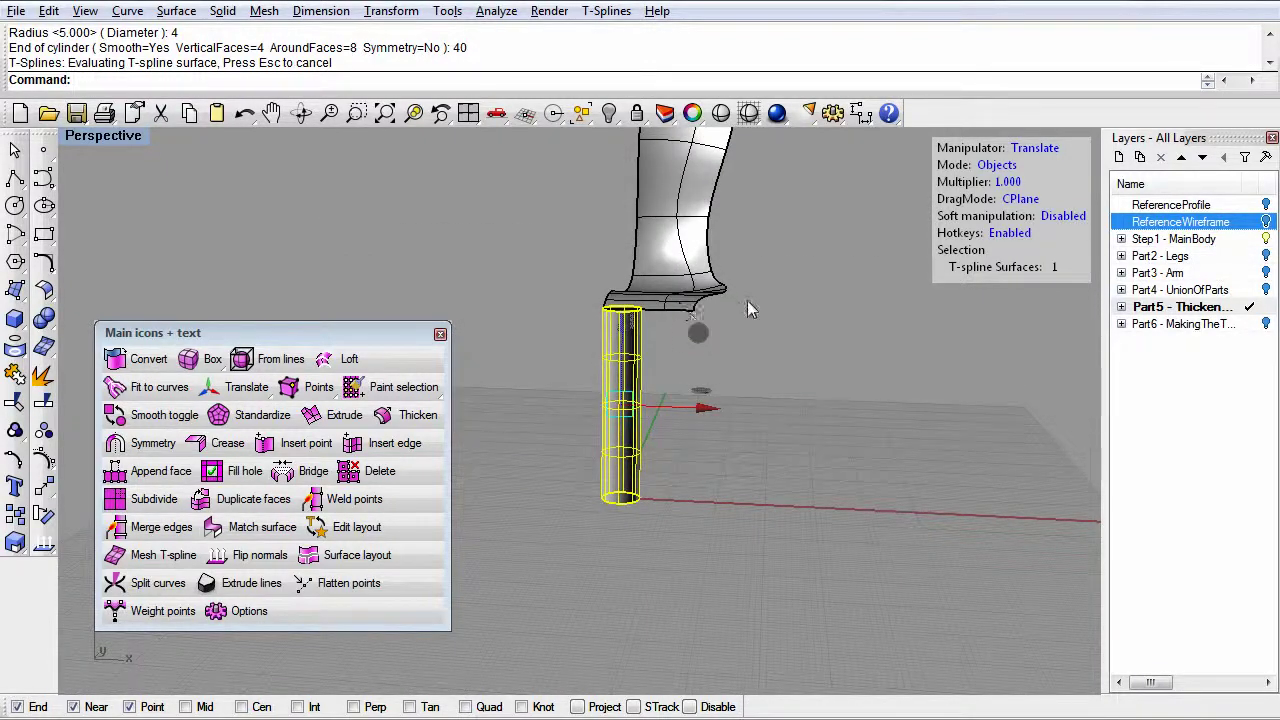
pyautogui.click(993, 170)
pyautogui.click(993, 170)
pyautogui.moveTo(655, 584); pyautogui.dragTo(630, 340, button='right')
pyautogui.moveTo(610, 254); pyautogui.dragTo(688, 607)
pyautogui.moveTo(688, 607); pyautogui.dragTo(731, 521, button='right')
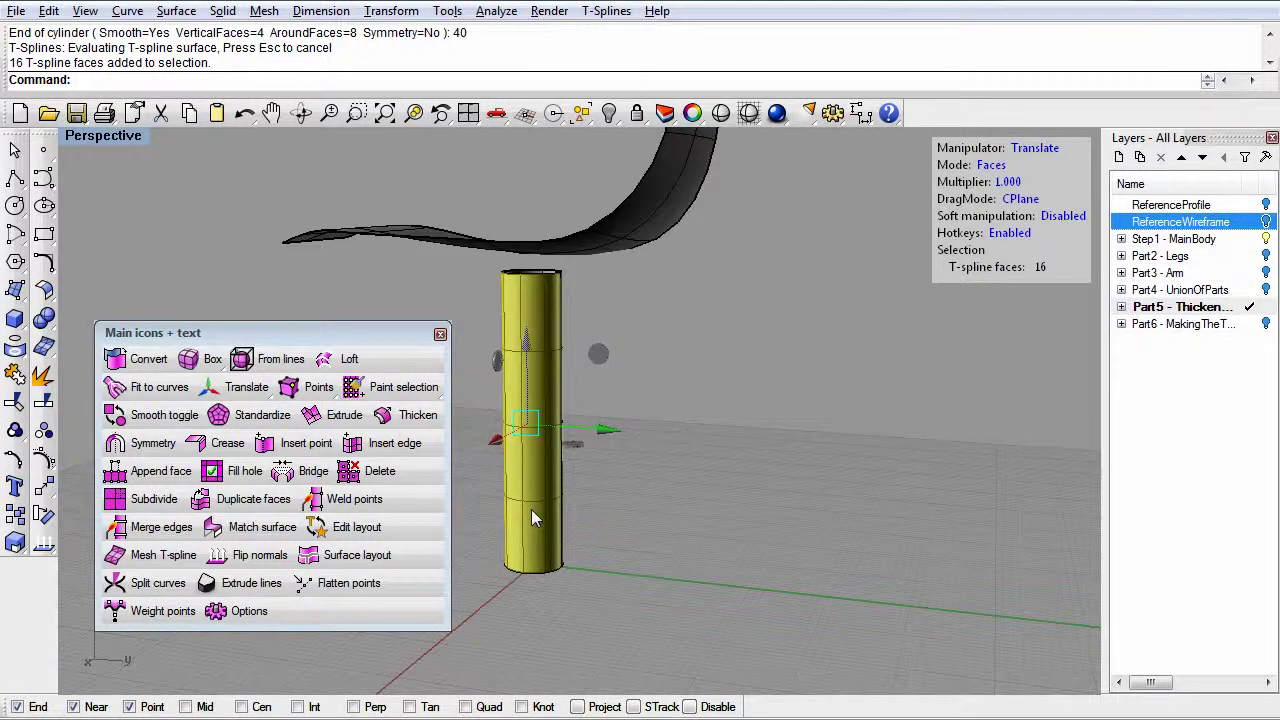
pyautogui.click(378, 476)
# - Extrude the two outermost bottom edges of the half cylinder downward to form two flaps
pyautogui.moveTo(705, 491); pyautogui.dragTo(624, 464, button='right')
pyautogui.scroll(3, 651, 481)
pyautogui.scroll(-3, 651, 543)
pyautogui.scroll(5, 589, 556)
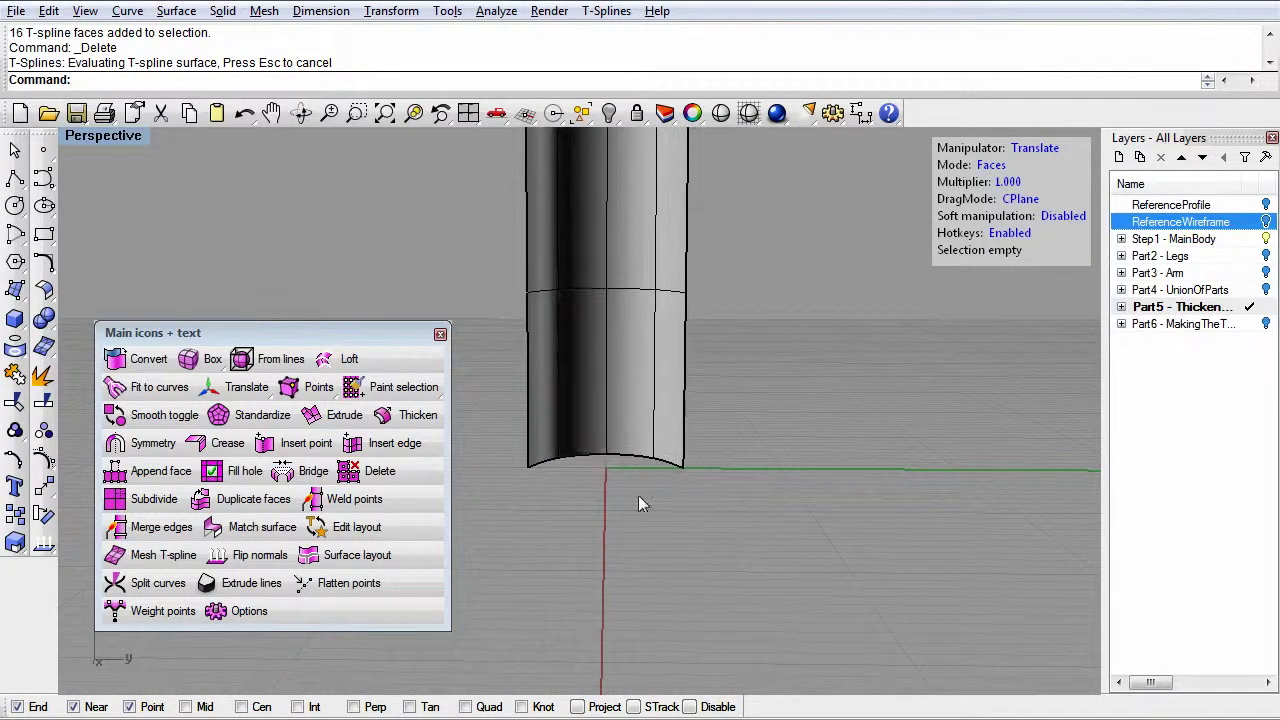
pyautogui.moveTo(628, 508); pyautogui.dragTo(550, 487, button='right')
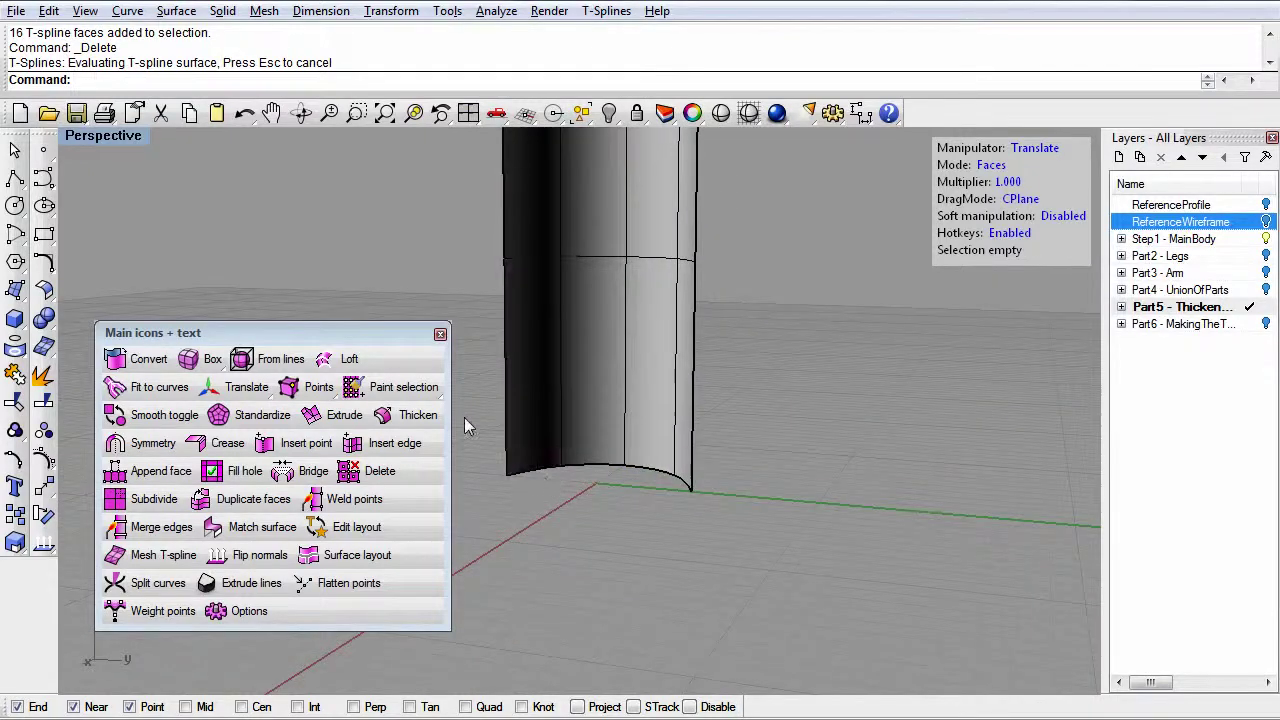
pyautogui.click(990, 165)
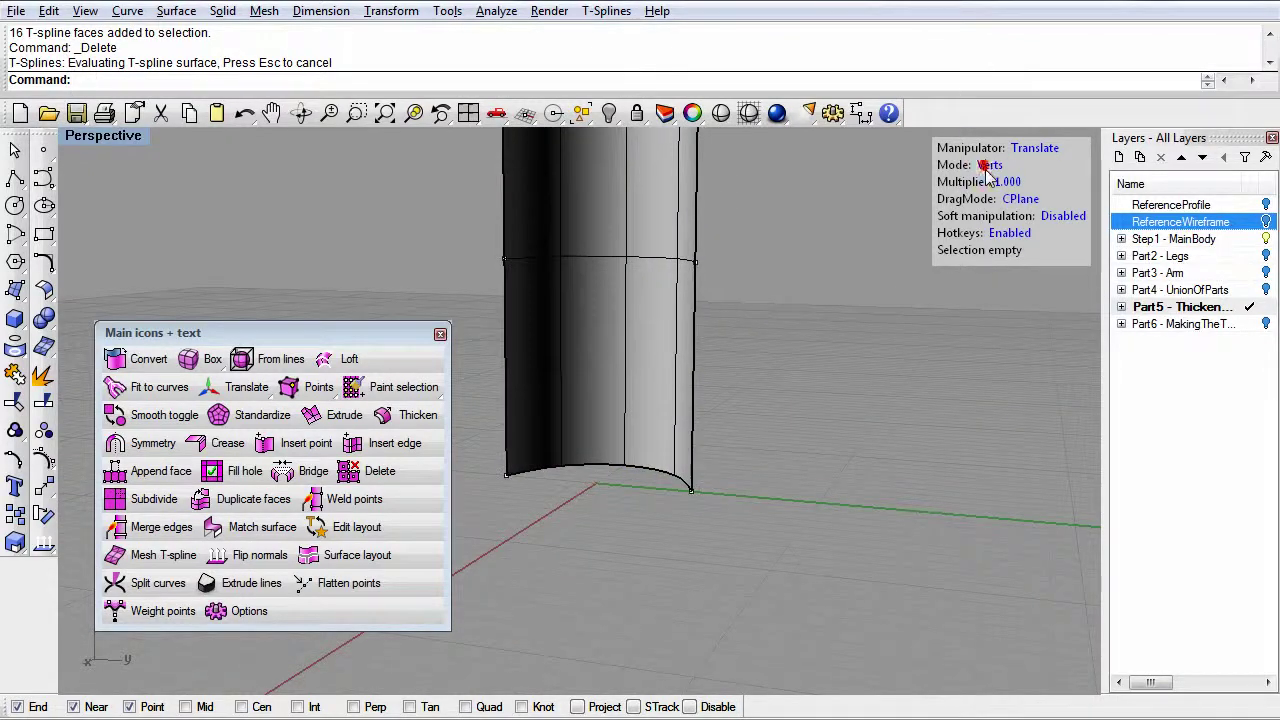
pyautogui.click(493, 489)
pyautogui.moveTo(523, 466); pyautogui.dragTo(665, 487, button='right')
pyautogui.keyDown('shift'); pyautogui.click(712, 468); pyautogui.keyUp('shift')
pyautogui.moveTo(731, 537); pyautogui.dragTo(672, 535, button='right')
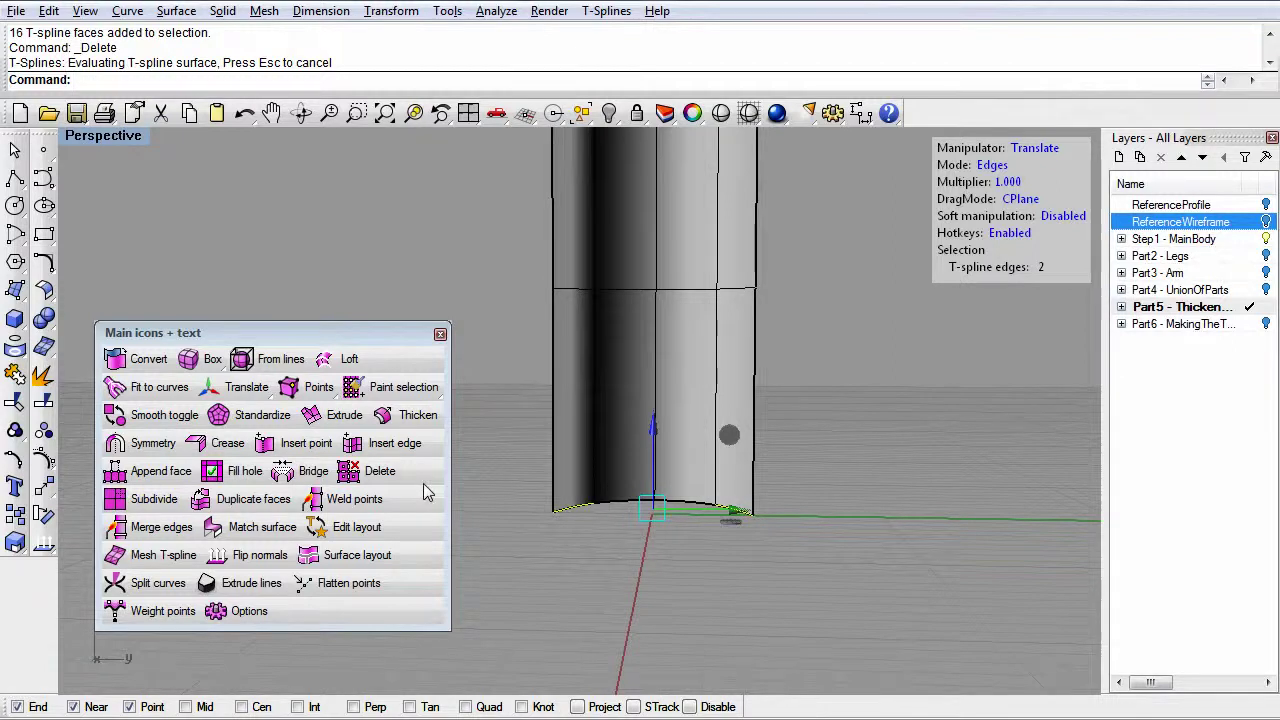
pyautogui.click(335, 420)
pyautogui.moveTo(651, 447); pyautogui.dragTo(662, 526)
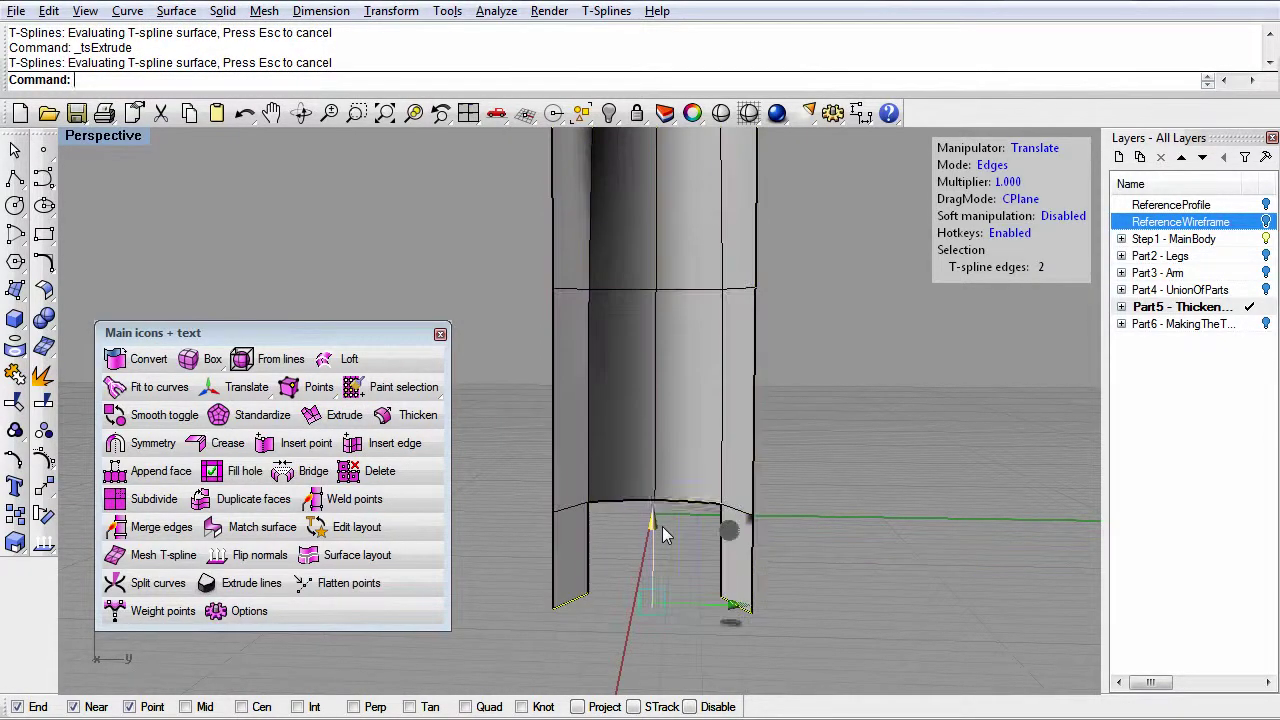
# - Merge the lower edges of the two extruded flaps so they join into a pointed strap
pyautogui.moveTo(651, 612); pyautogui.dragTo(662, 513, button='right')
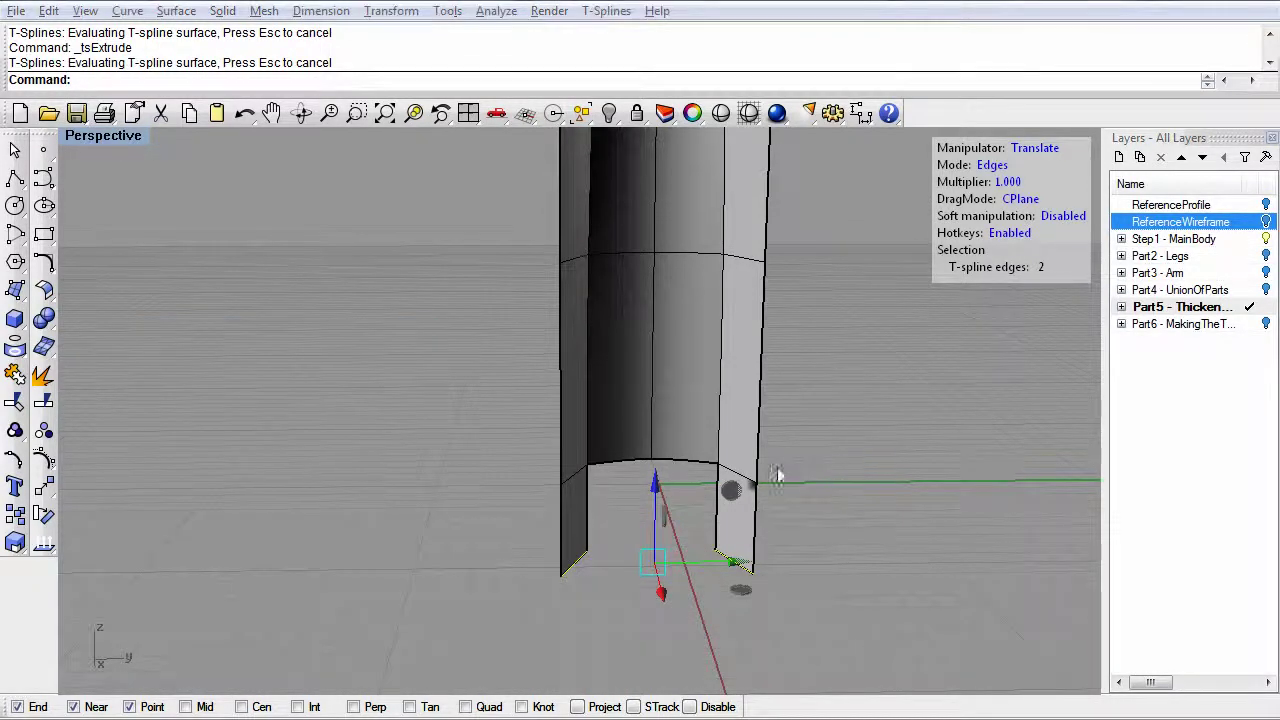
pyautogui.moveTo(834, 484); pyautogui.dragTo(766, 463, button='right')
pyautogui.click(649, 509)
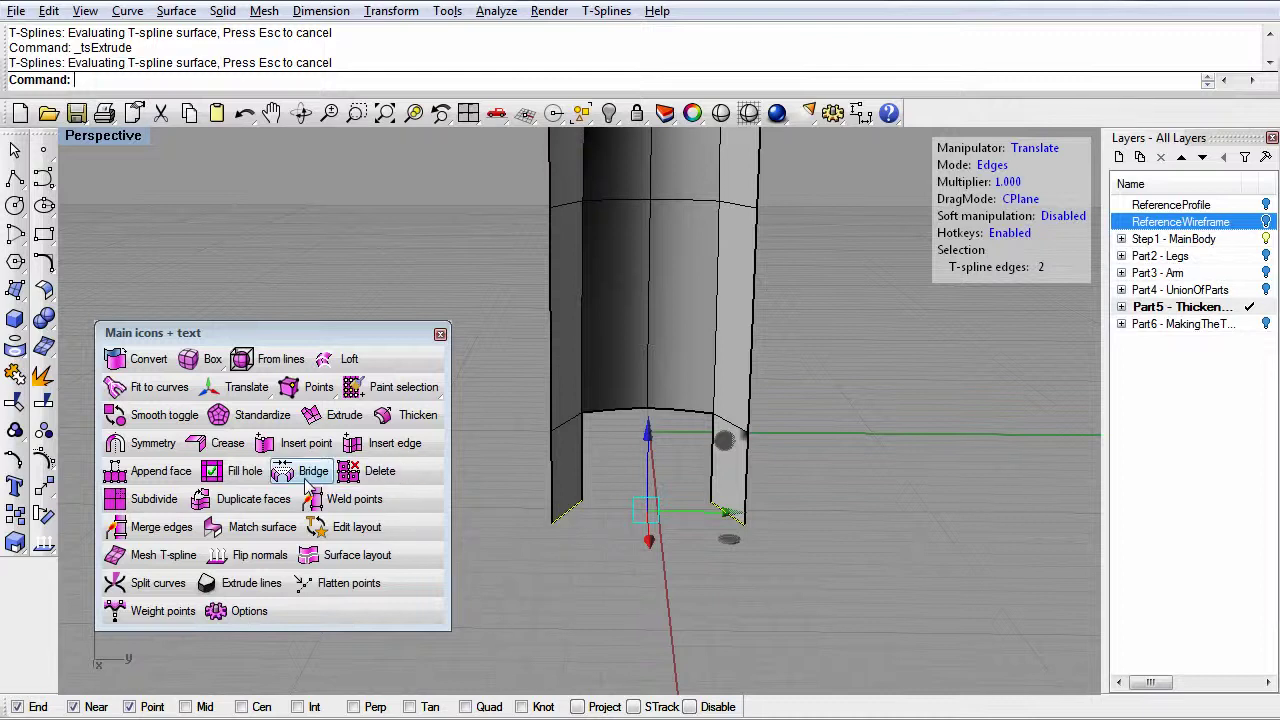
pyautogui.click(143, 532)
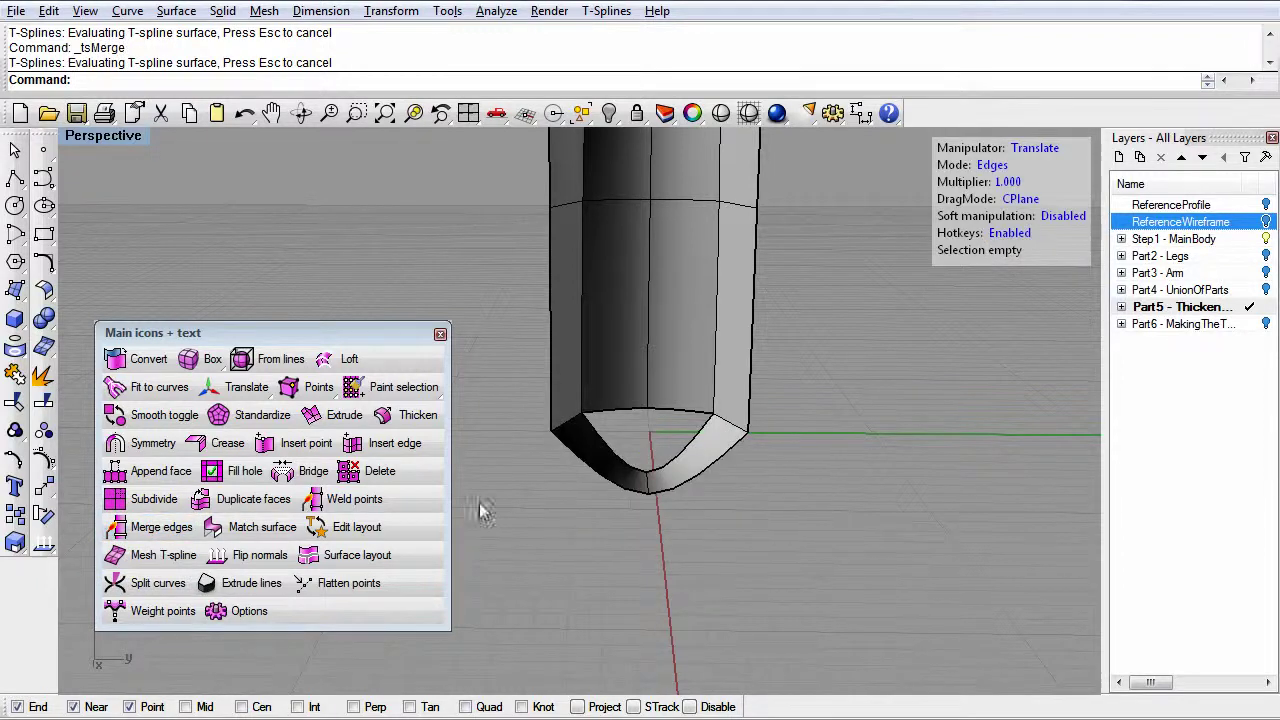
pyautogui.moveTo(652, 526); pyautogui.dragTo(676, 455, button='right')
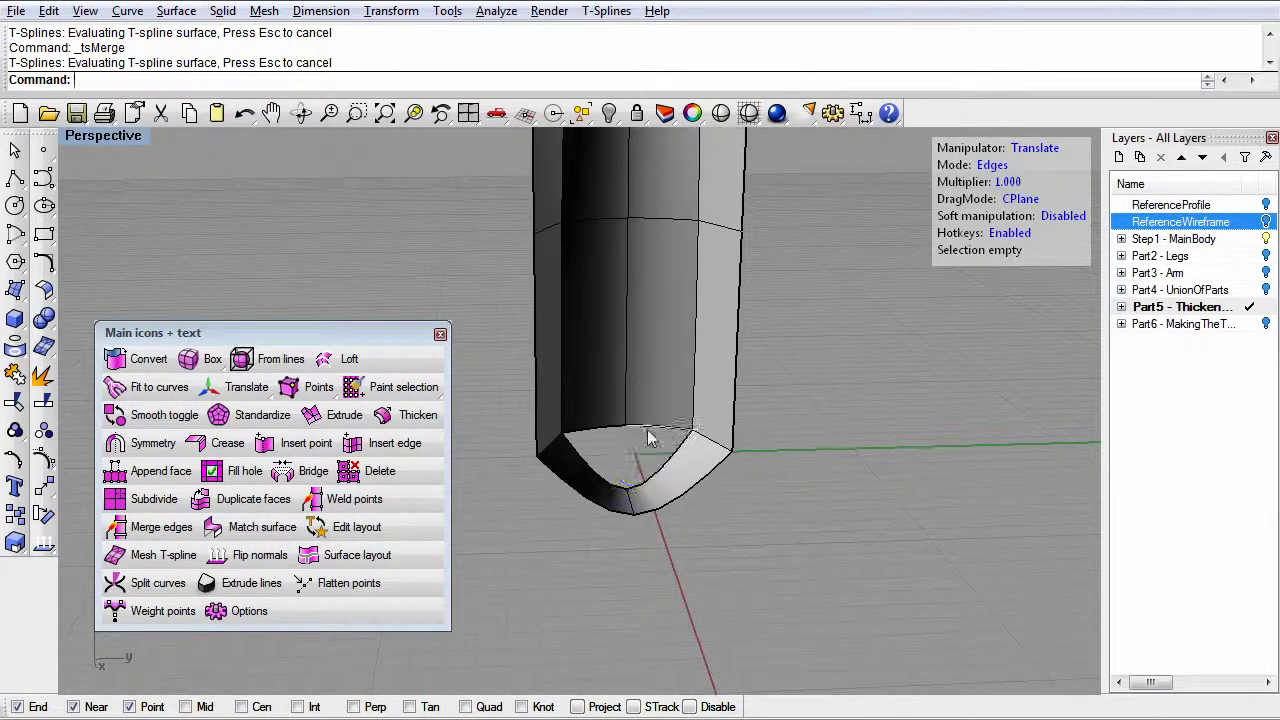
# - Try filling the hole at the half cylinder's bottom end from one border edge
pyautogui.click(218, 480)
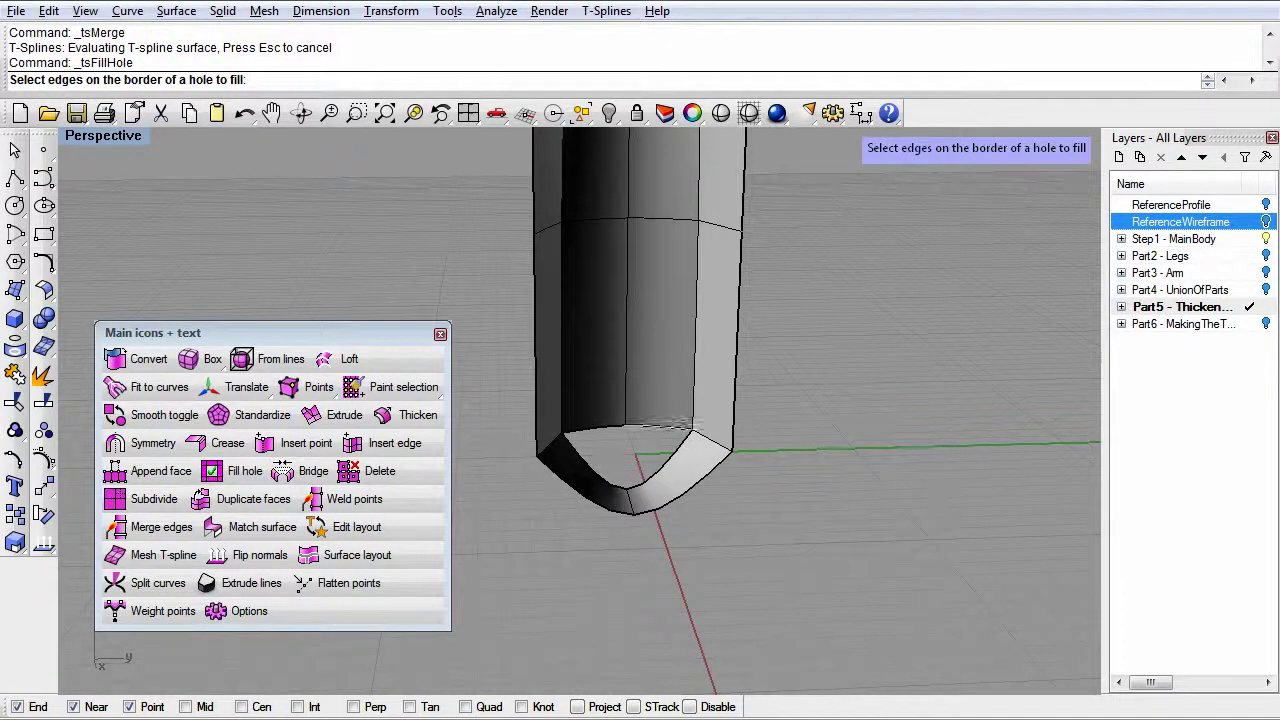
pyautogui.click(670, 432)
pyautogui.press('Return')
pyautogui.moveTo(686, 514)
pyautogui.mouseDown(button='right')
pyautogui.moveTo(549, 520)
pyautogui.moveTo(706, 516)
pyautogui.mouseUp(button='right')
pyautogui.hotkey('ctrl', 'z')
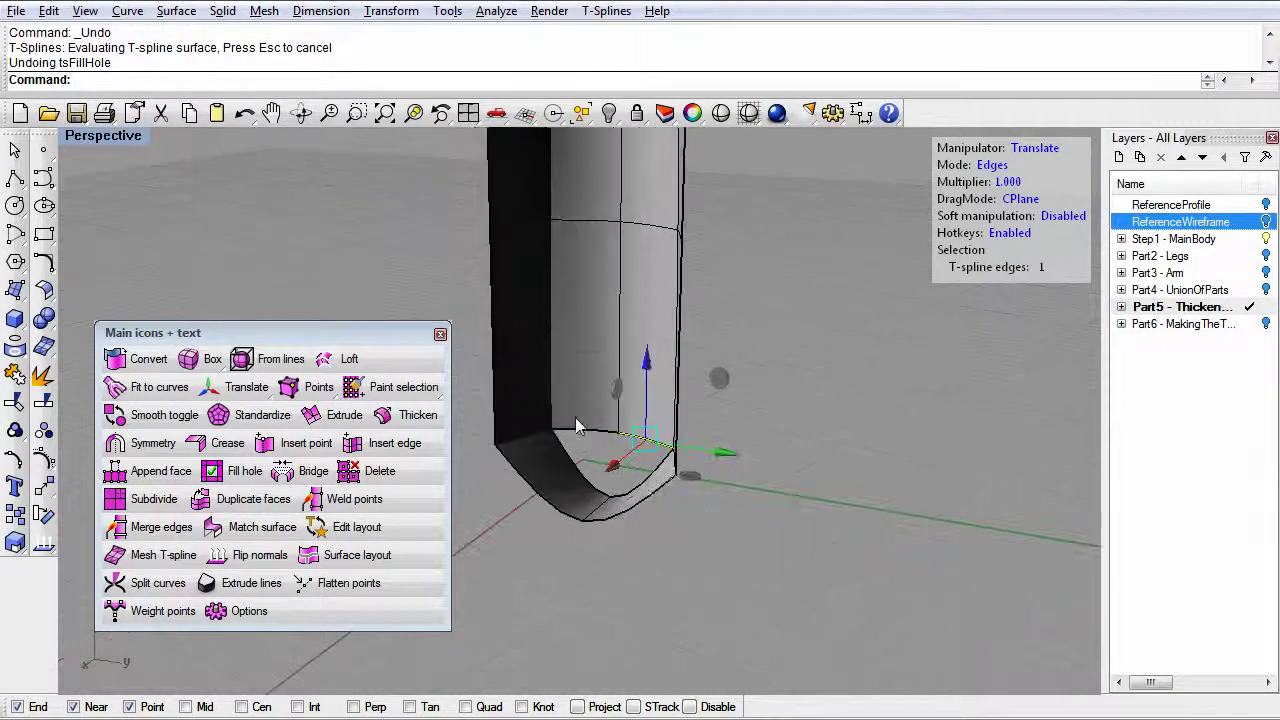
# - Check the open bottom end in a shaded preview and fill its hole with Fill hole
pyautogui.moveTo(646, 486); pyautogui.dragTo(664, 531, button='right')
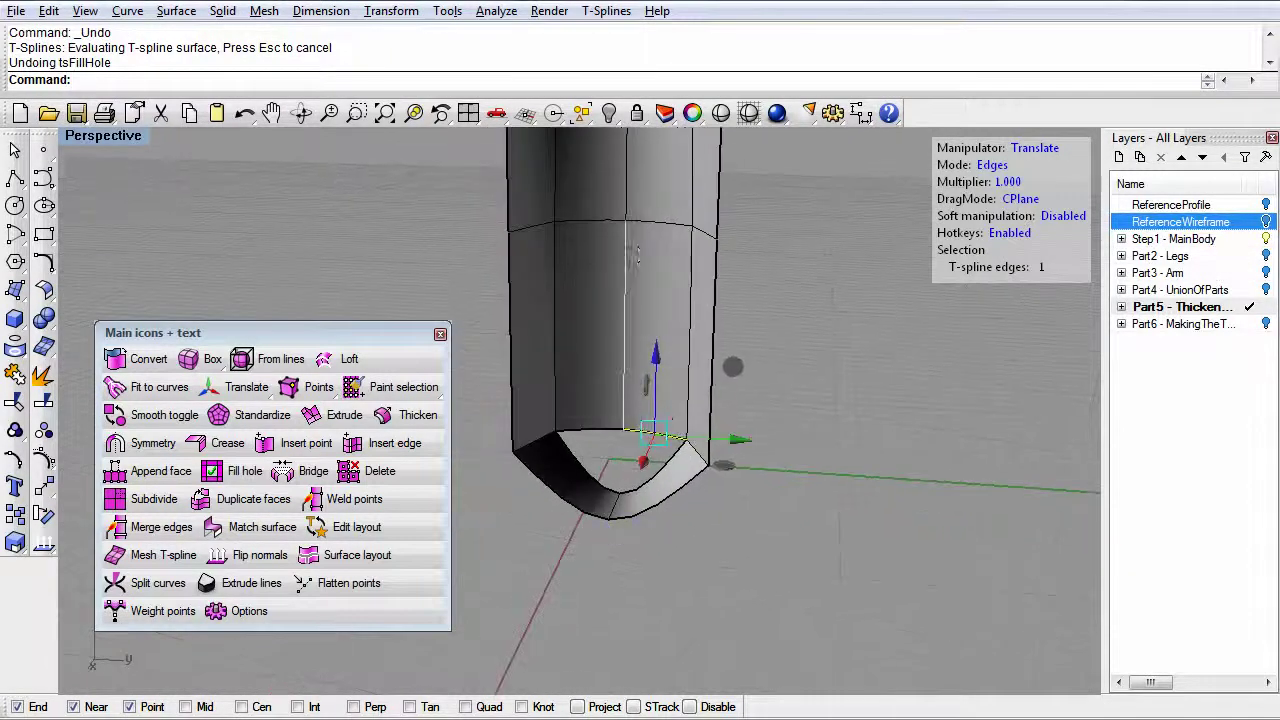
pyautogui.click(721, 112)
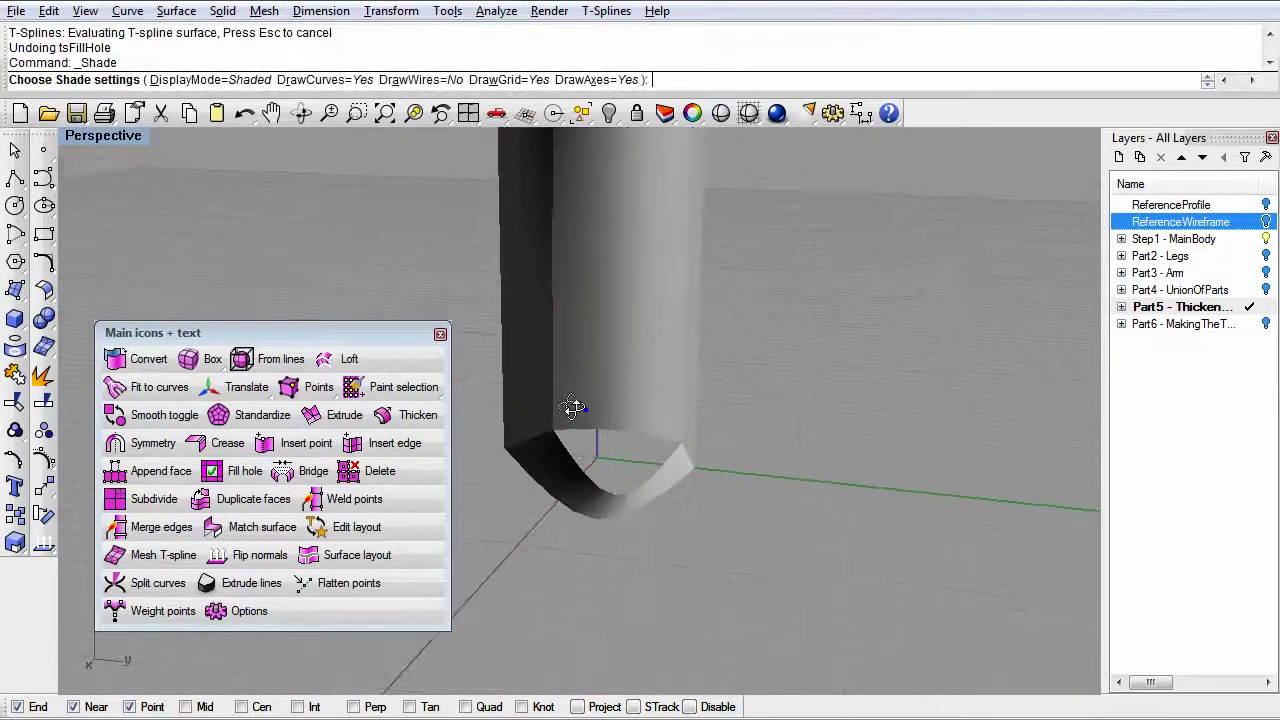
pyautogui.moveTo(595, 435); pyautogui.dragTo(645, 446, button='right')
pyautogui.click(648, 454)
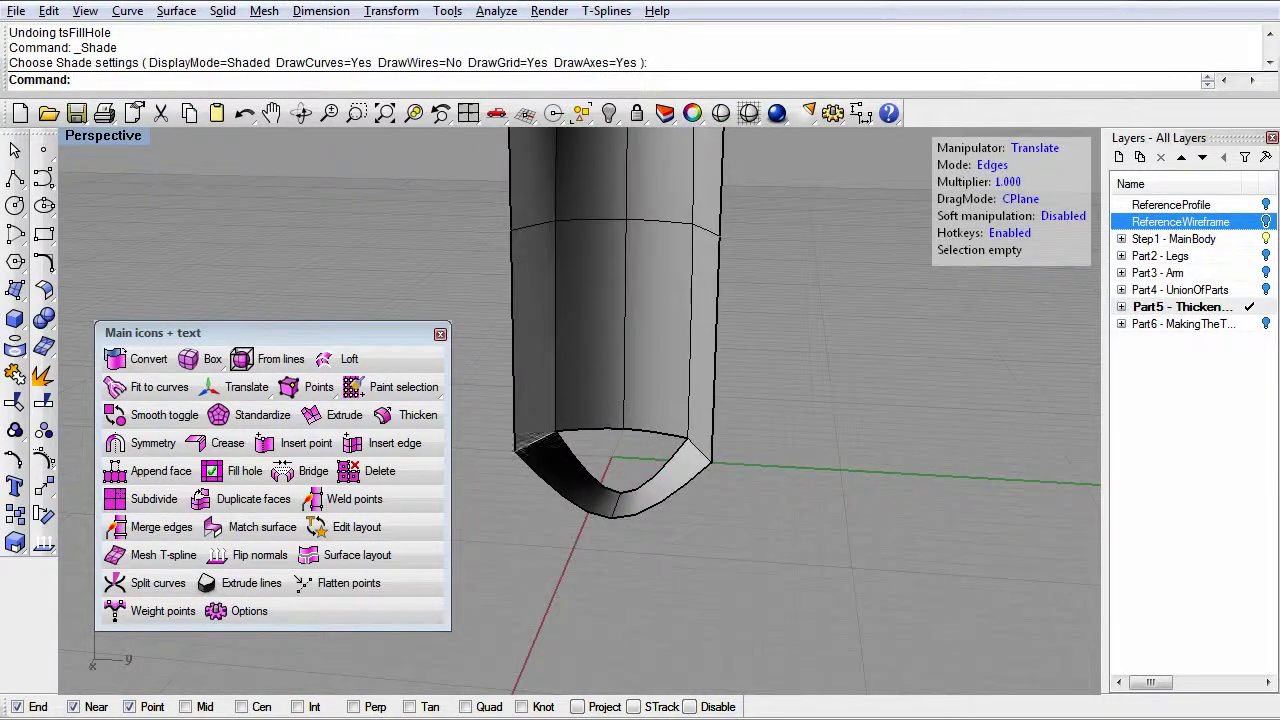
pyautogui.click(216, 473)
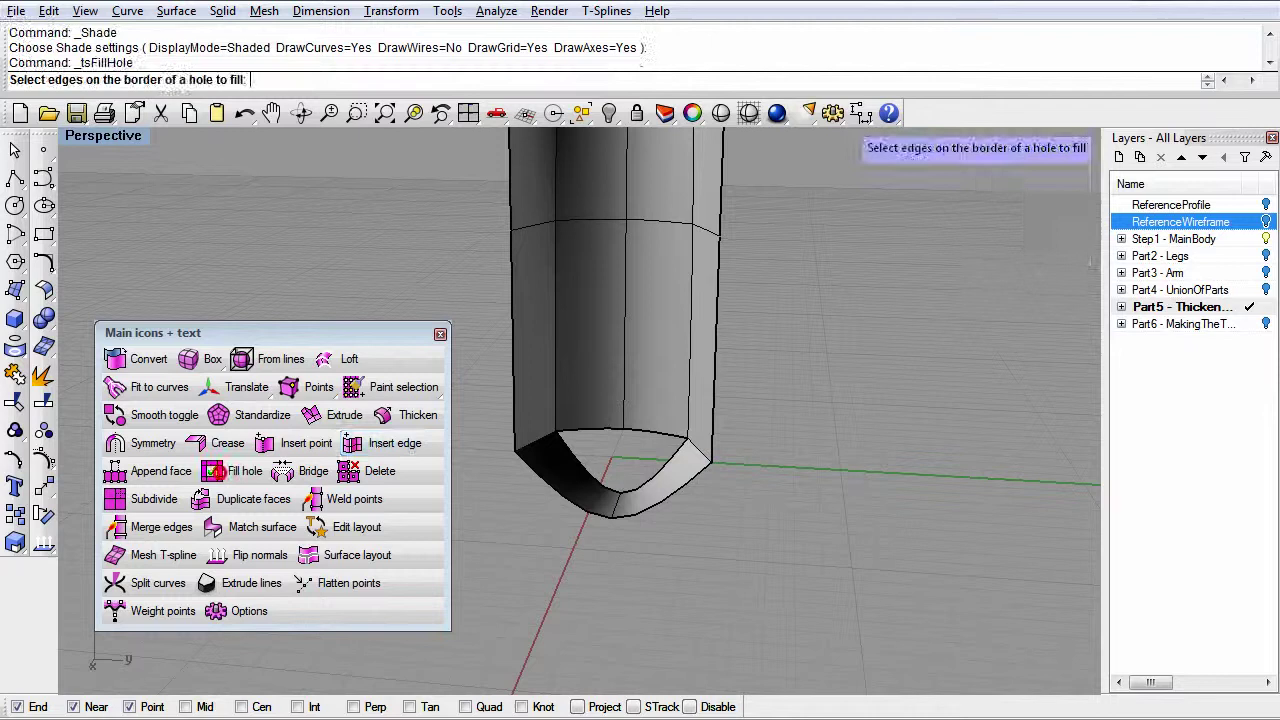
pyautogui.click(657, 434)
pyautogui.moveTo(646, 523)
pyautogui.mouseDown(button='right')
pyautogui.moveTo(620, 505)
pyautogui.moveTo(556, 528)
pyautogui.moveTo(635, 515)
pyautogui.mouseUp(button='right')
pyautogui.scroll(3, 614, 549)
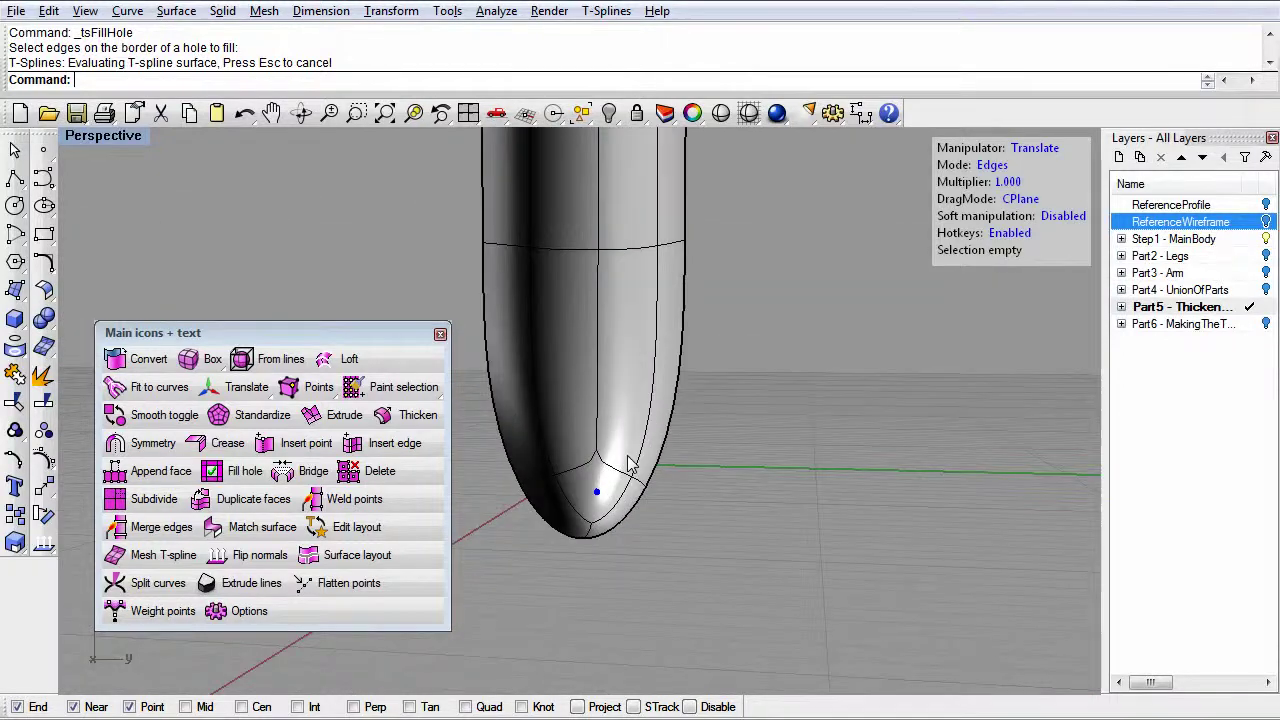
pyautogui.scroll(3, 616, 497)
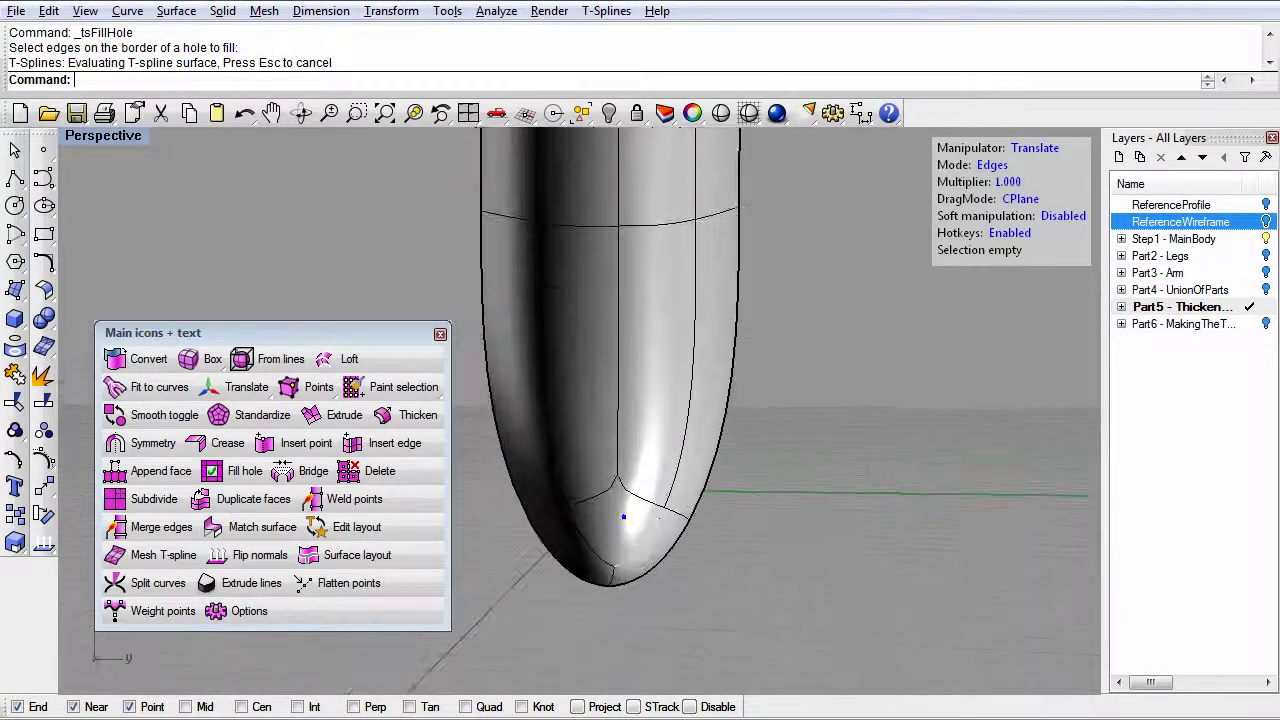
pyautogui.moveTo(662, 508); pyautogui.dragTo(640, 530, button='right')
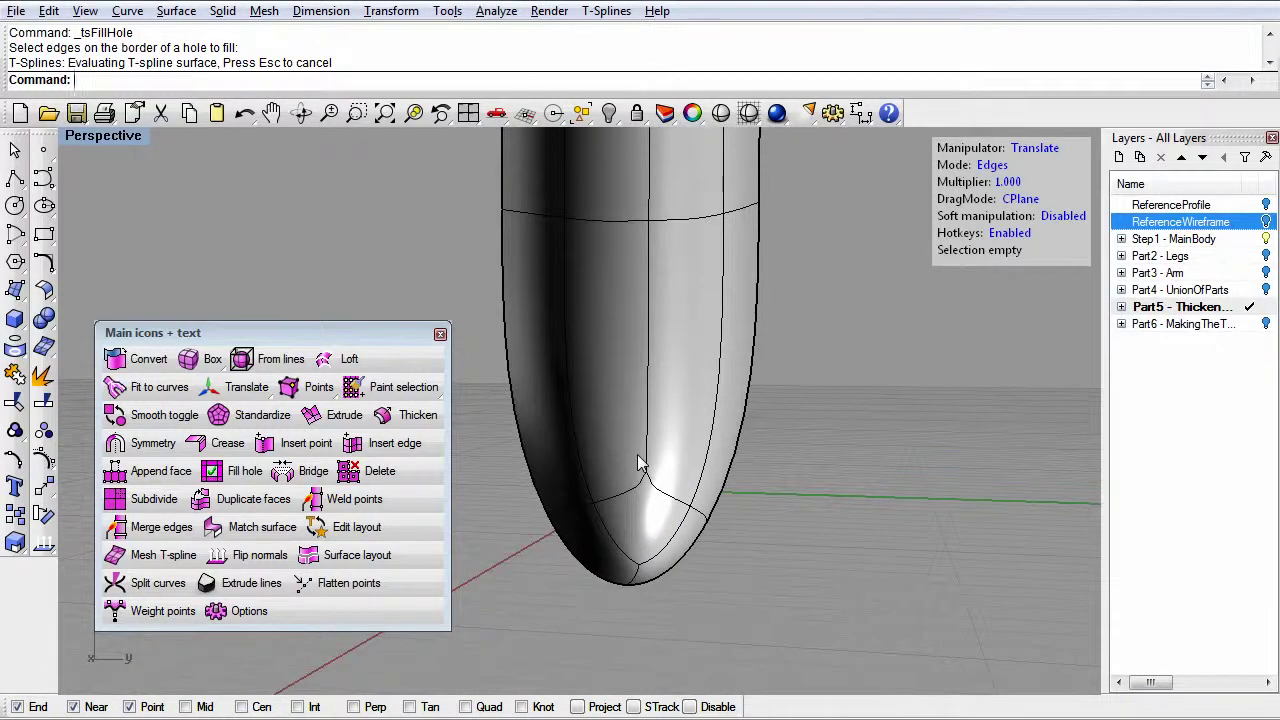
# - Undo back past the hole fill, edge merge and flap extrusion, and redo them all up to the filled tip
pyautogui.hotkey('ctrl', 'z')
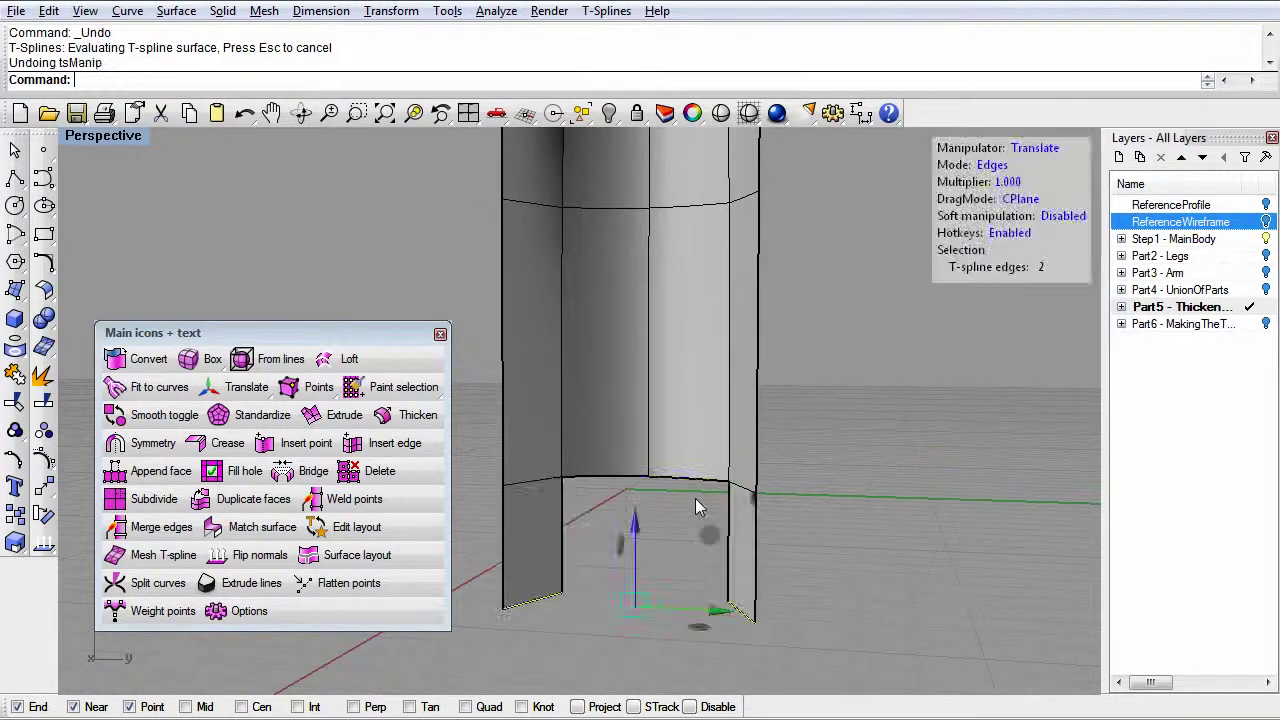
pyautogui.hotkey('ctrl', 'z')
pyautogui.moveTo(695, 498); pyautogui.dragTo(595, 585, button='right')
pyautogui.hotkey('ctrl', 'y')
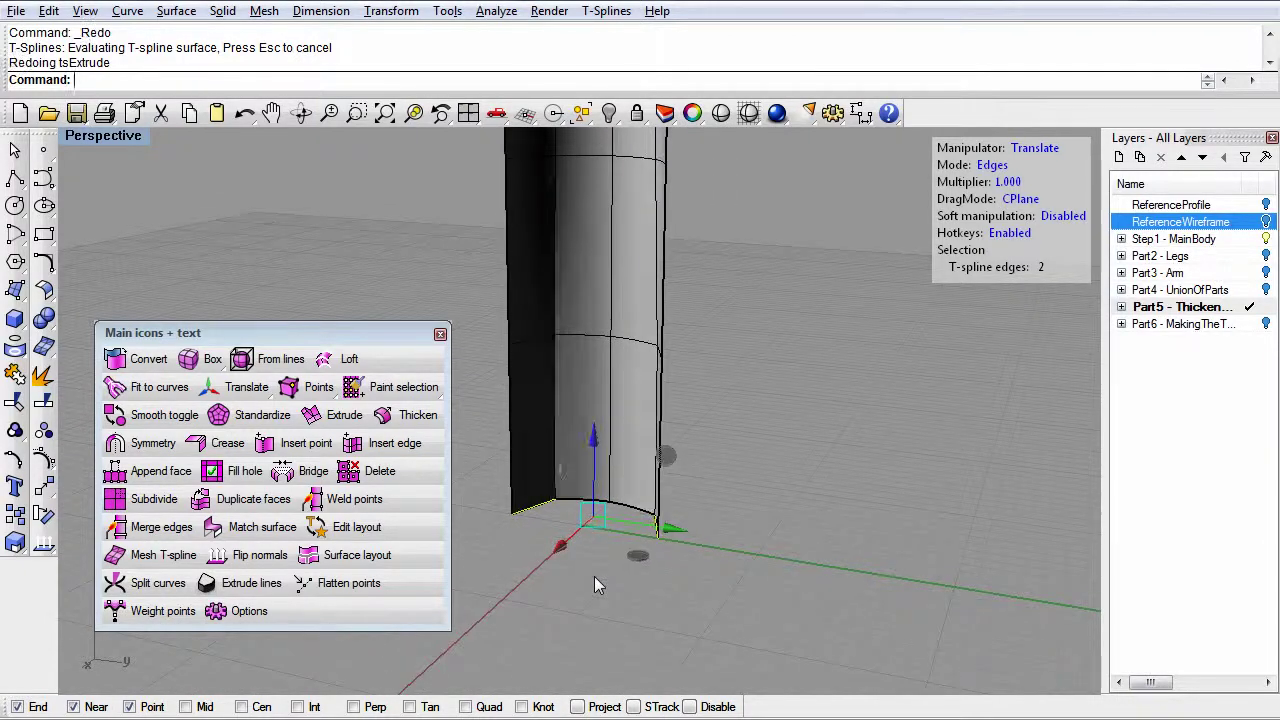
pyautogui.hotkey('ctrl', 'y')
pyautogui.hotkey('ctrl', 'y')
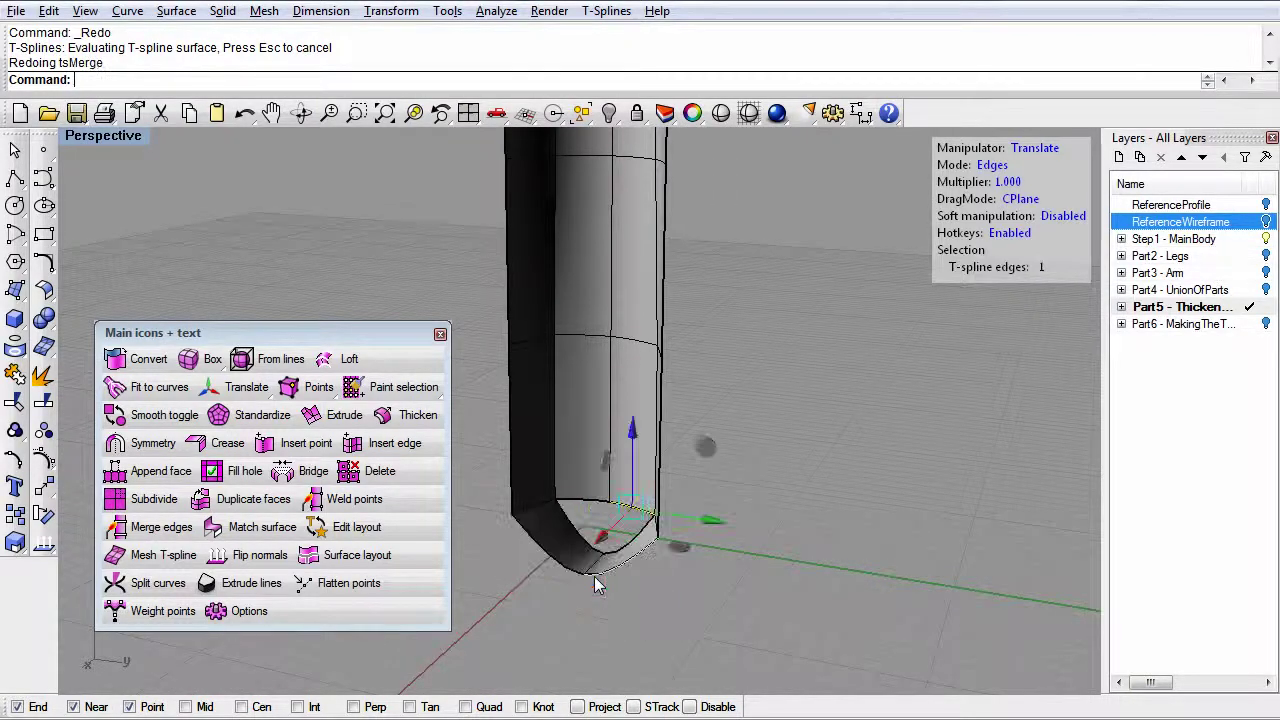
pyautogui.hotkey('ctrl', 'y')
# - Raise the seam edge at the very bottom of the filled tip to make the end blunter and rounder
pyautogui.moveTo(622, 575); pyautogui.dragTo(622, 492, button='right')
pyautogui.moveTo(614, 462)
pyautogui.mouseDown()
pyautogui.moveTo(614, 394)
pyautogui.moveTo(617, 518)
pyautogui.moveTo(621, 445)
pyautogui.mouseUp()
pyautogui.moveTo(621, 445); pyautogui.dragTo(604, 525, button='right')
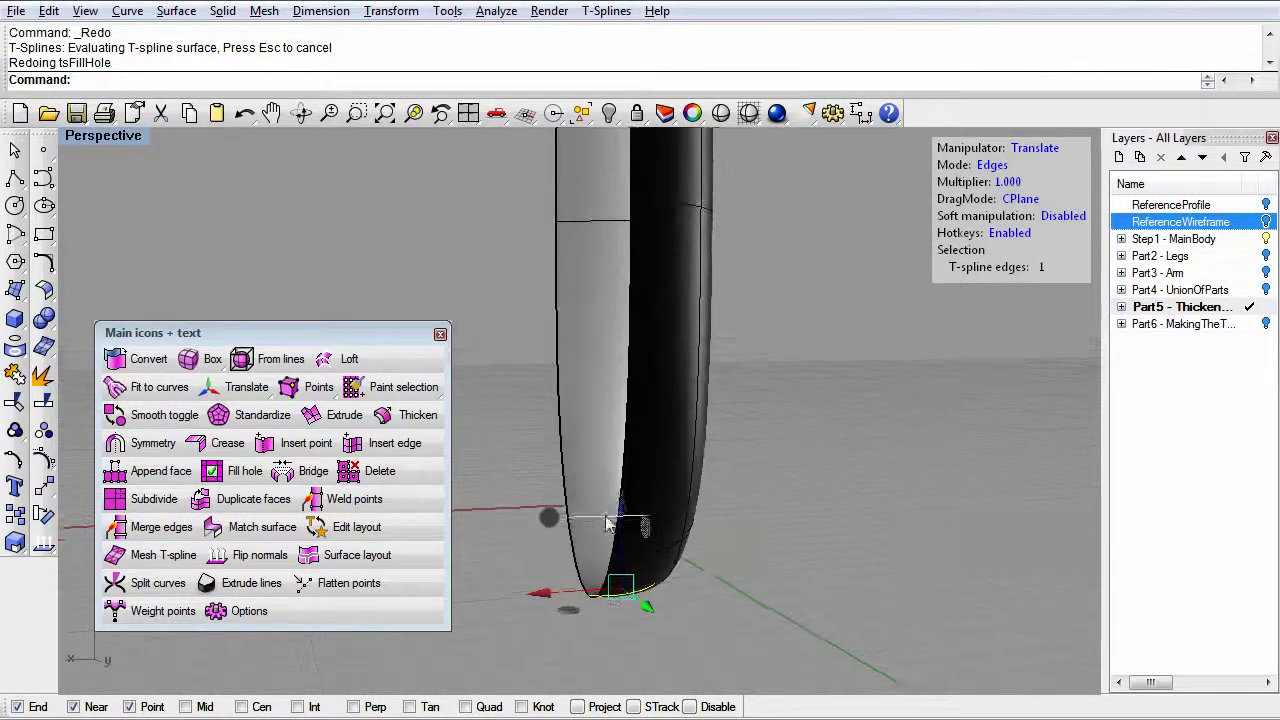
pyautogui.moveTo(620, 515); pyautogui.dragTo(571, 523)
pyautogui.moveTo(571, 523); pyautogui.dragTo(670, 550, button='right')
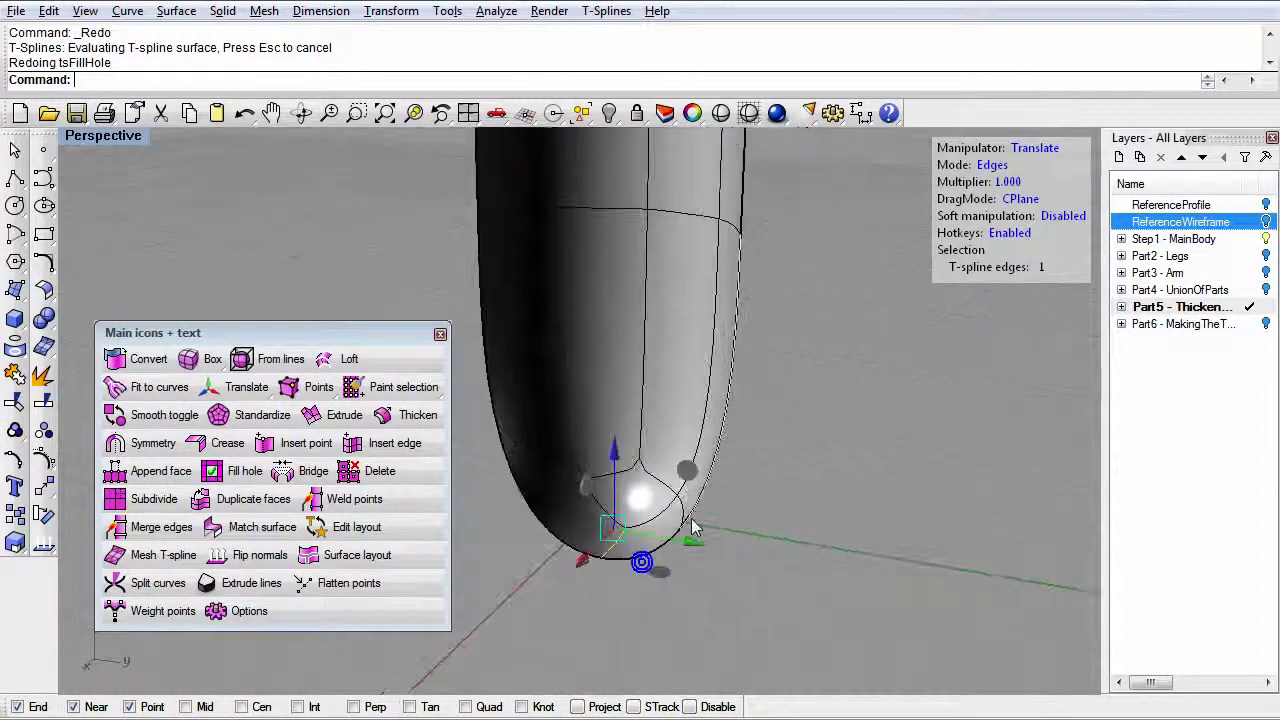
# - Make the closed half-cylinder T-spline uniform to even out its surface layout around the tip
pyautogui.rightClick(360, 535)
pyautogui.click(632, 500)
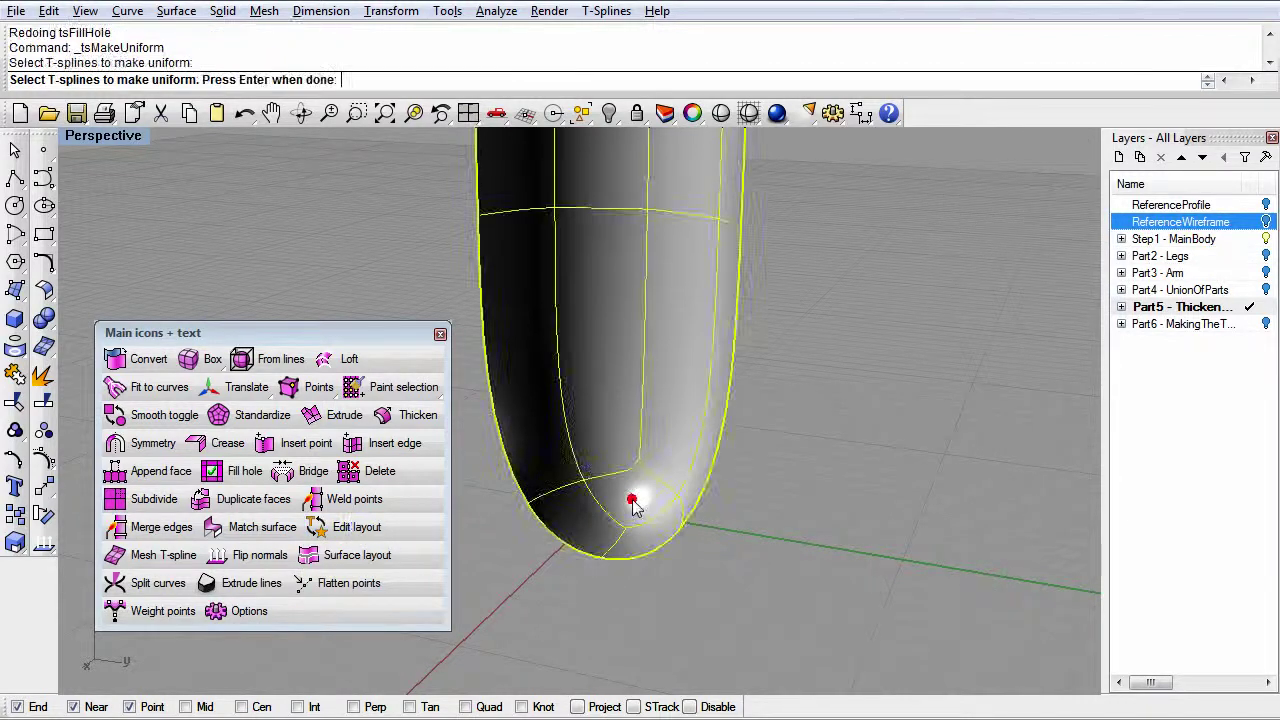
pyautogui.press('Return')
pyautogui.click(636, 515)
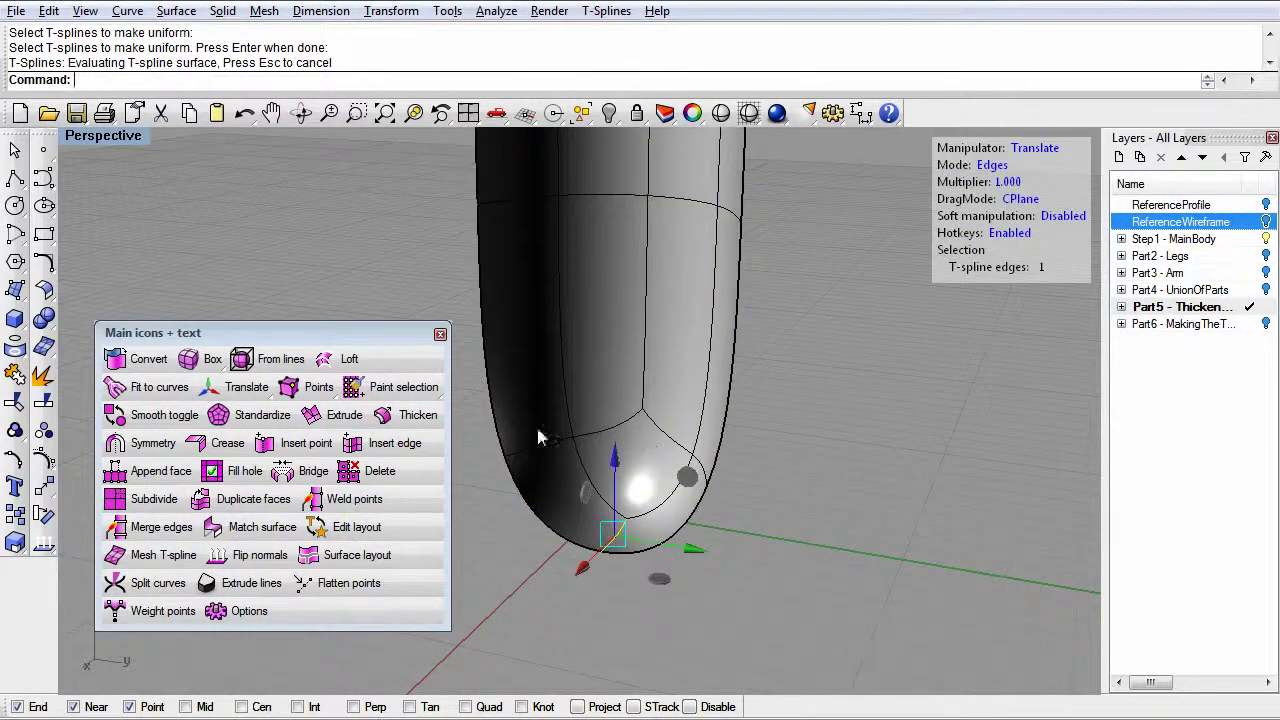
# - Nudge the selected seam edge at the bottom of the half cylinder and check the rounded end from several sides
pyautogui.moveTo(618, 470)
pyautogui.mouseDown()
pyautogui.moveTo(612, 412)
pyautogui.moveTo(614, 462)
pyautogui.mouseUp()
pyautogui.moveTo(614, 470); pyautogui.dragTo(757, 614, button='right')
pyautogui.moveTo(670, 545); pyautogui.dragTo(729, 563)
pyautogui.moveTo(729, 563); pyautogui.dragTo(673, 547, button='right')
pyautogui.moveTo(618, 424); pyautogui.dragTo(776, 512, button='right')
pyautogui.moveTo(688, 510); pyautogui.dragTo(720, 449, button='right')
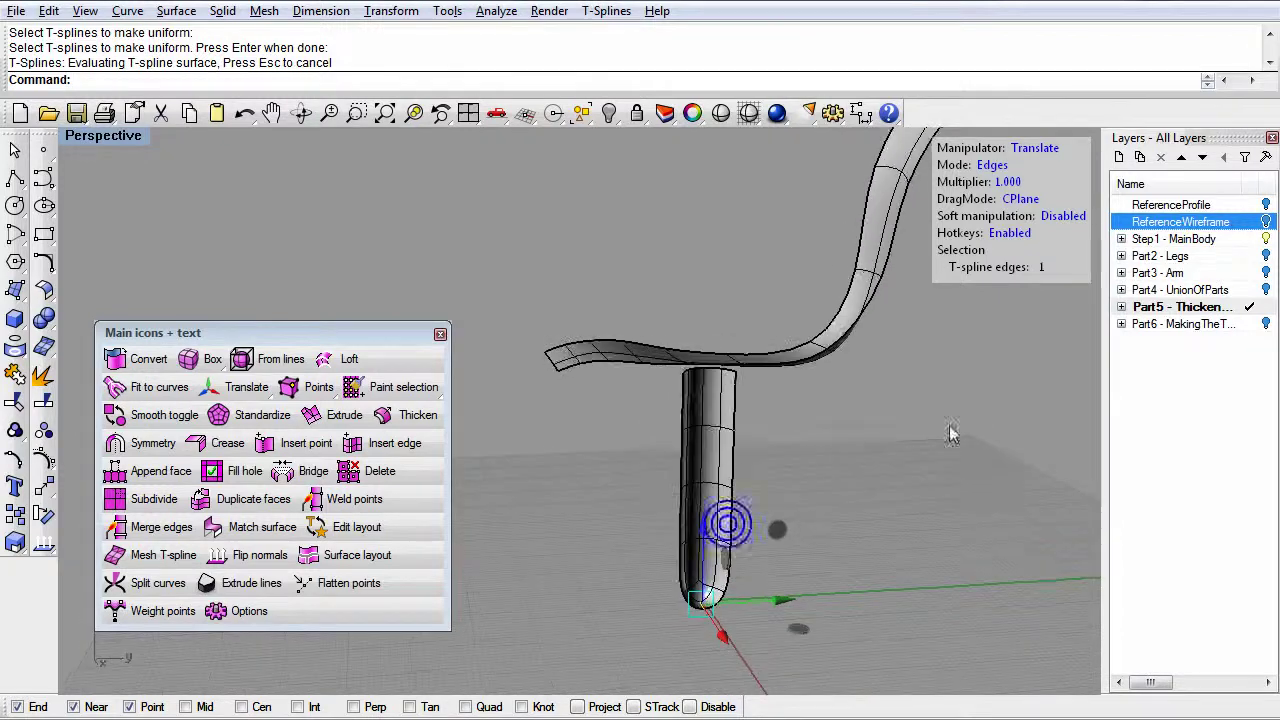
# - Turn on the Part2 - Legs layer for its reference curves, turn off its D2-Orient sublayer and clear the edge selection
pyautogui.click(1121, 256)
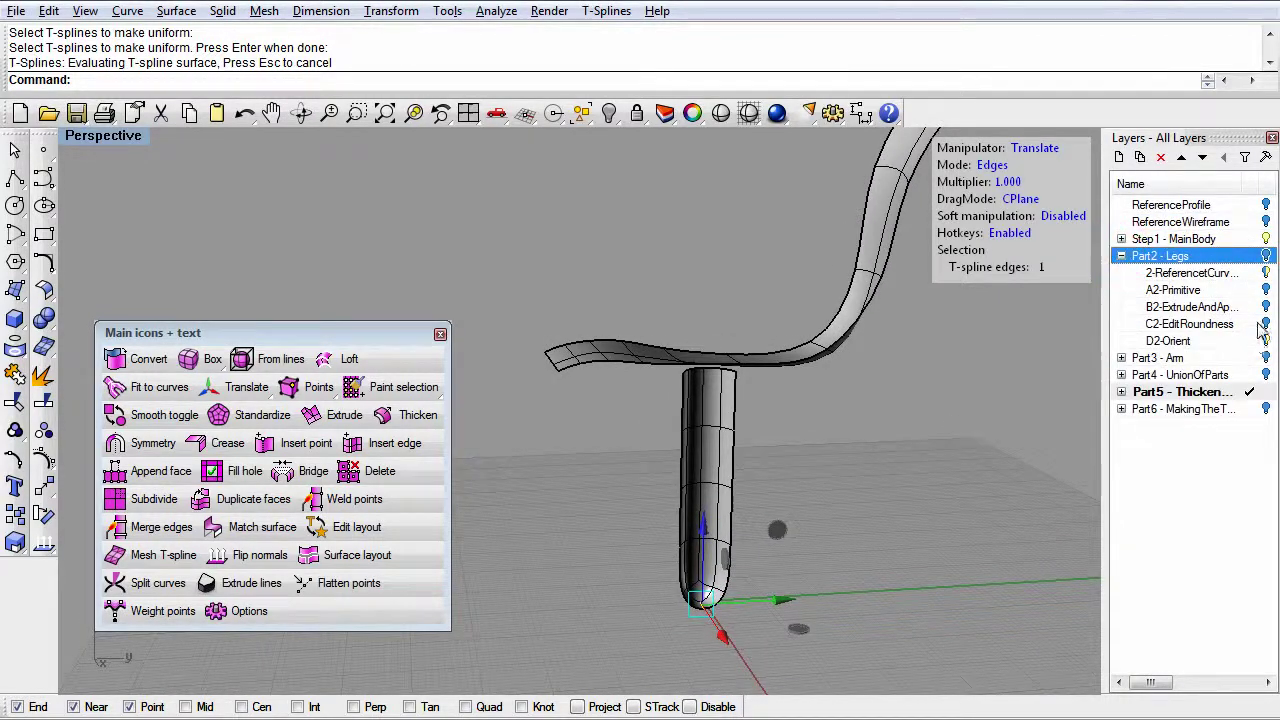
pyautogui.click(1266, 256)
pyautogui.click(1265, 341)
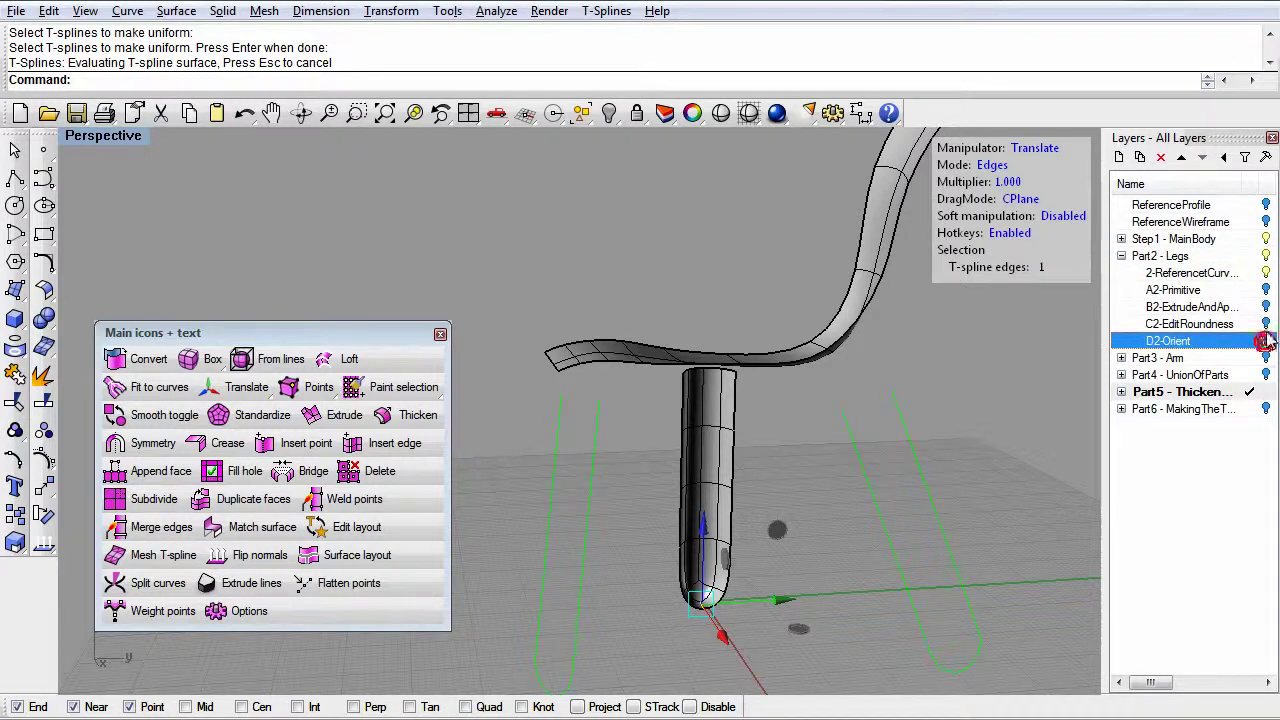
pyautogui.moveTo(781, 512); pyautogui.dragTo(672, 509, button='right')
pyautogui.press('Escape')
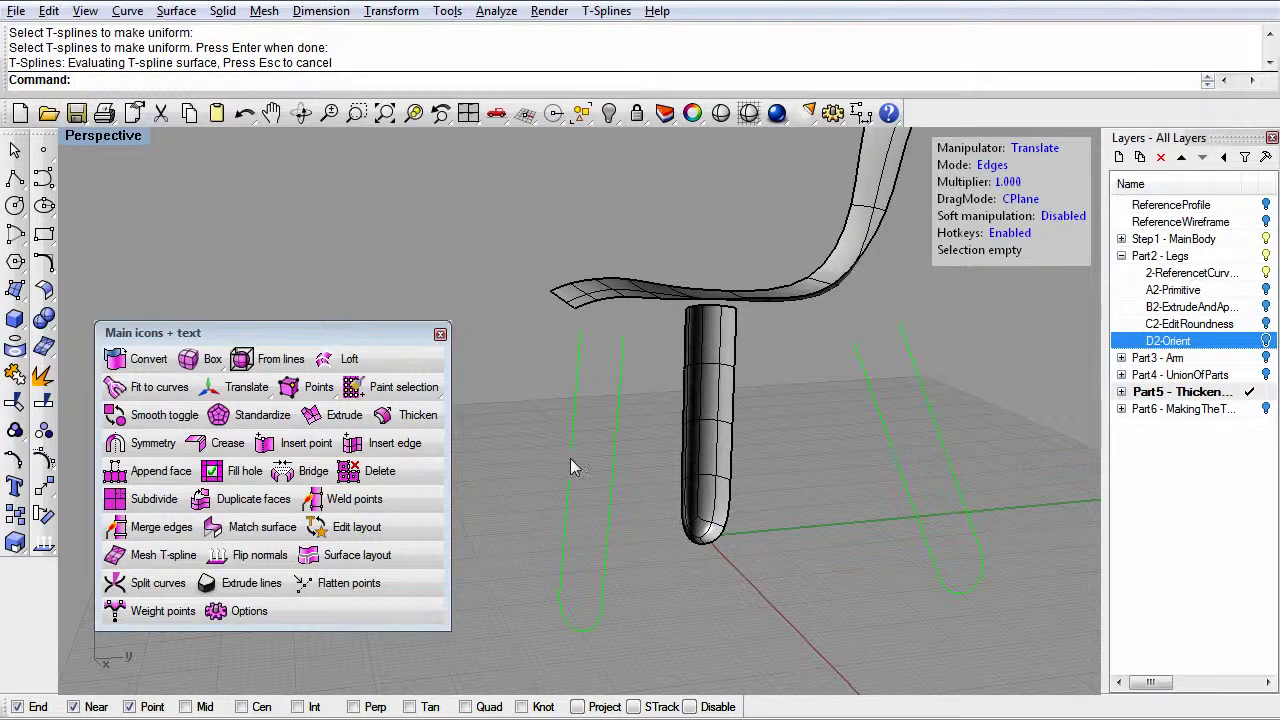
pyautogui.moveTo(571, 462); pyautogui.dragTo(515, 459, button='right')
pyautogui.moveTo(660, 493); pyautogui.dragTo(656, 486, button='right')
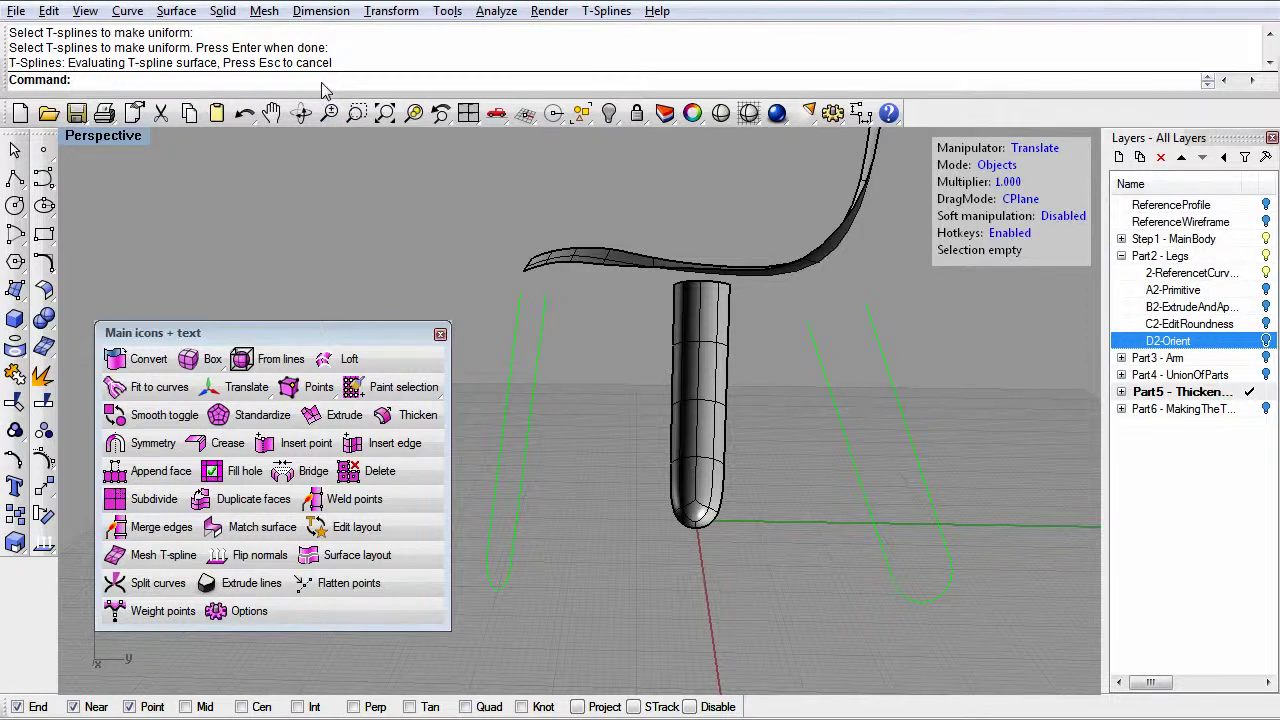
# - Start a 3-point Orient on the closed half cylinder with Copy set to Yes
pyautogui.click(391, 11)
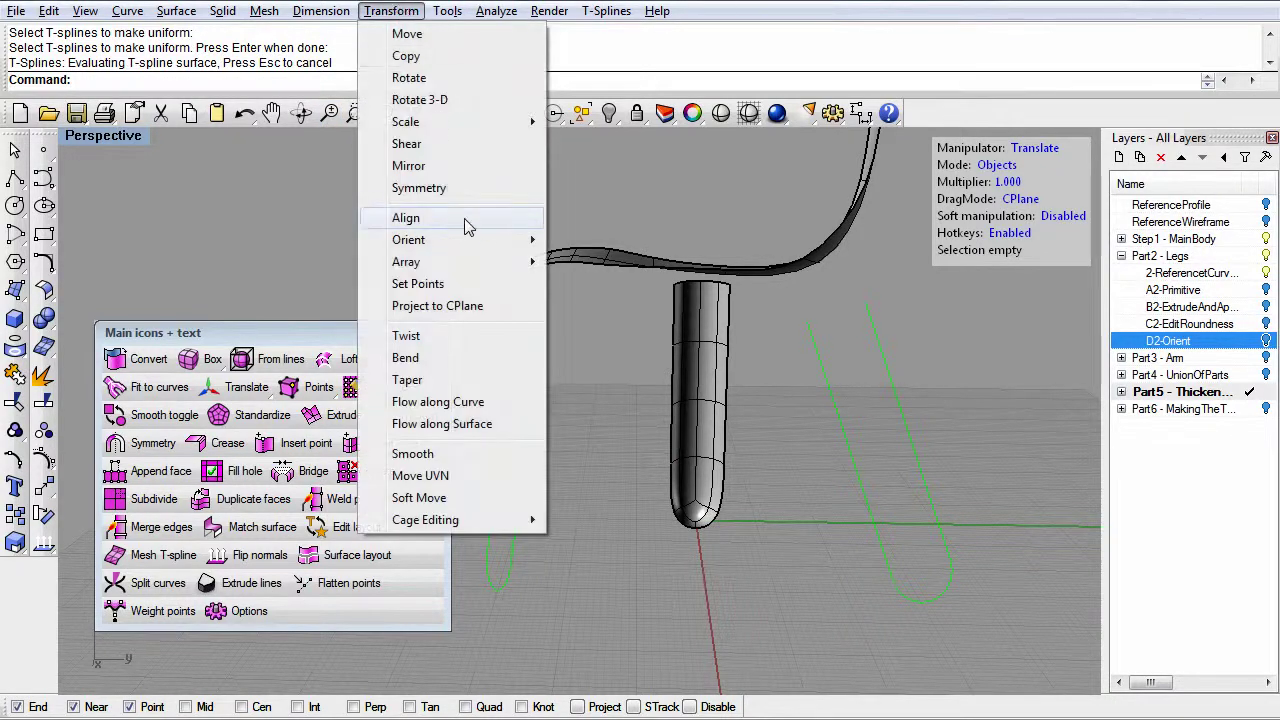
pyautogui.moveTo(474, 241)
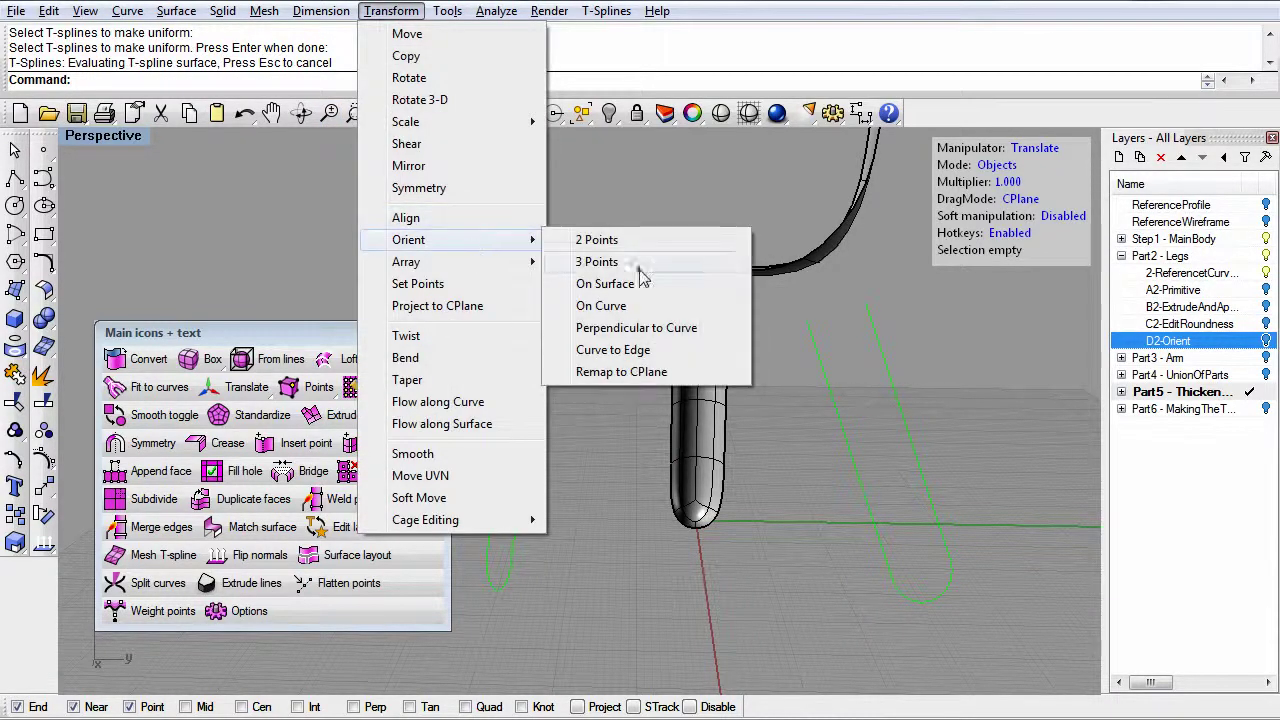
pyautogui.click(640, 268)
pyautogui.moveTo(706, 398); pyautogui.dragTo(671, 388, button='right')
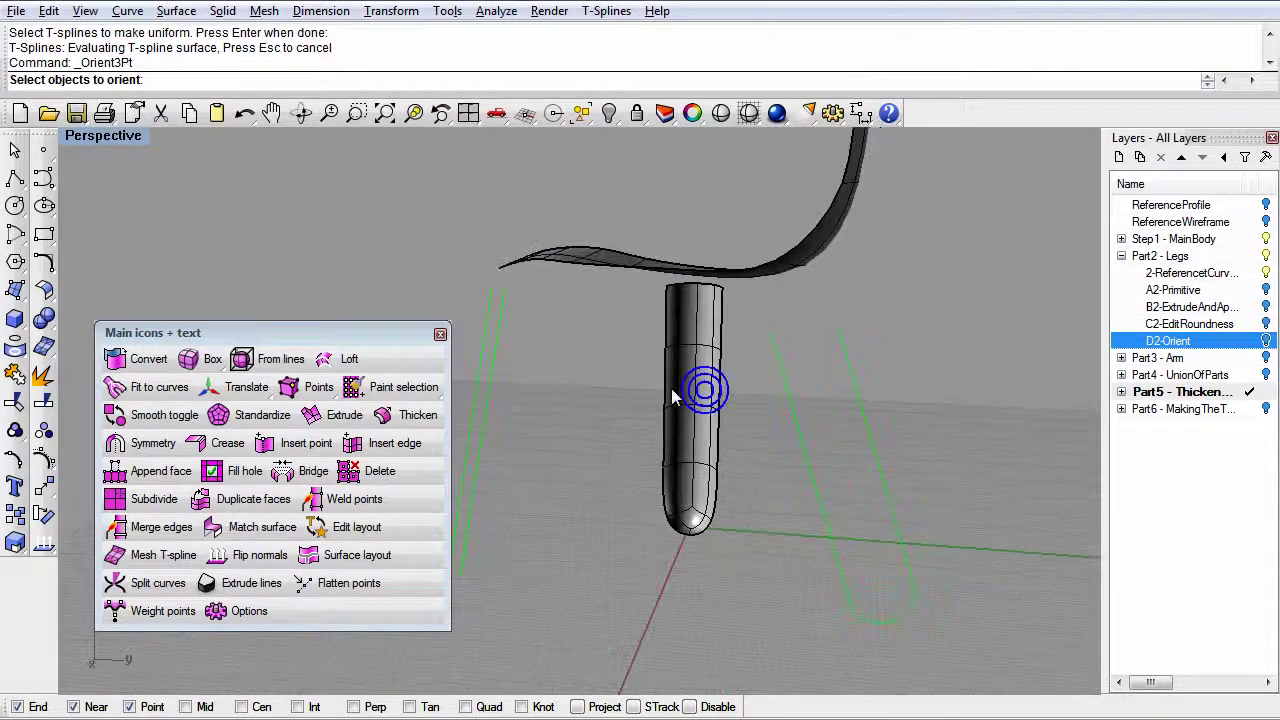
pyautogui.click(680, 386)
pyautogui.moveTo(561, 445); pyautogui.dragTo(635, 445, button='right')
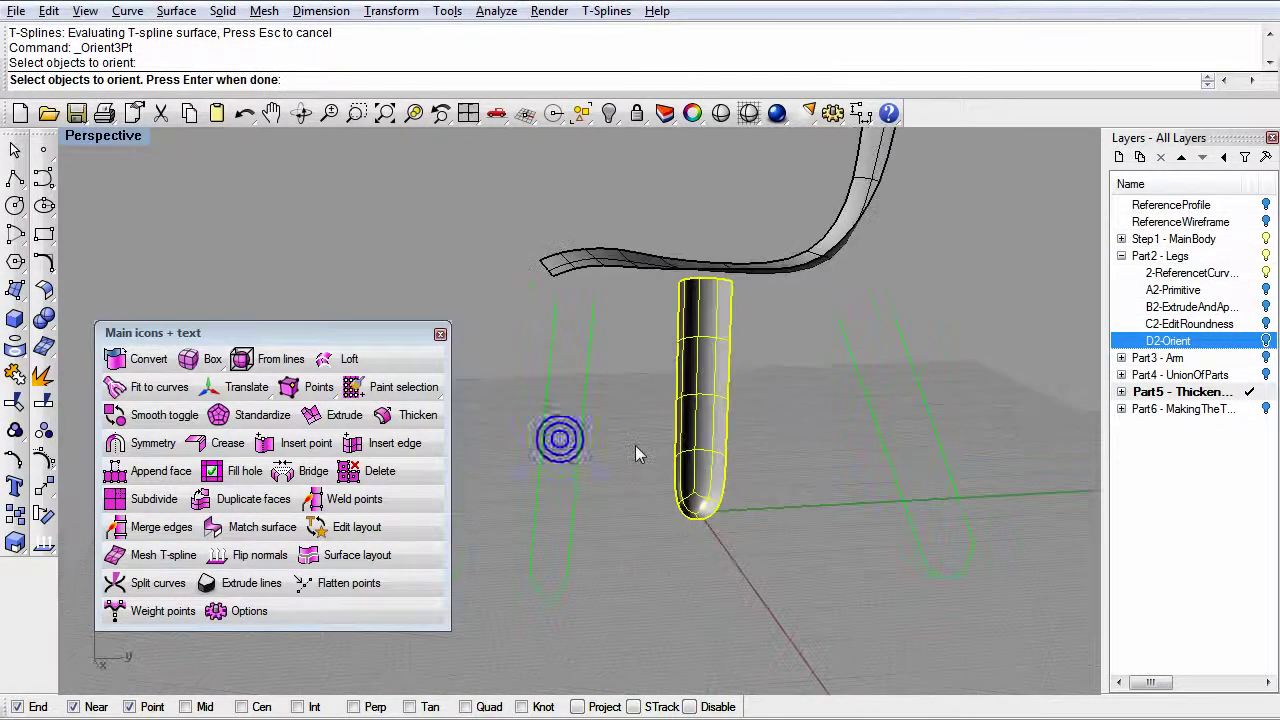
pyautogui.rightClick(635, 445)
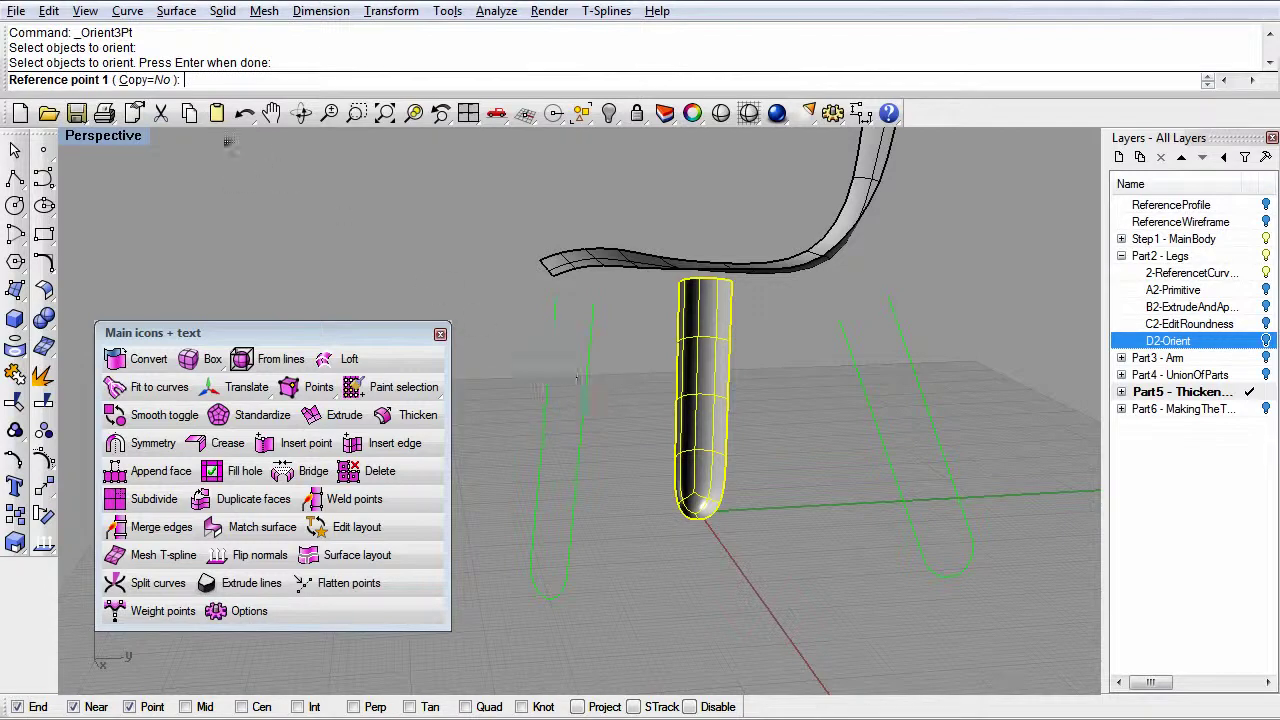
pyautogui.click(145, 80)
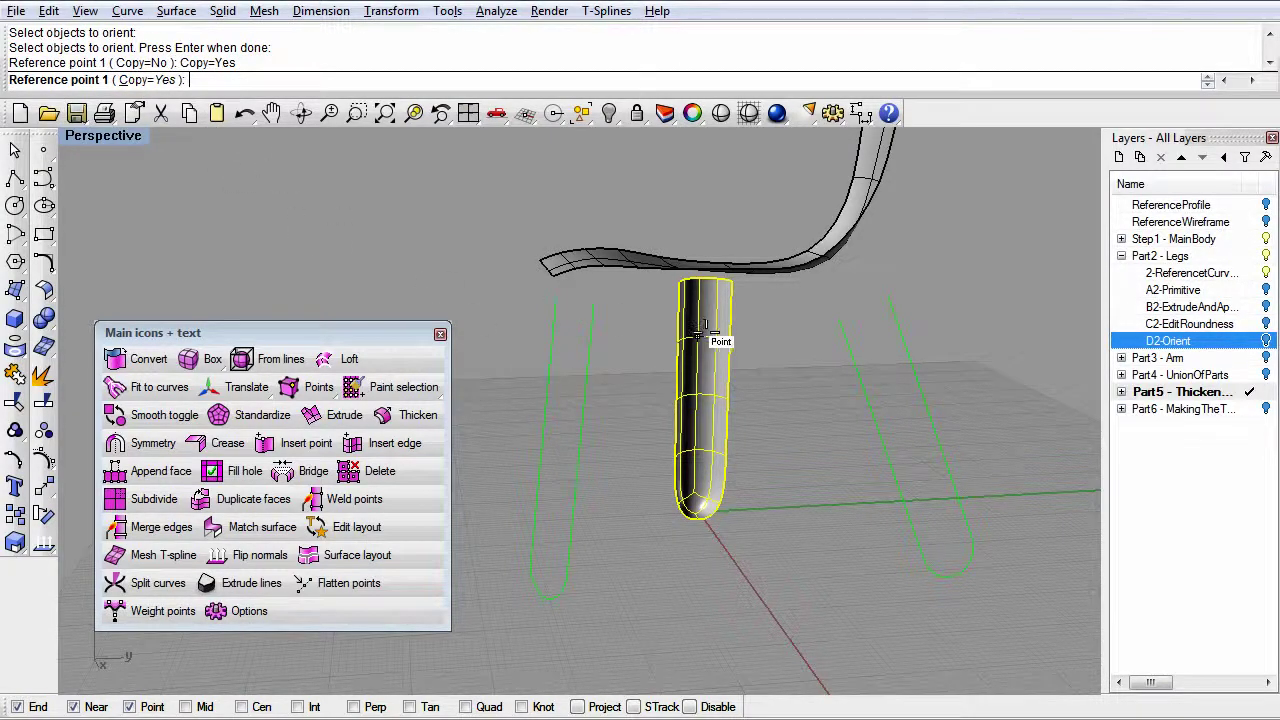
# - Set the three reference points at the half cylinder's two upper corners and the bottom of its rounded tip
pyautogui.scroll(3, 705, 300)
pyautogui.moveTo(650, 255); pyautogui.dragTo(745, 245, button='right')
pyautogui.click(631, 245)
pyautogui.click(745, 245)
pyautogui.moveTo(723, 517); pyautogui.dragTo(691, 617, button='right')
pyautogui.click(683, 601)
pyautogui.moveTo(571, 614); pyautogui.dragTo(665, 472, button='right')
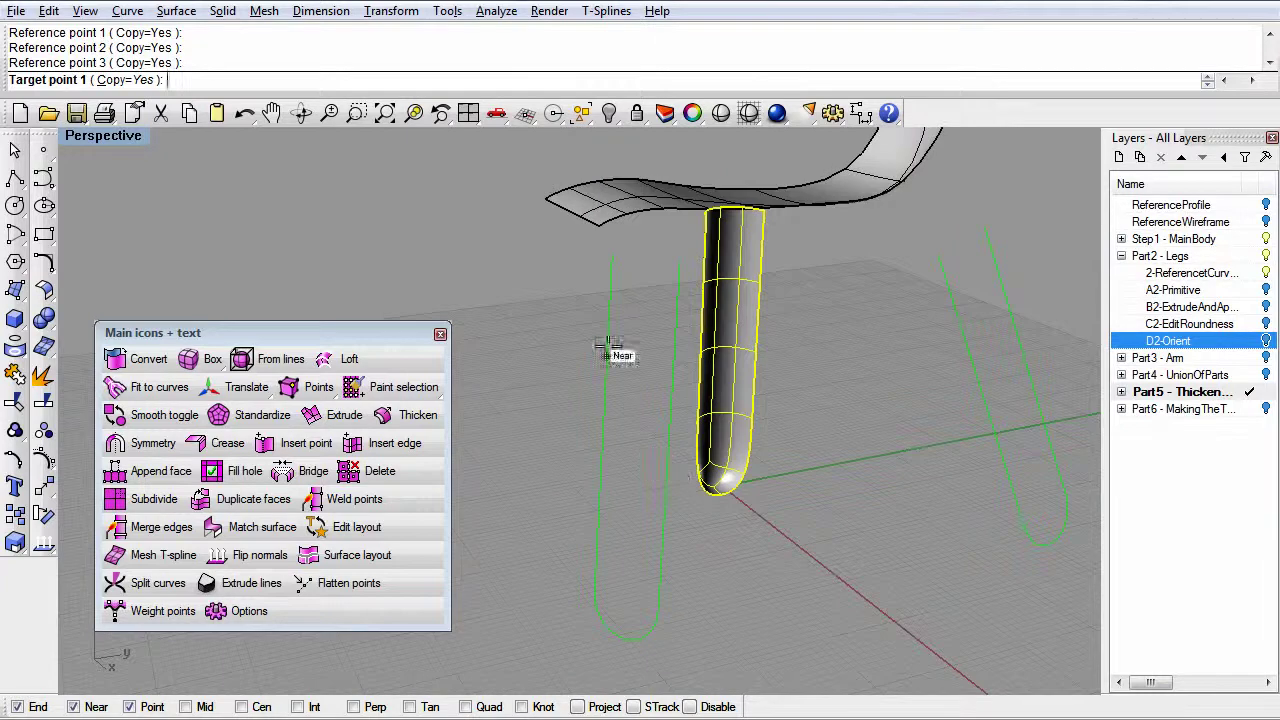
# - Place the front leg copy by targeting the two upper ends and the lowest point of the front leg curve
pyautogui.click(611, 258)
pyautogui.click(681, 262)
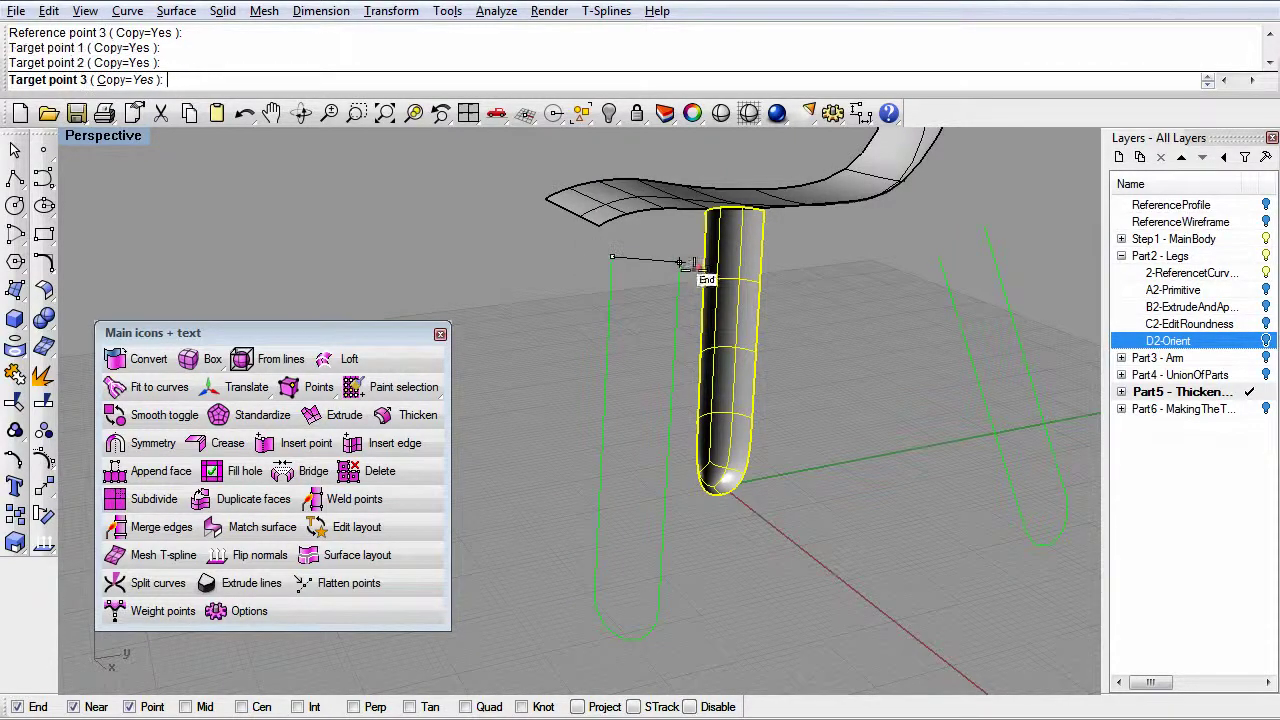
pyautogui.click(623, 636)
# - Place a second copy on the rear leg curve using its two upper ends and lowest point, and finish orienting
pyautogui.moveTo(737, 617); pyautogui.dragTo(737, 609, button='right')
pyautogui.moveTo(590, 436); pyautogui.dragTo(563, 451, button='right')
pyautogui.moveTo(651, 514); pyautogui.dragTo(730, 550, button='right')
pyautogui.moveTo(827, 580); pyautogui.dragTo(777, 509, button='right')
pyautogui.click(884, 188)
pyautogui.click(962, 583)
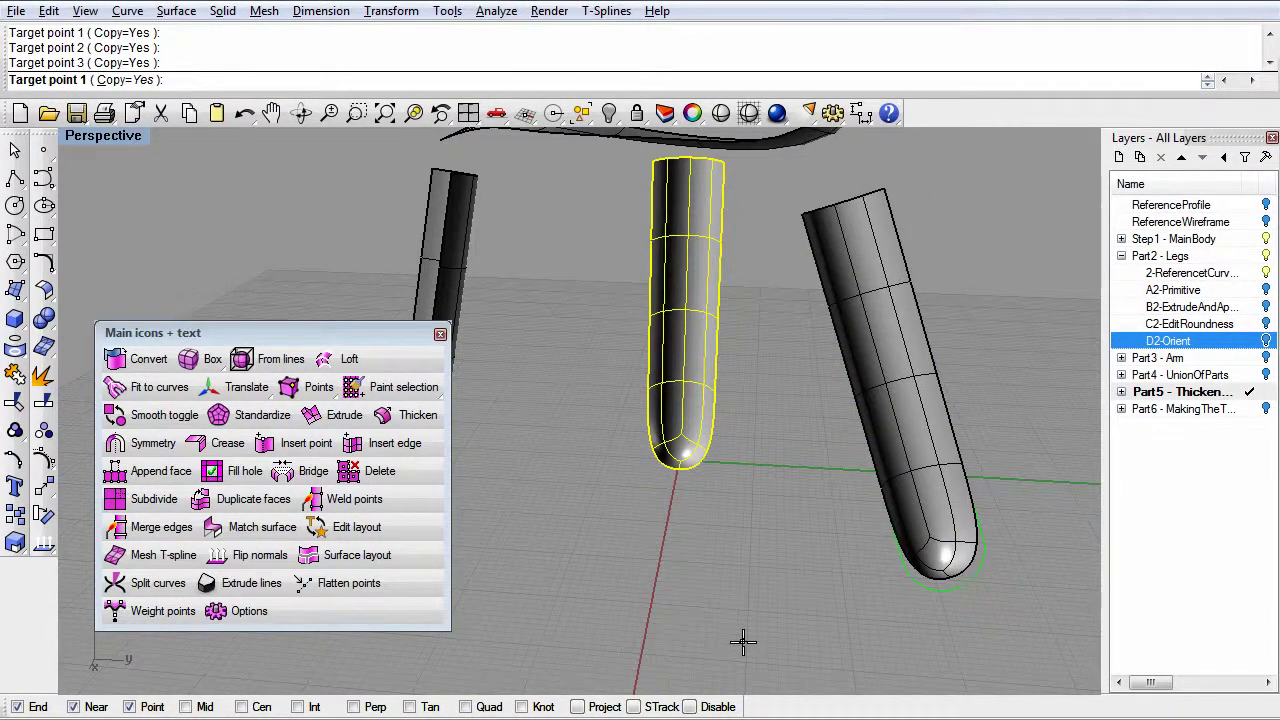
pyautogui.press('Return')
pyautogui.moveTo(743, 642); pyautogui.dragTo(610, 540, button='right')
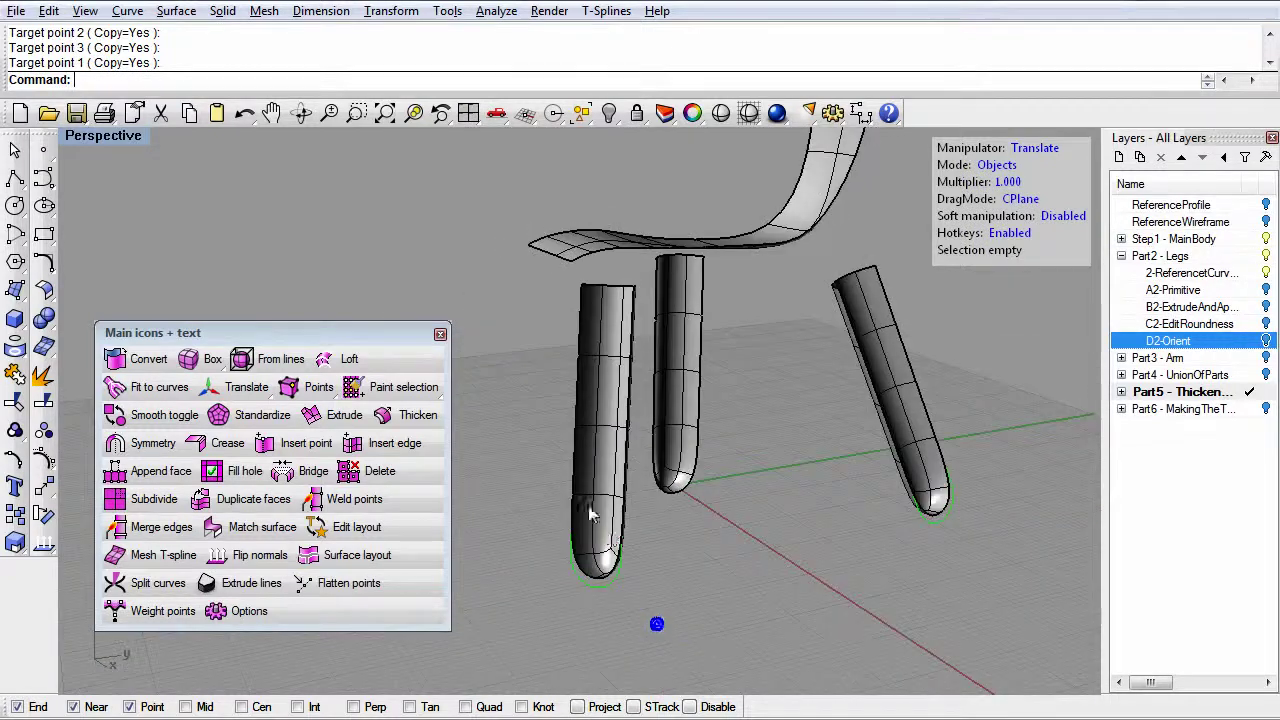
# - Hide the original upright half cylinder, leaving the two oriented leg copies
pyautogui.click(610, 540)
pyautogui.click(888, 440)
pyautogui.moveTo(905, 470); pyautogui.dragTo(576, 497, button='right')
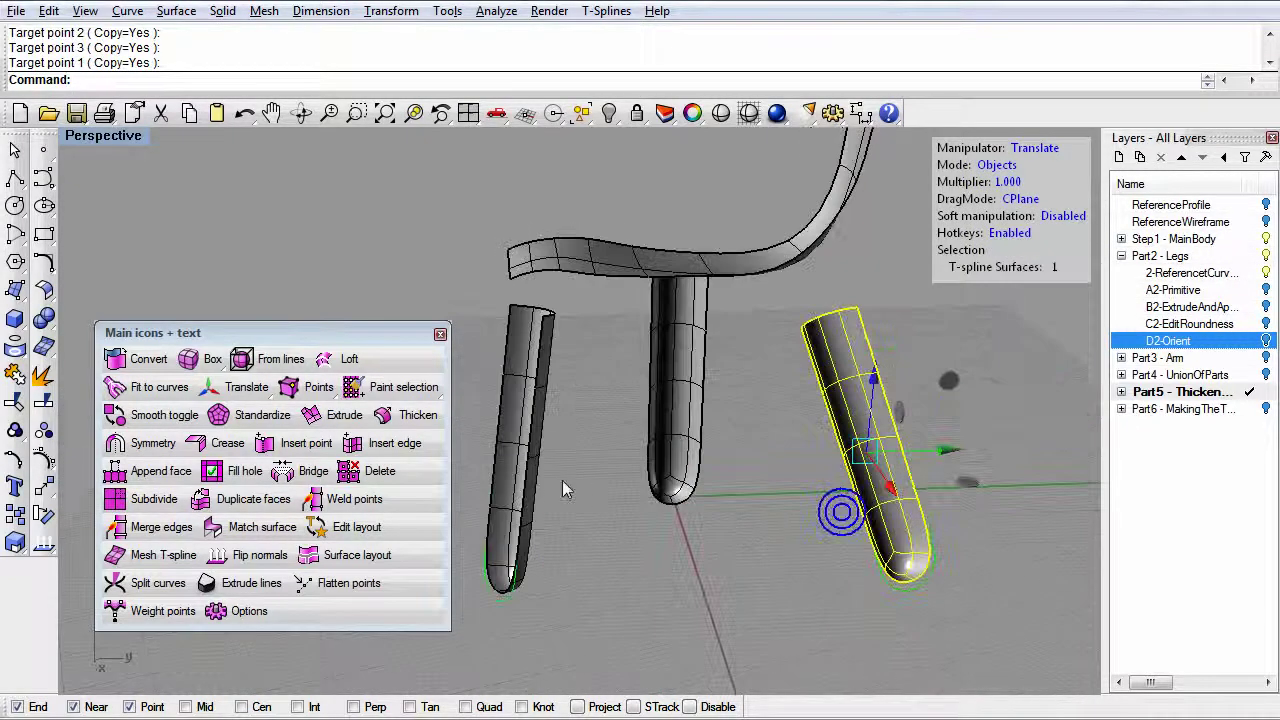
pyautogui.moveTo(704, 517); pyautogui.dragTo(705, 490, button='right')
pyautogui.click(702, 489)
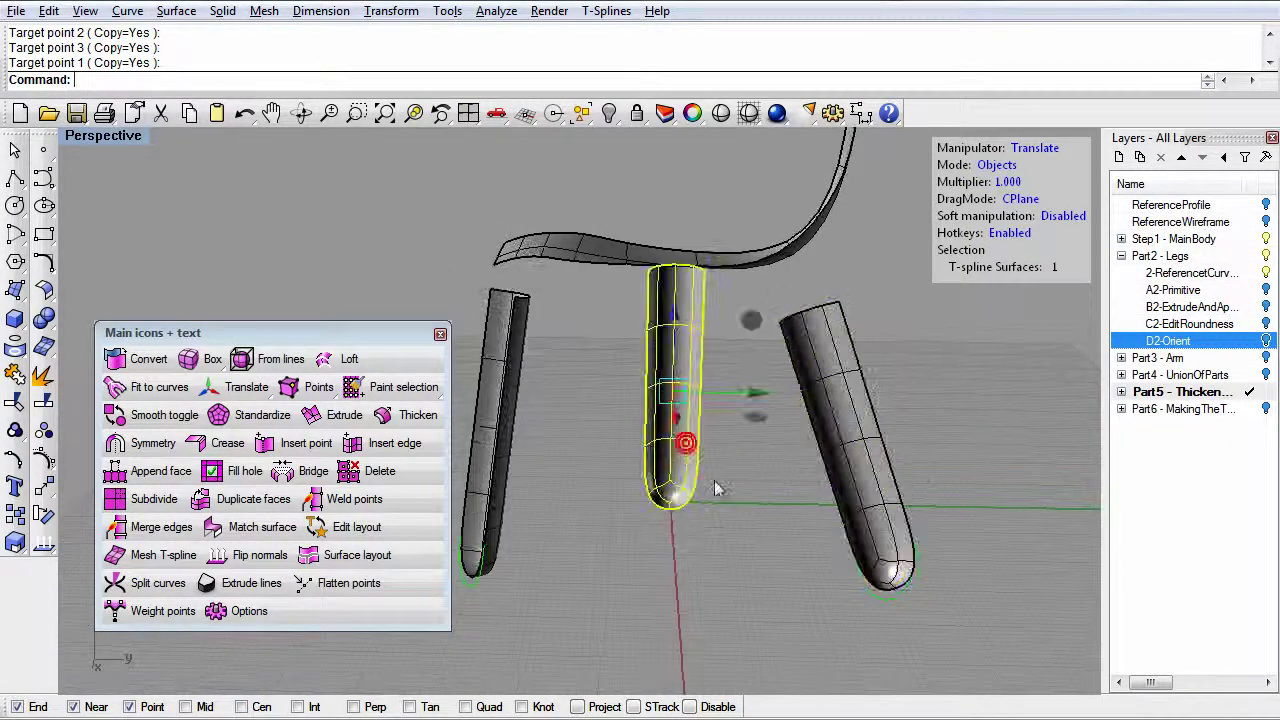
pyautogui.click(609, 114)
pyautogui.moveTo(676, 516); pyautogui.dragTo(648, 528, button='right')
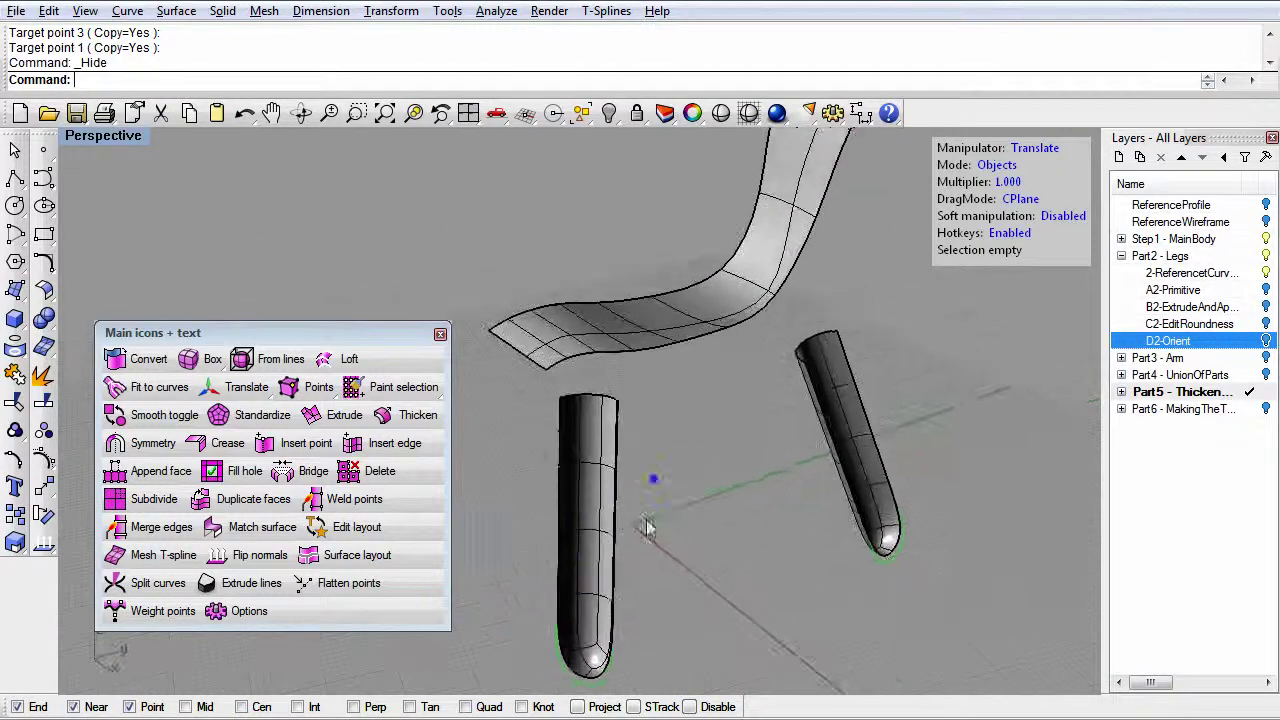
# - Check the two legs and the chair body as separate T-spline surfaces by selecting them in turn
pyautogui.click(579, 469)
pyautogui.click(843, 448)
pyautogui.click(722, 390)
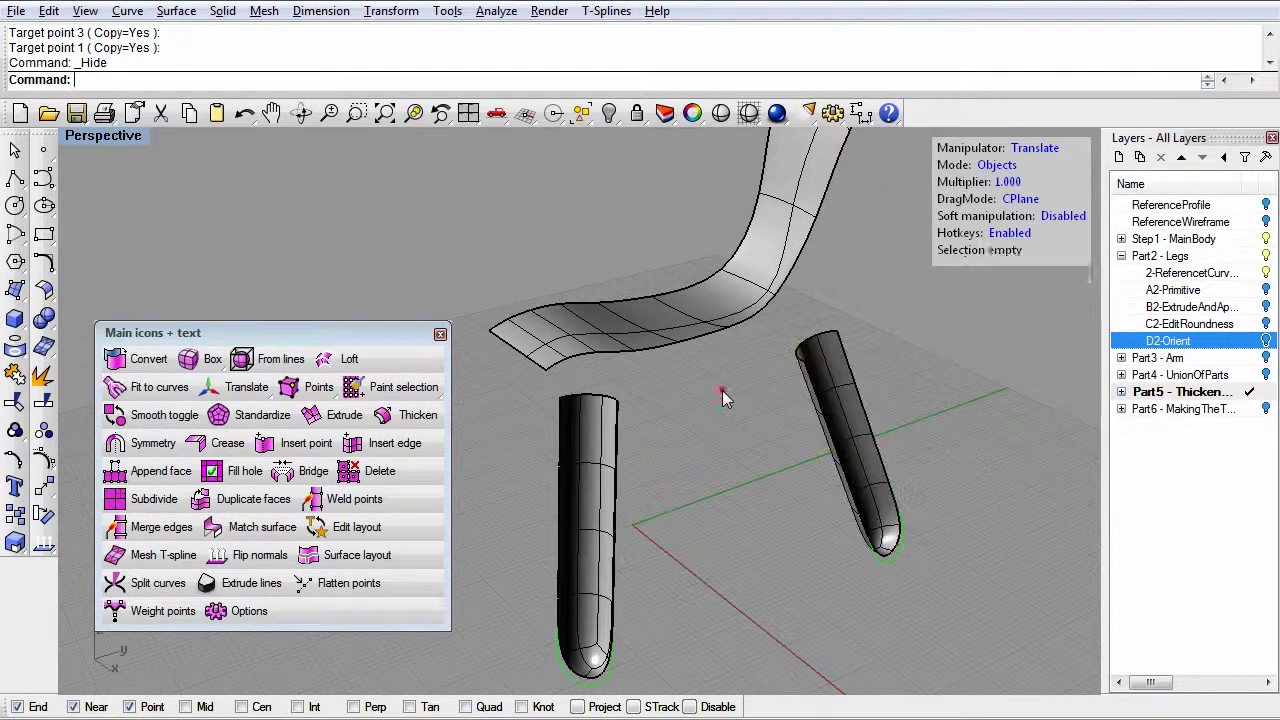
pyautogui.click(712, 338)
pyautogui.moveTo(728, 424); pyautogui.dragTo(617, 378, button='right')
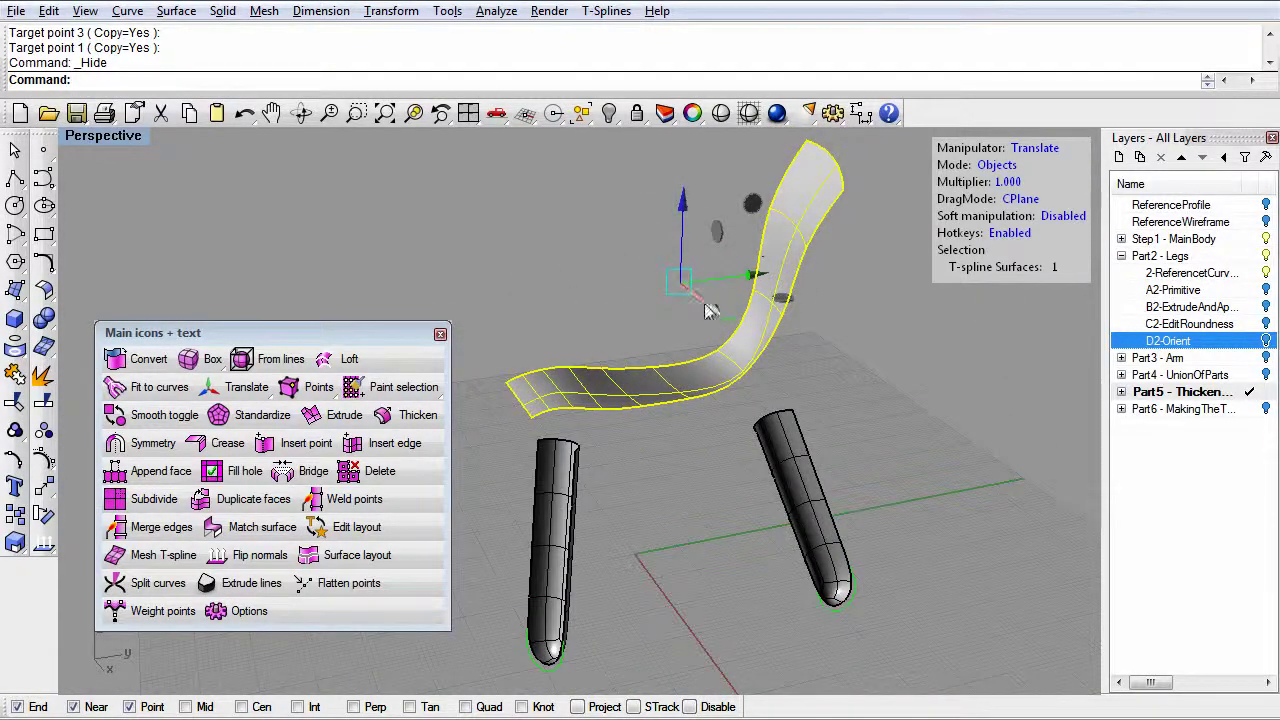
pyautogui.click(871, 295)
pyautogui.moveTo(690, 460); pyautogui.dragTo(830, 400, button='right')
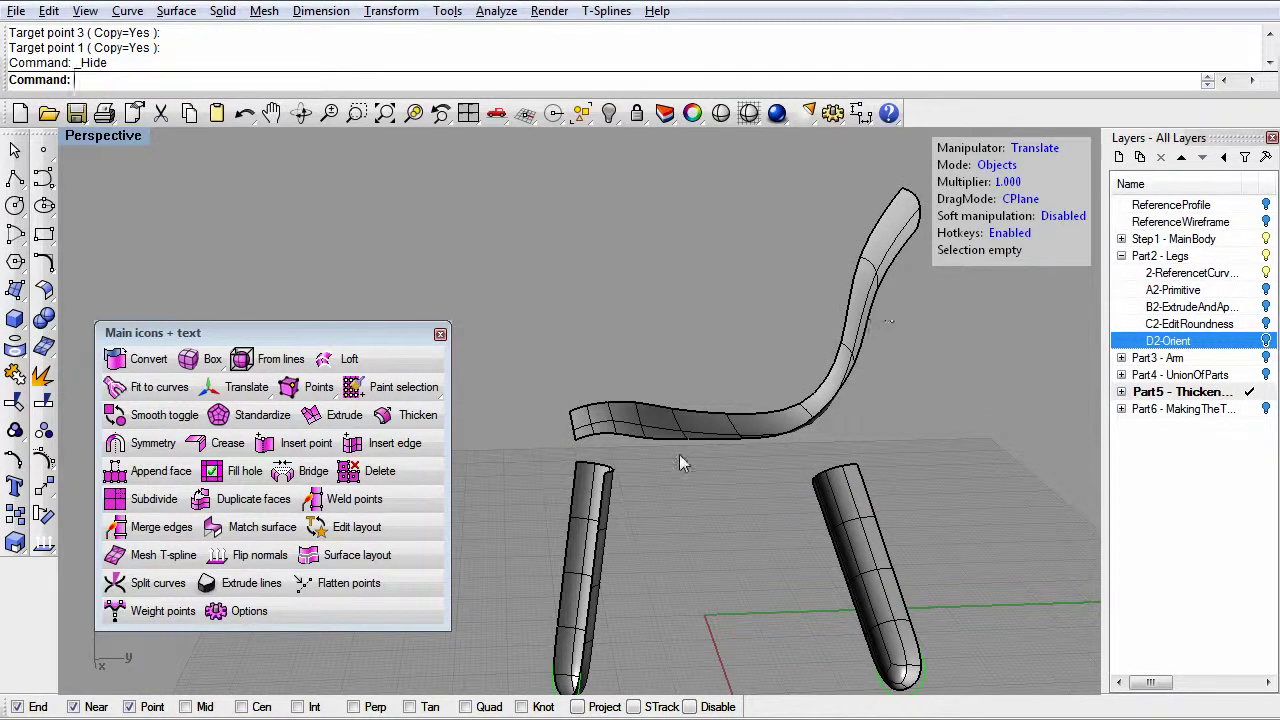
# - Turn on the Part3 - Arm layer and loft its two arm curves with Normal style and Do not simplify
pyautogui.click(1266, 358)
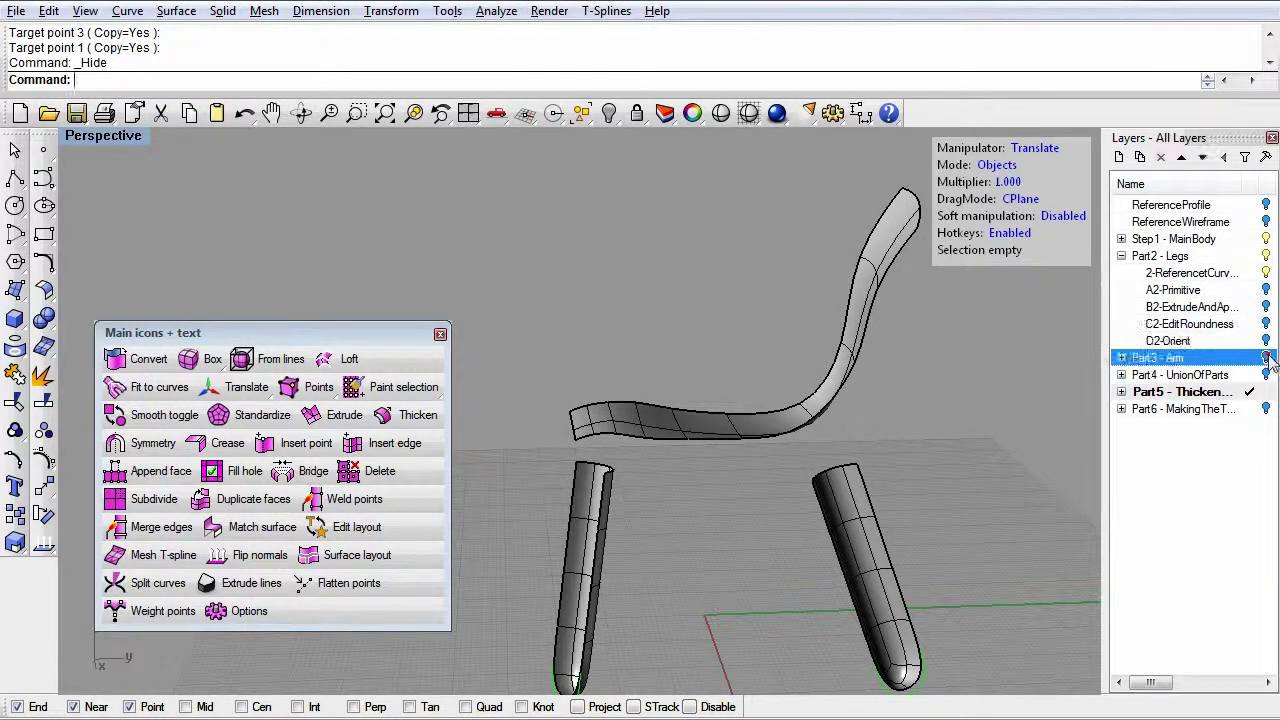
pyautogui.moveTo(700, 430); pyautogui.dragTo(734, 343, button='right')
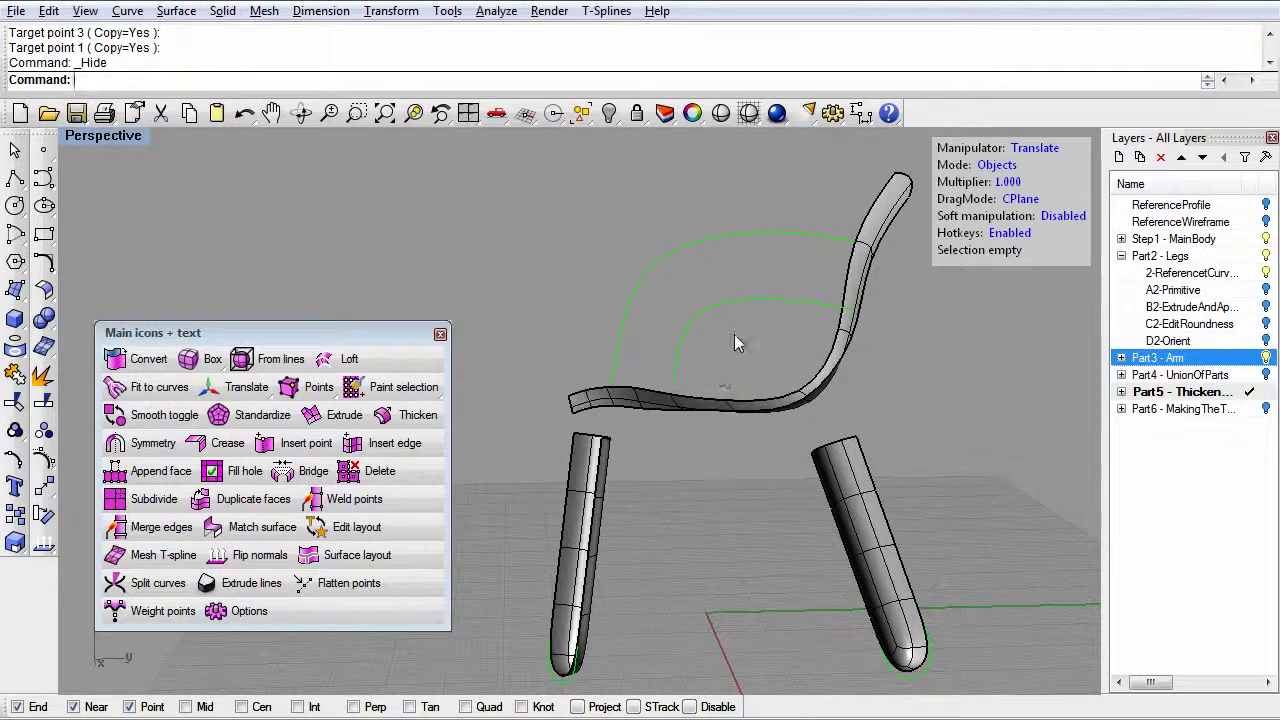
pyautogui.moveTo(734, 343); pyautogui.dragTo(646, 216)
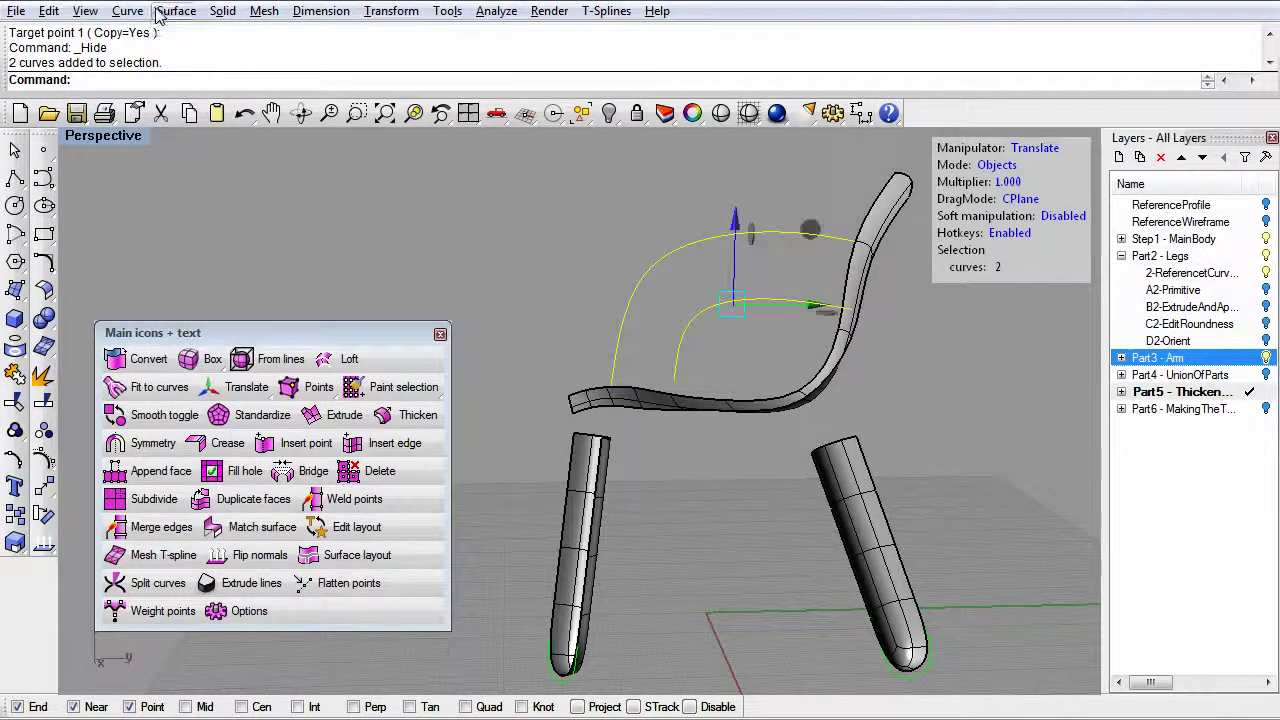
pyautogui.click(176, 11)
pyautogui.click(210, 57)
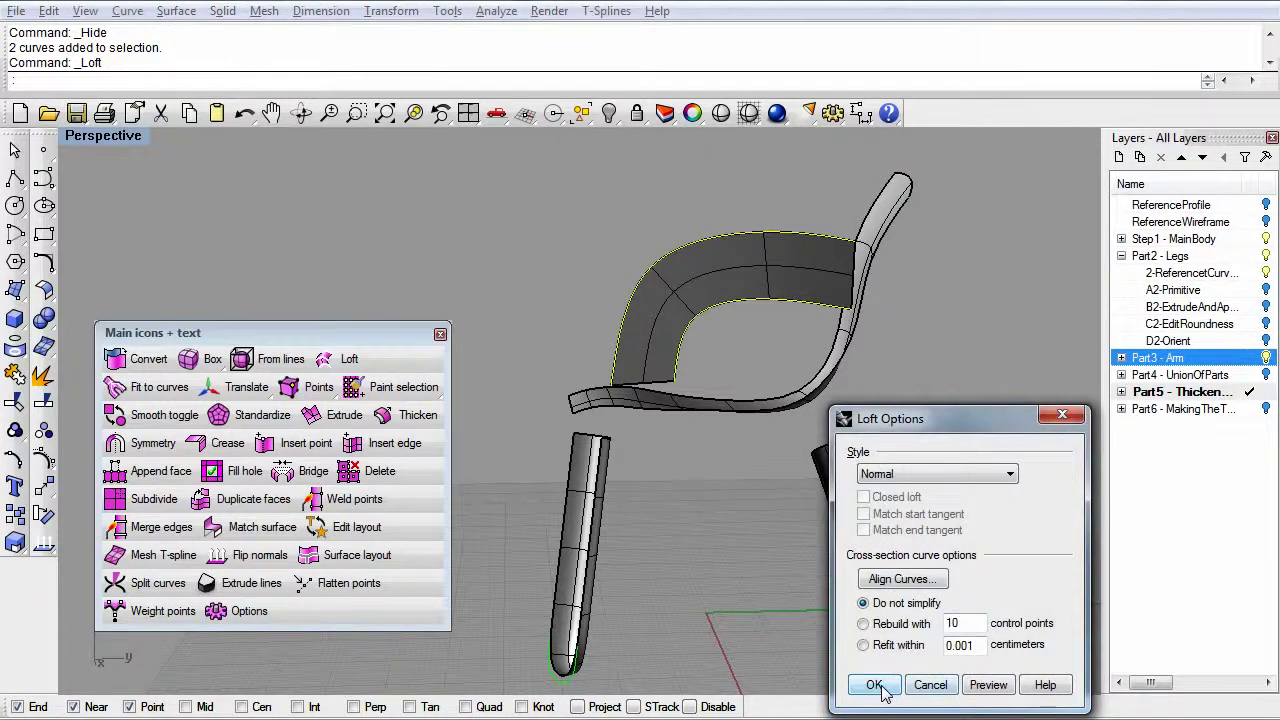
pyautogui.click(874, 685)
pyautogui.moveTo(742, 442); pyautogui.dragTo(800, 492, button='right')
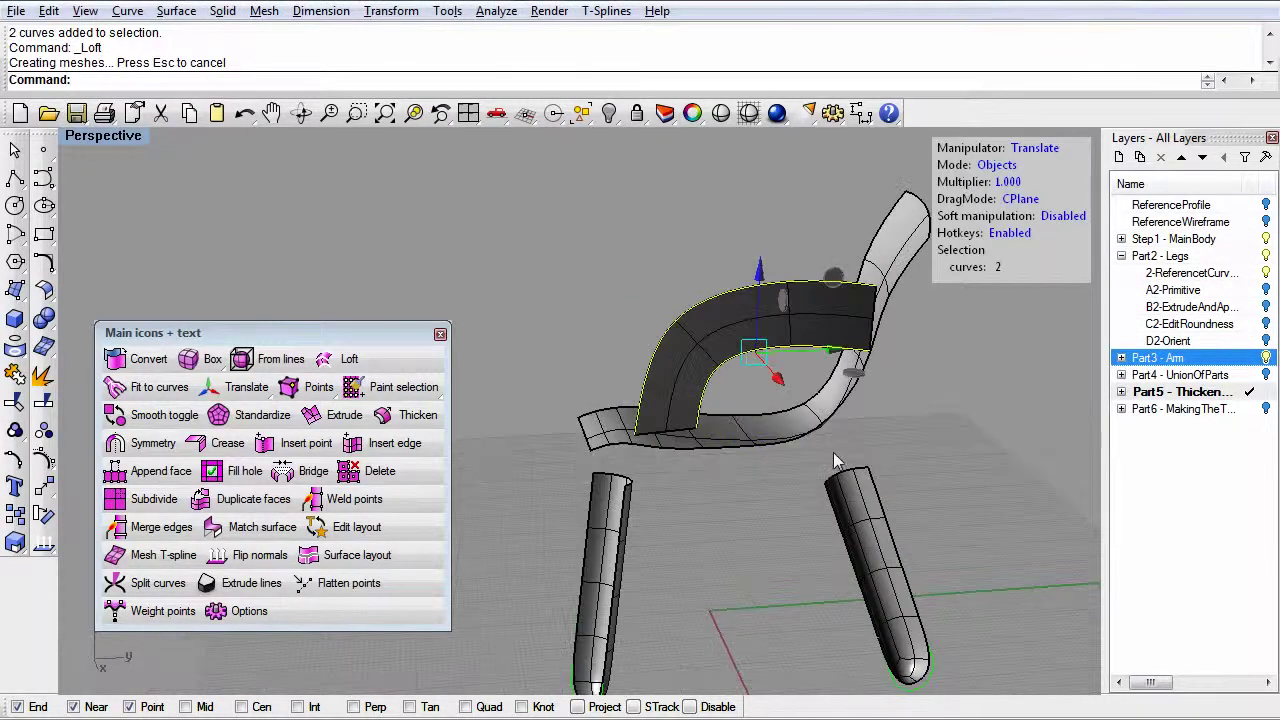
# - Hide the two arm curves and convert the lofted arm surface to a T-spline
pyautogui.click(609, 112)
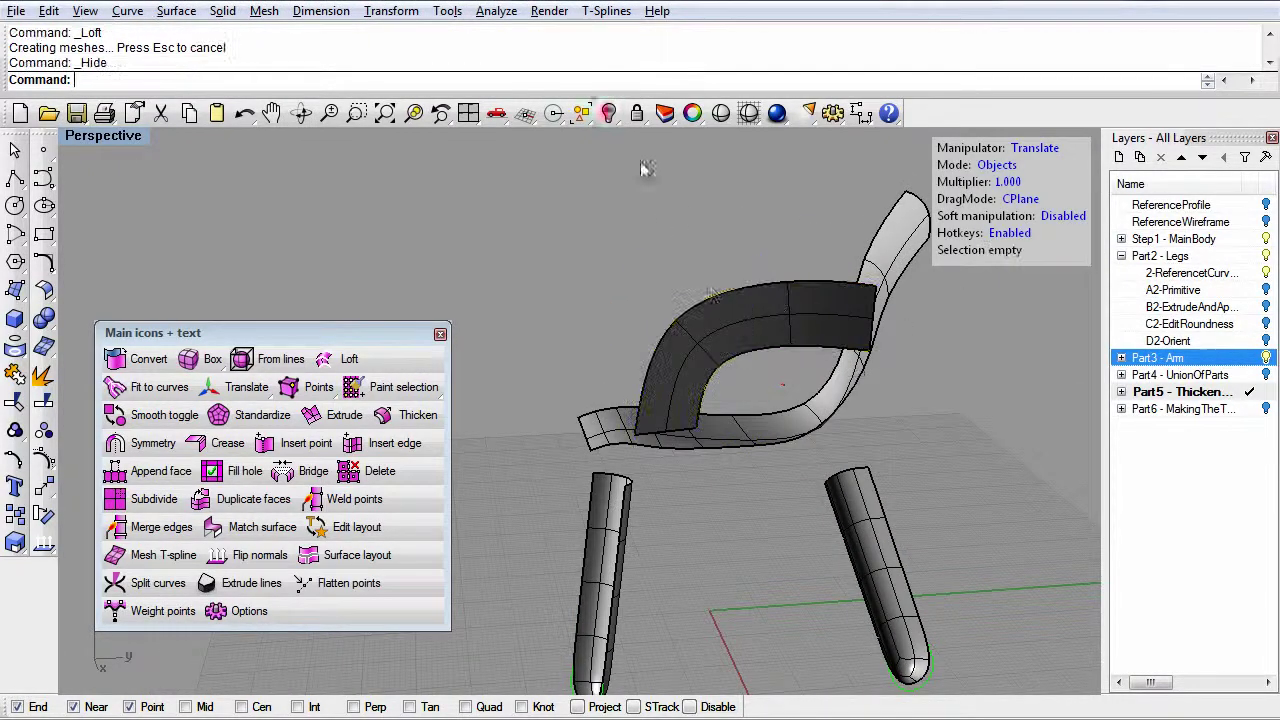
pyautogui.moveTo(712, 295); pyautogui.dragTo(705, 292, button='right')
pyautogui.click(705, 292)
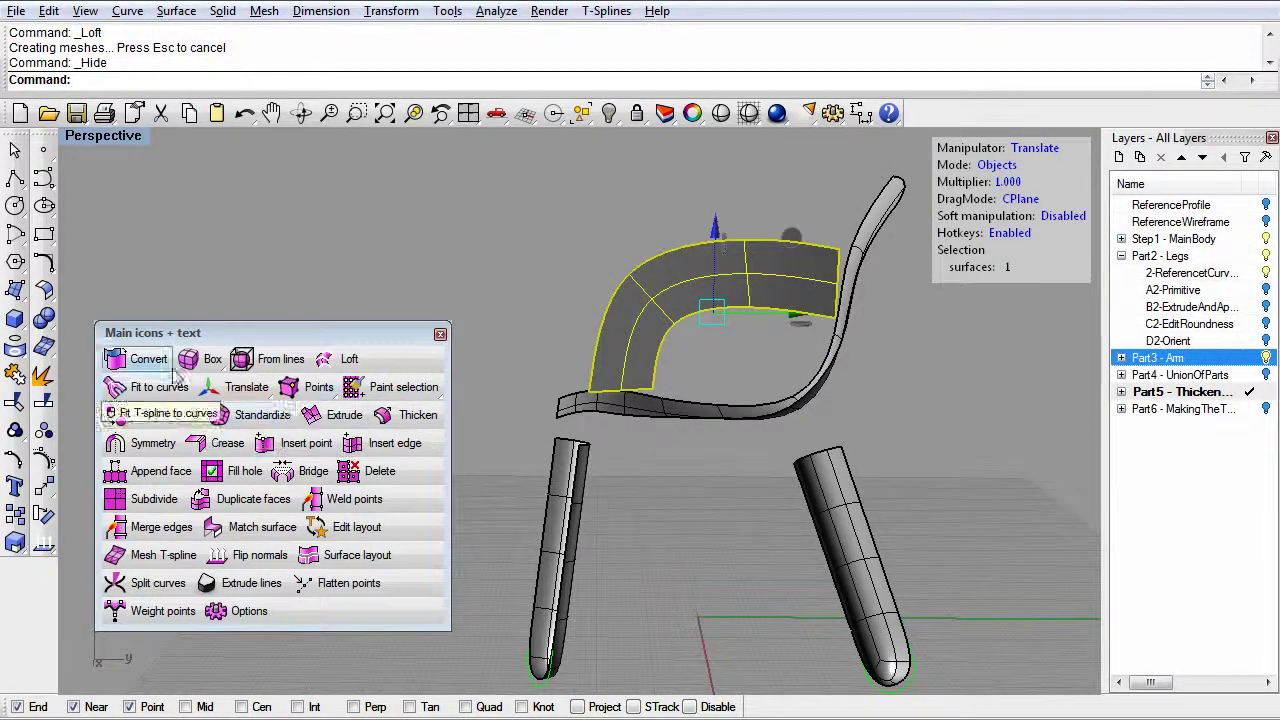
pyautogui.click(153, 366)
pyautogui.click(735, 366)
# - Examine how the arm and the two legs are positioned relative to the chair body
pyautogui.moveTo(735, 366); pyautogui.dragTo(898, 460, button='right')
pyautogui.moveTo(800, 487); pyautogui.dragTo(730, 507, button='right')
pyautogui.scroll(3, 676, 436)
pyautogui.moveTo(853, 420); pyautogui.dragTo(614, 582, button='right')
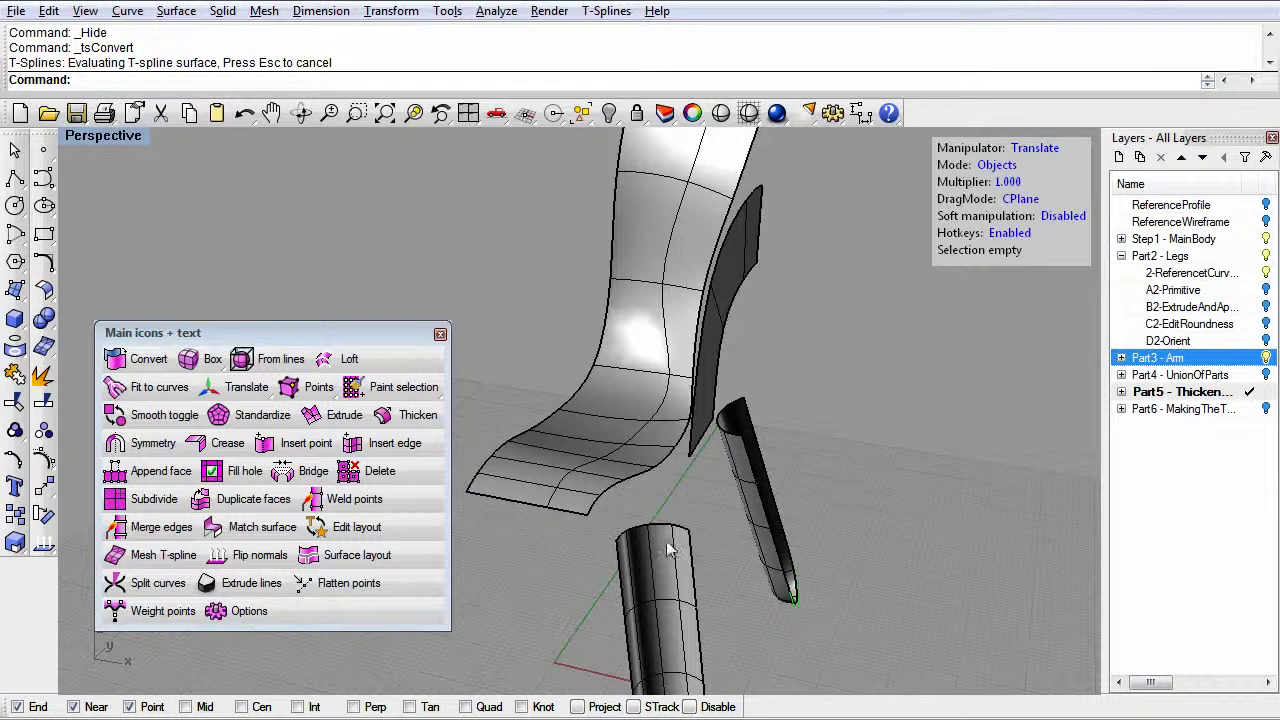
pyautogui.moveTo(786, 444); pyautogui.dragTo(851, 551, button='right')
pyautogui.moveTo(698, 515); pyautogui.dragTo(612, 548, button='right')
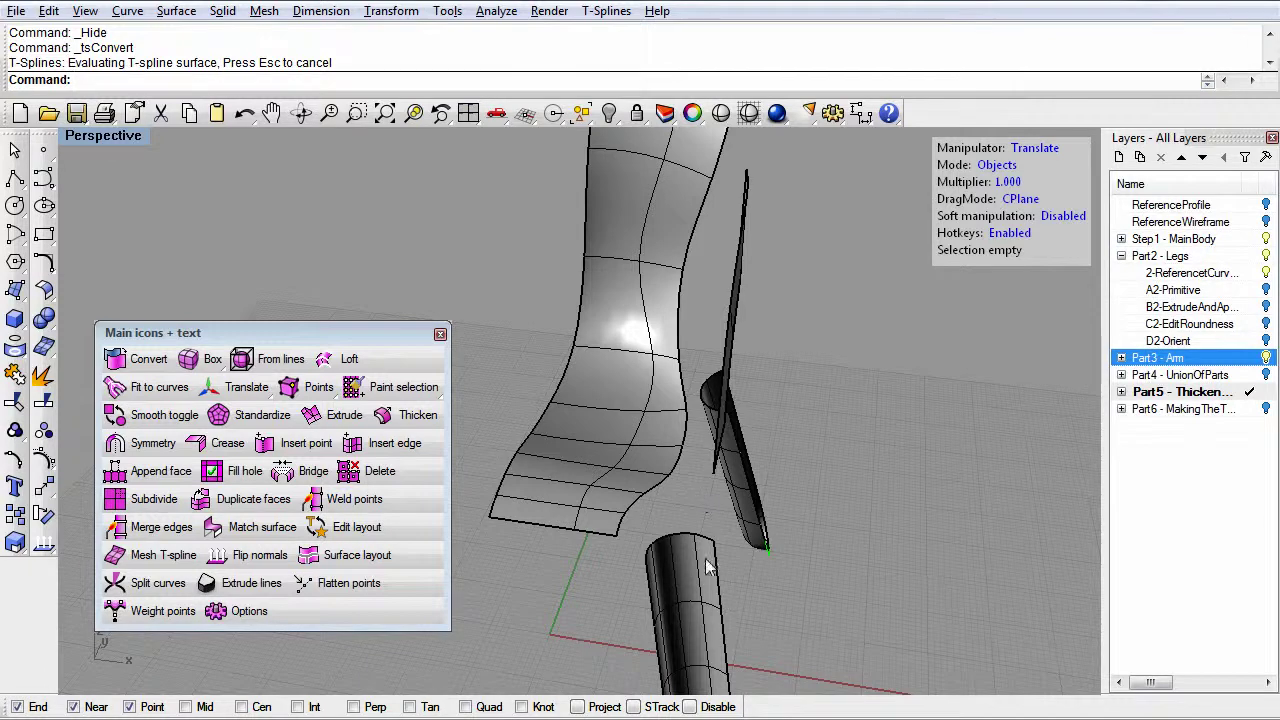
pyautogui.moveTo(704, 627); pyautogui.dragTo(670, 603, button='right')
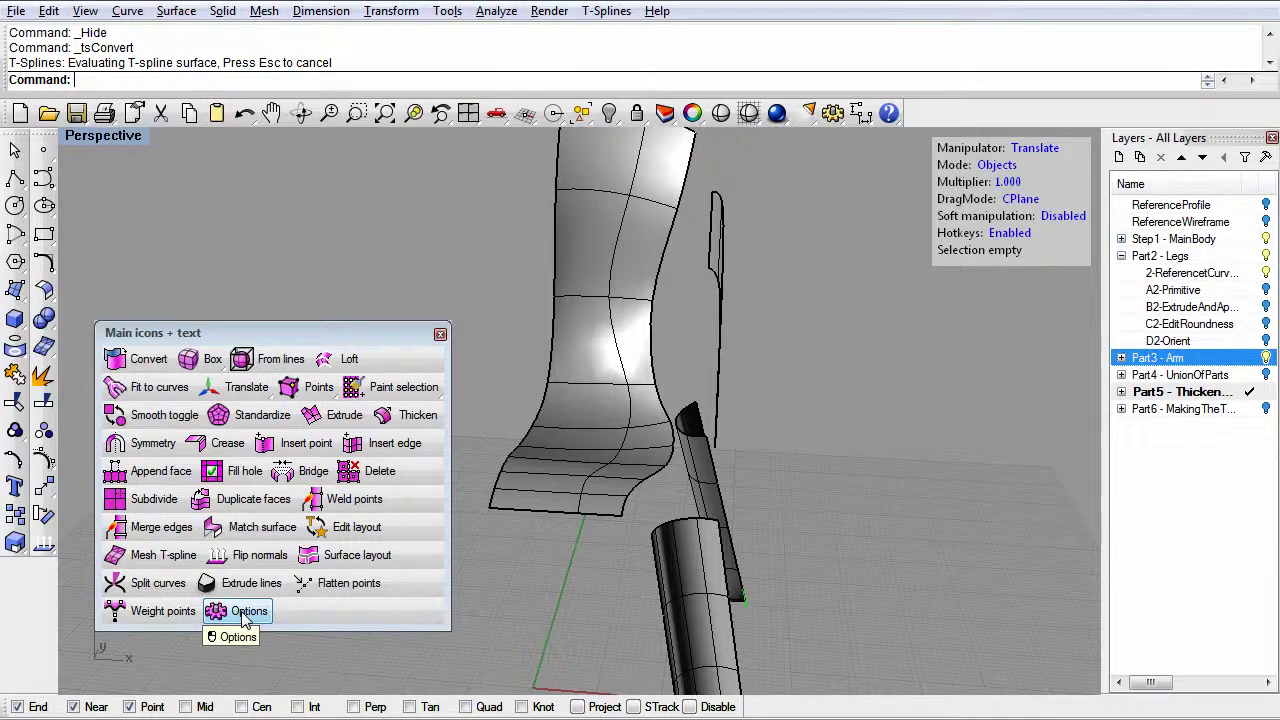
# - Save the model to the Desktop as ChairTutorial OLD.3dm
pyautogui.click(16, 11)
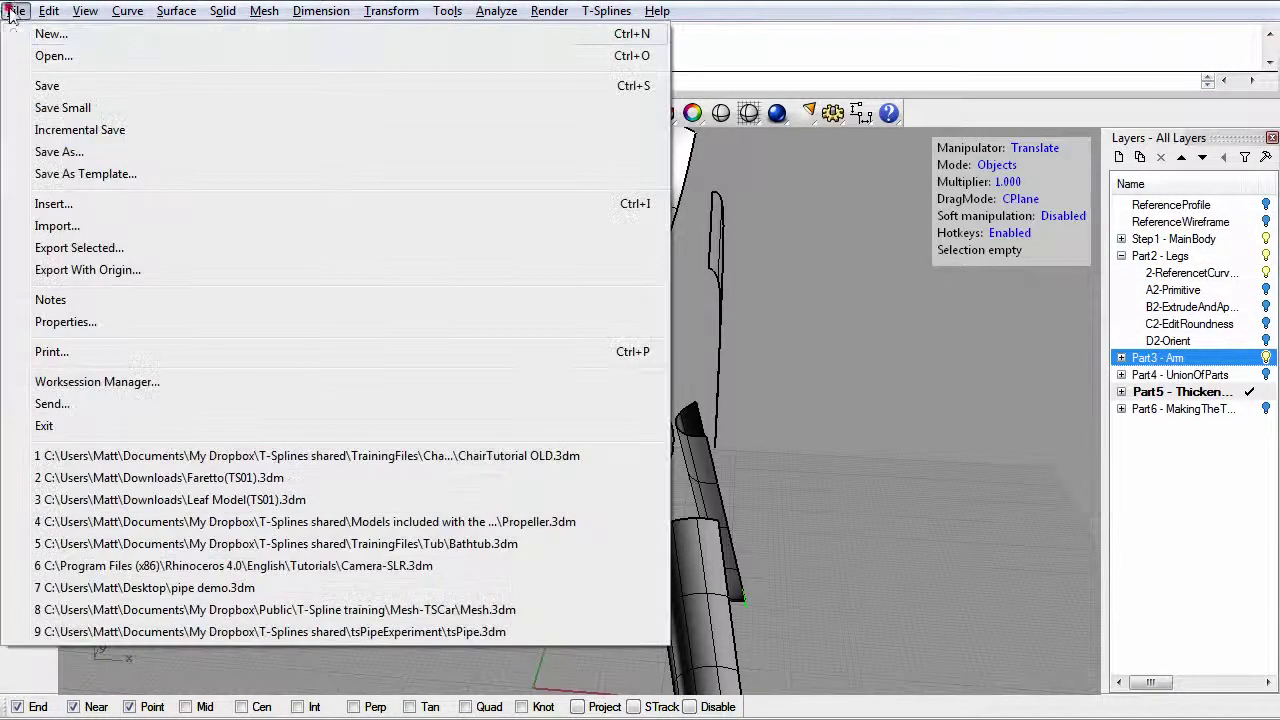
pyautogui.click(60, 151)
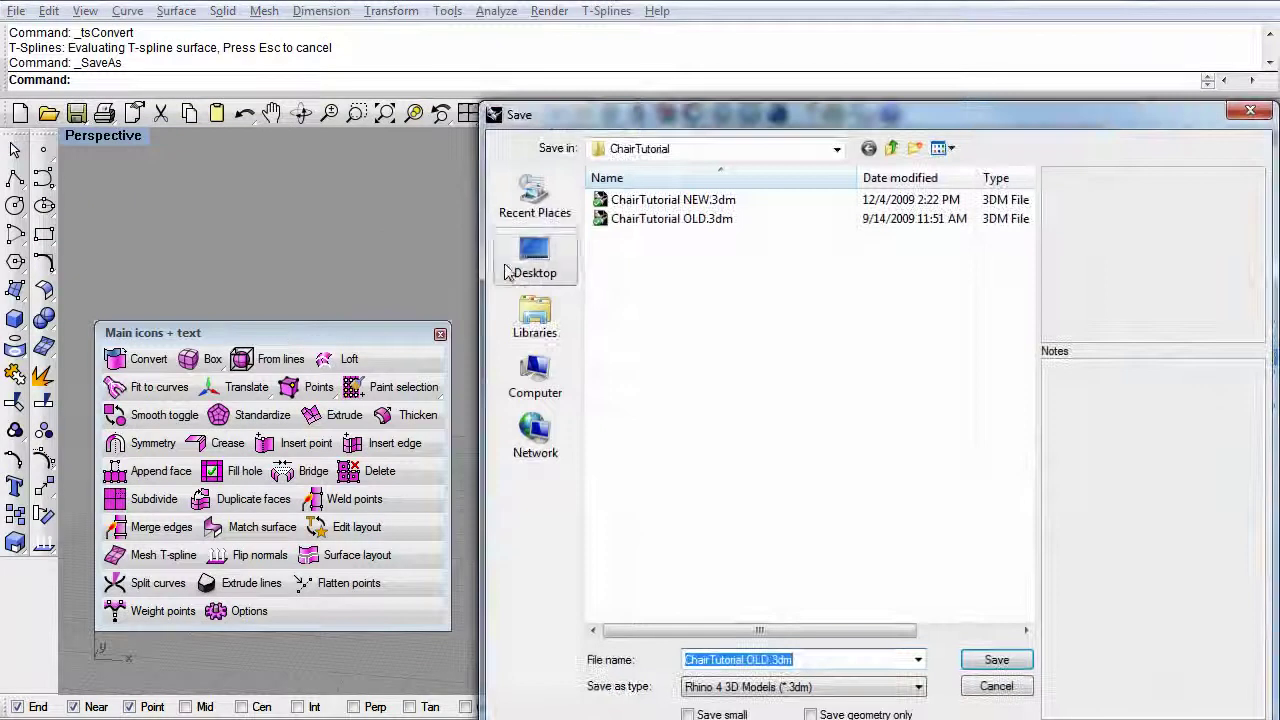
pyautogui.click(530, 260)
pyautogui.click(996, 660)
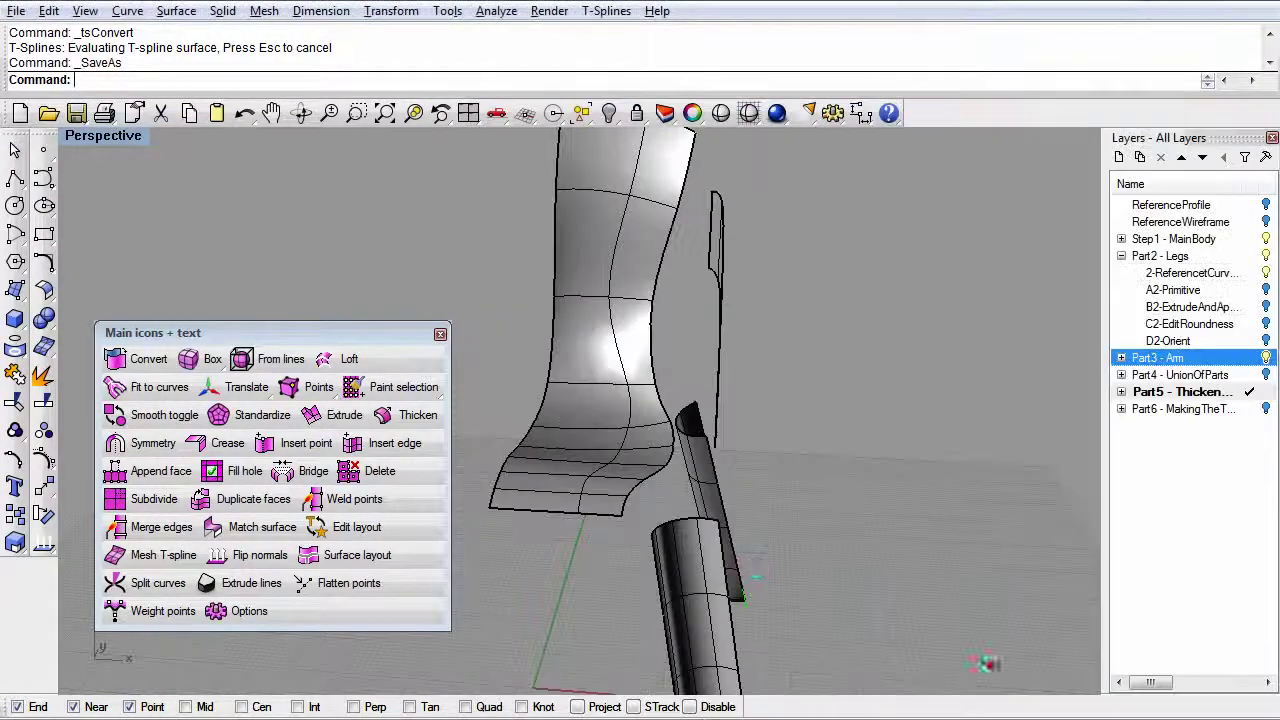
# - Check the minimum number of undos and the maximum undo memory in the general options
pyautogui.click(240, 614)
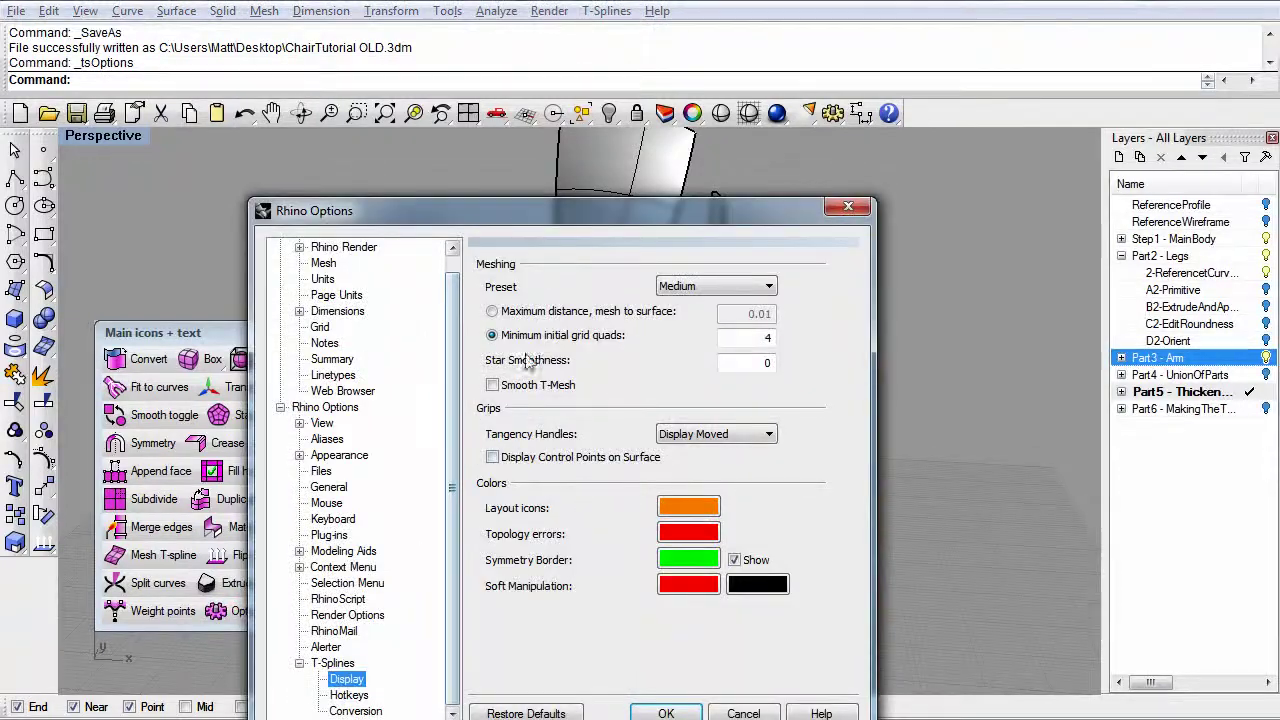
pyautogui.moveTo(557, 220); pyautogui.dragTo(567, 162)
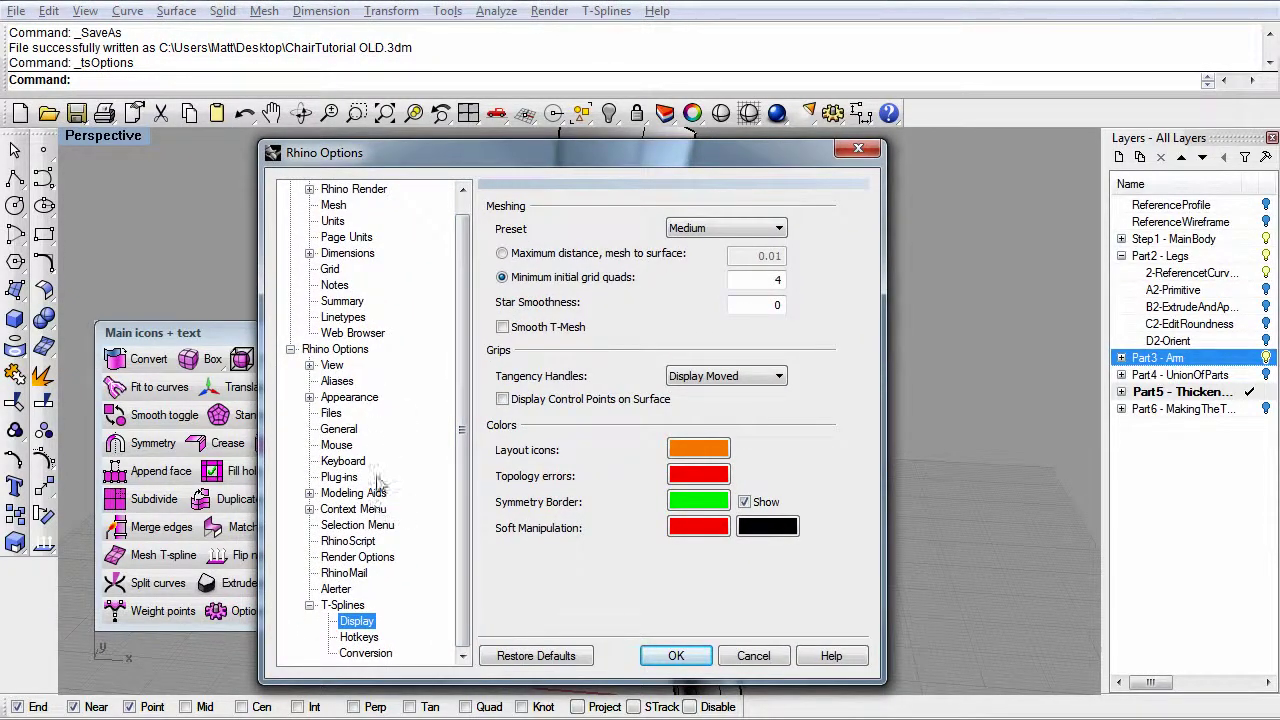
pyautogui.click(340, 429)
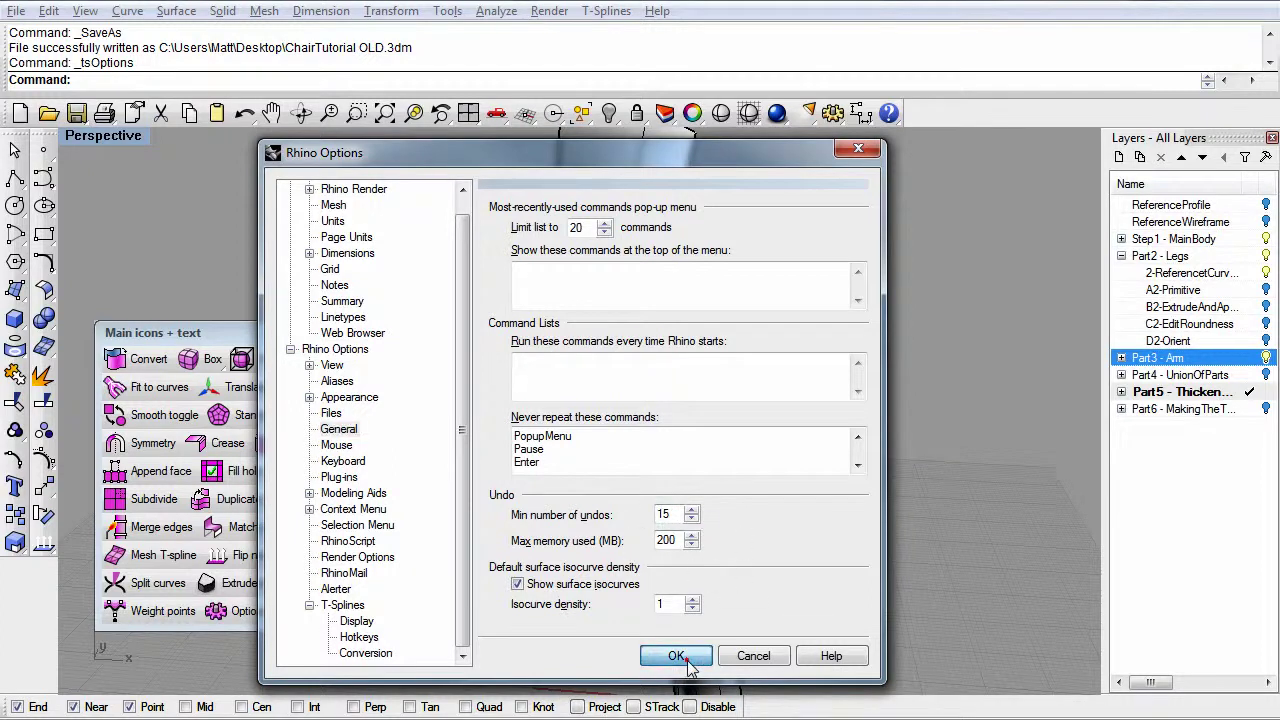
pyautogui.click(676, 656)
# - Start a T-Splines bridge in Edges selection mode between the front leg's top edge chain and the adjacent side edges of the seat
pyautogui.moveTo(640, 570); pyautogui.dragTo(713, 559, button='right')
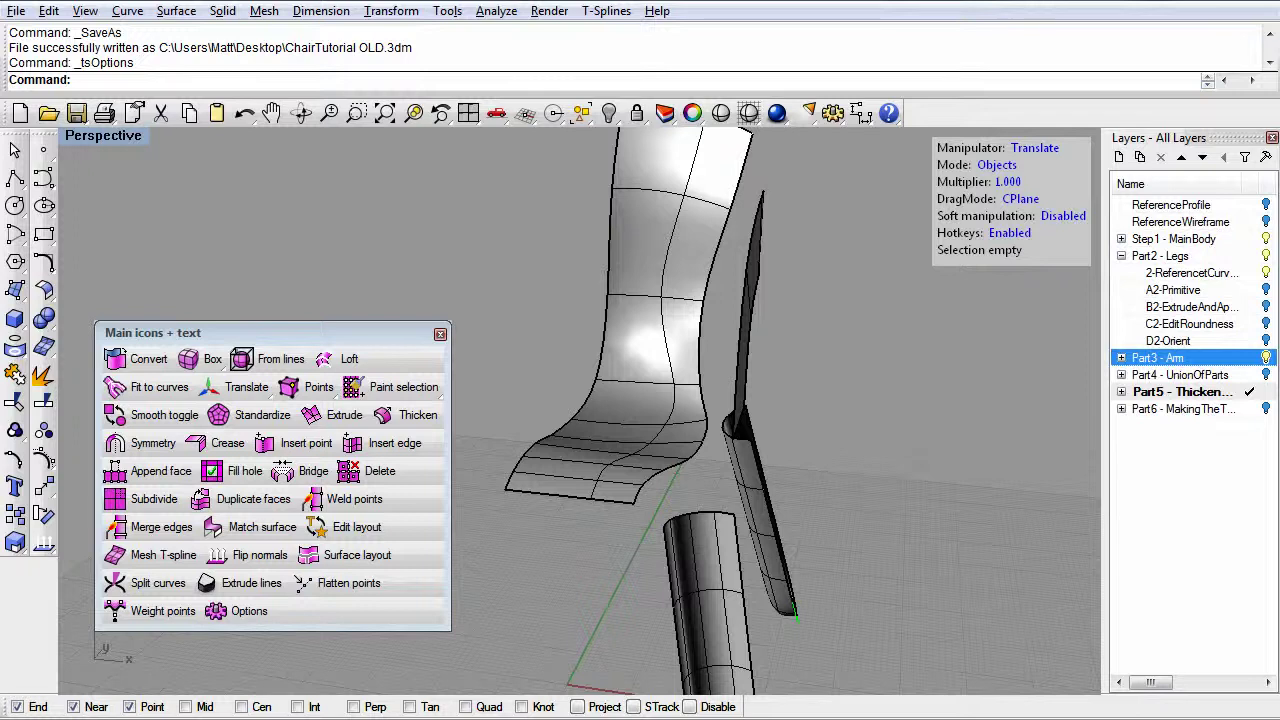
pyautogui.moveTo(823, 584)
pyautogui.keyDown('shift'); pyautogui.mouseDown(button='right')
pyautogui.moveTo(833, 525)
pyautogui.moveTo(611, 424)
pyautogui.moveTo(593, 455)
pyautogui.moveTo(652, 502)
pyautogui.mouseUp(button='right'); pyautogui.keyUp('shift')
pyautogui.moveTo(662, 558); pyautogui.dragTo(584, 428, button='right')
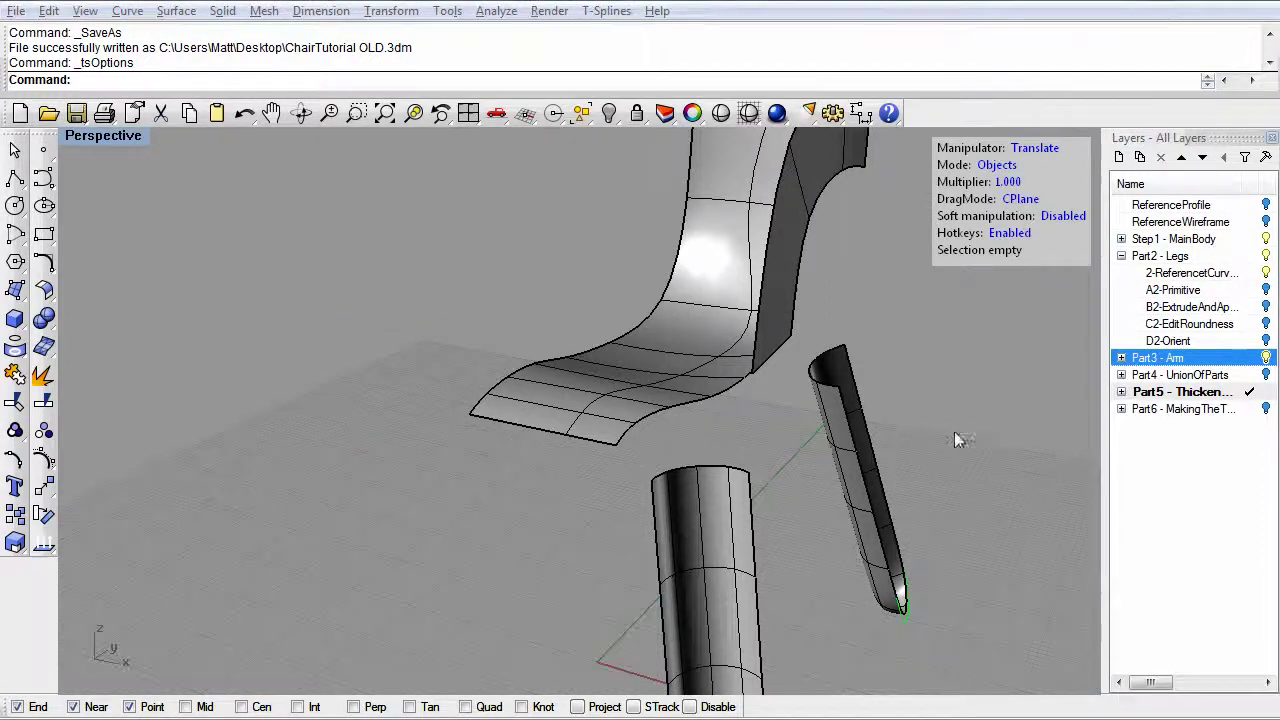
pyautogui.moveTo(954, 431); pyautogui.dragTo(528, 456, button='right')
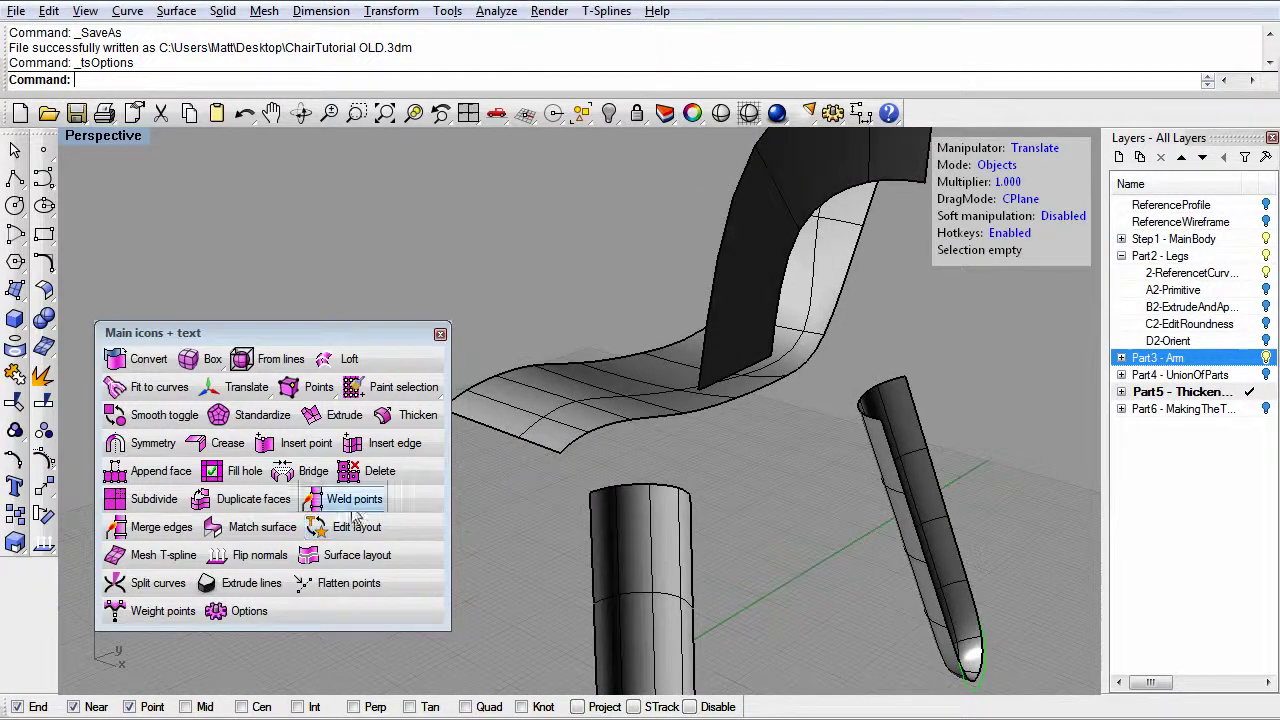
pyautogui.click(313, 471)
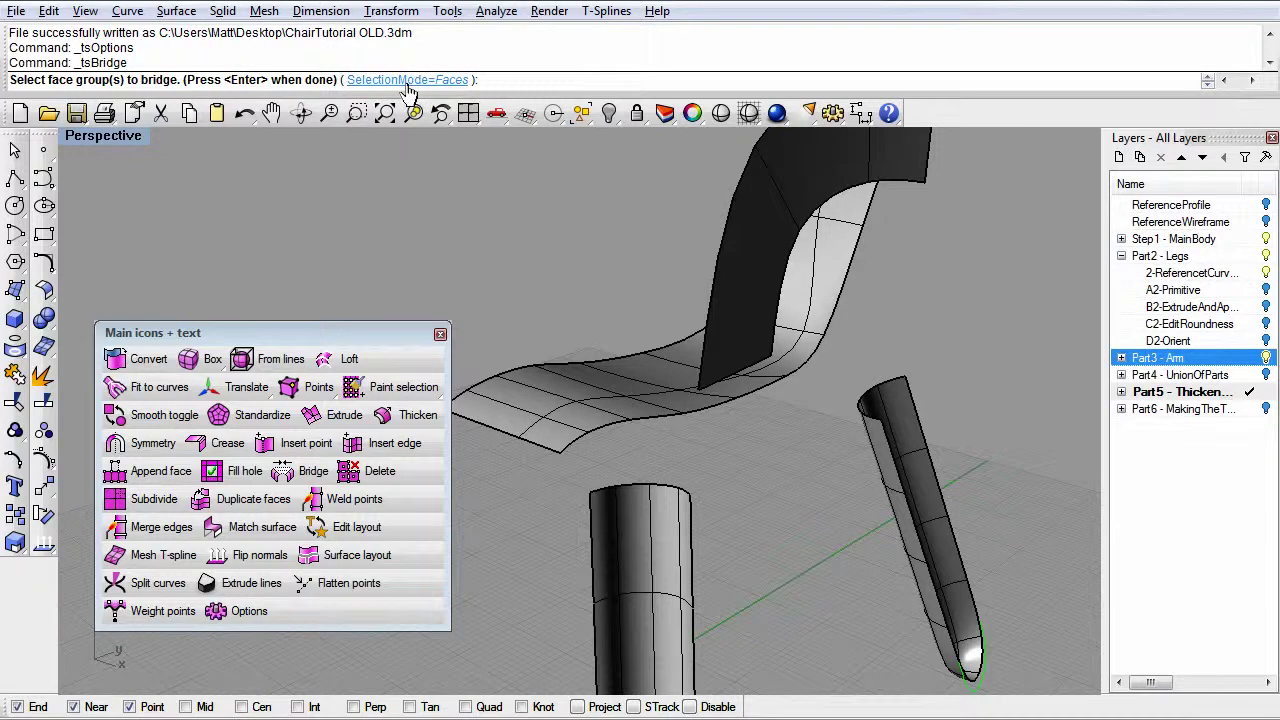
pyautogui.click(405, 80)
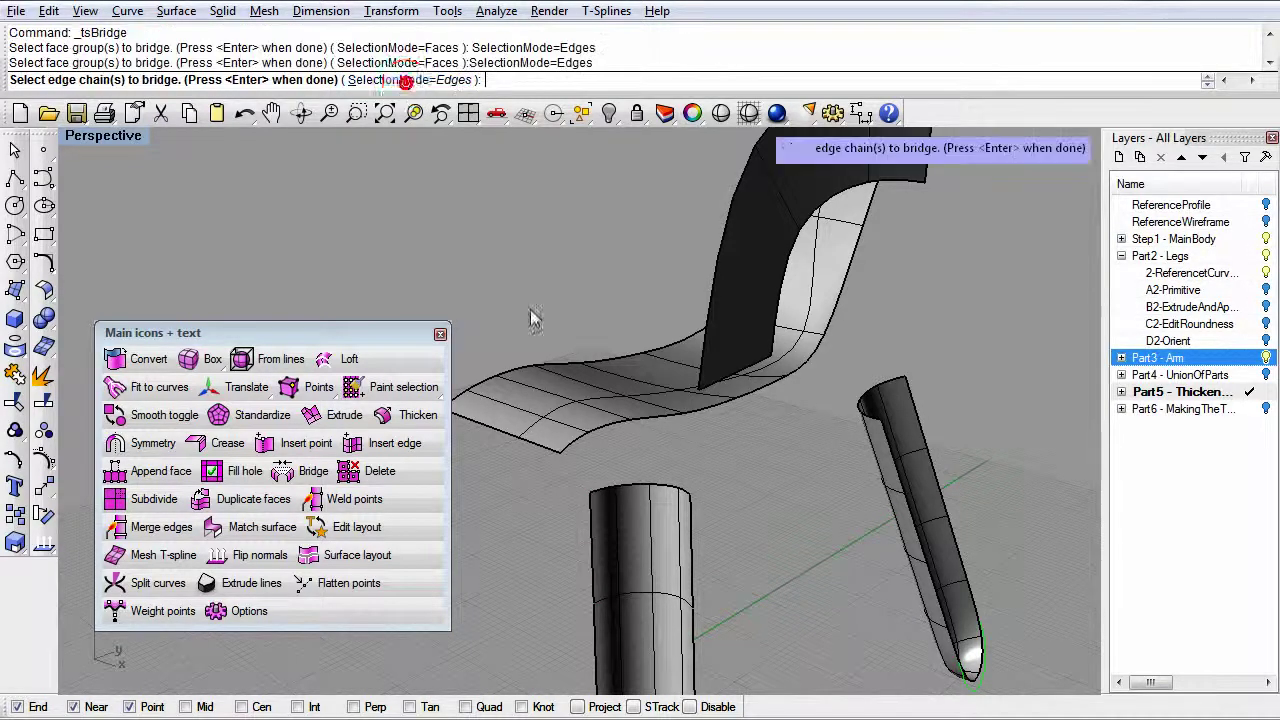
pyautogui.scroll(2, 612, 501)
pyautogui.click(592, 489)
pyautogui.click(650, 485)
pyautogui.click(689, 494)
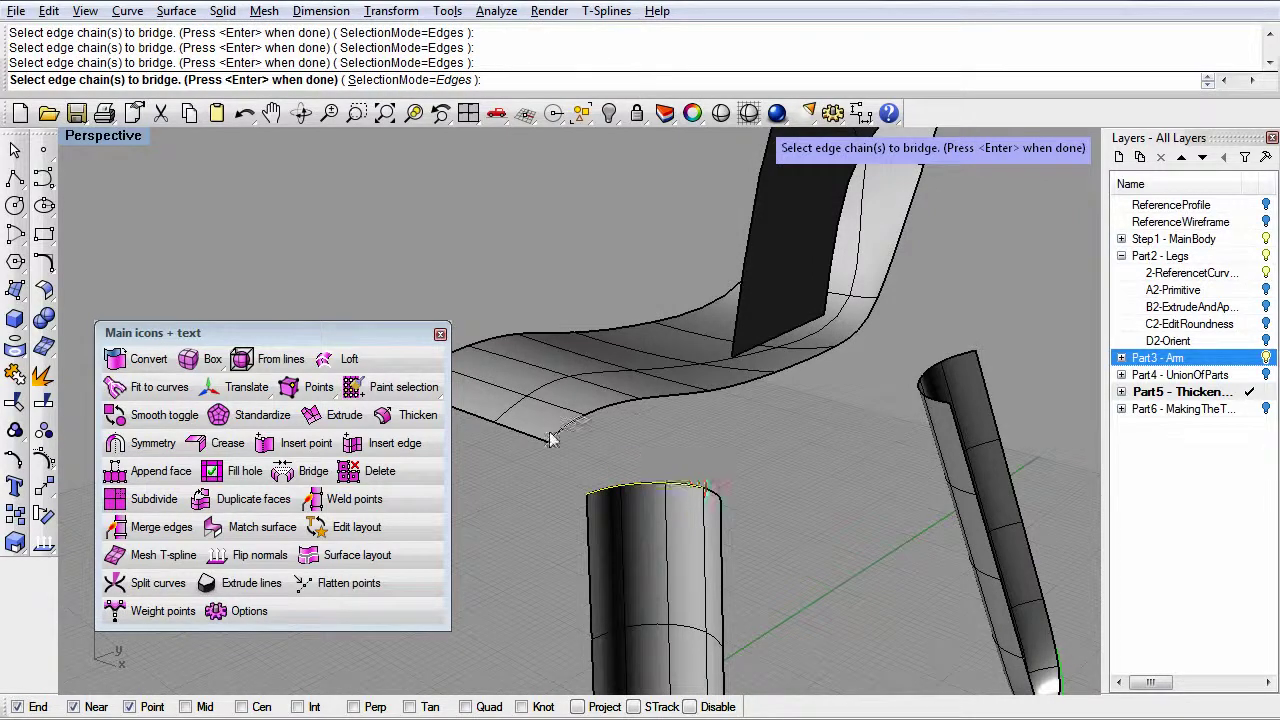
pyautogui.click(689, 398)
pyautogui.press('Return')
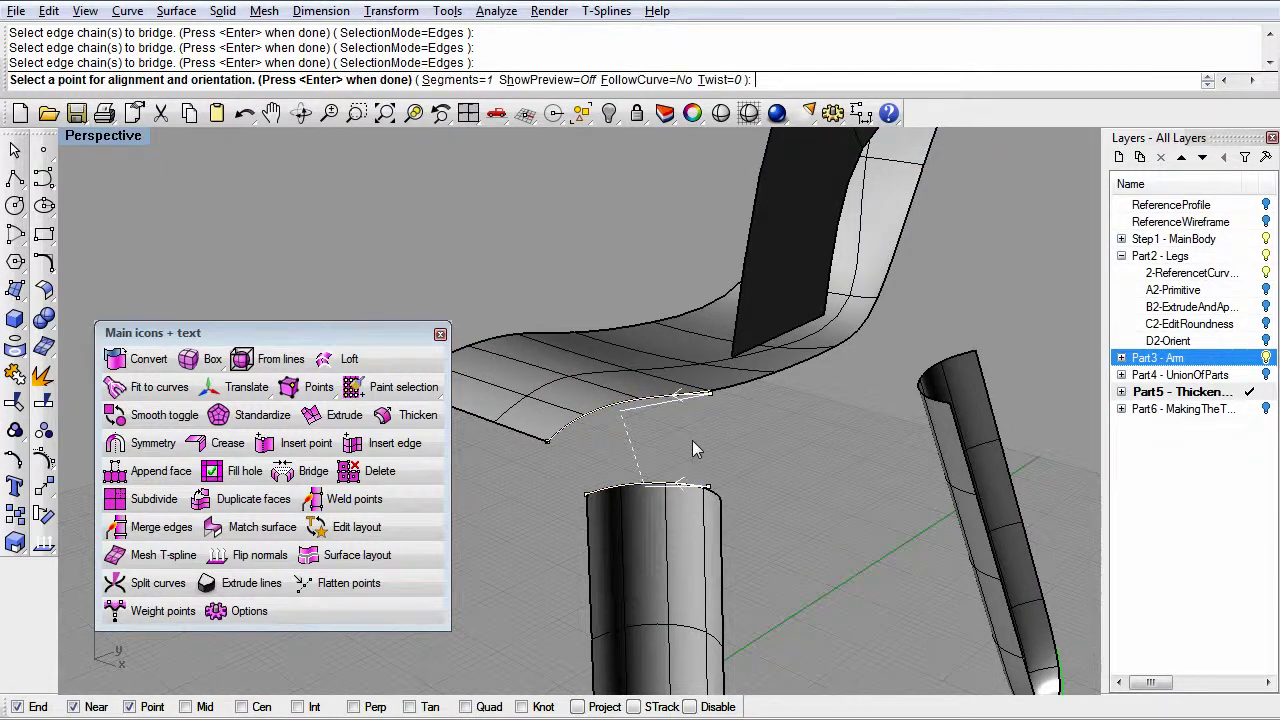
# - Turn on the bridge preview and create the bridge with one segment, no curve following and zero twist
pyautogui.click(571, 79)
pyautogui.moveTo(560, 400); pyautogui.dragTo(594, 400, button='right')
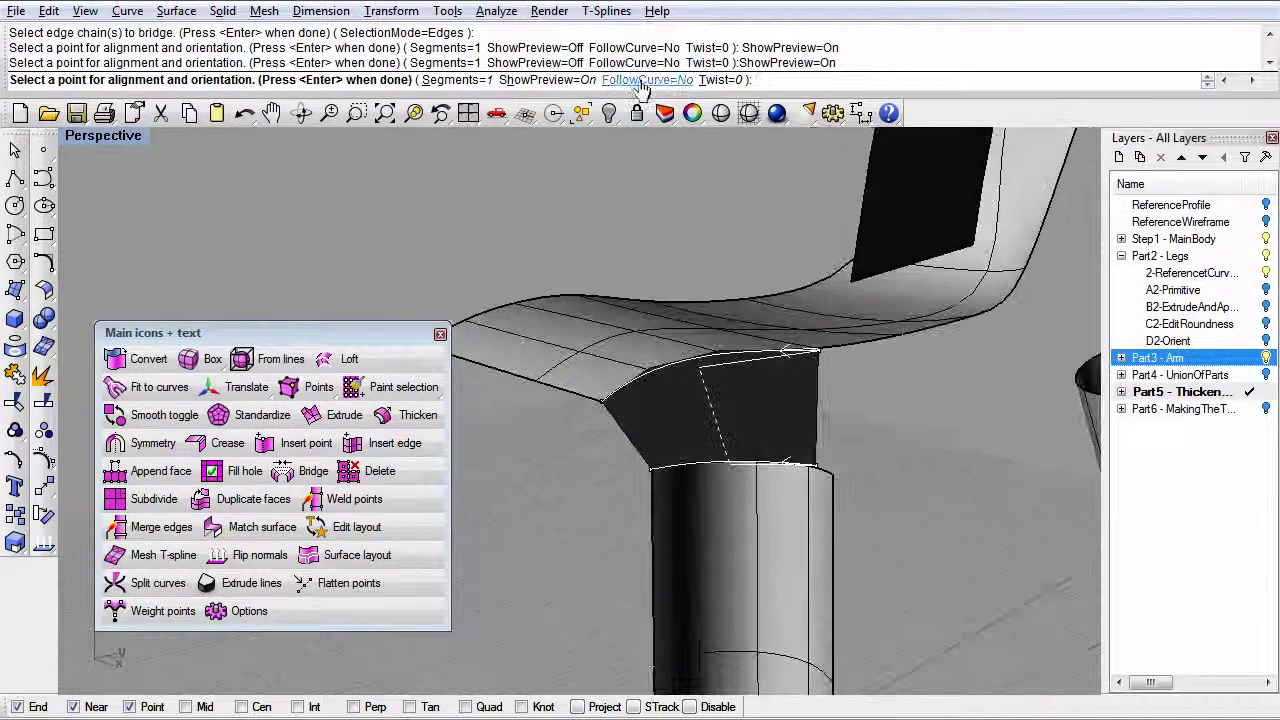
pyautogui.moveTo(600, 184); pyautogui.dragTo(780, 400, button='right')
pyautogui.press('Return')
# - Examine the transition between the front leg and the seat from several angles, including in a shaded preview without wires
pyautogui.moveTo(695, 500); pyautogui.dragTo(588, 387, button='right')
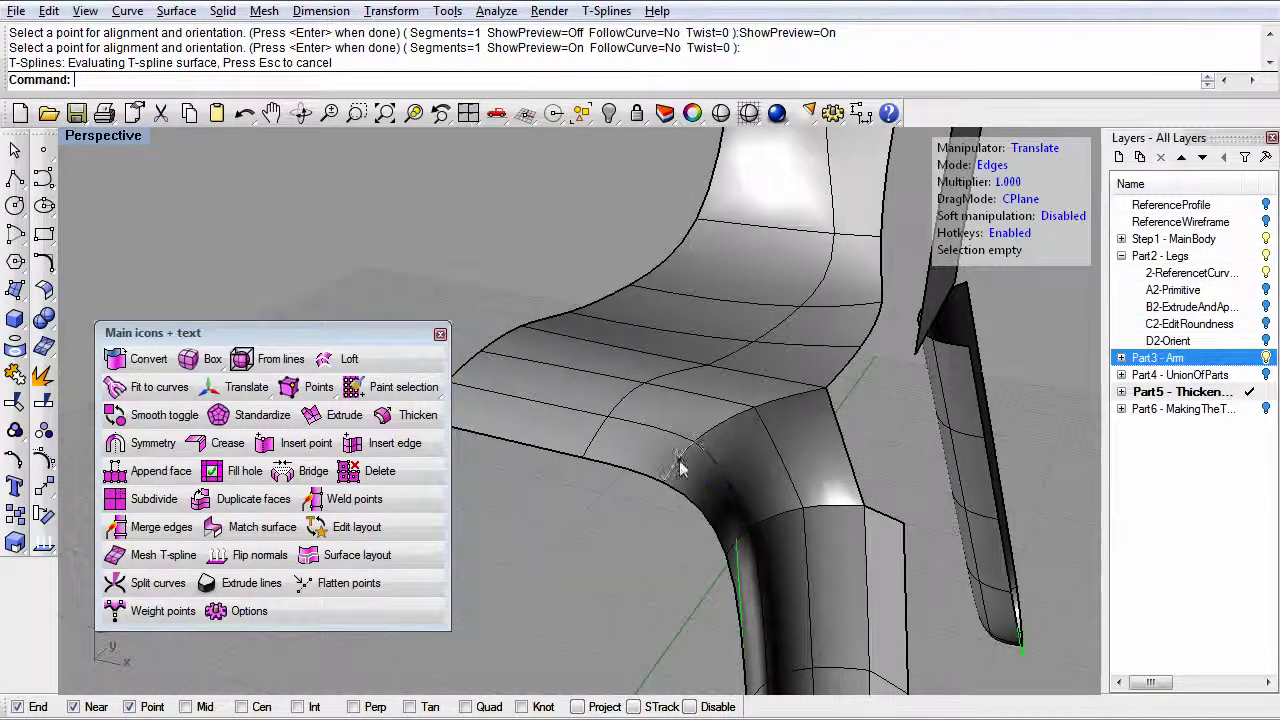
pyautogui.moveTo(660, 430); pyautogui.dragTo(614, 393, button='right')
pyautogui.moveTo(740, 460)
pyautogui.mouseDown(button='right')
pyautogui.moveTo(864, 470)
pyautogui.moveTo(927, 530)
pyautogui.mouseUp(button='right')
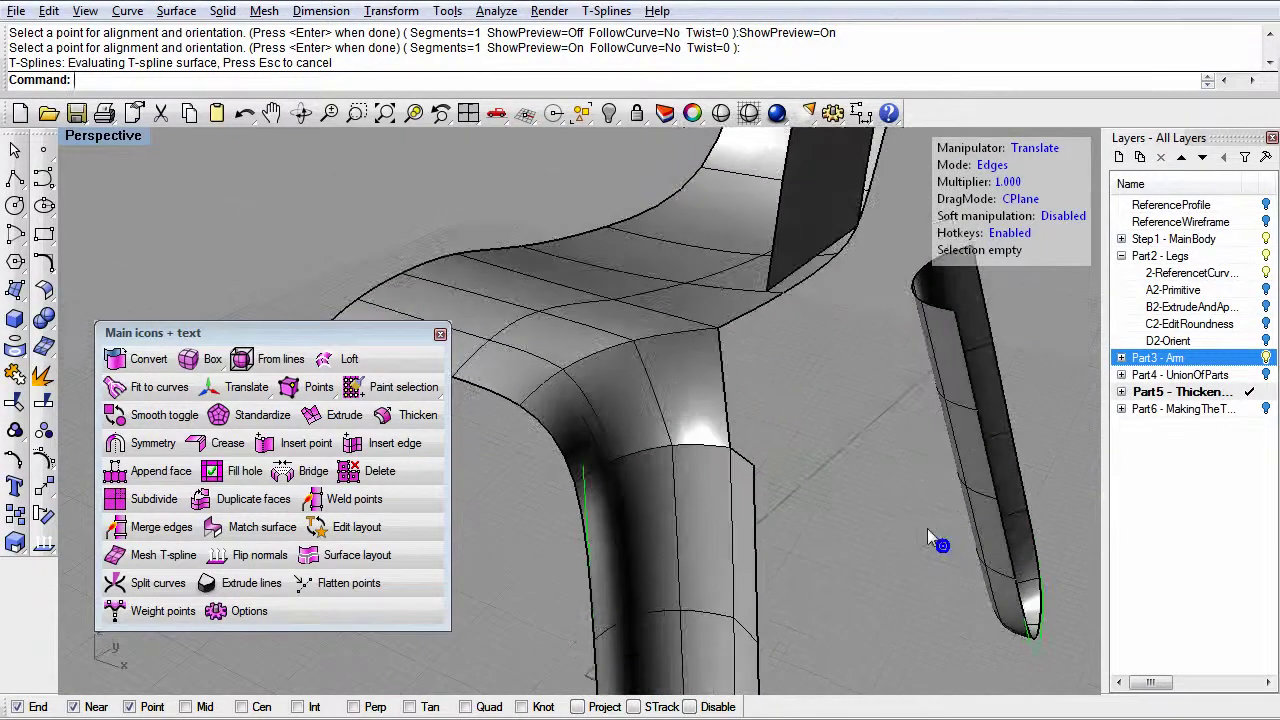
pyautogui.moveTo(806, 527); pyautogui.dragTo(726, 404, button='right')
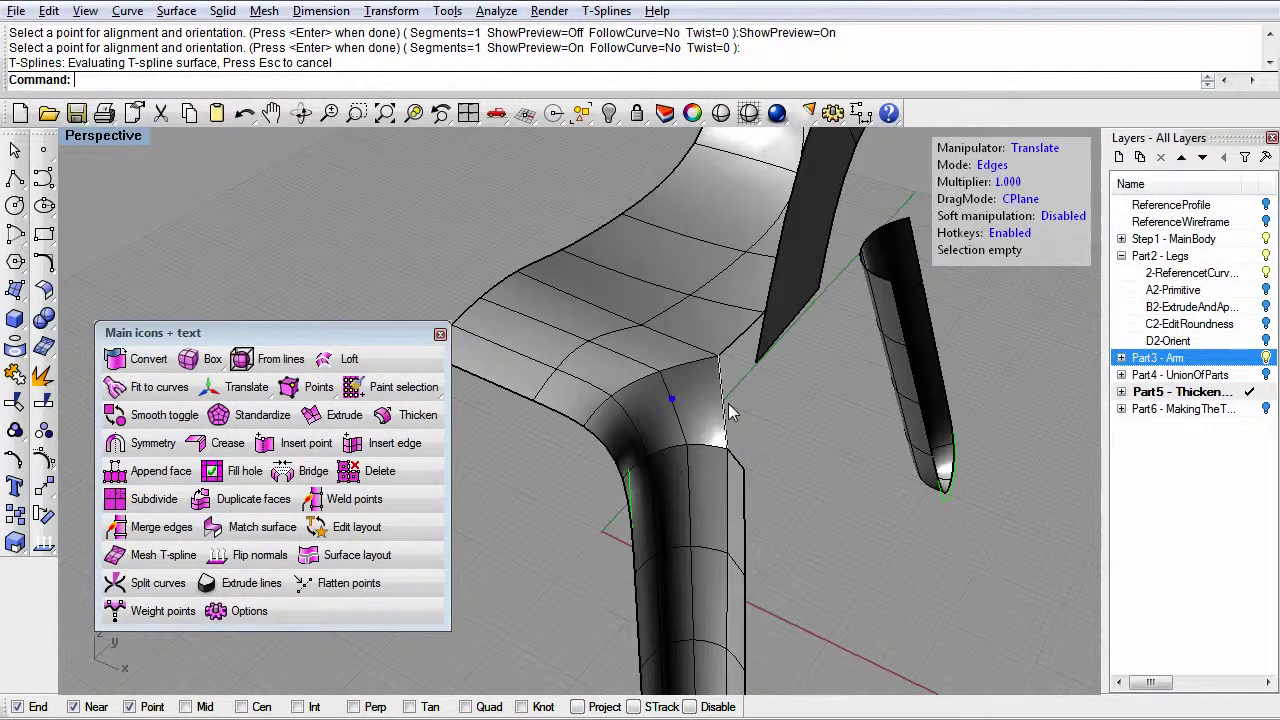
pyautogui.click(725, 116)
pyautogui.press('Return')
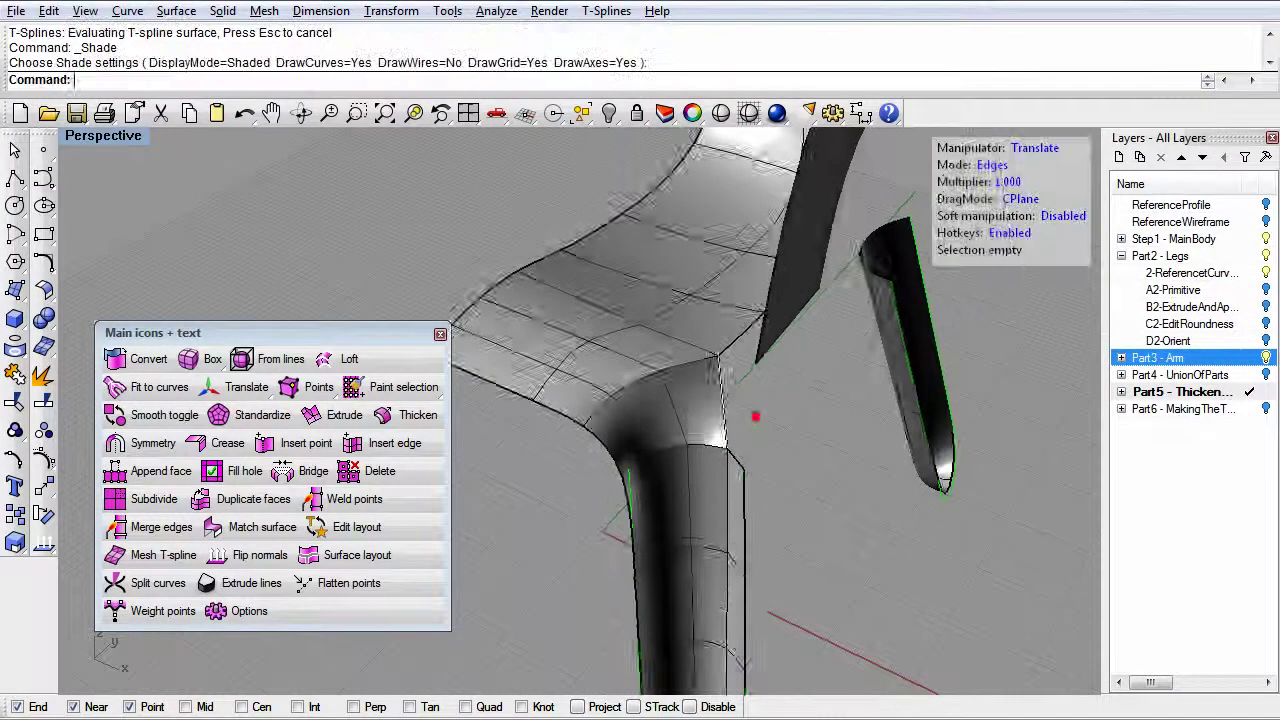
pyautogui.scroll(5, 708, 407)
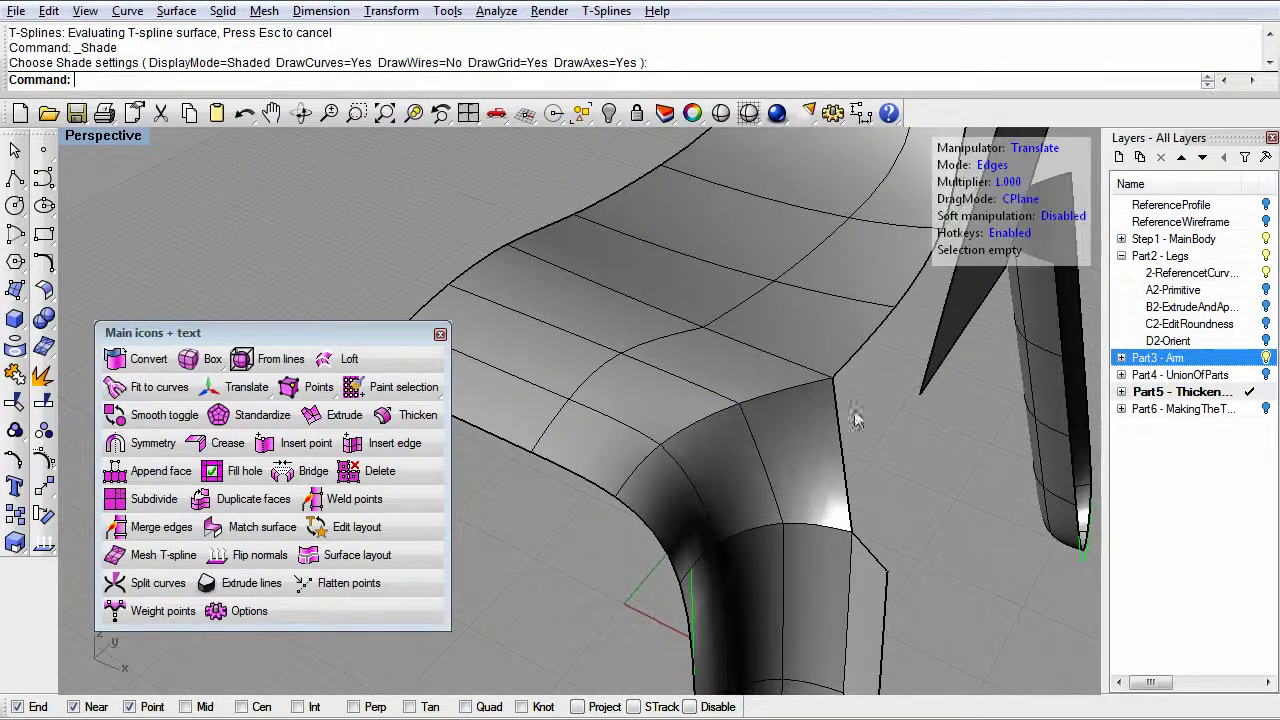
pyautogui.moveTo(835, 428); pyautogui.dragTo(659, 446, button='right')
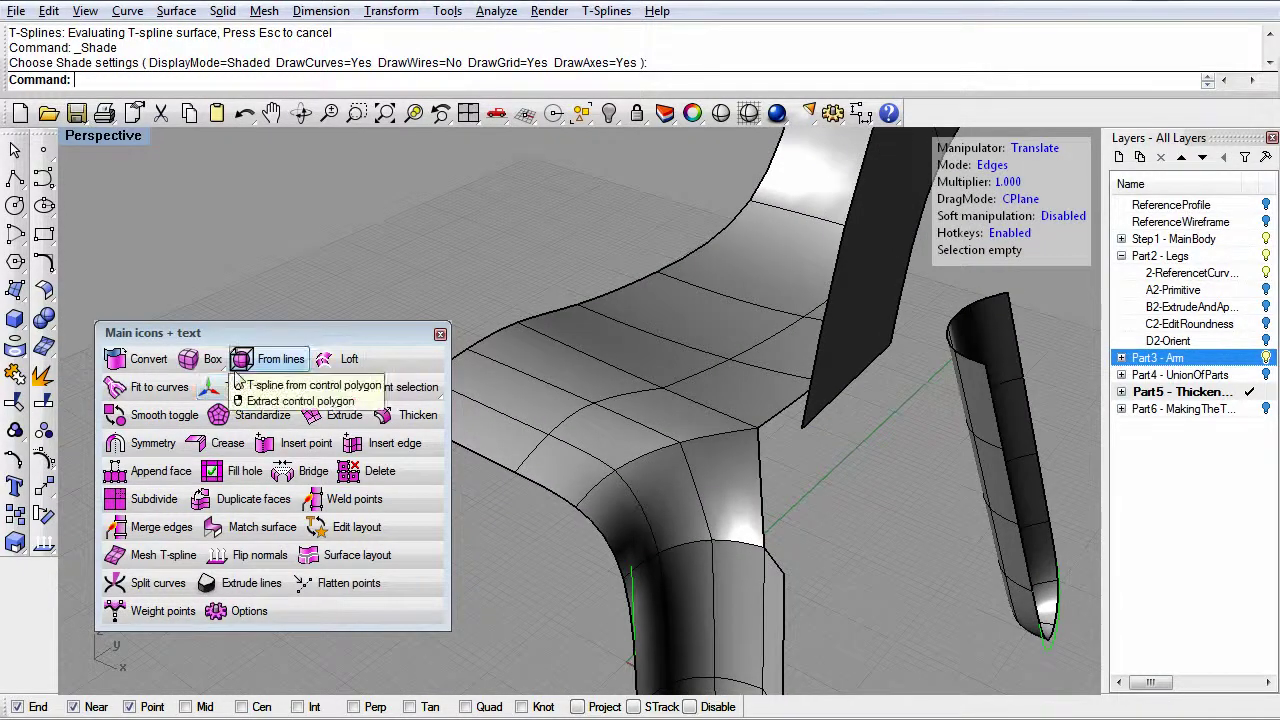
# - Toggle the chair body with its bridged leg, the rear leg and the arm from smooth to box display
pyautogui.click(157, 418)
pyautogui.click(707, 414)
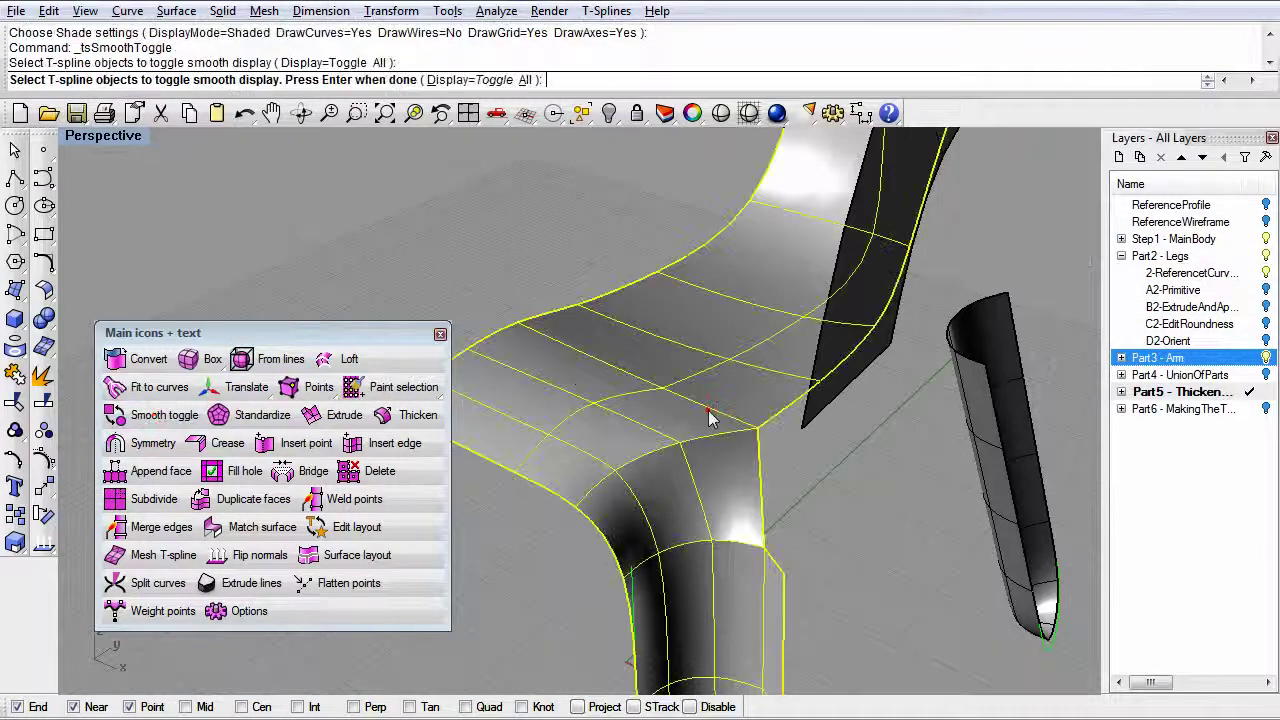
pyautogui.click(998, 453)
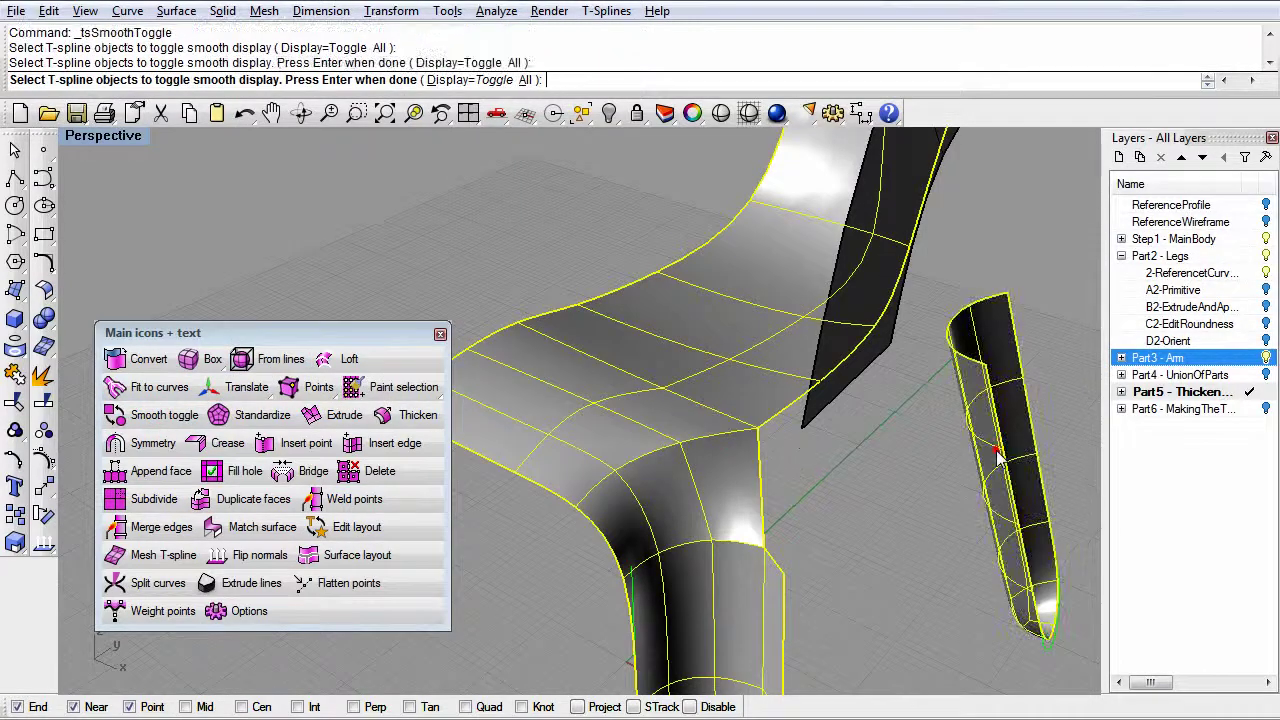
pyautogui.rightClick(852, 425)
pyautogui.click(832, 511)
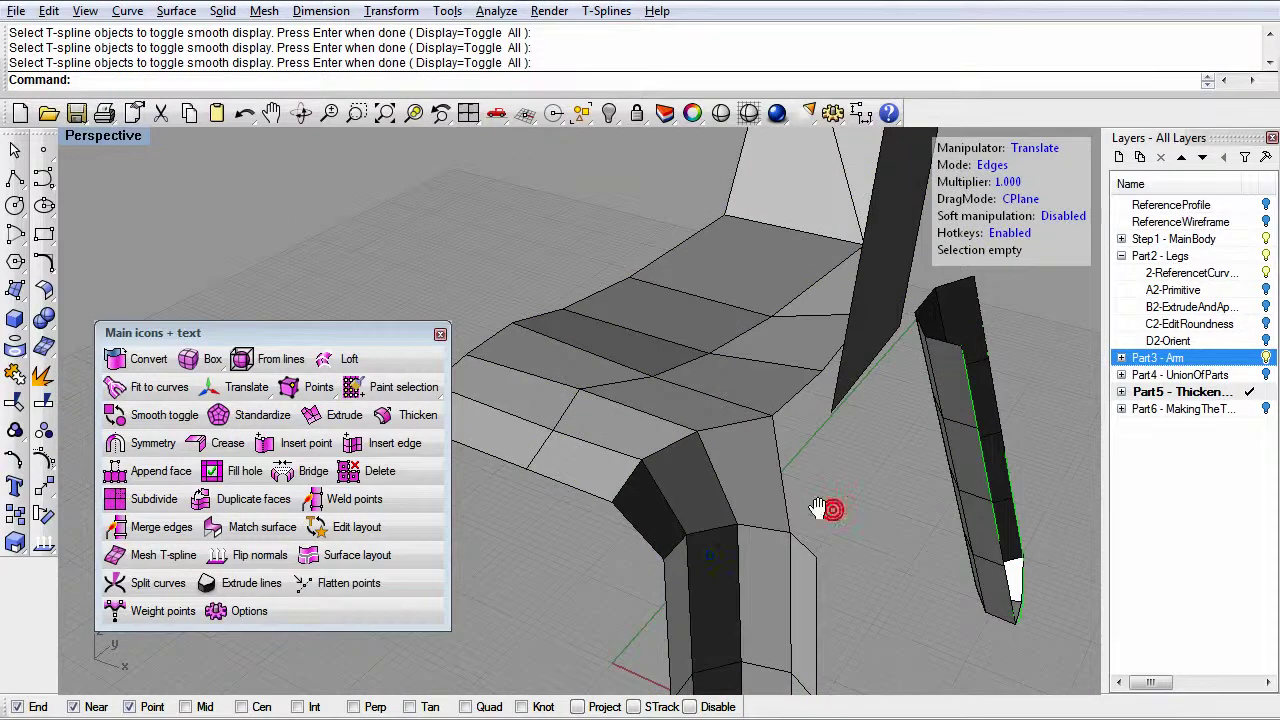
# - Turn on the ReferenceWireframe layer and compare the boxy seat, legs and arm with the reference curves
pyautogui.moveTo(828, 514); pyautogui.dragTo(688, 476, button='right')
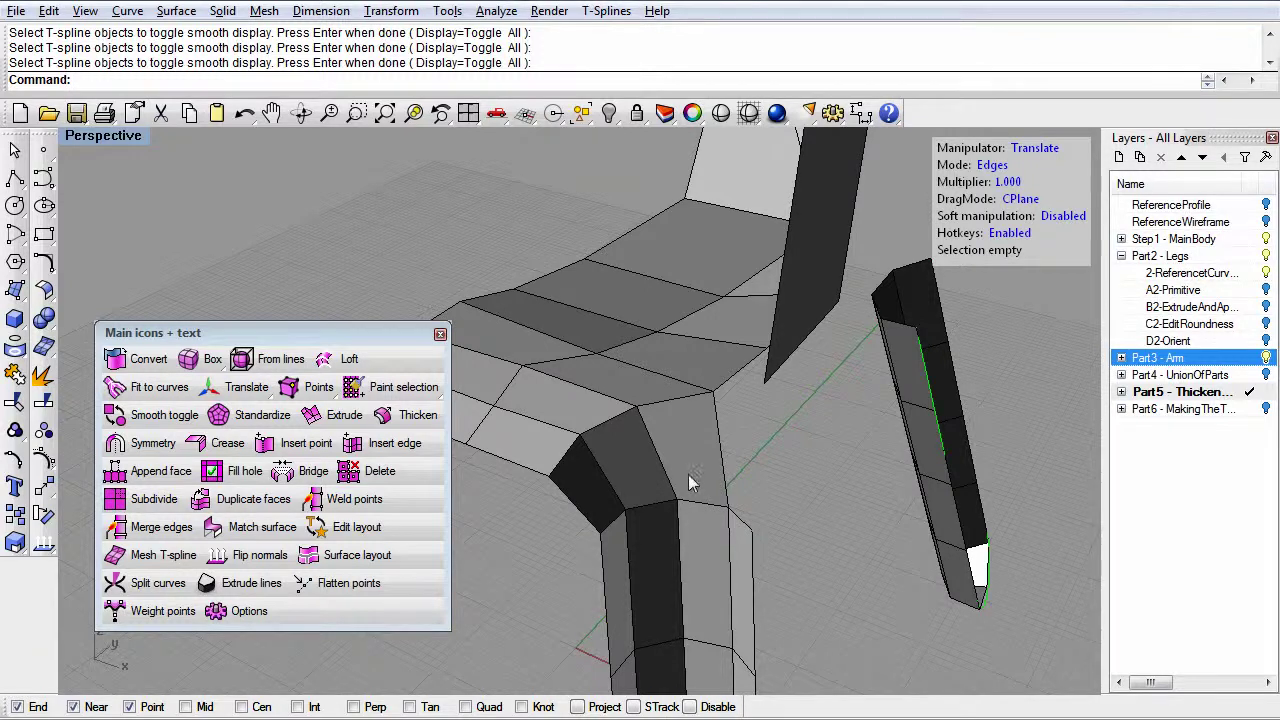
pyautogui.moveTo(684, 476); pyautogui.dragTo(609, 449, button='right')
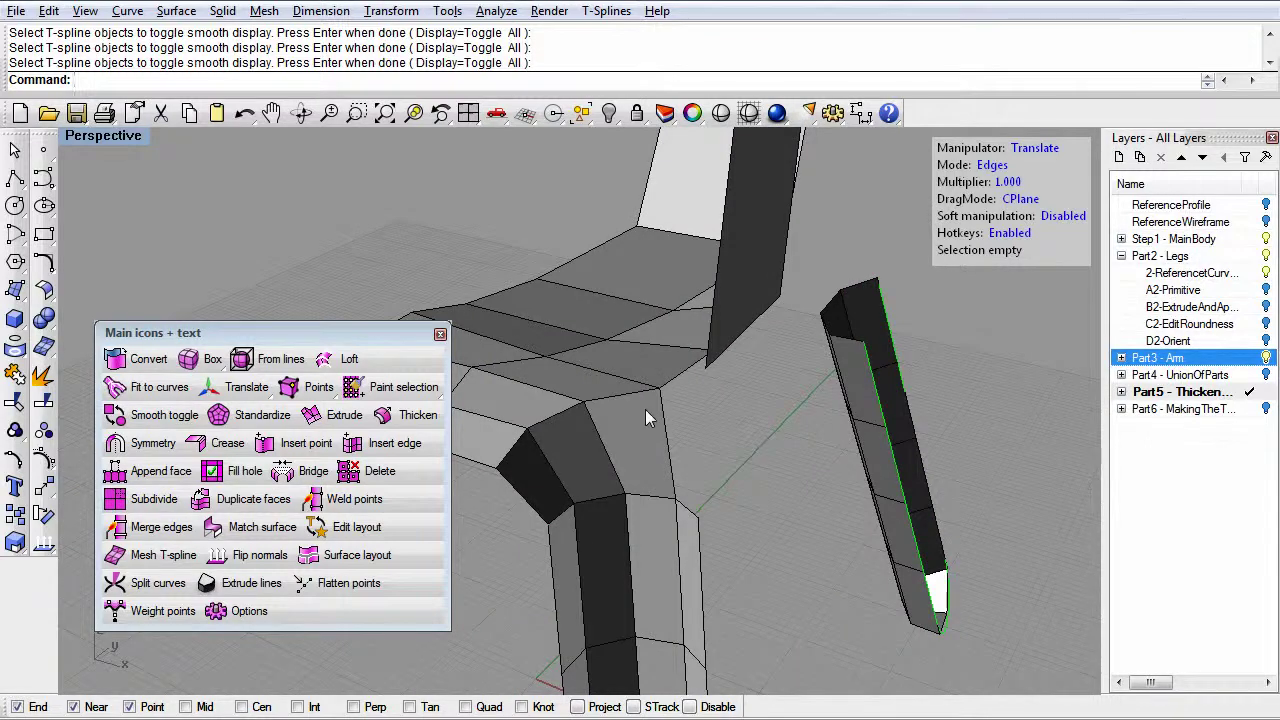
pyautogui.moveTo(645, 418)
pyautogui.mouseDown(button='right')
pyautogui.moveTo(742, 460)
pyautogui.moveTo(745, 448)
pyautogui.moveTo(720, 470)
pyautogui.moveTo(710, 460)
pyautogui.moveTo(726, 455)
pyautogui.moveTo(709, 589)
pyautogui.moveTo(644, 541)
pyautogui.moveTo(565, 535)
pyautogui.moveTo(612, 486)
pyautogui.moveTo(720, 423)
pyautogui.mouseUp(button='right')
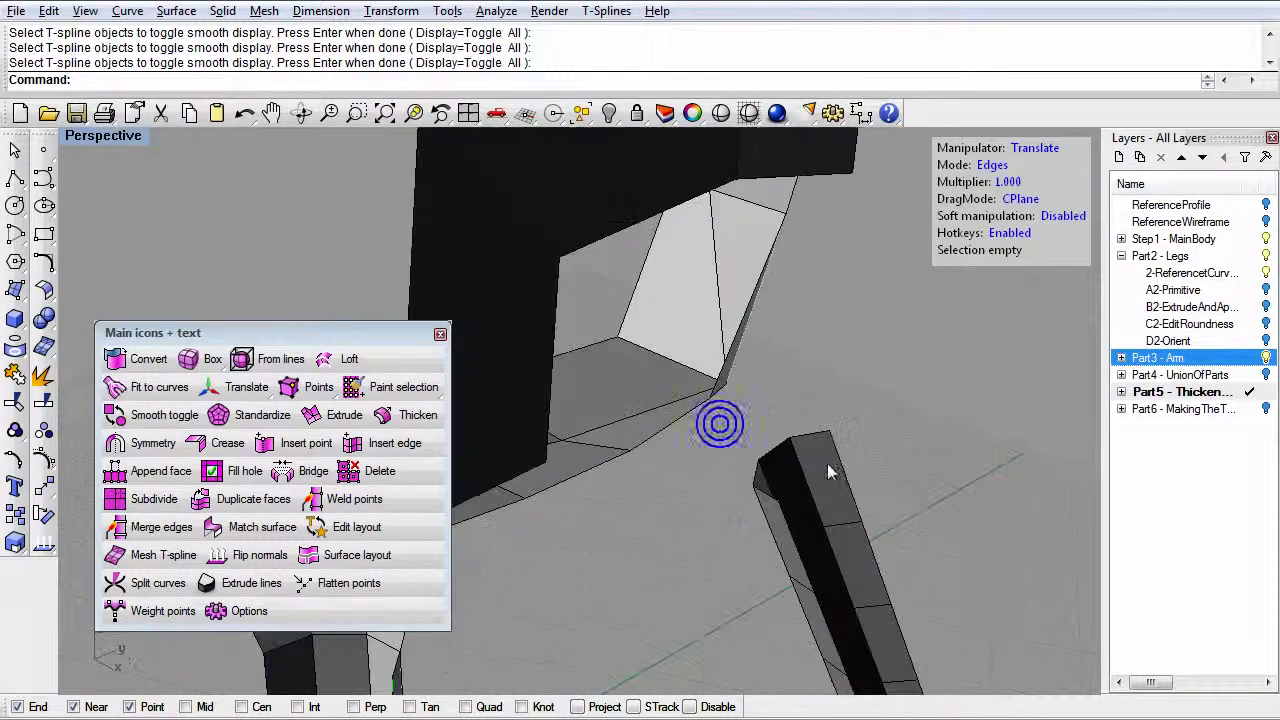
pyautogui.moveTo(797, 399); pyautogui.dragTo(1028, 344, button='right')
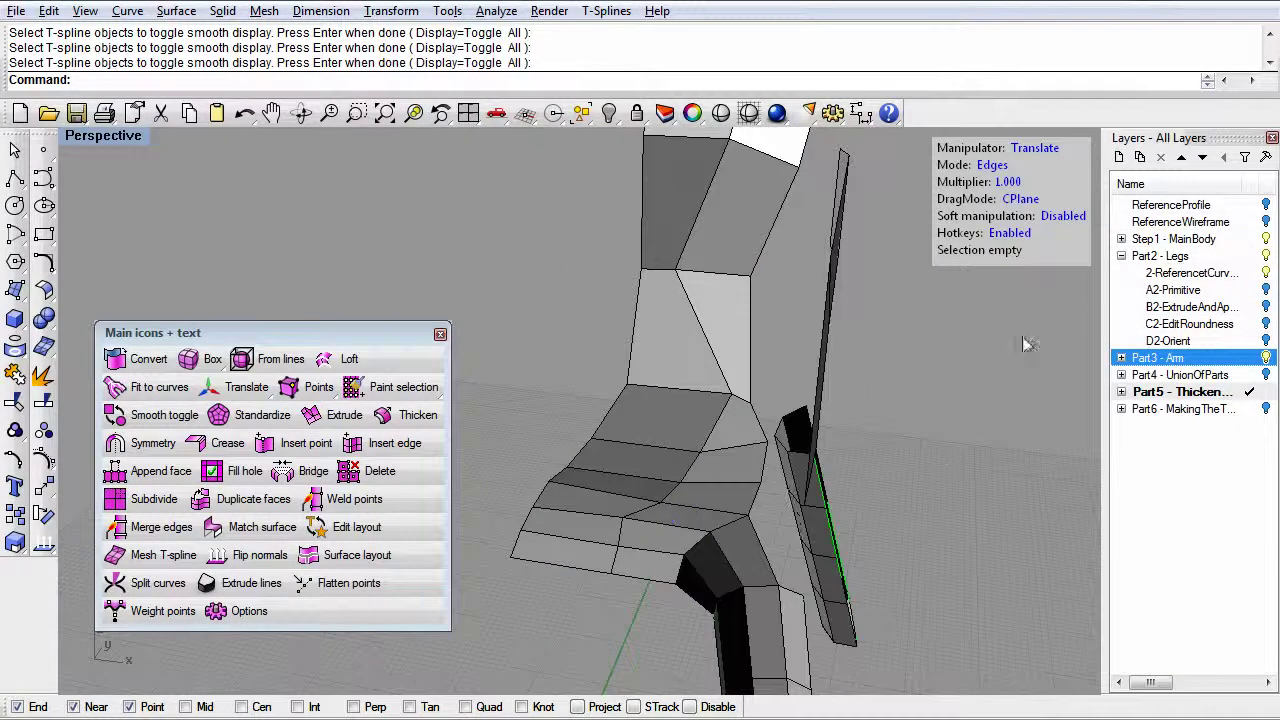
pyautogui.click(1266, 222)
pyautogui.moveTo(870, 450)
pyautogui.mouseDown(button='right')
pyautogui.moveTo(814, 571)
pyautogui.moveTo(872, 537)
pyautogui.moveTo(745, 535)
pyautogui.mouseUp(button='right')
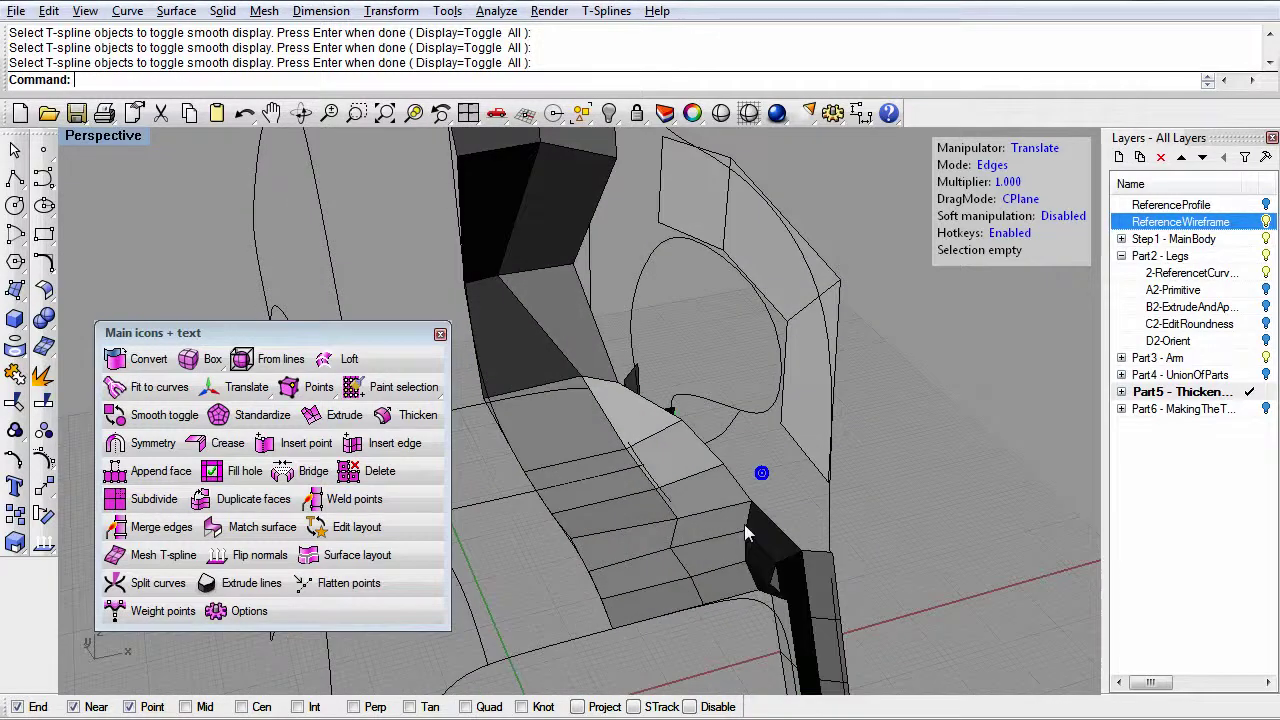
pyautogui.moveTo(778, 468)
pyautogui.mouseDown(button='right')
pyautogui.moveTo(755, 545)
pyautogui.moveTo(700, 460)
pyautogui.moveTo(775, 482)
pyautogui.moveTo(705, 500)
pyautogui.mouseUp(button='right')
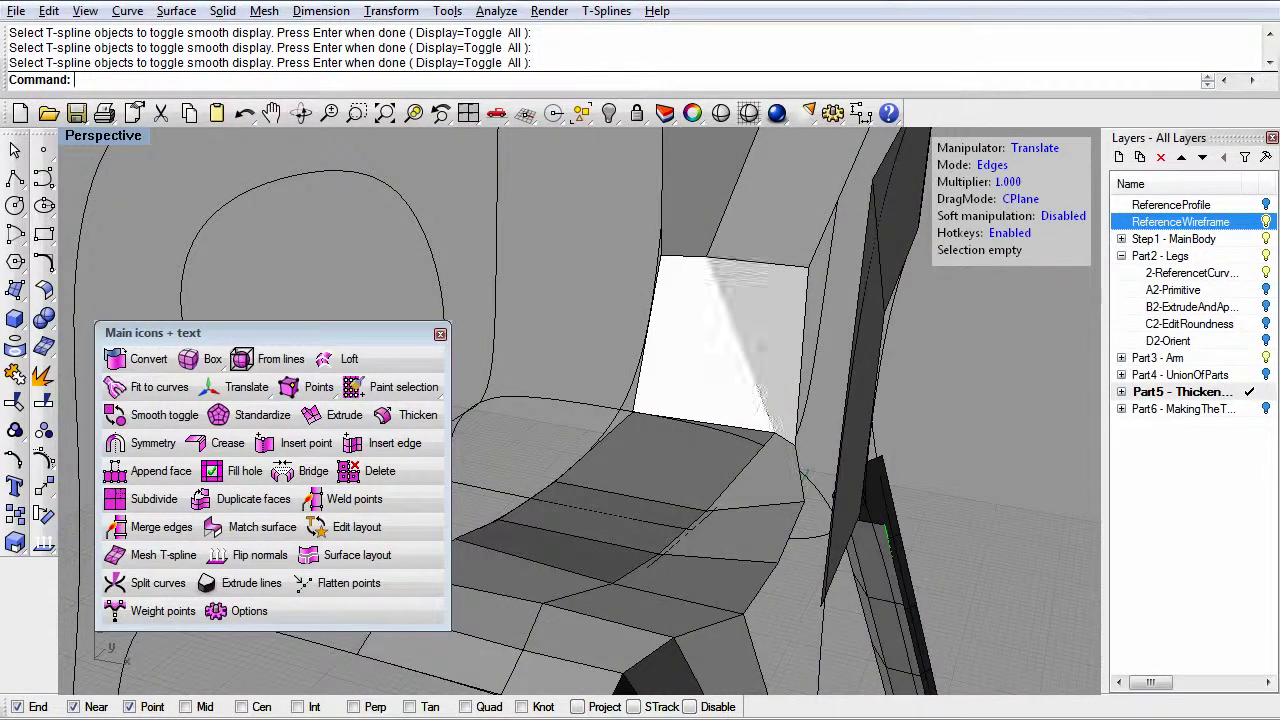
pyautogui.moveTo(744, 546)
pyautogui.mouseDown(button='right')
pyautogui.moveTo(800, 537)
pyautogui.moveTo(829, 509)
pyautogui.moveTo(755, 507)
pyautogui.moveTo(776, 536)
pyautogui.mouseUp(button='right')
pyautogui.moveTo(845, 478); pyautogui.dragTo(826, 481, button='right')
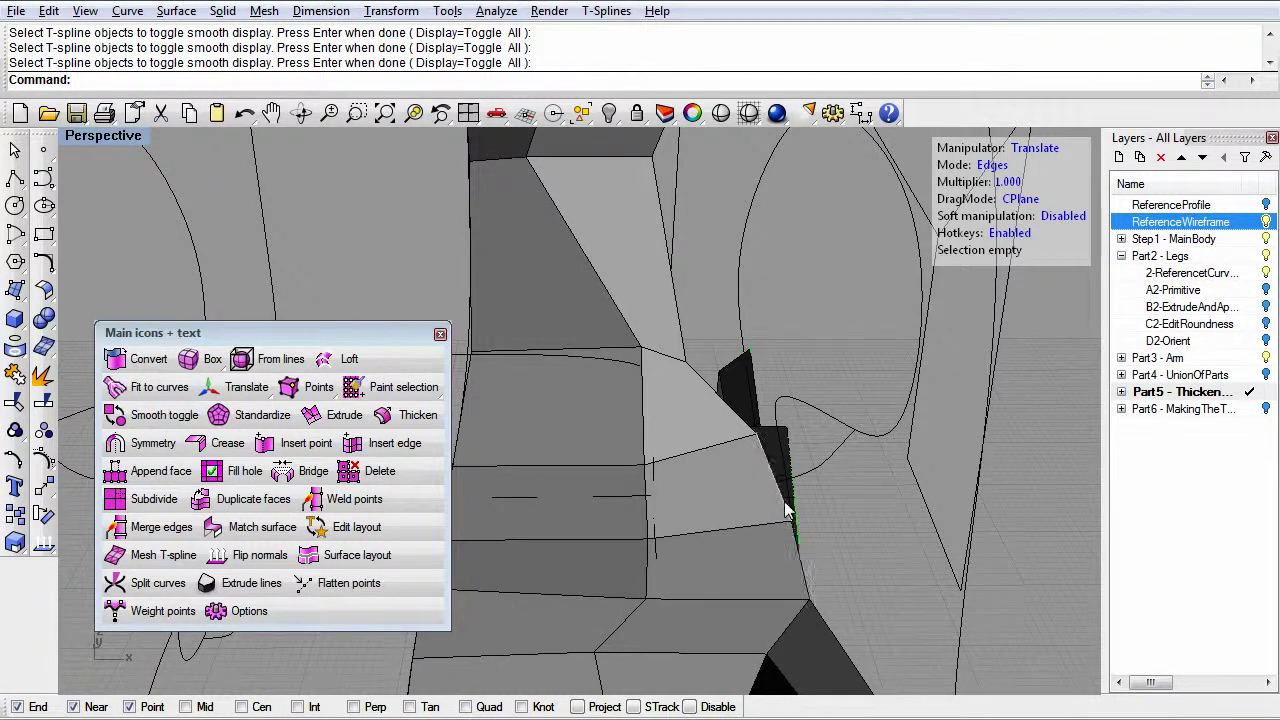
# - Extrude three side edges of the seat behind the front leg outward toward the arm
pyautogui.click(781, 503)
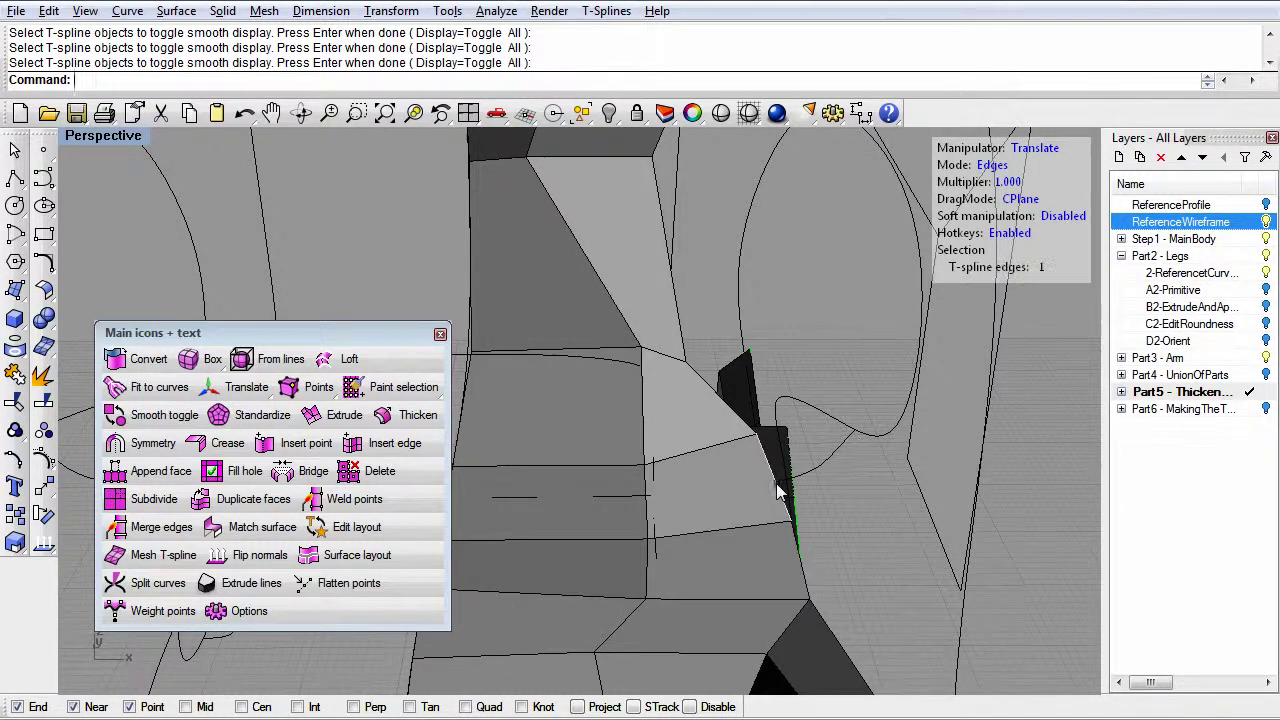
pyautogui.moveTo(800, 565); pyautogui.dragTo(766, 526, button='right')
pyautogui.keyDown('shift'); pyautogui.click(783, 575); pyautogui.keyUp('shift')
pyautogui.moveTo(786, 586); pyautogui.dragTo(792, 534, button='right')
pyautogui.keyDown('alt'); pyautogui.moveTo(790, 500); pyautogui.dragTo(840, 470); pyautogui.keyUp('alt')
pyautogui.moveTo(843, 543); pyautogui.dragTo(738, 540, button='right')
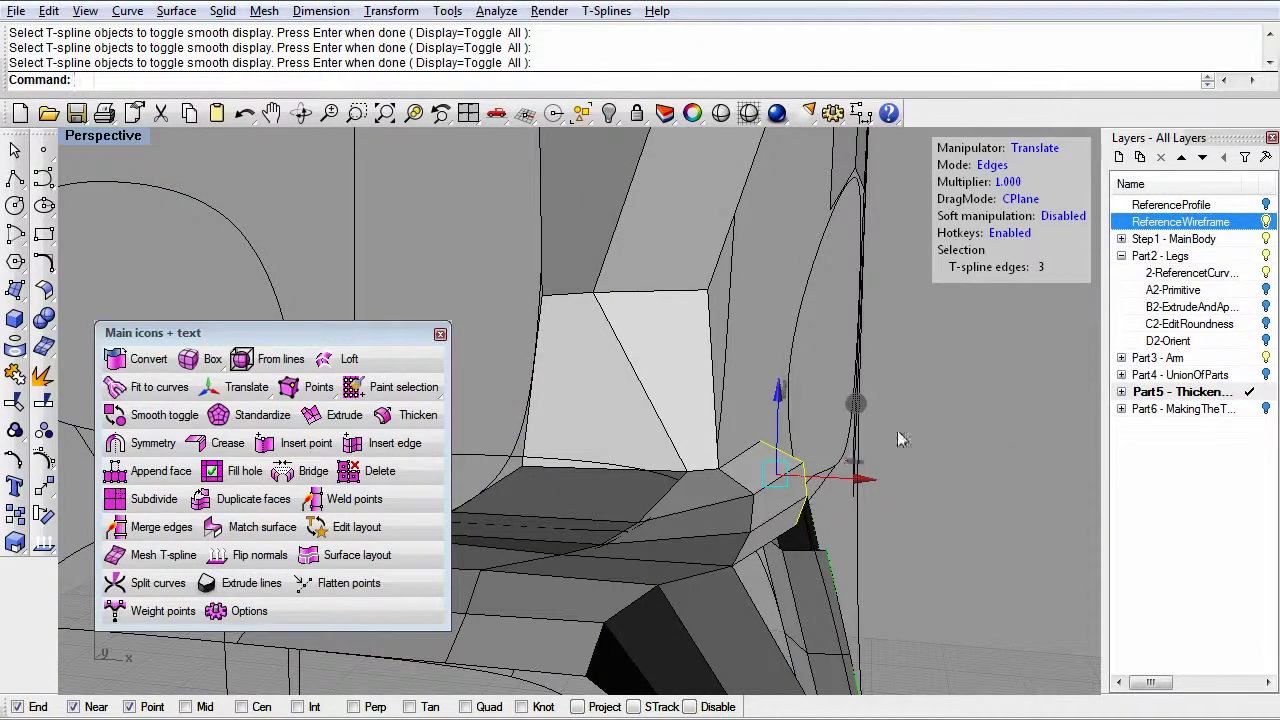
# - Examine the extruded seat side against the reference wireframe, the arm and both legs, using a shaded preview
pyautogui.moveTo(800, 543); pyautogui.dragTo(730, 514, button='right')
pyautogui.click(826, 600)
pyautogui.middleClick(730, 514)
pyautogui.click(760, 169)
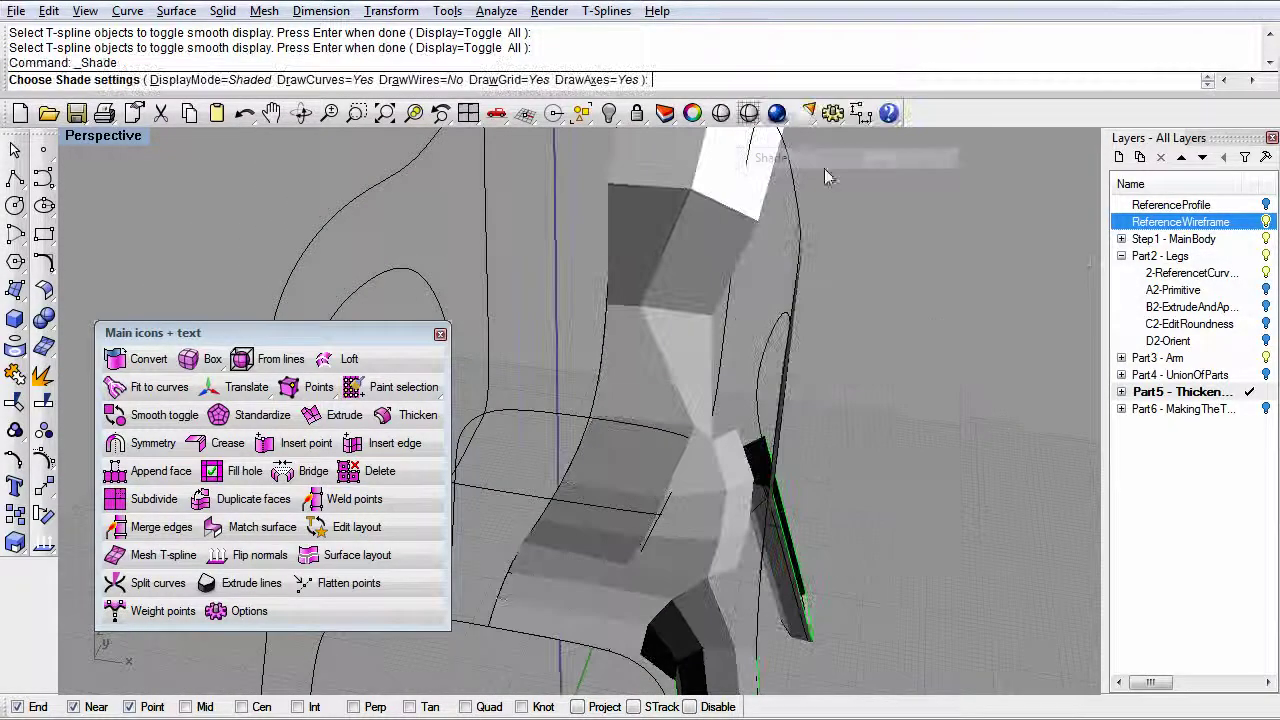
pyautogui.rightClick(930, 334)
pyautogui.moveTo(860, 407); pyautogui.dragTo(977, 528, button='right')
pyautogui.moveTo(900, 470); pyautogui.dragTo(857, 588, button='right')
pyautogui.moveTo(632, 328); pyautogui.dragTo(592, 306, button='right')
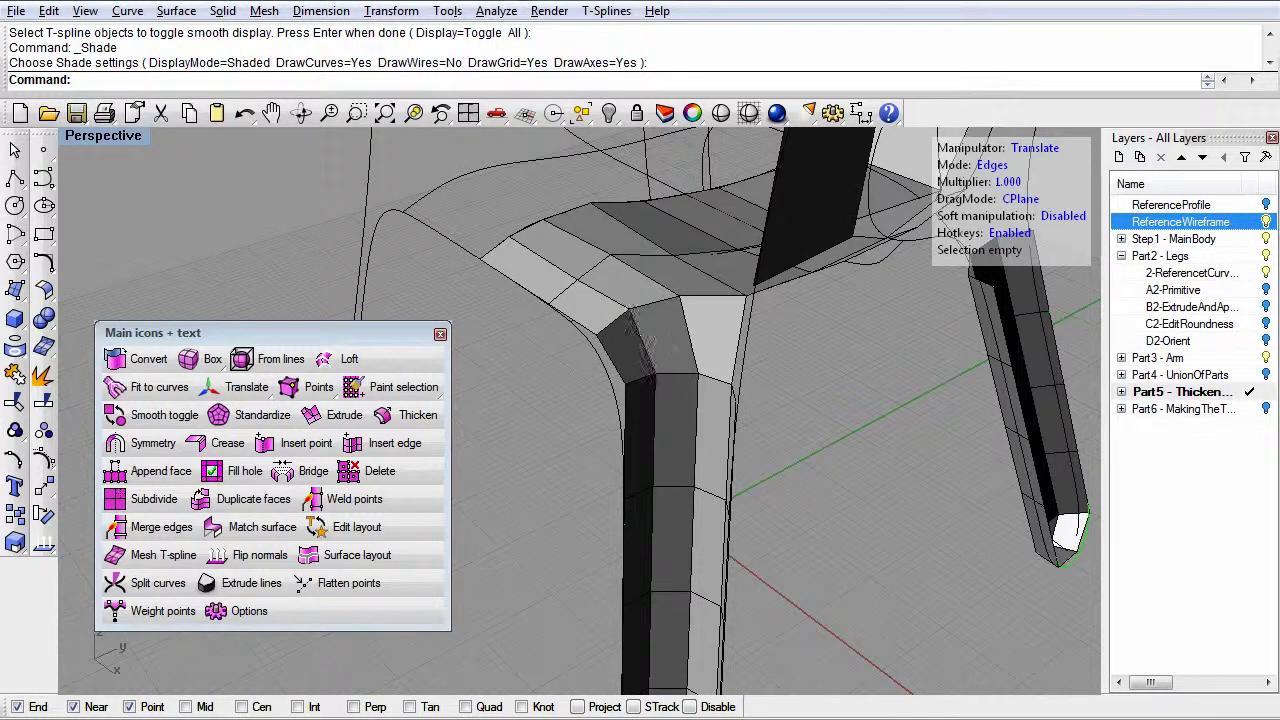
pyautogui.scroll(5, 929, 443)
pyautogui.moveTo(1043, 552); pyautogui.dragTo(783, 427, button='right')
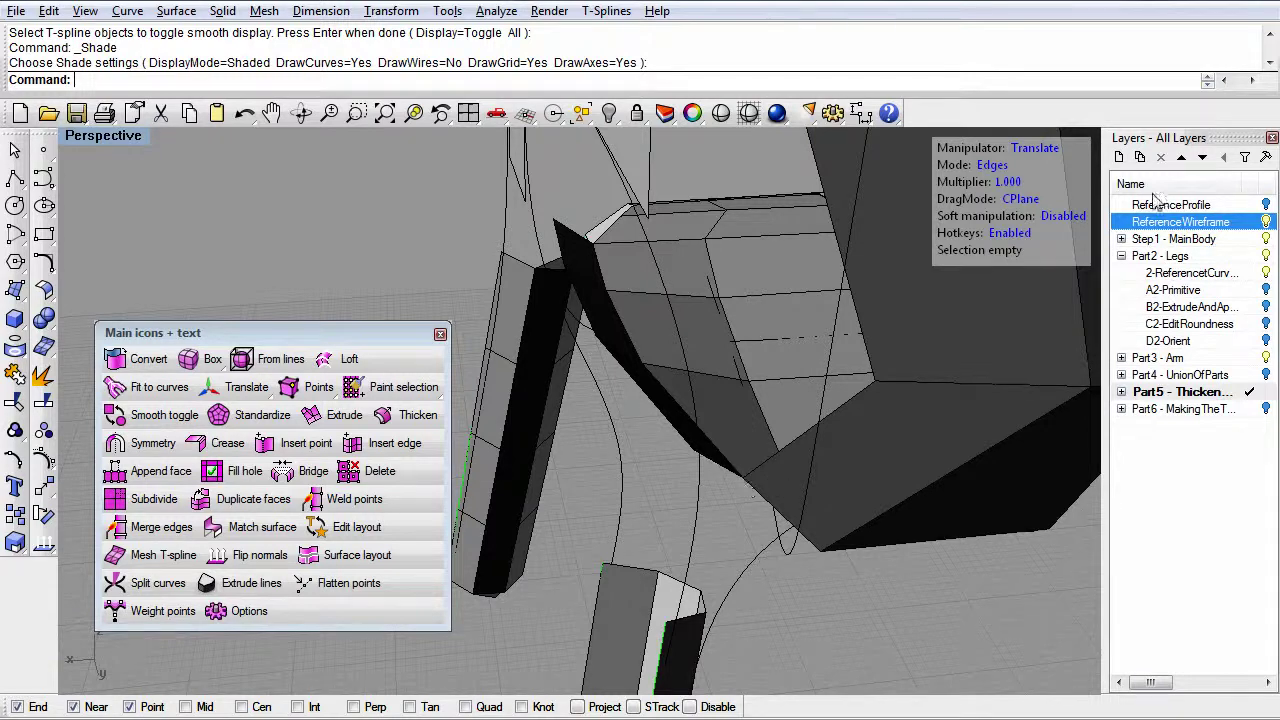
# - Extrude the rear part of the seat's outer side edge toward the reference curves above the rear leg
pyautogui.moveTo(1000, 560); pyautogui.dragTo(593, 292, button='right')
pyautogui.click(790, 430)
pyautogui.moveTo(579, 265); pyautogui.dragTo(543, 229)
pyautogui.click(583, 428)
pyautogui.moveTo(580, 430); pyautogui.dragTo(634, 457, button='right')
# - Bridge the seat's extruded corner edges to the two facing top edges of the nearer leg
pyautogui.click(740, 445)
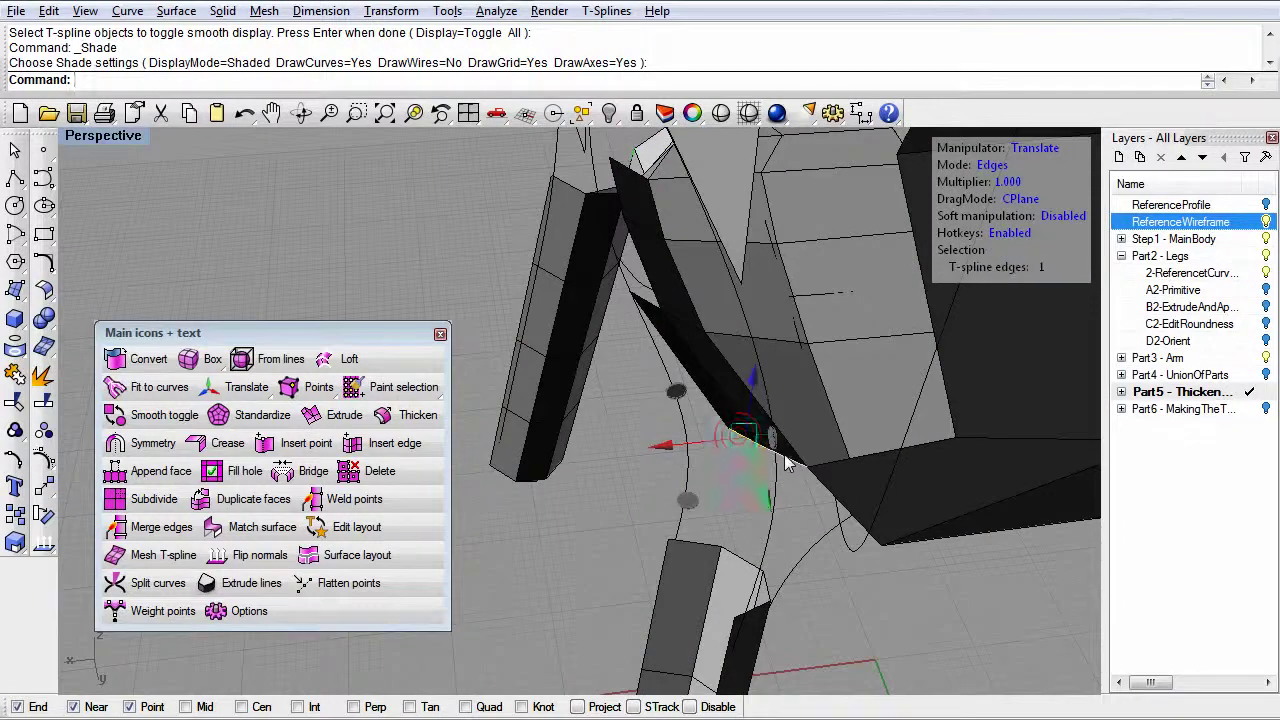
pyautogui.keyDown('shift'); pyautogui.click(688, 542); pyautogui.keyUp('shift')
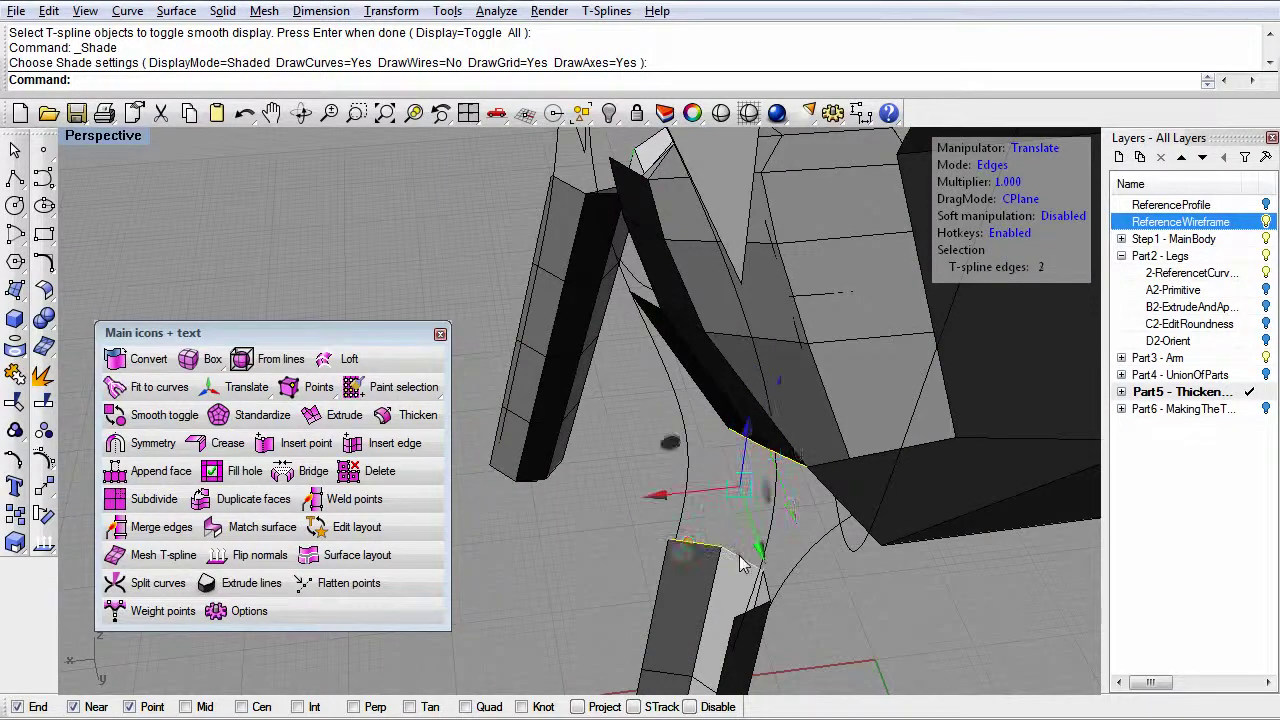
pyautogui.keyDown('shift'); pyautogui.click(738, 552); pyautogui.keyUp('shift')
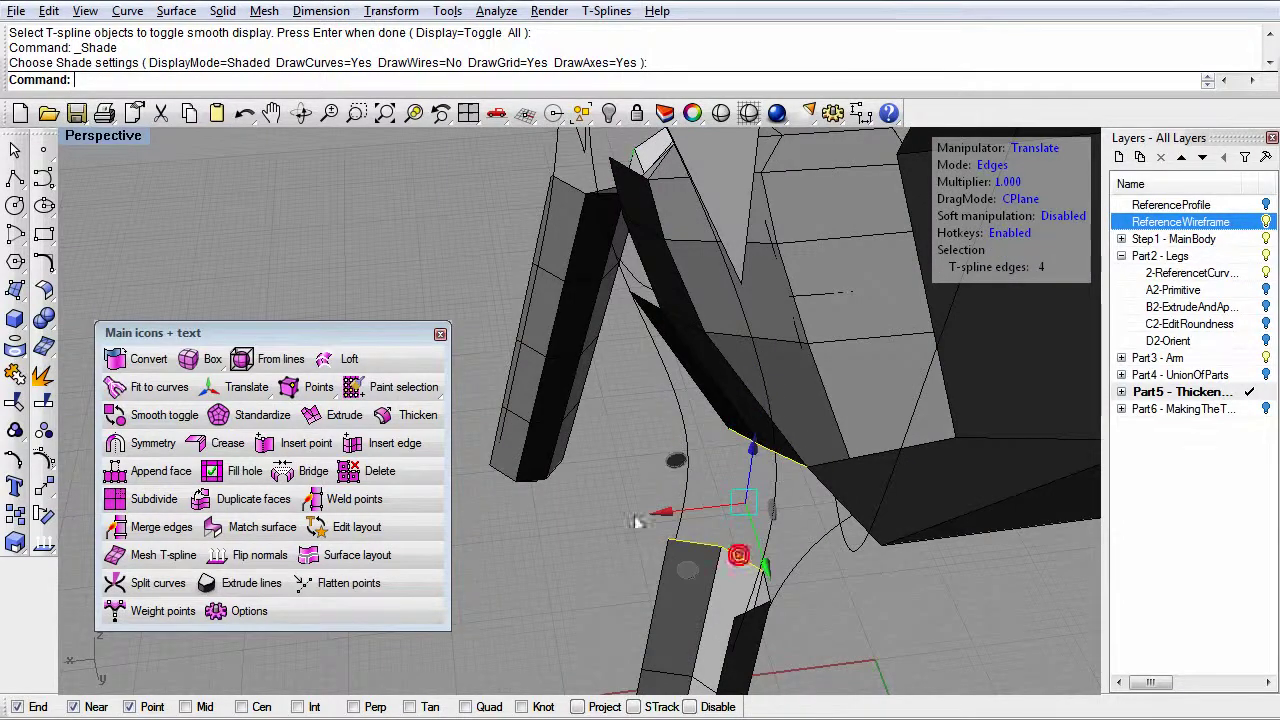
pyautogui.click(305, 472)
pyautogui.press('Return')
pyautogui.press('Return')
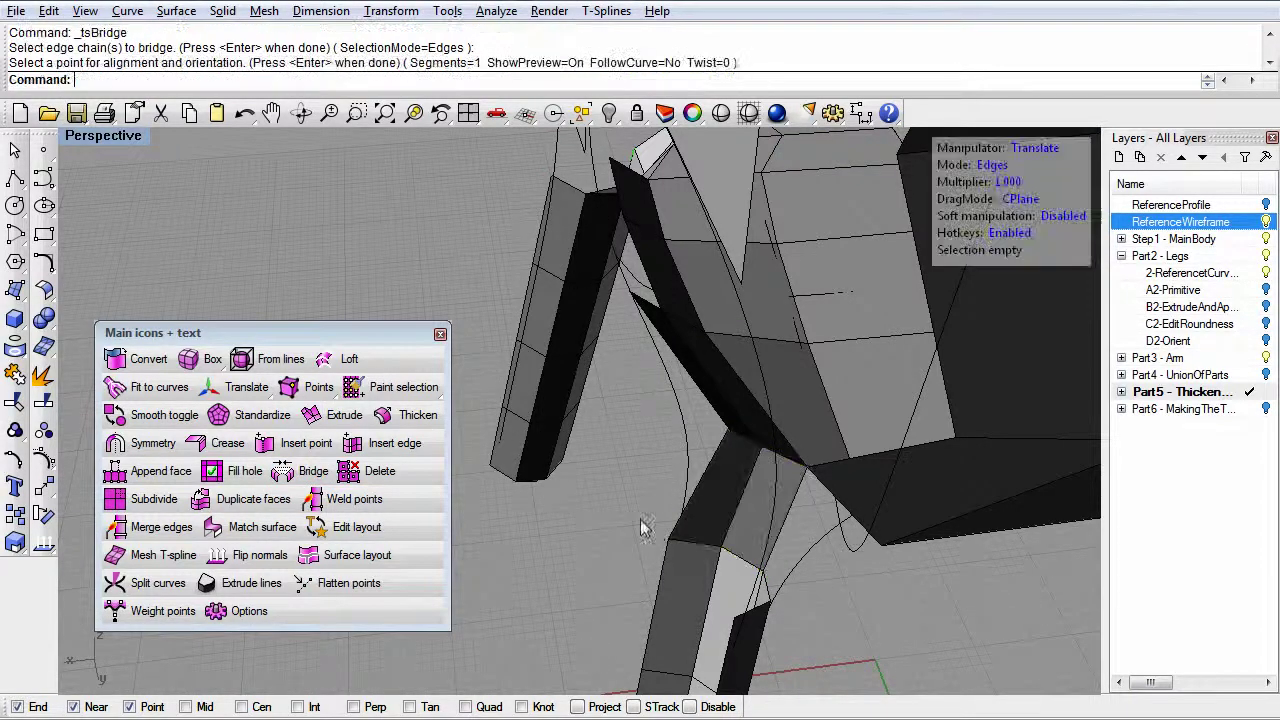
# - Inspect the new bridge between seat and leg and hide the ReferenceWireframe layer
pyautogui.scroll(2, 637, 510)
pyautogui.scroll(2, 648, 438)
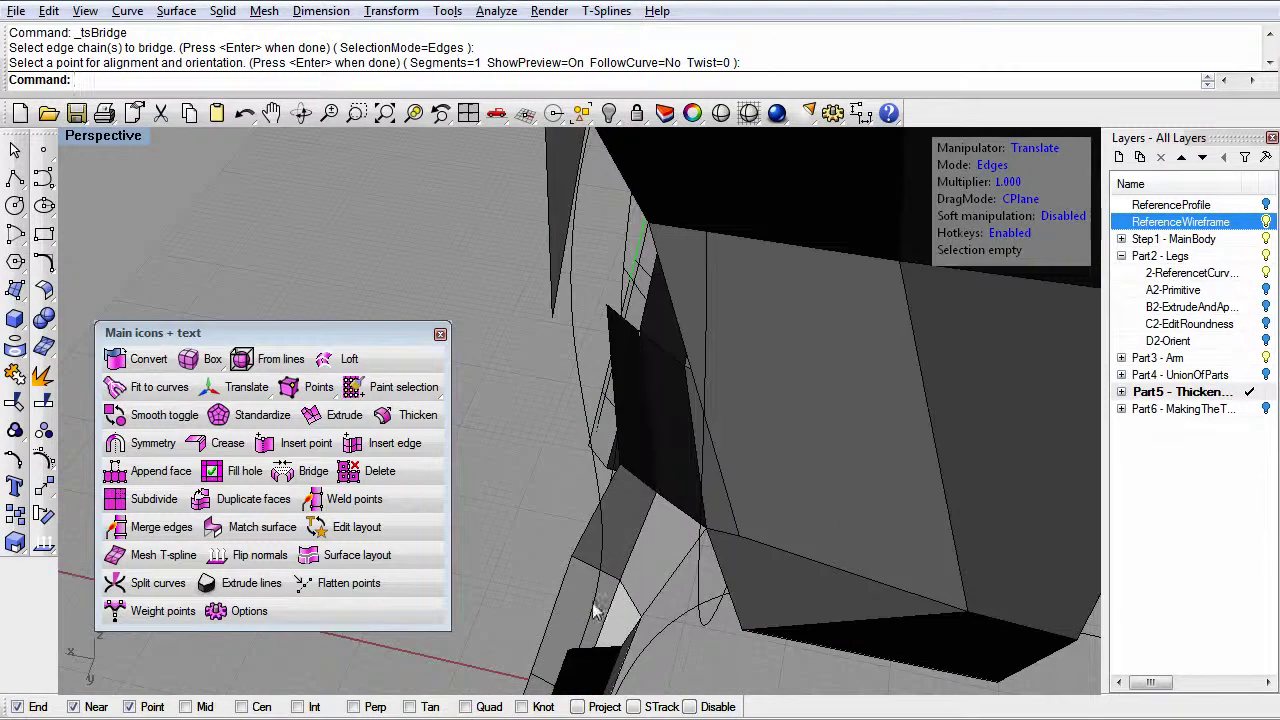
pyautogui.scroll(-3, 650, 440)
pyautogui.moveTo(780, 545); pyautogui.dragTo(786, 520, button='right')
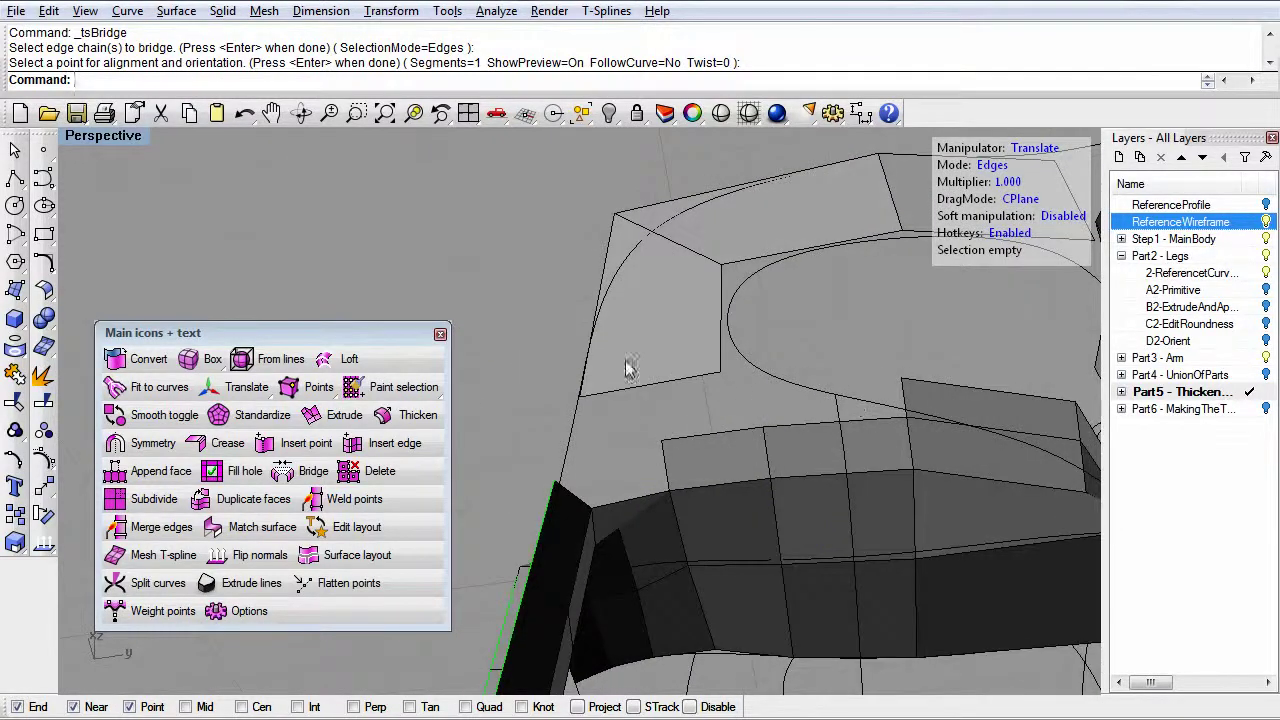
pyautogui.moveTo(676, 398); pyautogui.dragTo(733, 467, button='right')
pyautogui.click(1266, 221)
# - Reshape the joint between seat and leg by translating individual vertices where the bridge meets the seat
pyautogui.moveTo(790, 500)
pyautogui.keyDown('shift'); pyautogui.mouseDown(button='right')
pyautogui.moveTo(771, 528)
pyautogui.moveTo(687, 562)
pyautogui.moveTo(609, 503)
pyautogui.moveTo(691, 449)
pyautogui.moveTo(672, 432)
pyautogui.moveTo(694, 503)
pyautogui.moveTo(749, 391)
pyautogui.moveTo(736, 405)
pyautogui.moveTo(776, 433)
pyautogui.moveTo(857, 449)
pyautogui.moveTo(766, 523)
pyautogui.moveTo(586, 426)
pyautogui.moveTo(727, 508)
pyautogui.mouseUp(button='right'); pyautogui.keyUp('shift')
pyautogui.click(777, 431)
pyautogui.click(865, 440)
pyautogui.moveTo(580, 540); pyautogui.dragTo(617, 518)
pyautogui.moveTo(677, 622); pyautogui.dragTo(593, 574)
pyautogui.moveTo(593, 567)
pyautogui.mouseDown(button='right')
pyautogui.moveTo(613, 567)
pyautogui.moveTo(673, 518)
pyautogui.mouseUp(button='right')
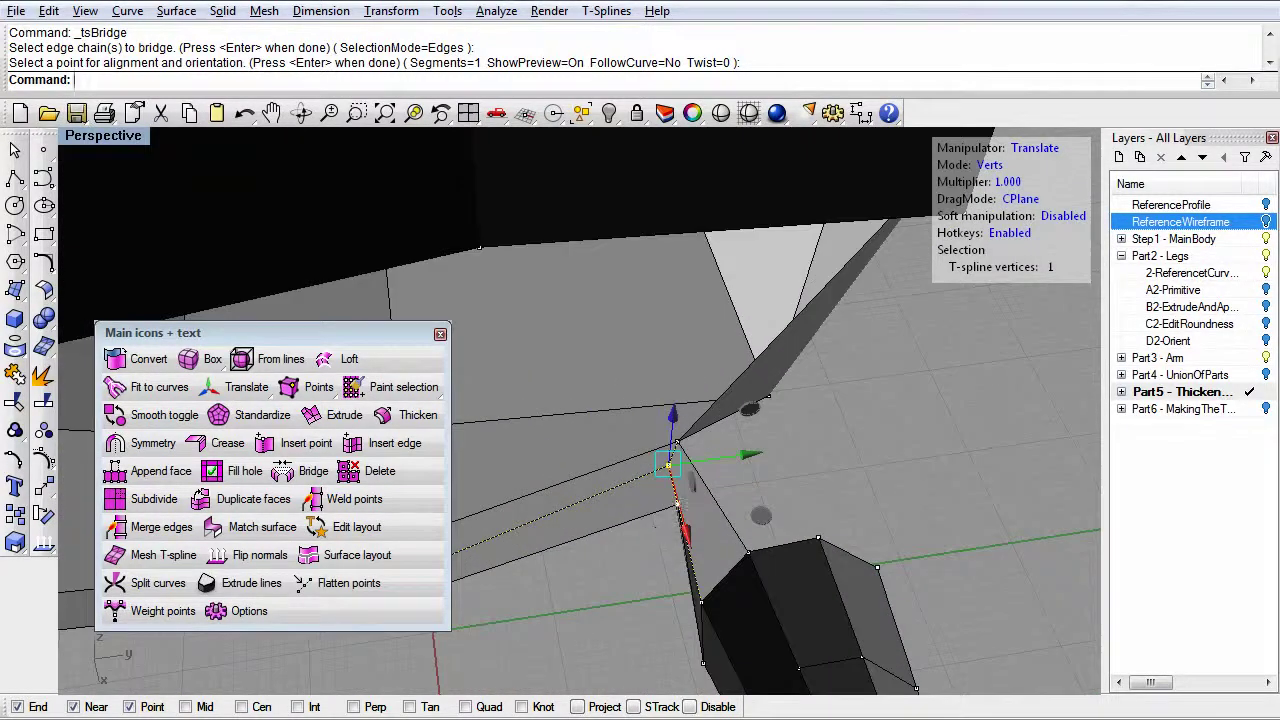
pyautogui.moveTo(752, 460); pyautogui.dragTo(603, 510, button='right')
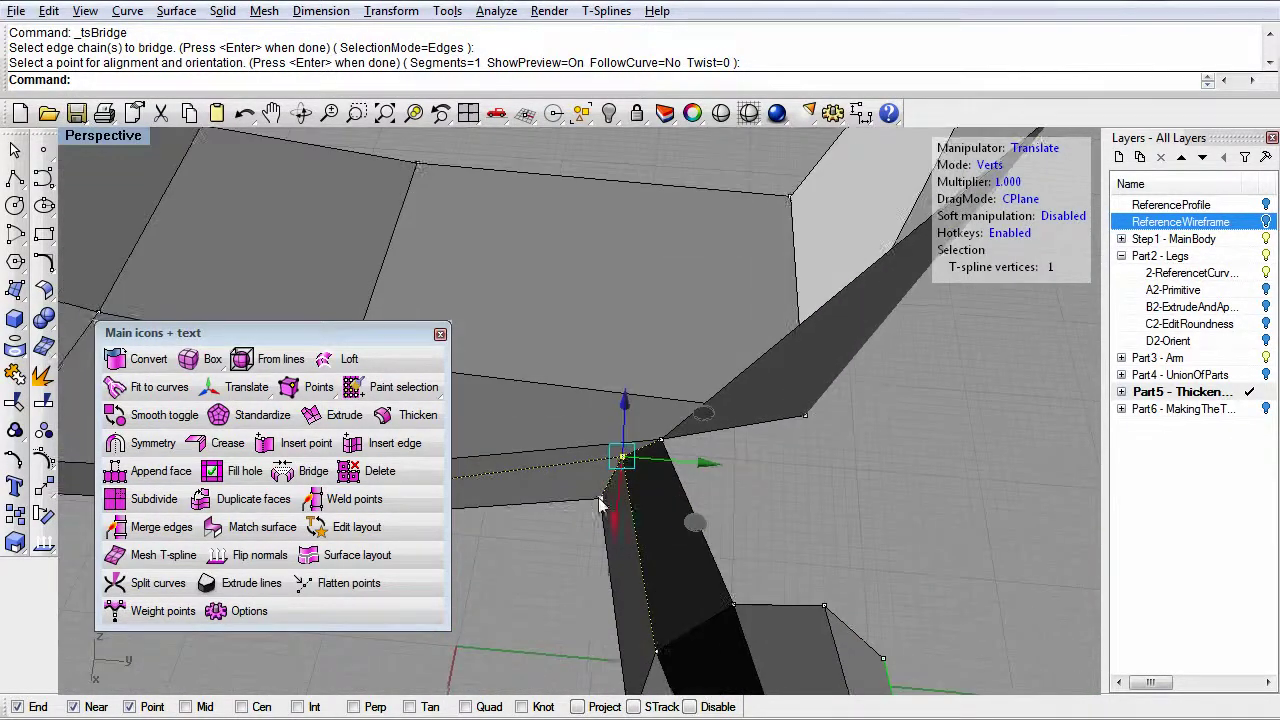
pyautogui.moveTo(603, 506); pyautogui.dragTo(580, 544)
pyautogui.click(684, 457)
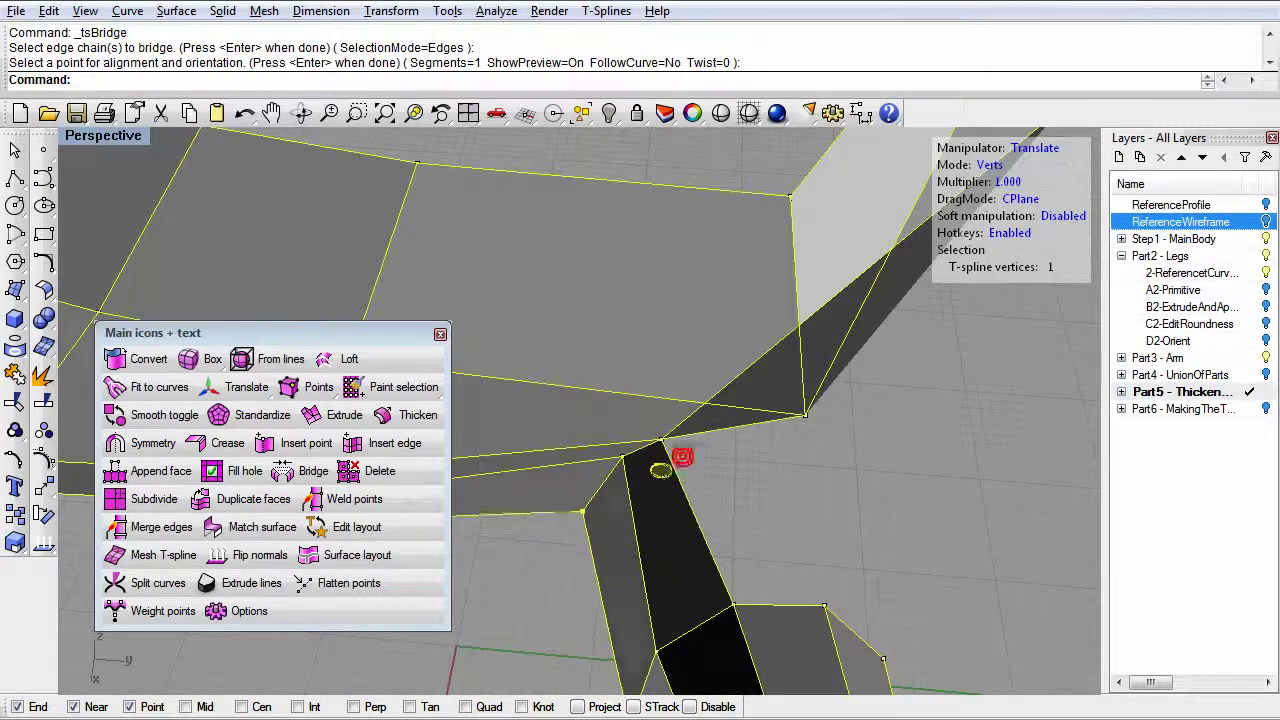
pyautogui.click(795, 481)
# - Unweld the short diagonal edge between the seat's side faces and the bridged leg
pyautogui.moveTo(758, 547)
pyautogui.mouseDown(button='right')
pyautogui.moveTo(627, 518)
pyautogui.moveTo(825, 540)
pyautogui.moveTo(672, 655)
pyautogui.moveTo(696, 535)
pyautogui.mouseUp(button='right')
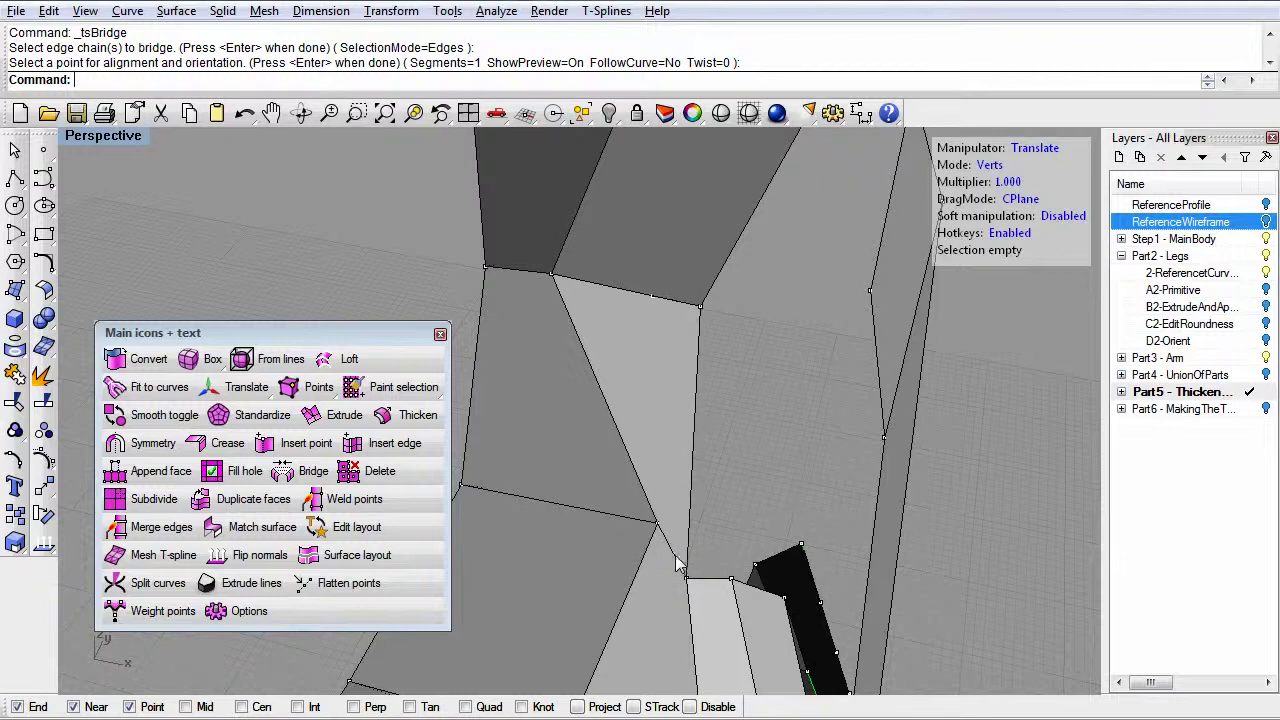
pyautogui.moveTo(648, 572); pyautogui.dragTo(671, 530, button='right')
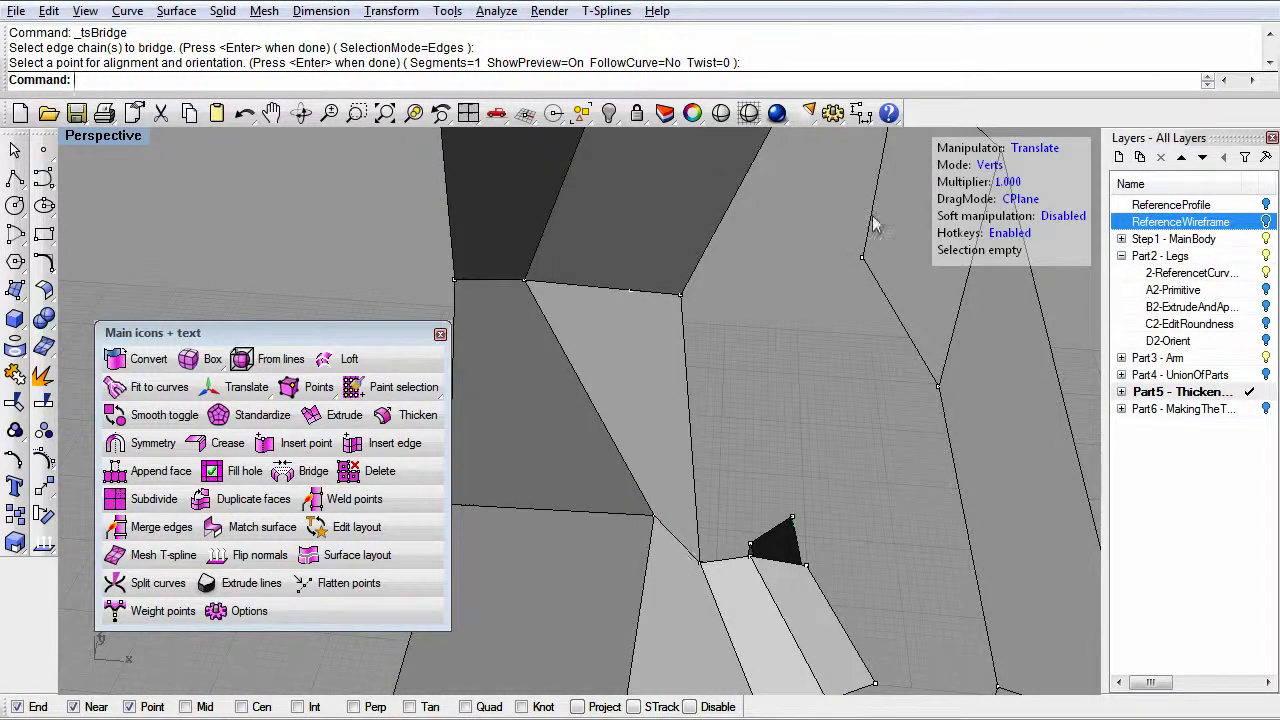
pyautogui.click(988, 165)
pyautogui.click(684, 546)
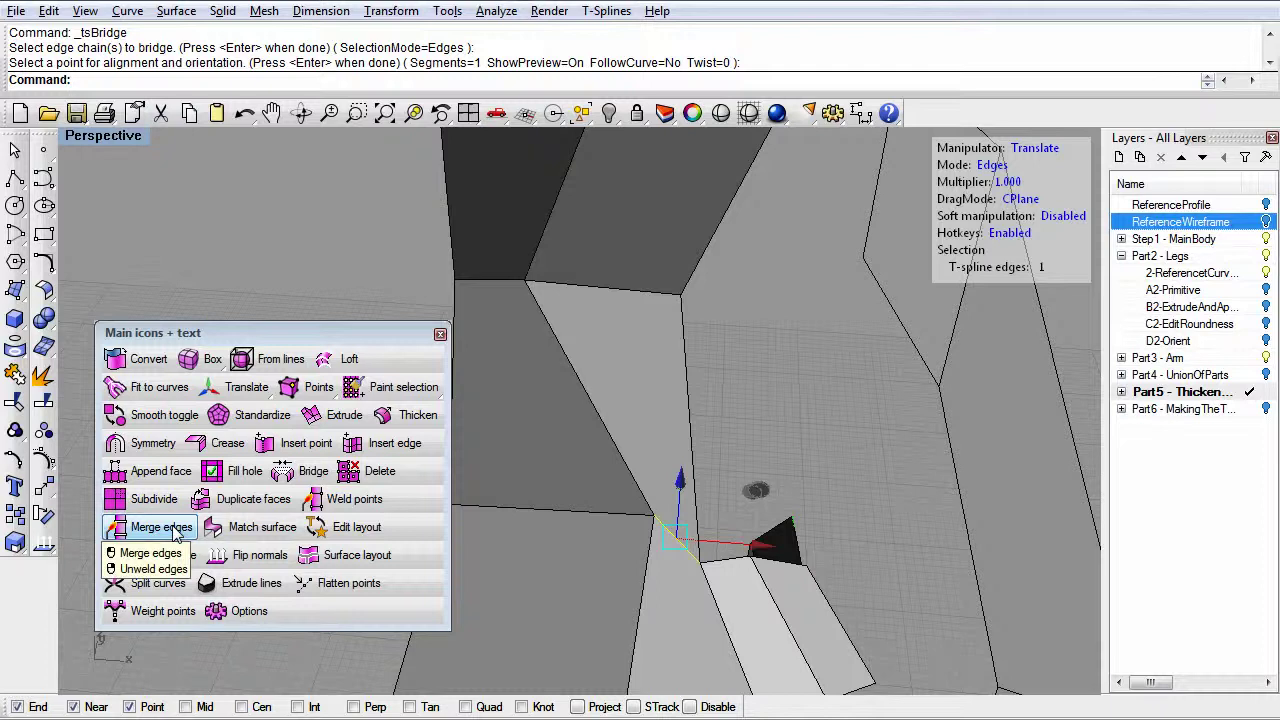
pyautogui.click(605, 11)
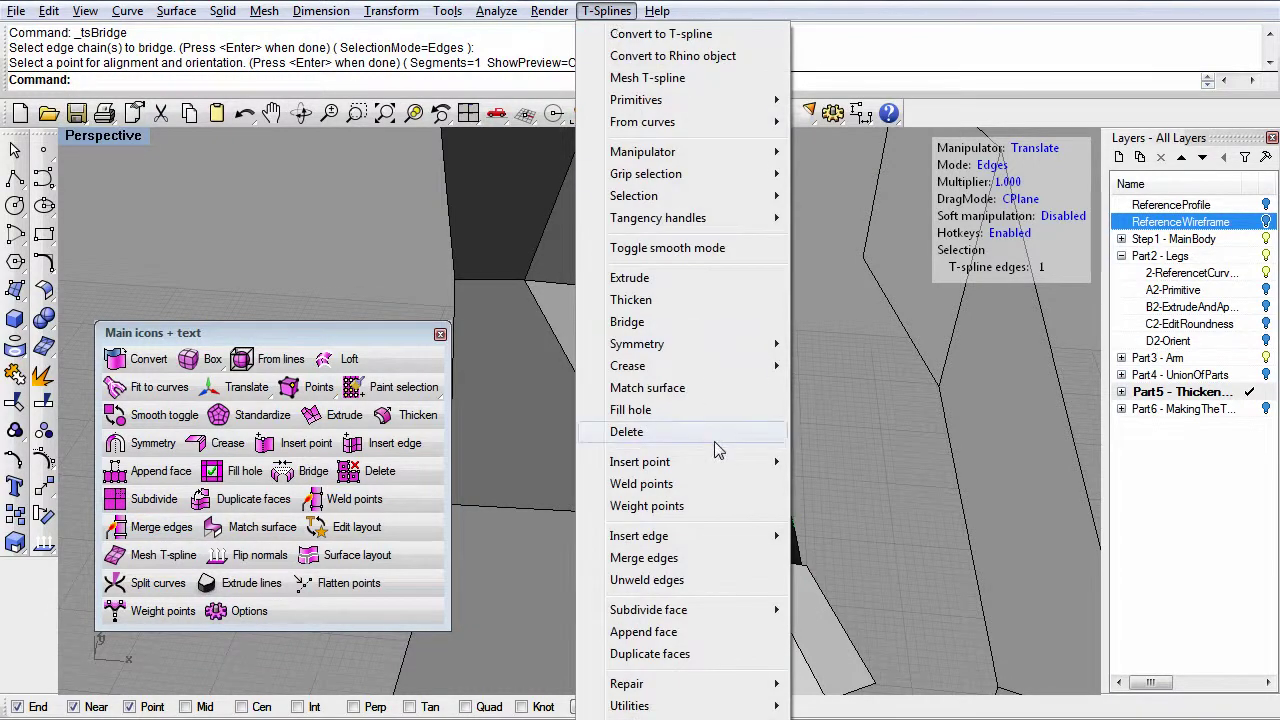
pyautogui.click(694, 580)
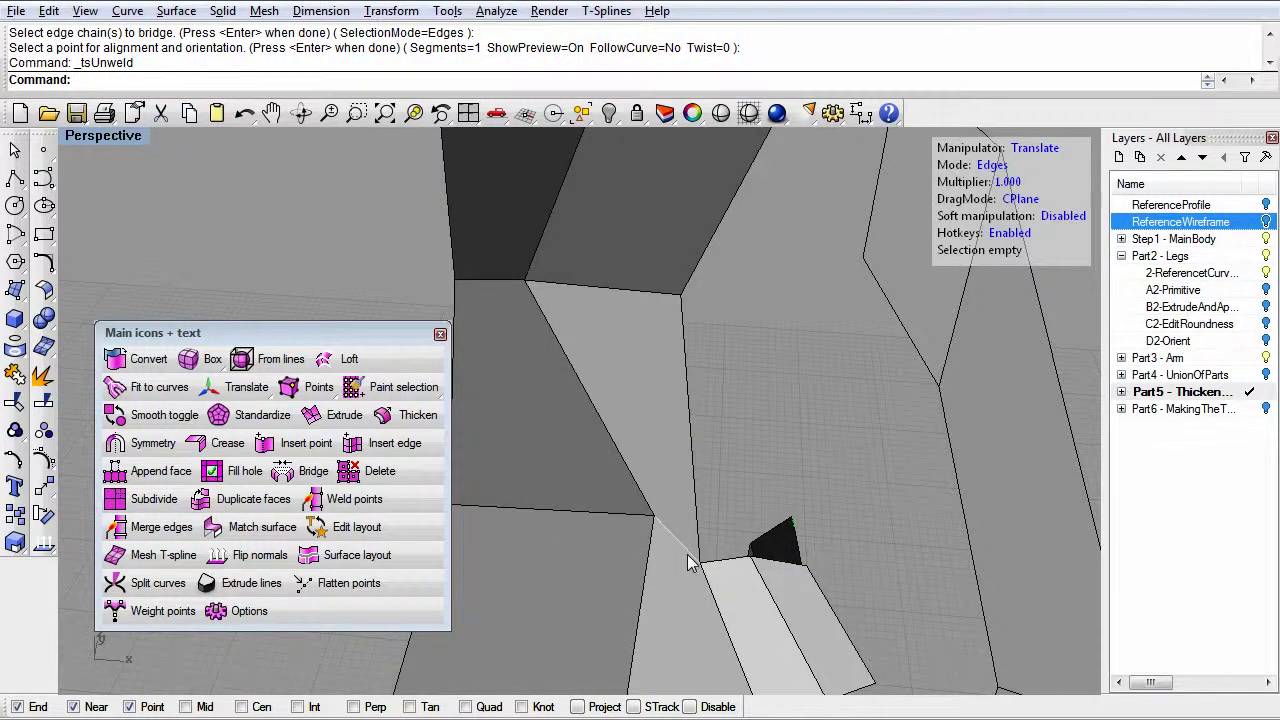
# - Try translating the unwelded vertices apart to detach the seat's side face from the bridged leg
pyautogui.click(980, 166)
pyautogui.click(700, 562)
pyautogui.moveTo(772, 628); pyautogui.dragTo(645, 635, button='right')
pyautogui.press('Escape')
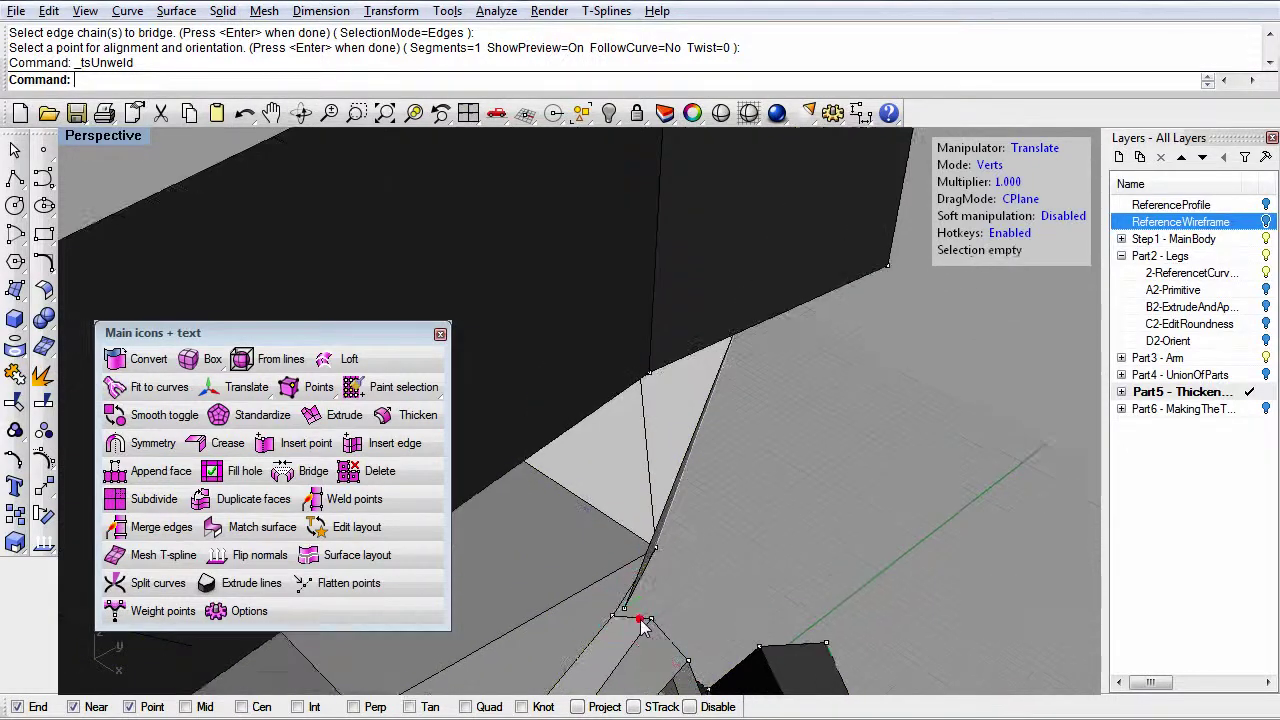
pyautogui.click(628, 614)
pyautogui.moveTo(729, 612); pyautogui.dragTo(810, 595)
pyautogui.moveTo(722, 643); pyautogui.dragTo(653, 642, button='right')
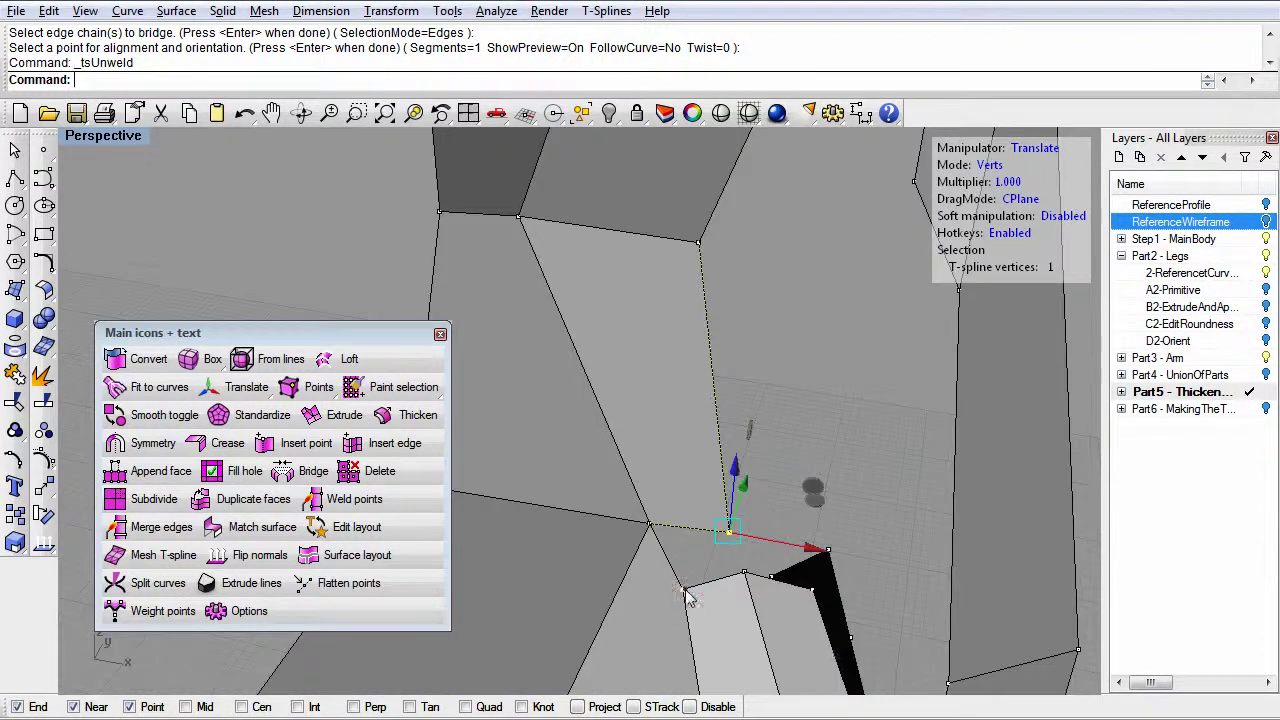
pyautogui.moveTo(686, 586); pyautogui.dragTo(766, 571, button='right')
pyautogui.moveTo(766, 556); pyautogui.dragTo(727, 527)
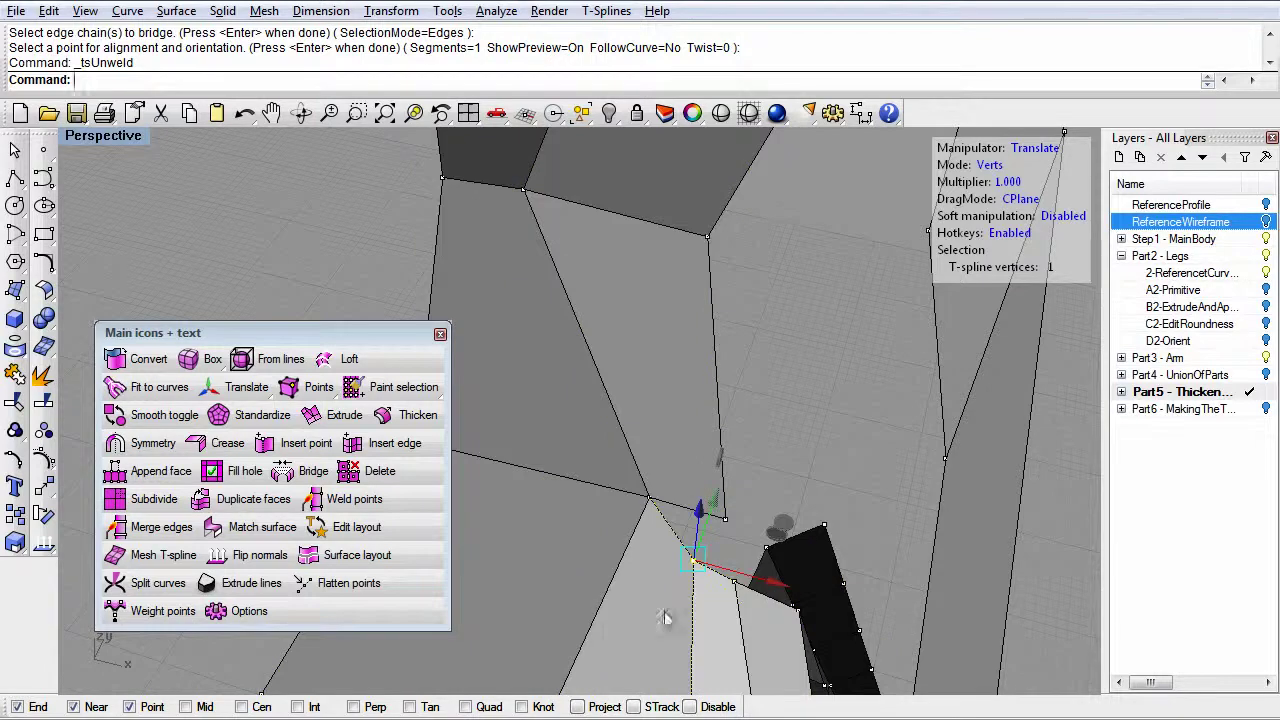
# - Undo the two vertex moves and the unwelding of the diagonal edge
pyautogui.hotkey('ctrl', 'z')
pyautogui.hotkey('ctrl', 'z')
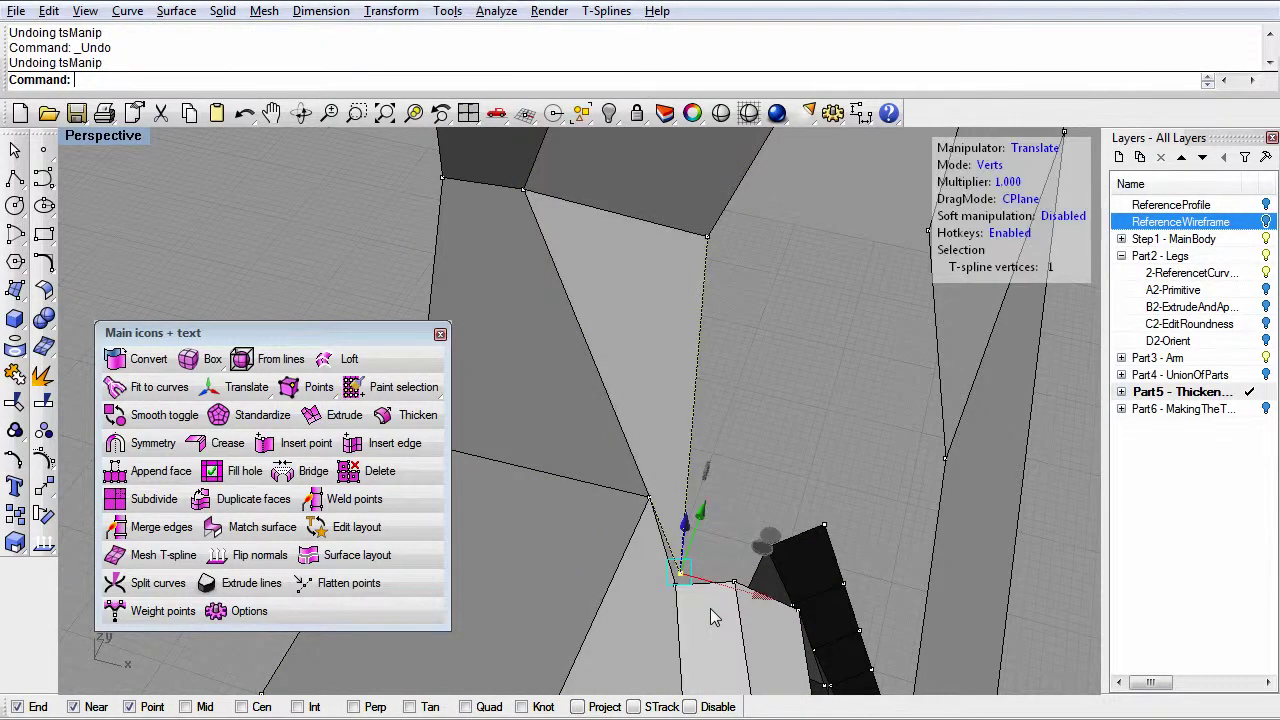
pyautogui.hotkey('ctrl', 'z')
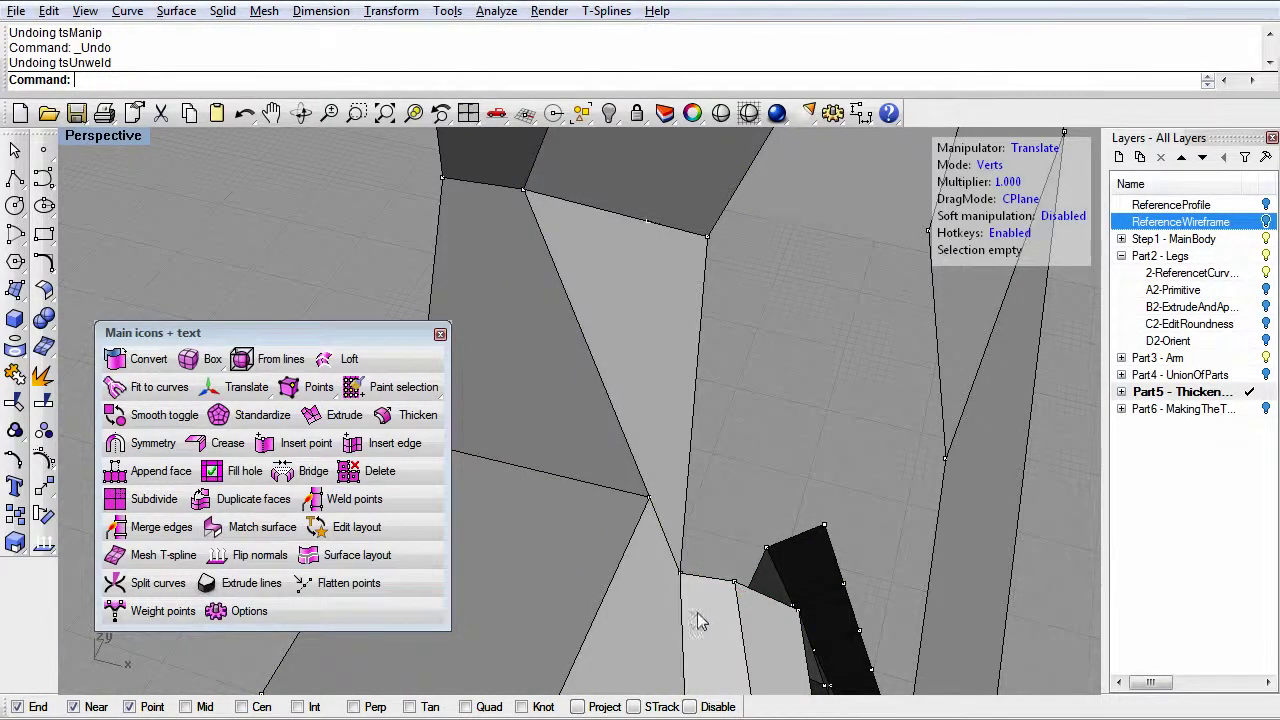
# - Box-select the welded corner vertex above the leg, try translating it, and undo the move
pyautogui.click(697, 538)
pyautogui.moveTo(663, 508); pyautogui.dragTo(713, 557)
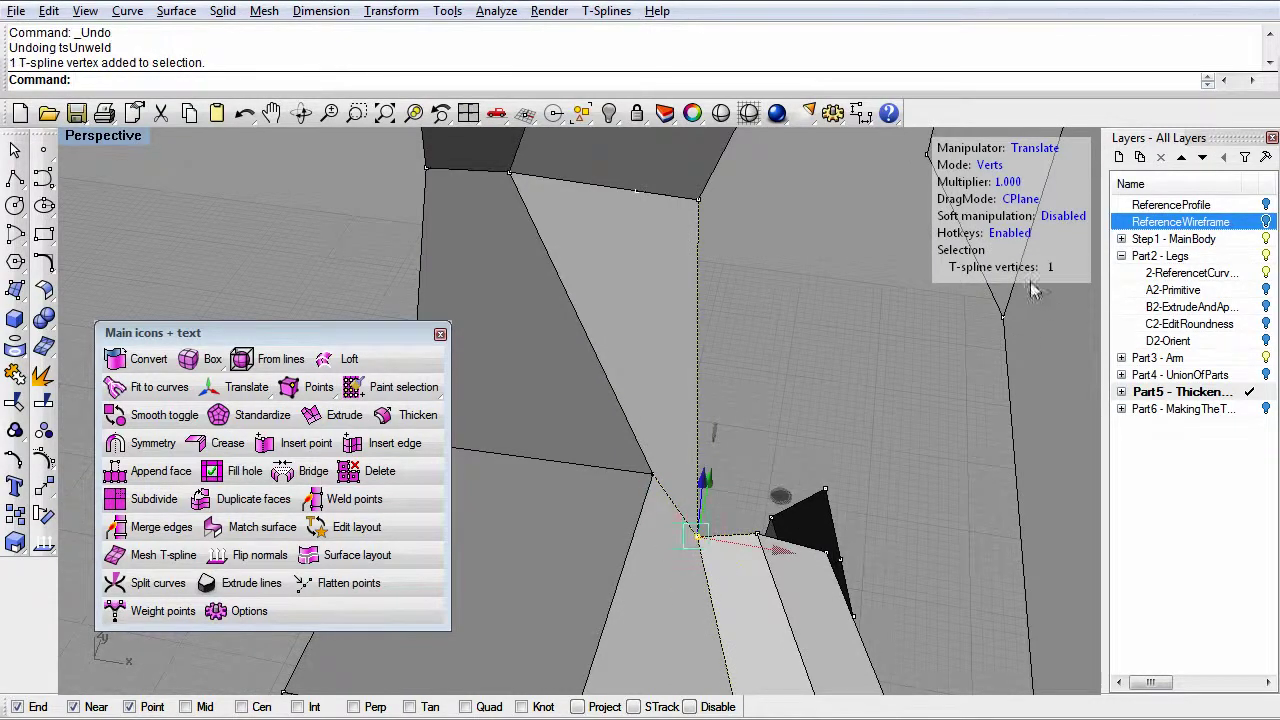
pyautogui.moveTo(785, 483); pyautogui.dragTo(808, 510)
pyautogui.hotkey('ctrl', 'z')
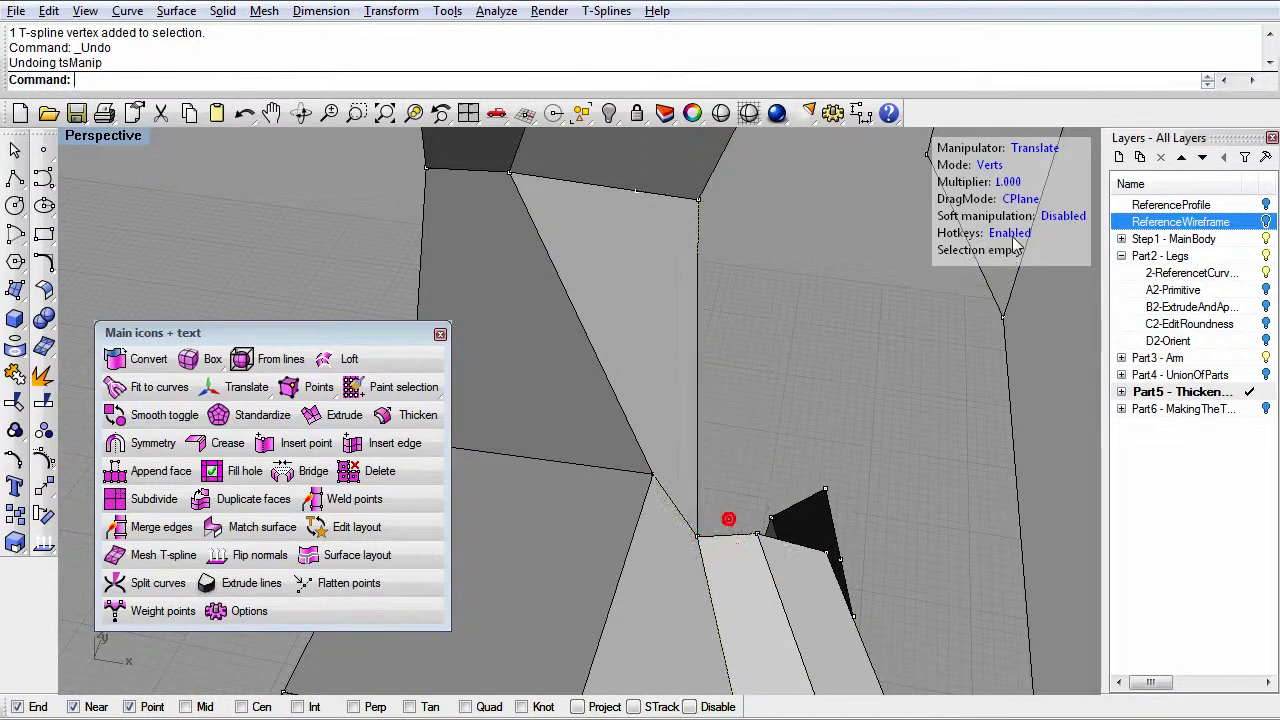
# - Unweld the diagonal edge joining the seat's side face to the bridged leg
pyautogui.click(991, 166)
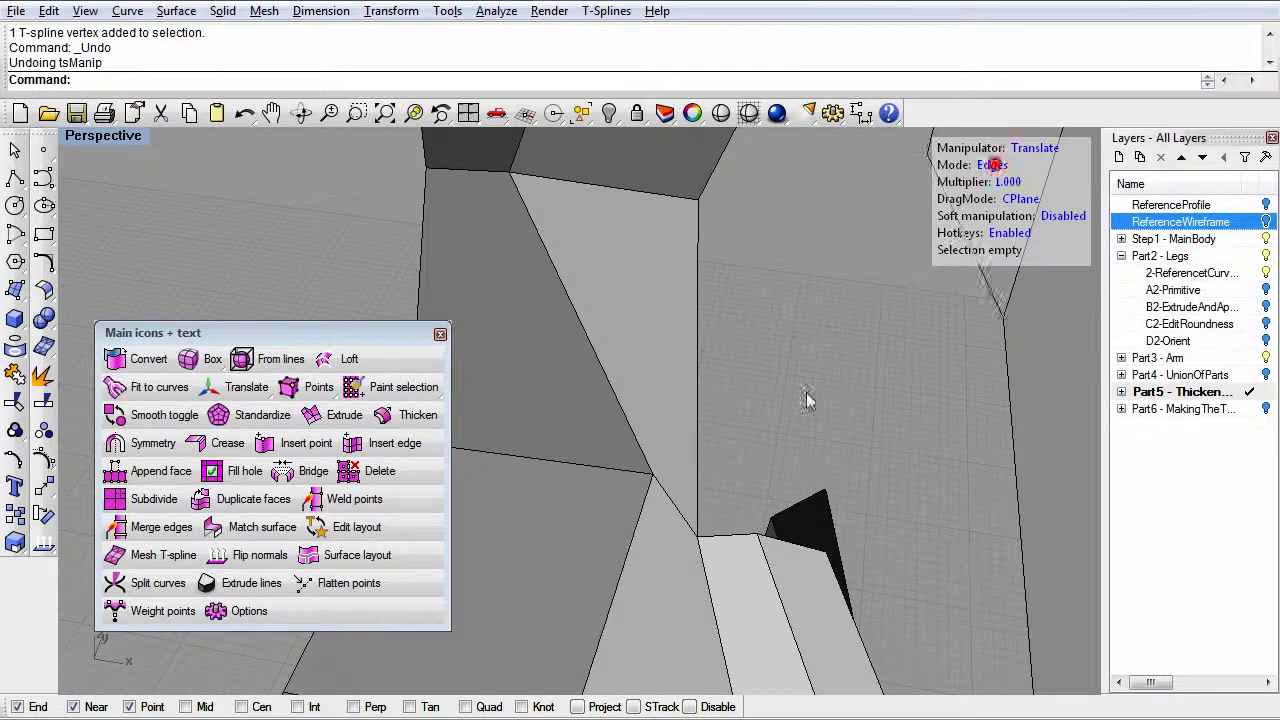
pyautogui.click(672, 521)
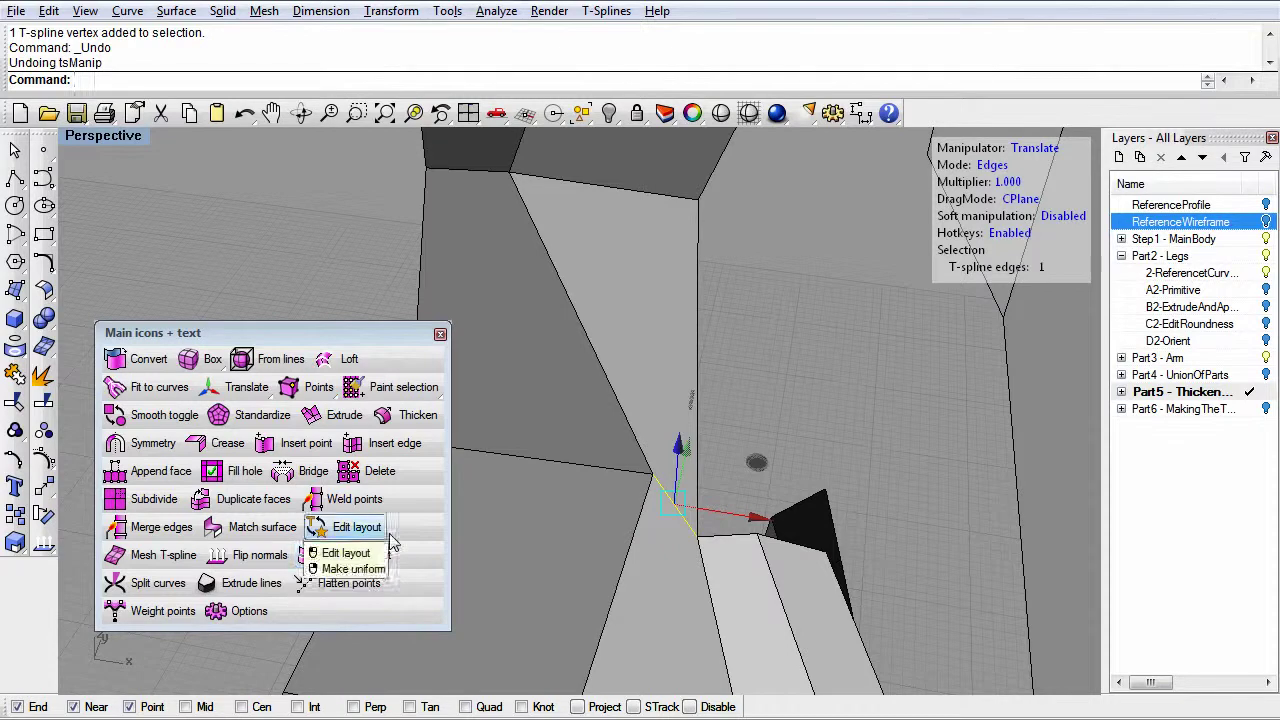
pyautogui.rightClick(155, 533)
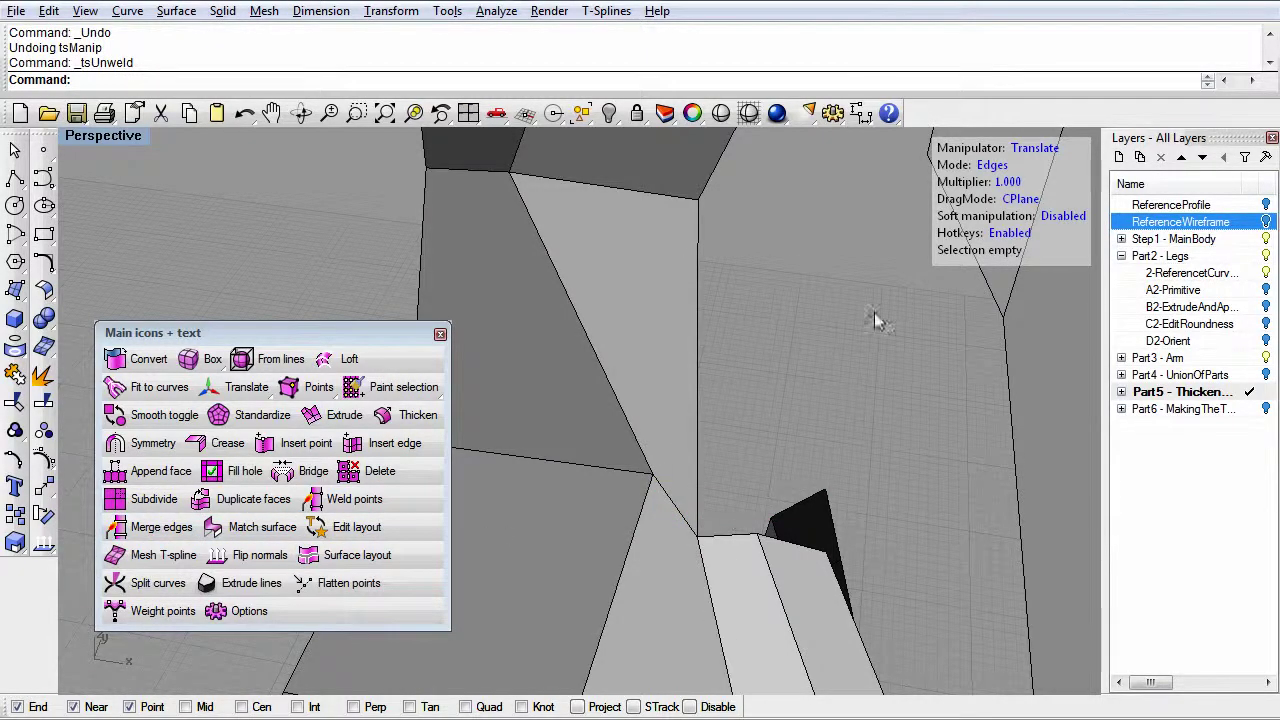
# - Pick the coincident vertices at the unwelded corner and translate them apart, moving the side face's corner away from the leg
pyautogui.click(995, 166)
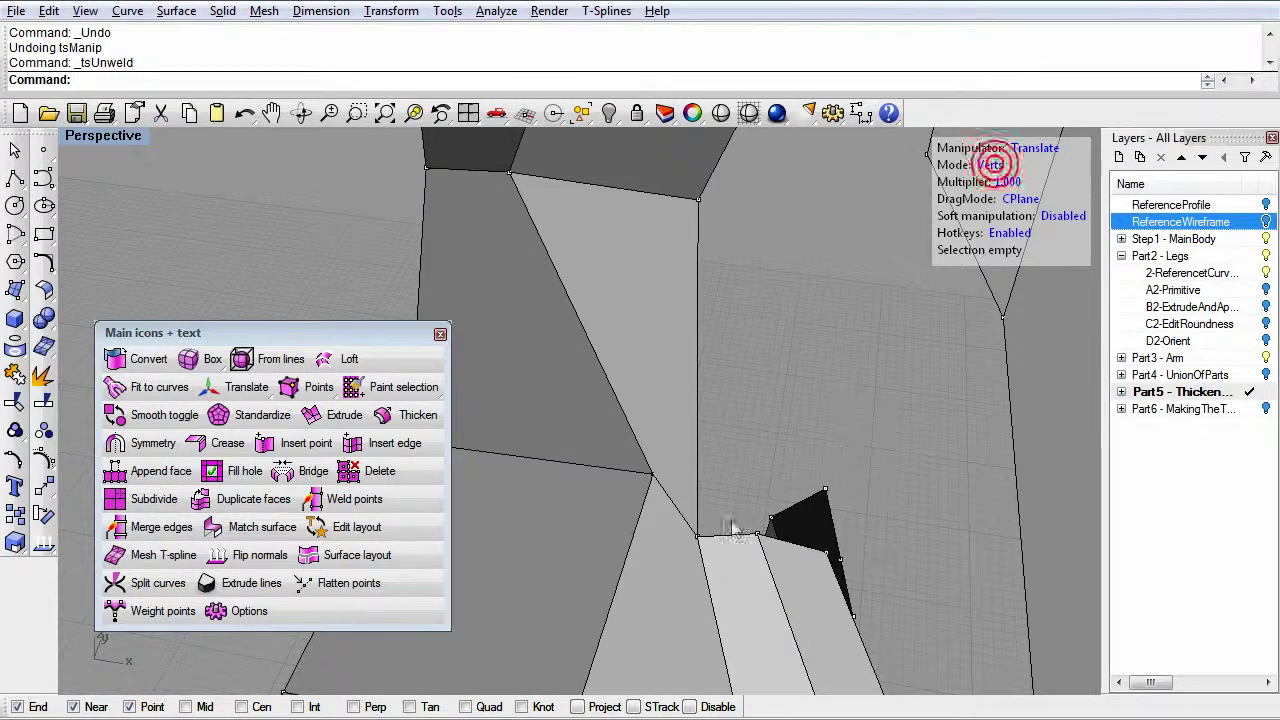
pyautogui.moveTo(722, 555); pyautogui.dragTo(724, 557)
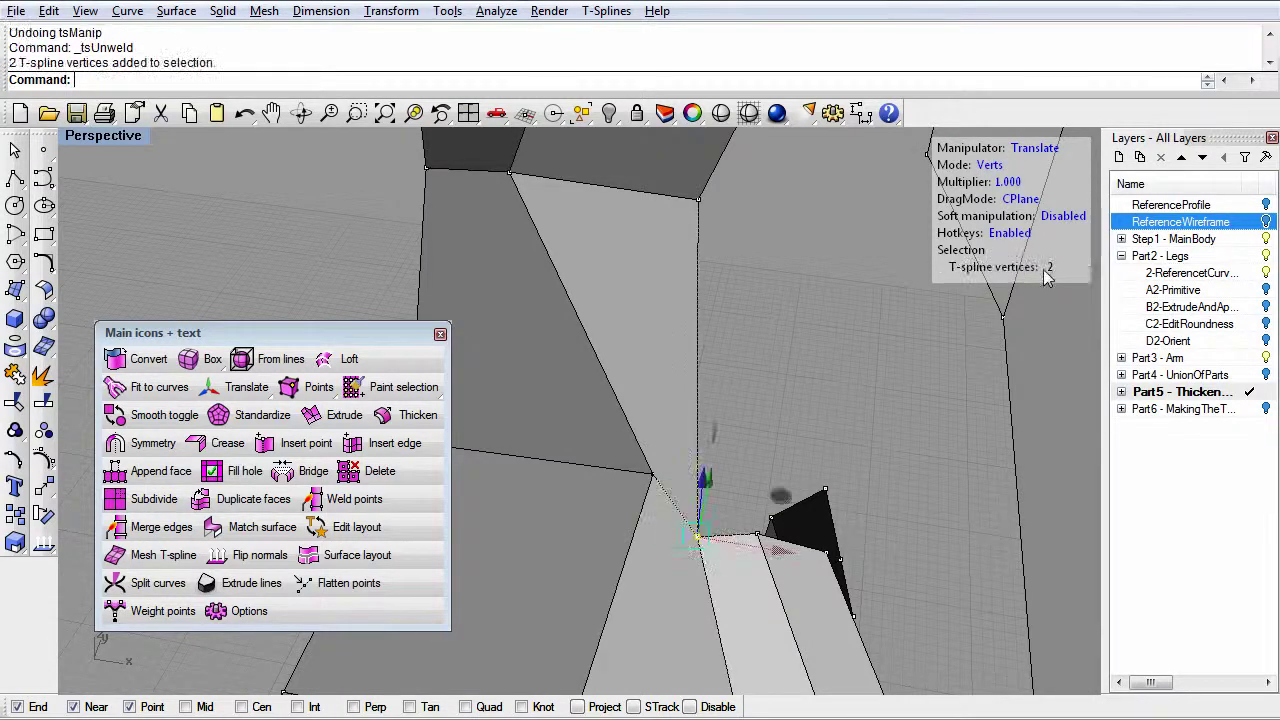
pyautogui.click(703, 528)
pyautogui.click(699, 536)
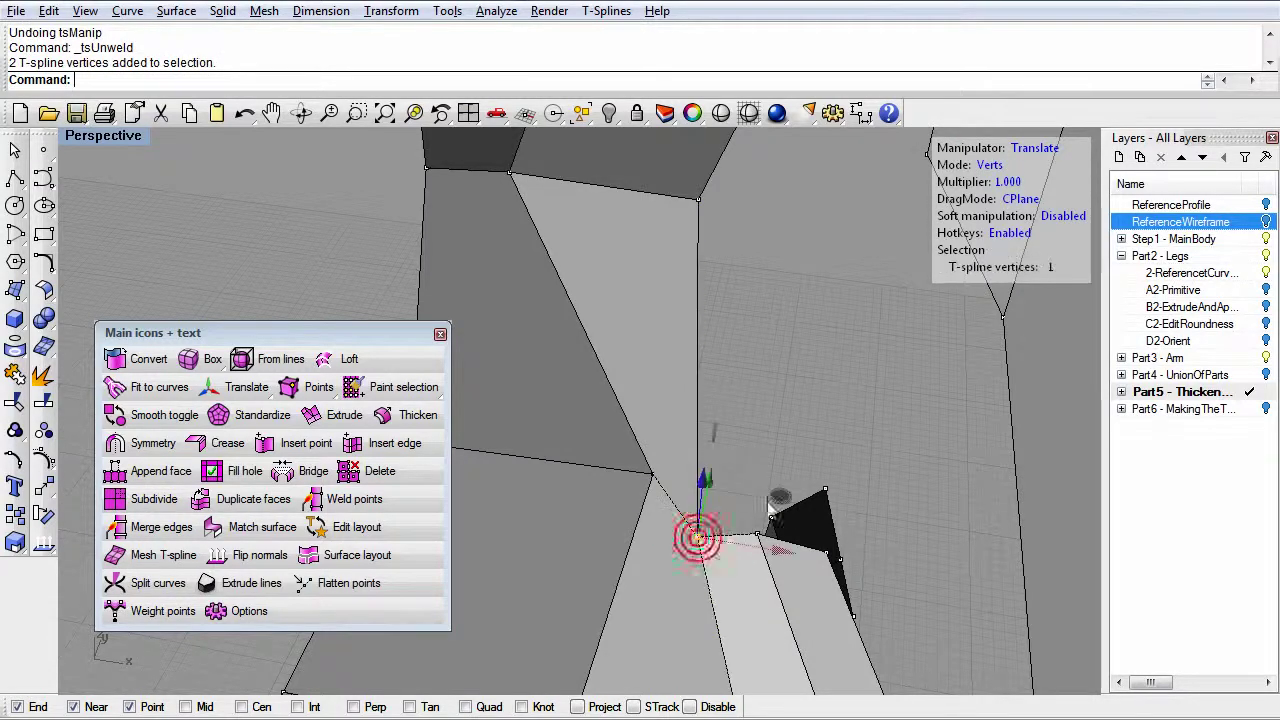
pyautogui.click(697, 541)
pyautogui.click(712, 524)
pyautogui.click(698, 542)
pyautogui.moveTo(779, 497); pyautogui.dragTo(797, 450)
pyautogui.moveTo(746, 530); pyautogui.dragTo(632, 528, button='right')
pyautogui.moveTo(738, 588); pyautogui.dragTo(766, 585)
pyautogui.moveTo(766, 590); pyautogui.dragTo(678, 560, button='right')
pyautogui.moveTo(767, 555); pyautogui.dragTo(840, 545)
pyautogui.moveTo(840, 545); pyautogui.dragTo(679, 370, button='right')
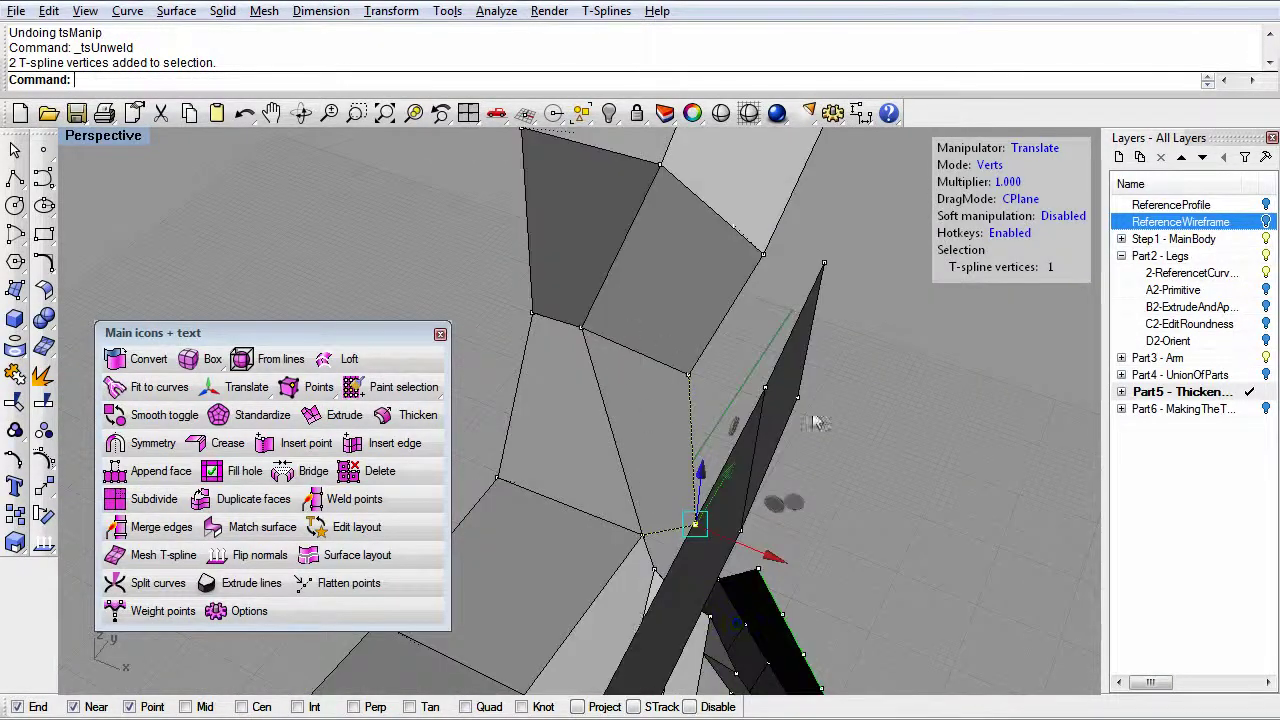
# - Extrude the free outer edge of the detached side face outward above the leg
pyautogui.moveTo(661, 537); pyautogui.dragTo(754, 548, button='right')
pyautogui.click(754, 548)
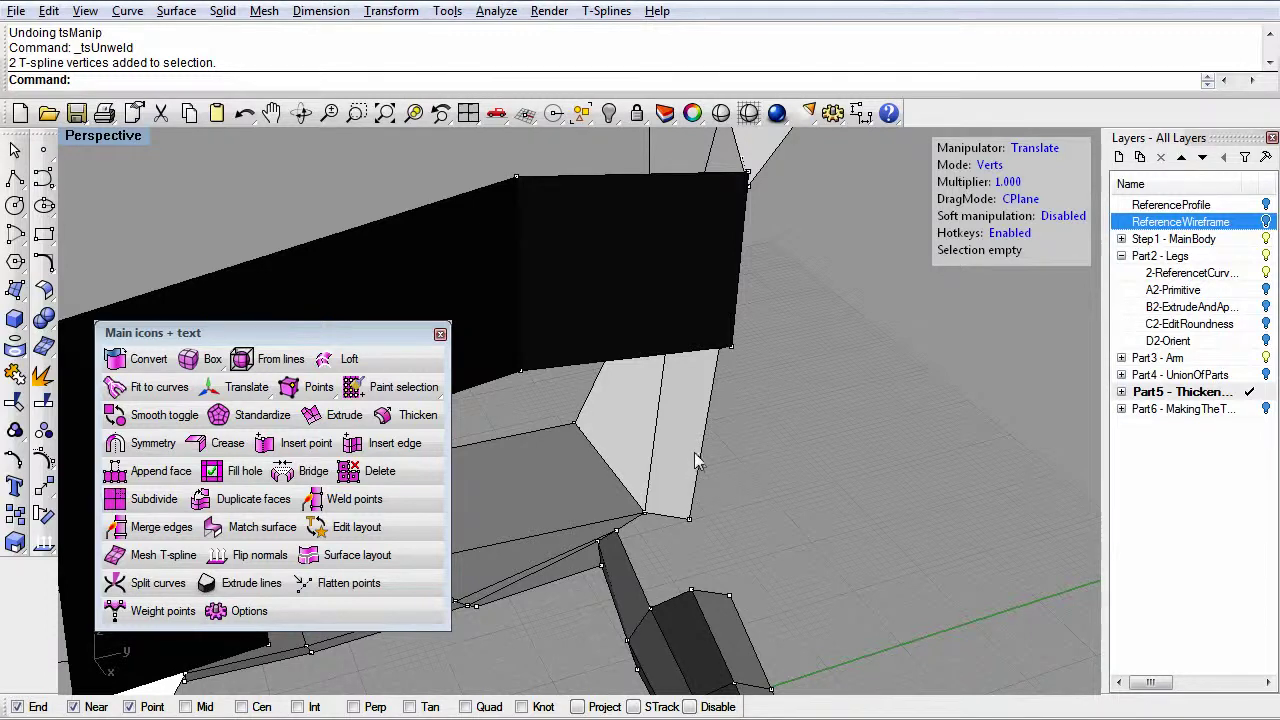
pyautogui.moveTo(701, 549); pyautogui.dragTo(667, 507, button='right')
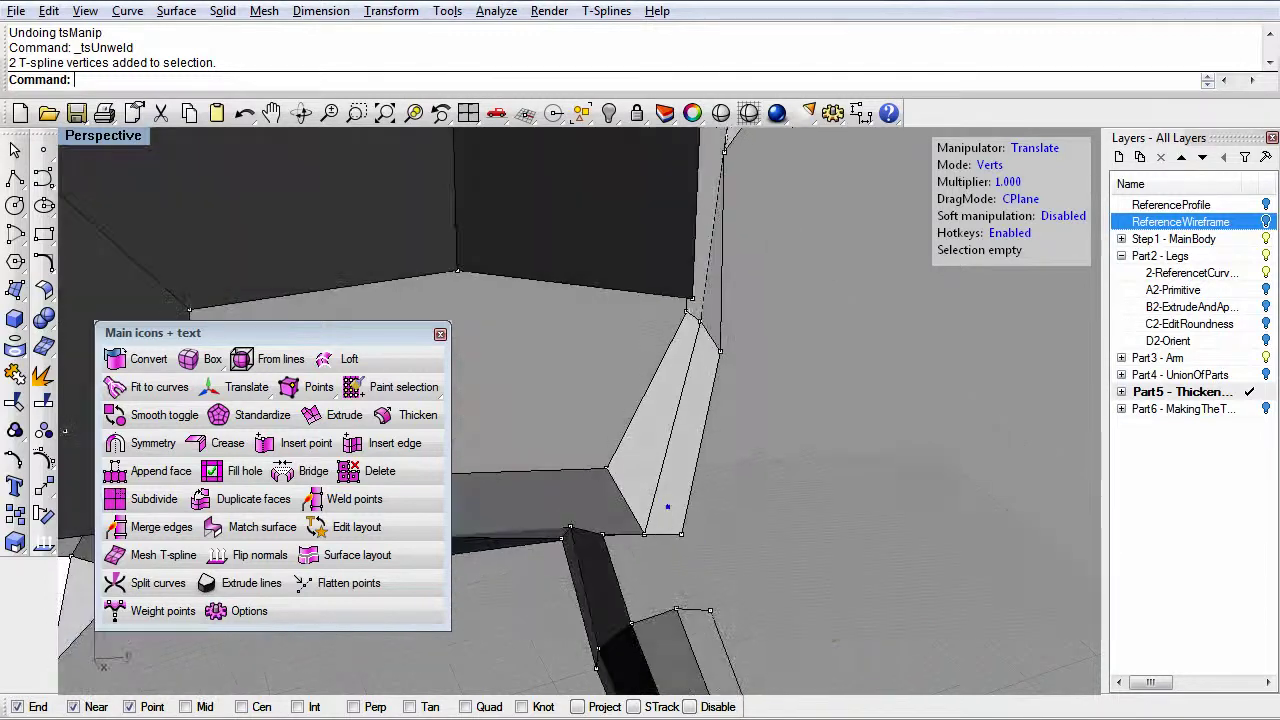
pyautogui.click(704, 427)
pyautogui.moveTo(704, 427); pyautogui.dragTo(677, 548, button='right')
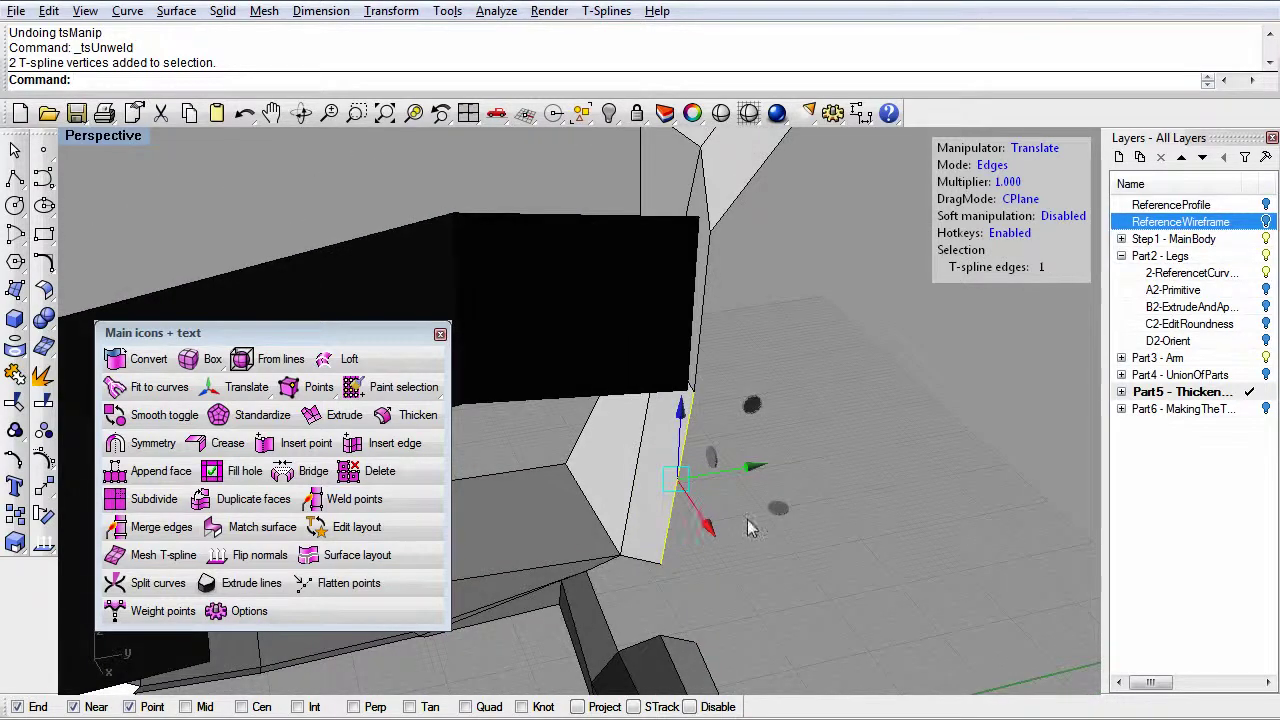
pyautogui.moveTo(823, 523); pyautogui.dragTo(641, 576, button='right')
pyautogui.click(703, 618)
# - Bridge the lower edge of the newly extruded face to the facing top edge of the leg, using one segment
pyautogui.click(696, 465)
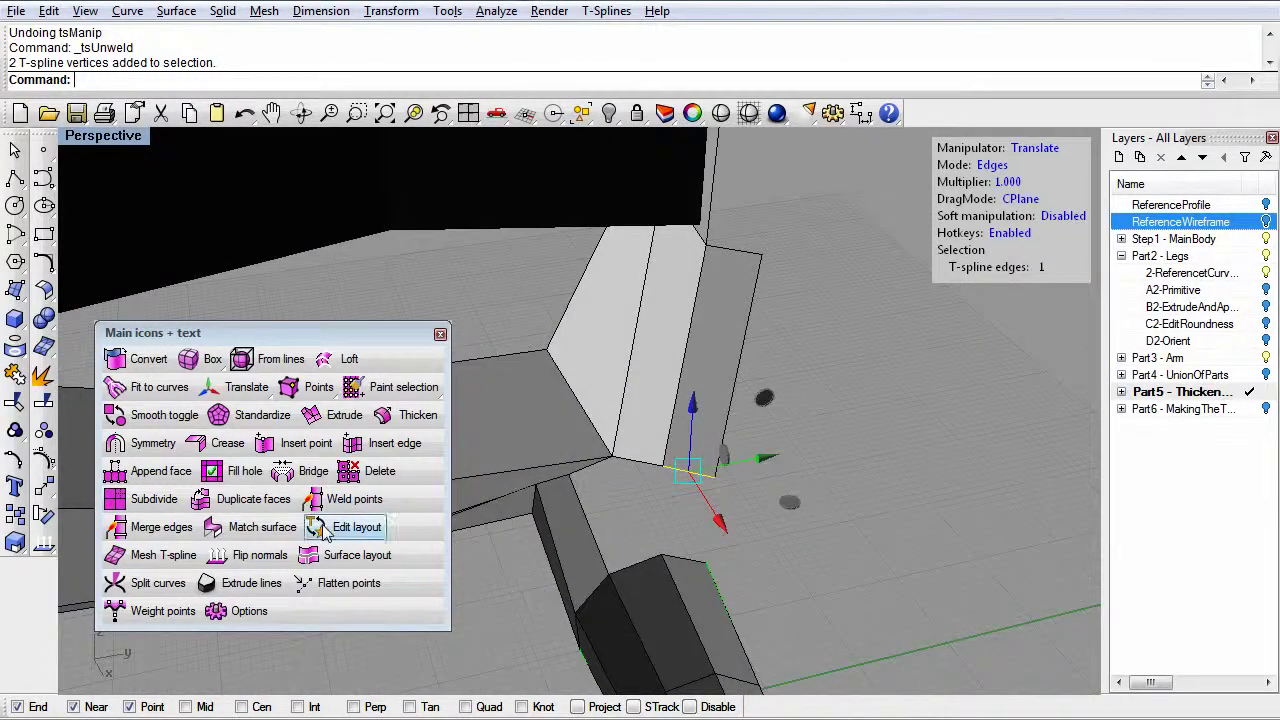
pyautogui.keyDown('shift'); pyautogui.click(688, 563); pyautogui.keyUp('shift')
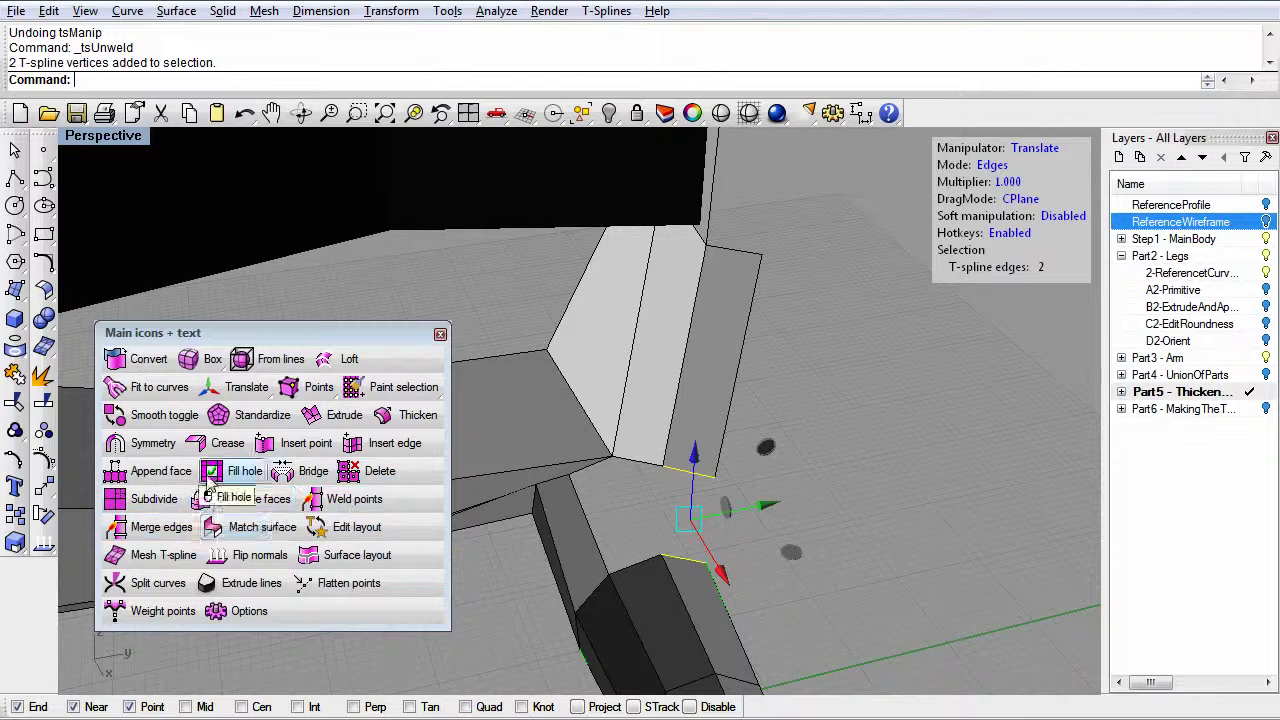
pyautogui.click(306, 471)
pyautogui.press('Return')
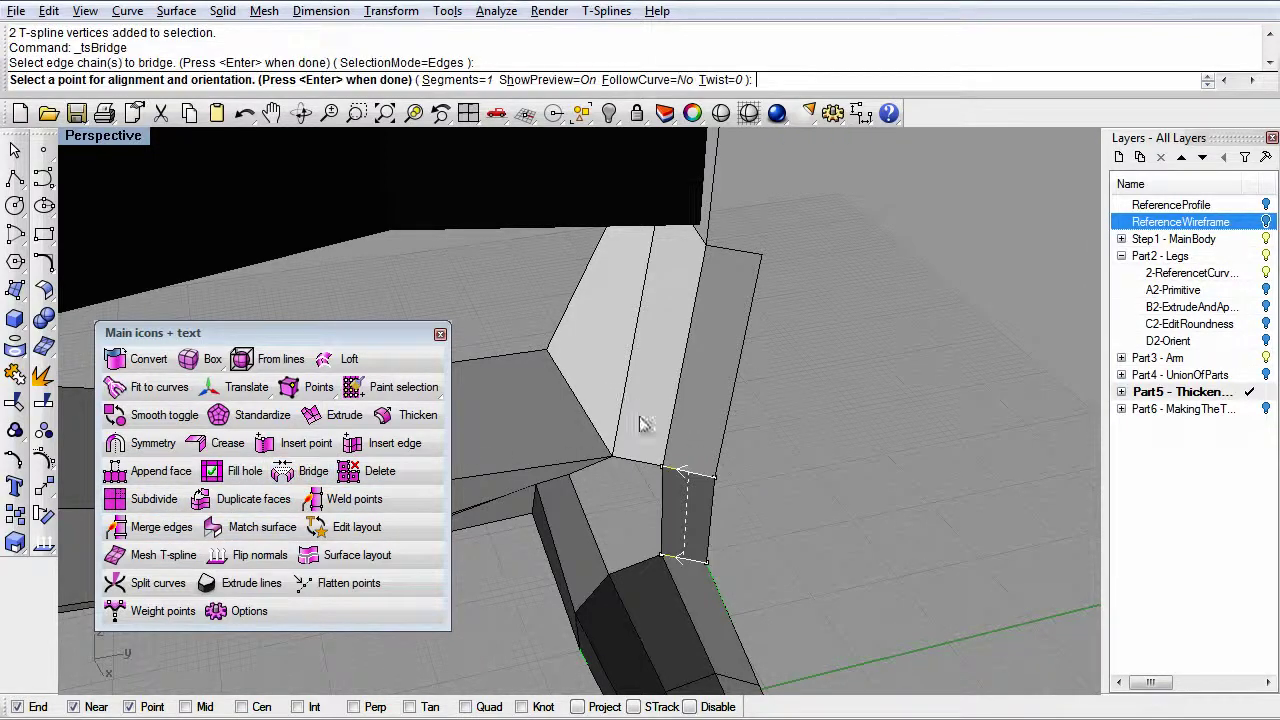
pyautogui.press('Return')
pyautogui.moveTo(684, 468); pyautogui.dragTo(660, 562, button='right')
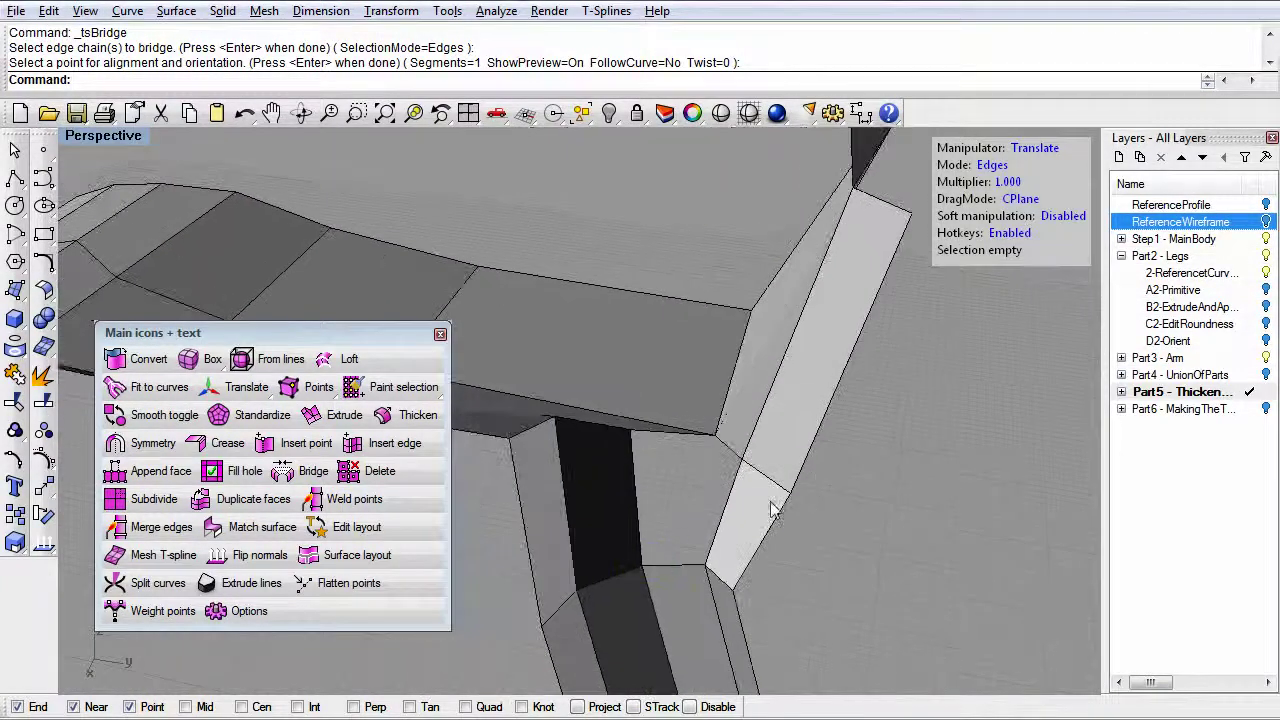
# - Try to fill the five-sided hole between the seat corner, the leg and the newly bridged face, using all its border edges
pyautogui.moveTo(735, 538); pyautogui.dragTo(666, 569, button='right')
pyautogui.click(666, 569)
pyautogui.keyDown('shift'); pyautogui.click(668, 433); pyautogui.keyUp('shift')
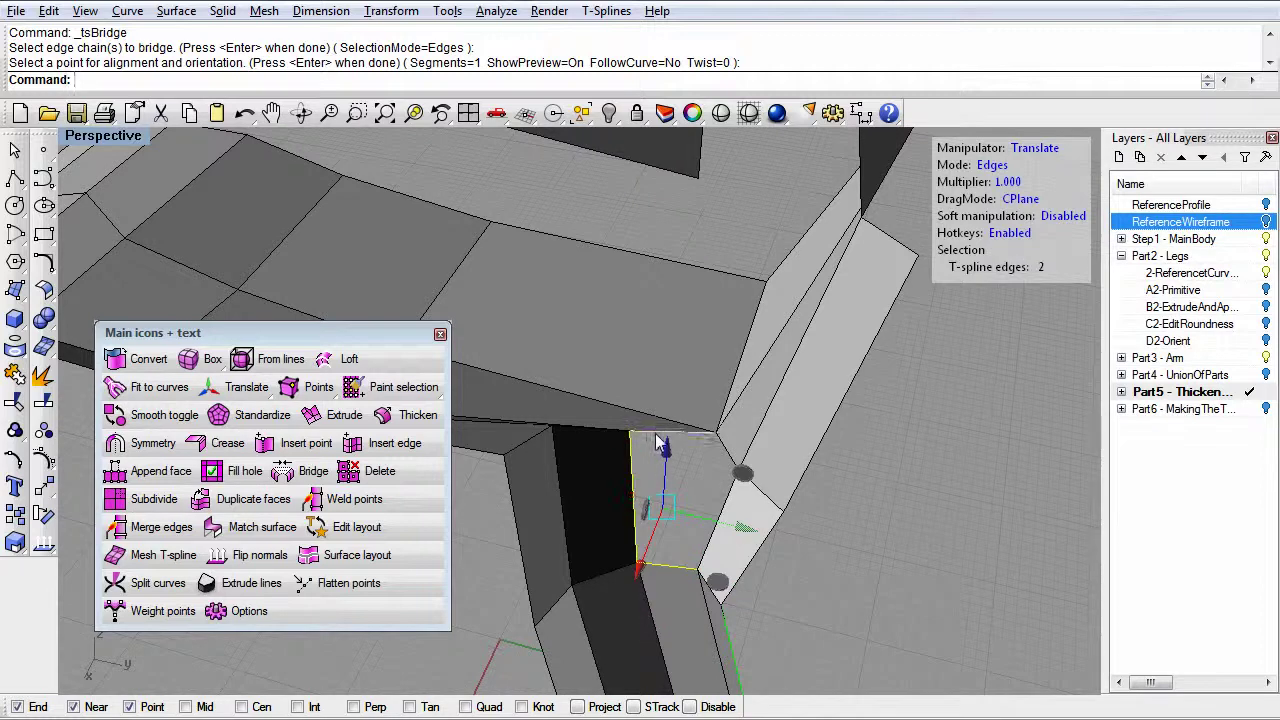
pyautogui.keyDown('shift'); pyautogui.click(708, 500); pyautogui.keyUp('shift')
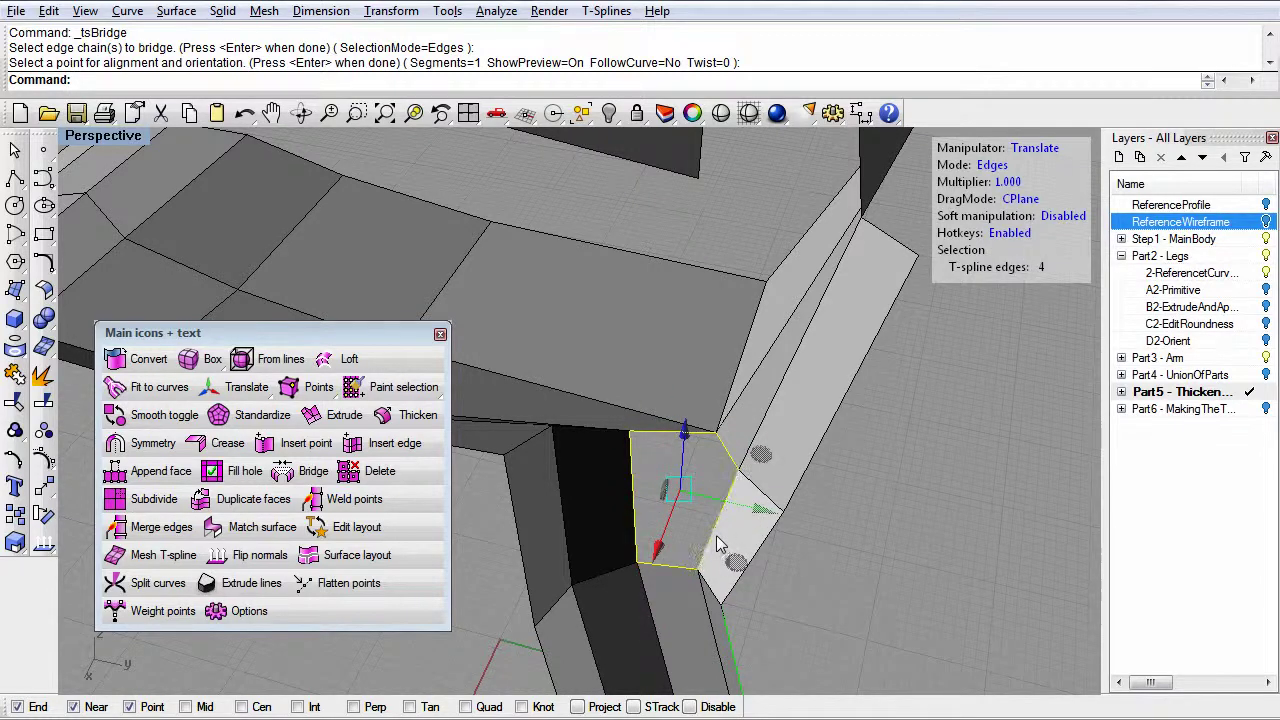
pyautogui.moveTo(740, 562); pyautogui.dragTo(748, 531, button='right')
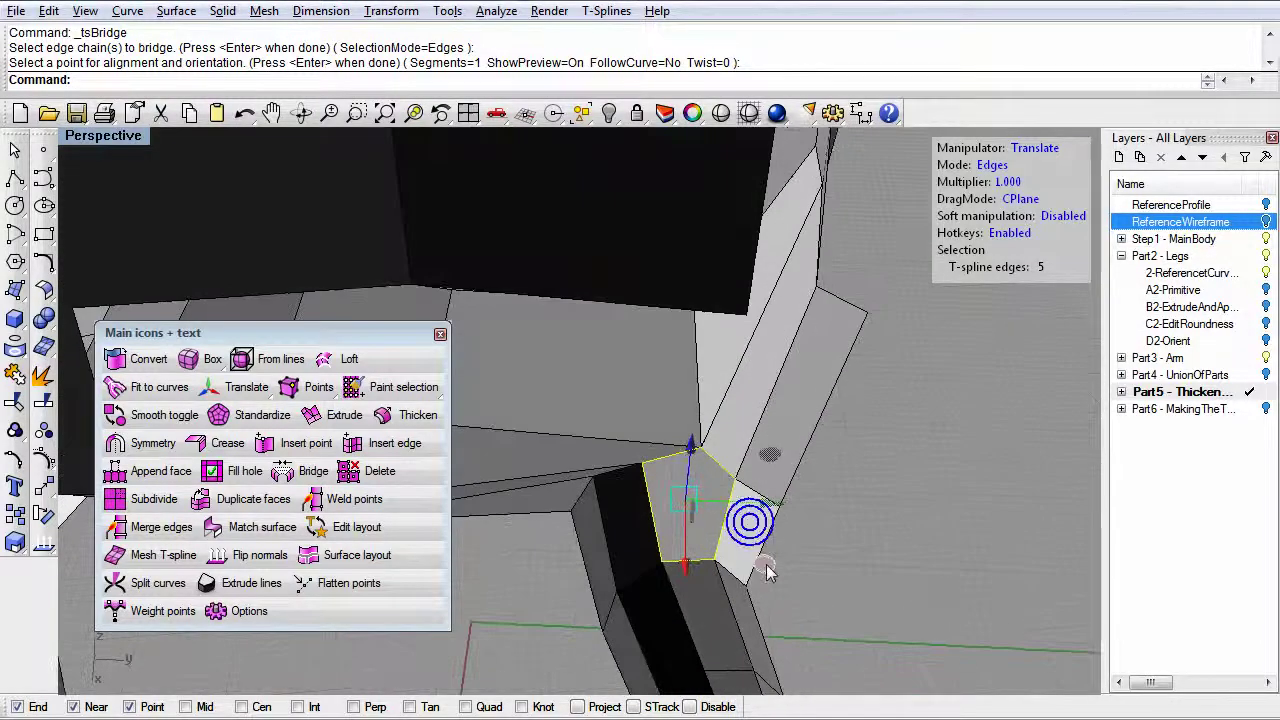
pyautogui.click(240, 471)
pyautogui.moveTo(628, 566); pyautogui.dragTo(817, 587, button='right')
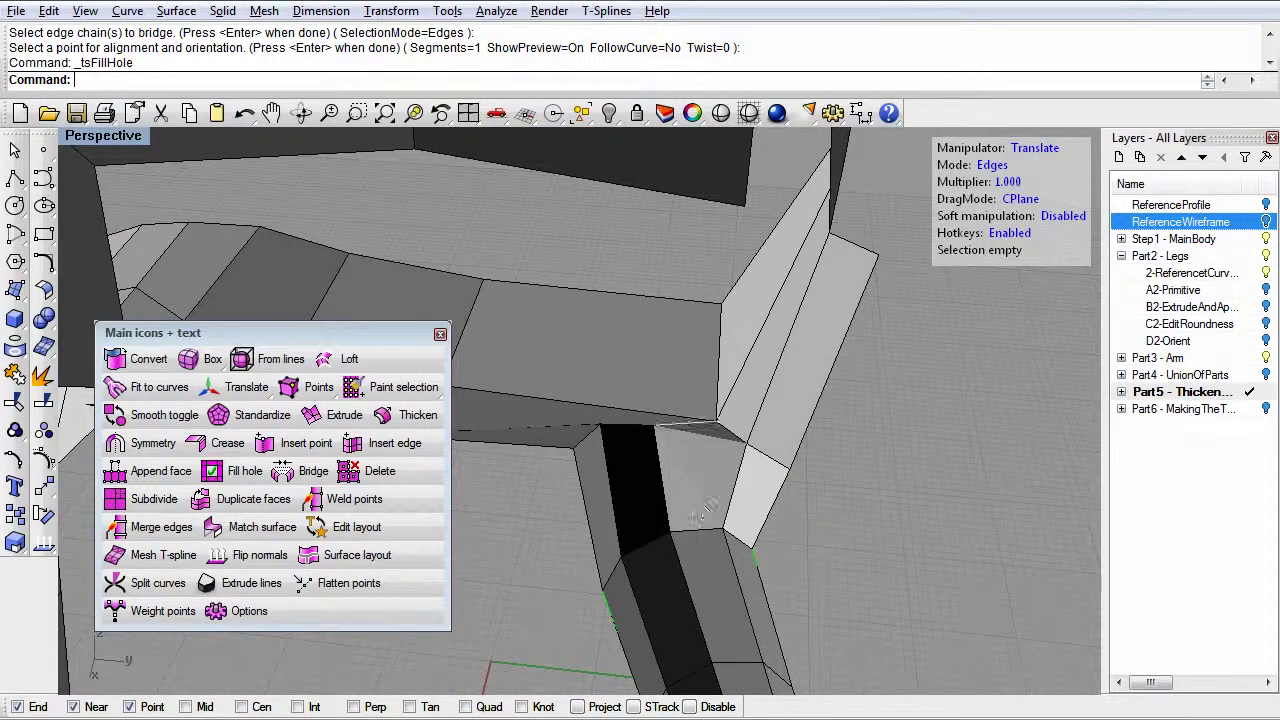
# - Turn on smooth display for the chair surface and examine the shaded transition between the seat and leg around the filled hole
pyautogui.click(155, 415)
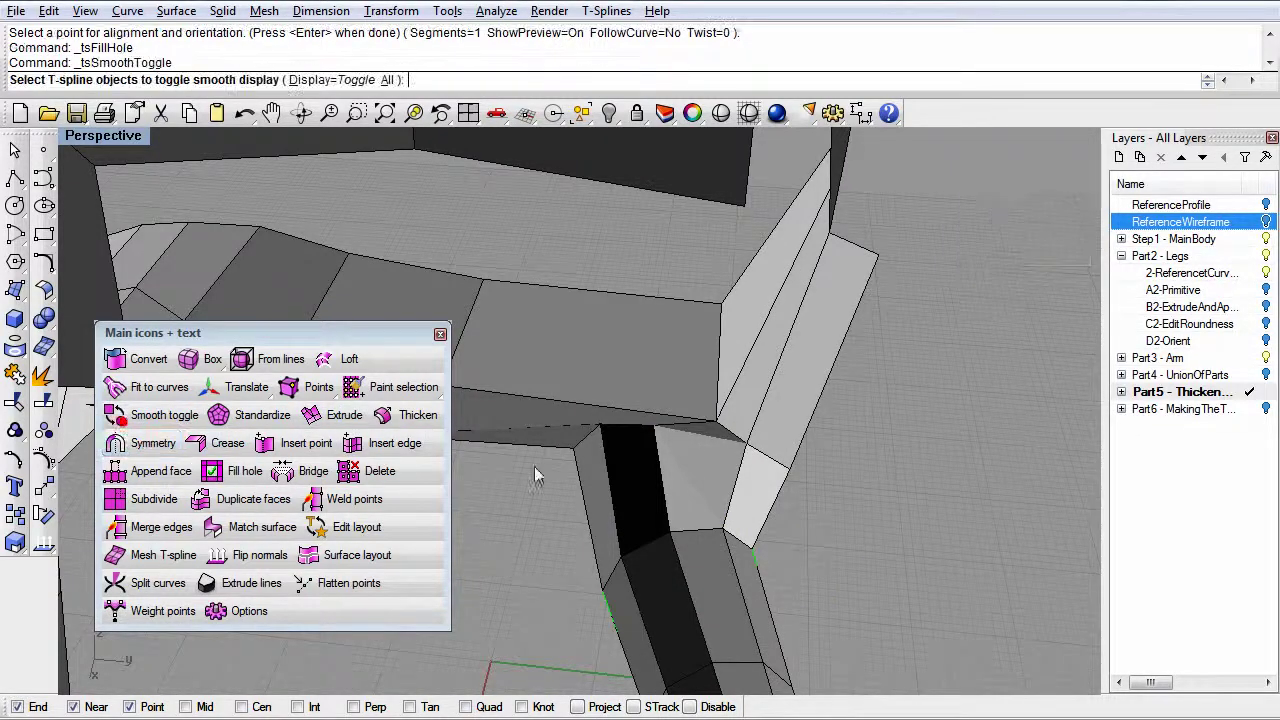
pyautogui.click(674, 472)
pyautogui.press('Return')
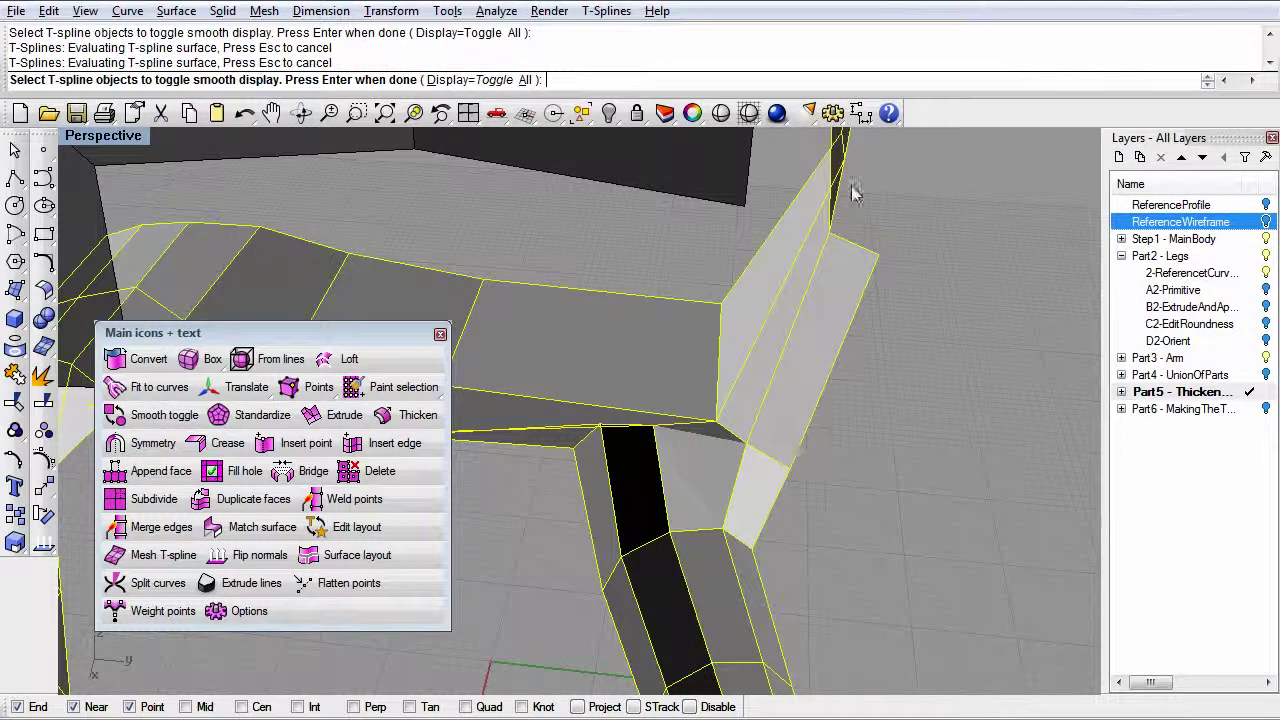
pyautogui.moveTo(812, 362); pyautogui.dragTo(689, 423, button='right')
pyautogui.click(720, 112)
pyautogui.moveTo(700, 250)
pyautogui.mouseDown(button='right')
pyautogui.moveTo(708, 286)
pyautogui.moveTo(614, 428)
pyautogui.moveTo(678, 444)
pyautogui.moveTo(631, 514)
pyautogui.moveTo(720, 477)
pyautogui.moveTo(490, 475)
pyautogui.moveTo(625, 480)
pyautogui.moveTo(592, 240)
pyautogui.moveTo(540, 175)
pyautogui.mouseUp(button='right')
pyautogui.moveTo(632, 432); pyautogui.dragTo(665, 470, button='right')
pyautogui.moveTo(833, 498); pyautogui.dragTo(798, 502, button='right')
# - Undo the smooth display toggle, the five-sided hole fill and the bridge between the side face and the leg
pyautogui.hotkey('ctrl', 'z')
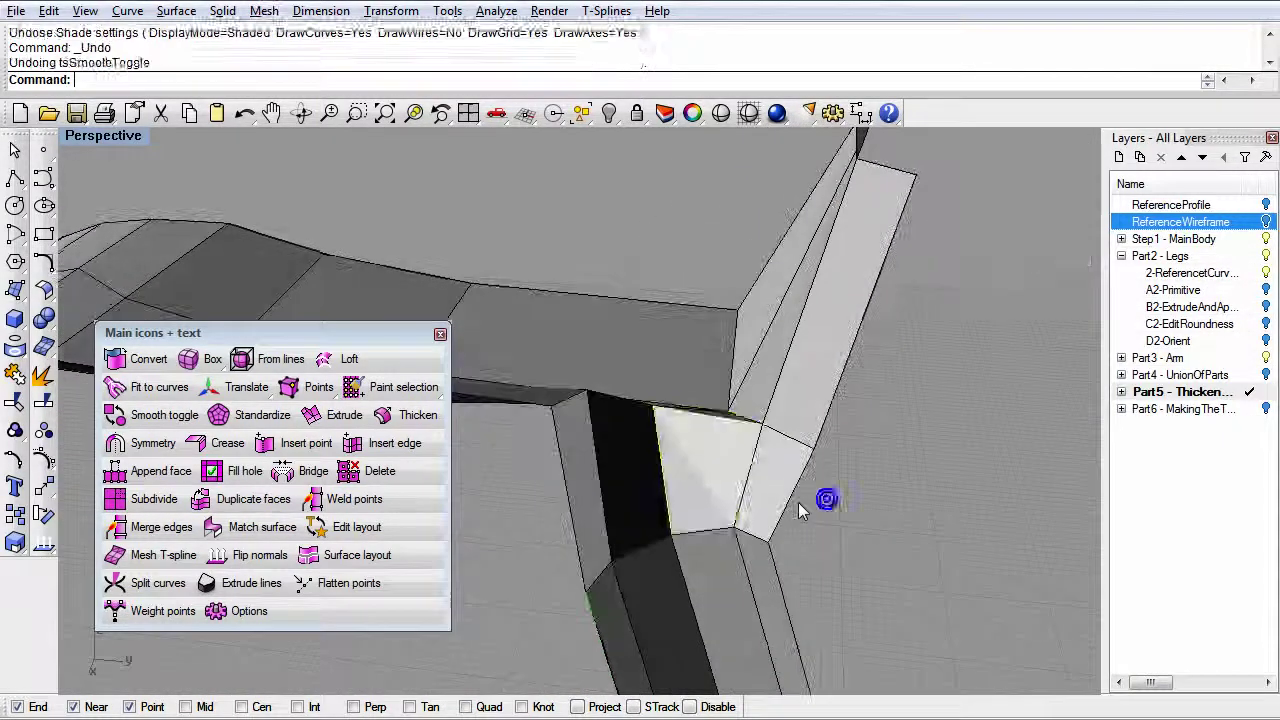
pyautogui.hotkey('ctrl', 'z')
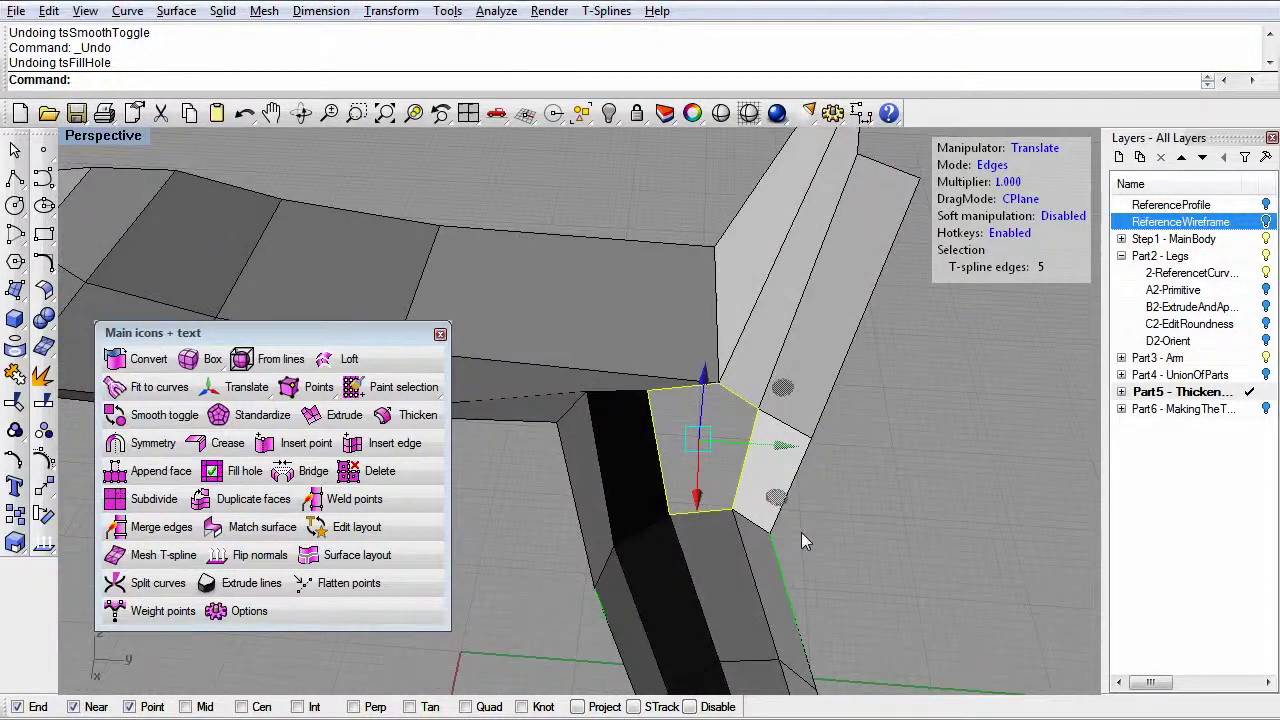
pyautogui.moveTo(692, 455); pyautogui.dragTo(678, 432, button='right')
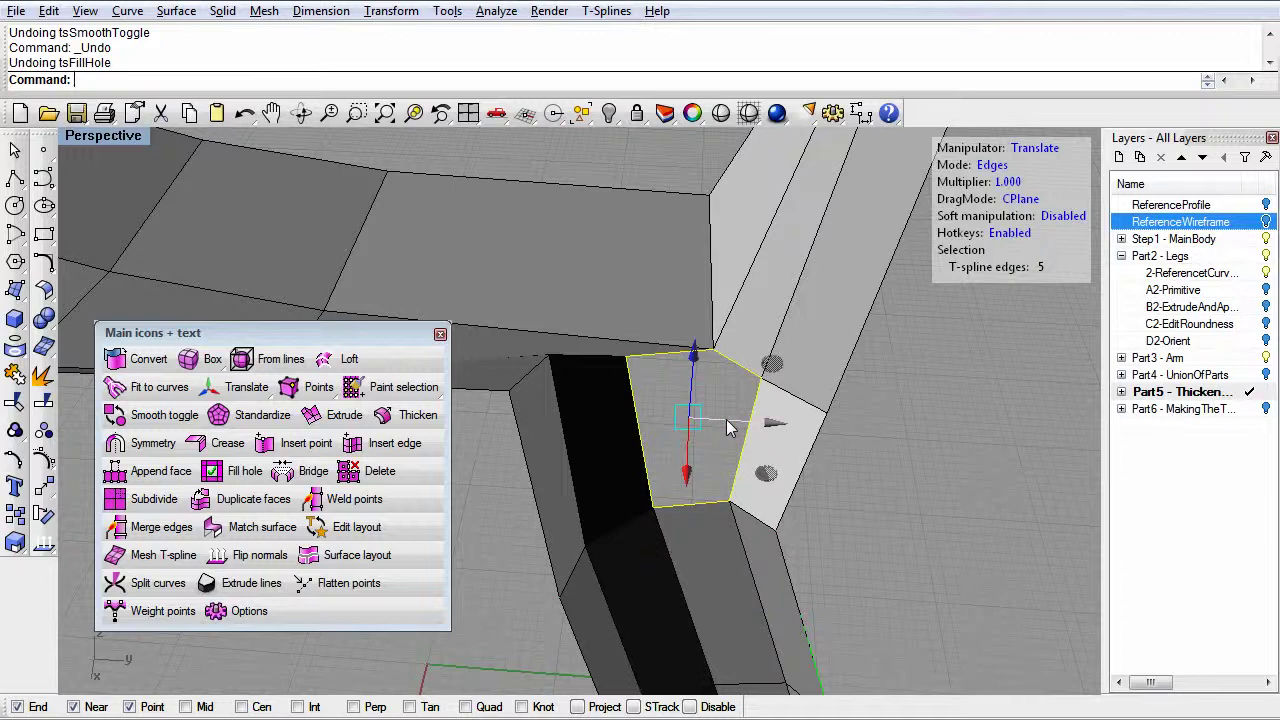
pyautogui.hotkey('ctrl', 'z')
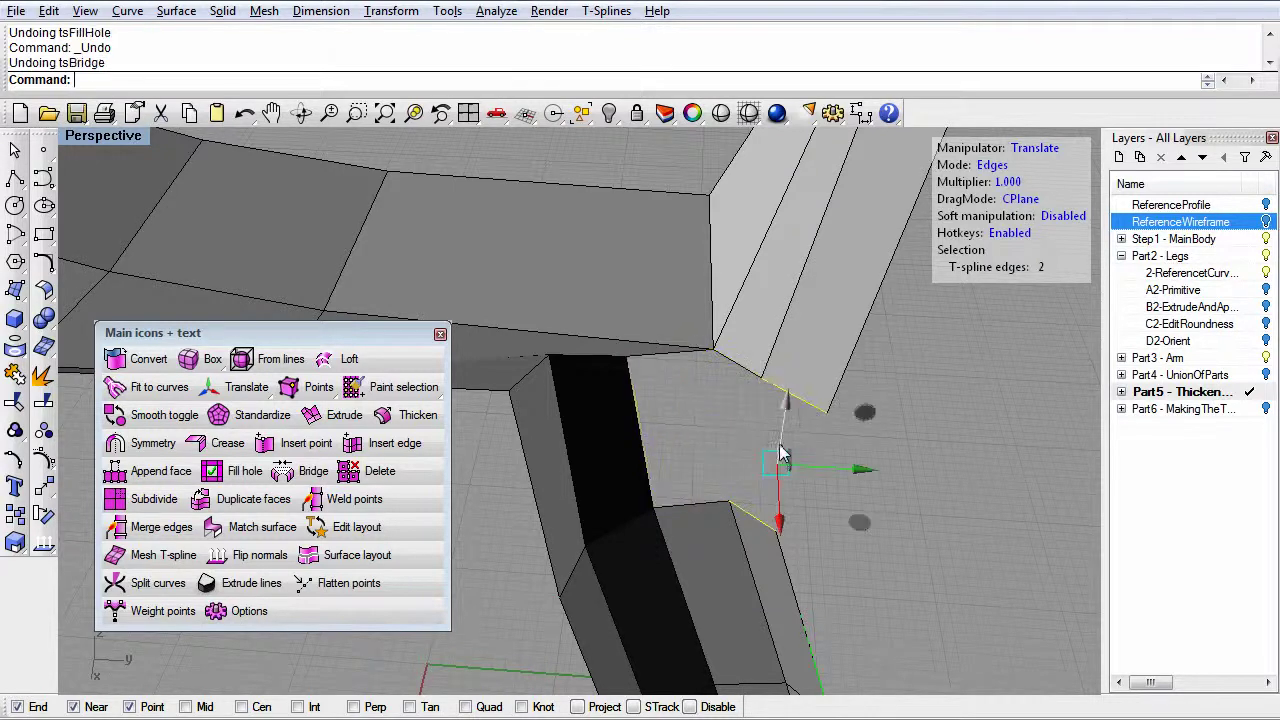
pyautogui.moveTo(856, 560); pyautogui.dragTo(783, 463, button='right')
# - Try bridging the extruded face's lower edge to the facing top edge of the leg again, and undo the bridge
pyautogui.click(788, 576)
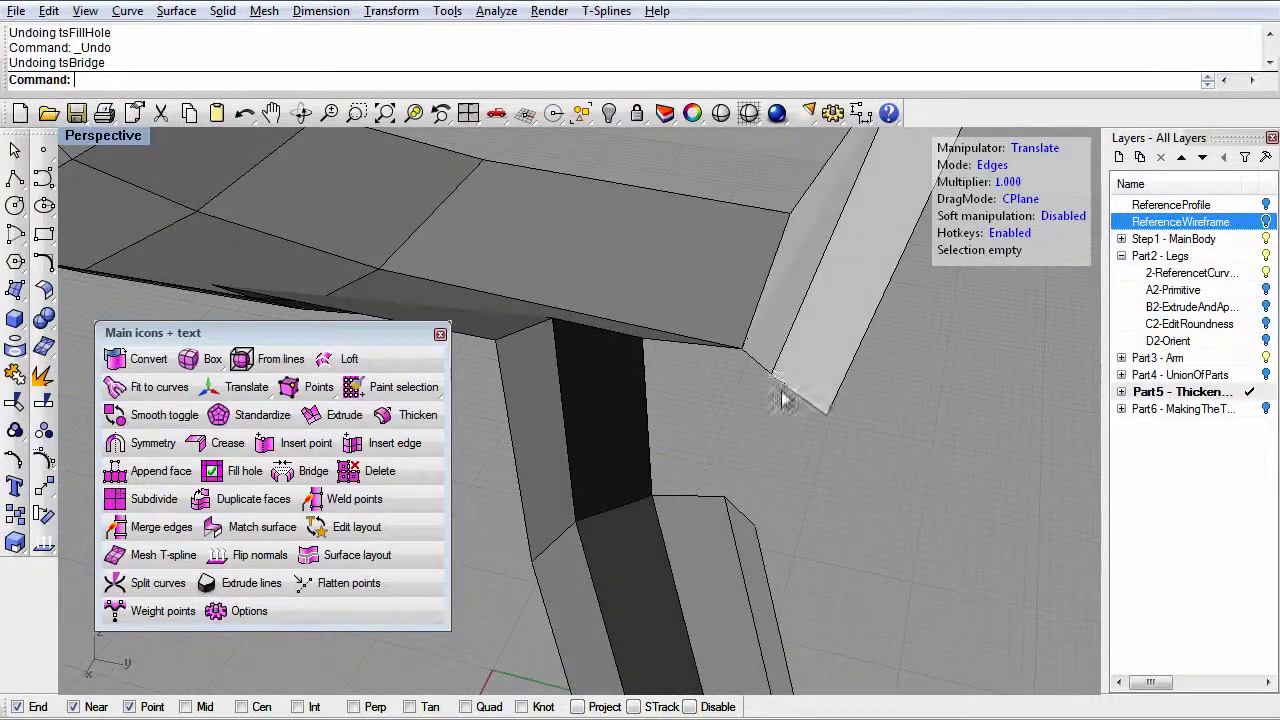
pyautogui.click(739, 515)
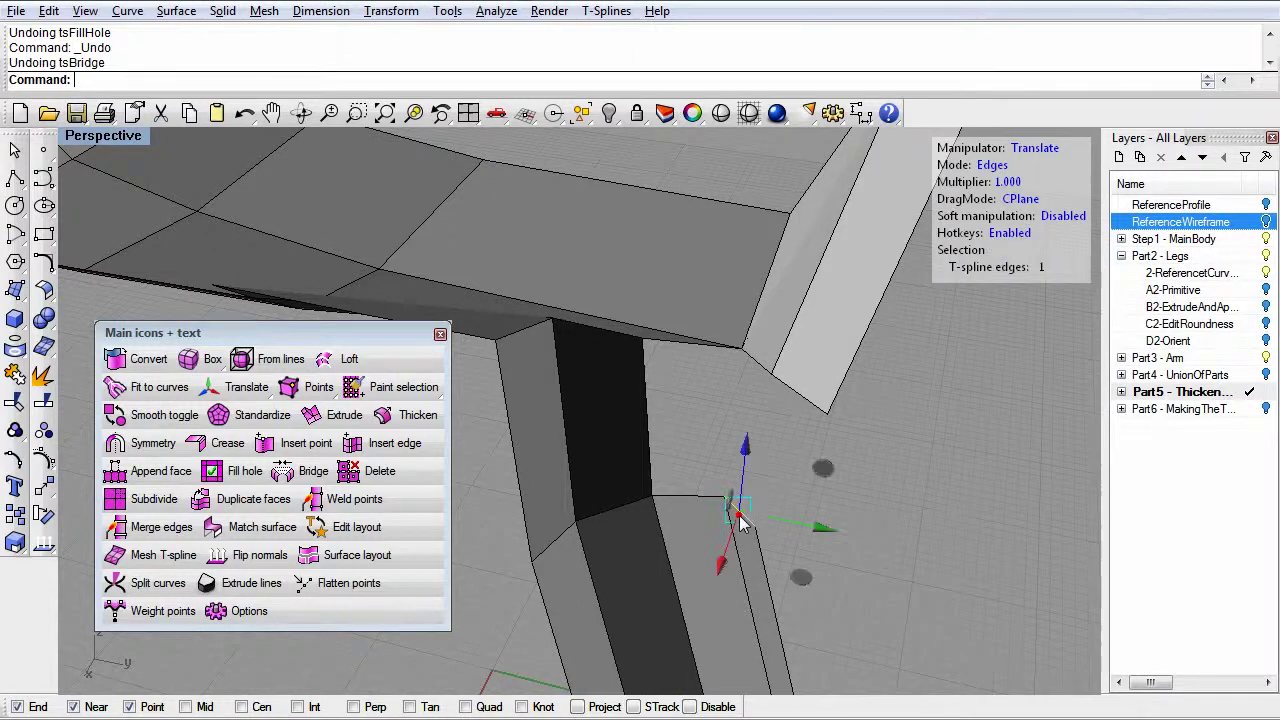
pyautogui.keyDown('shift'); pyautogui.click(806, 400); pyautogui.keyUp('shift')
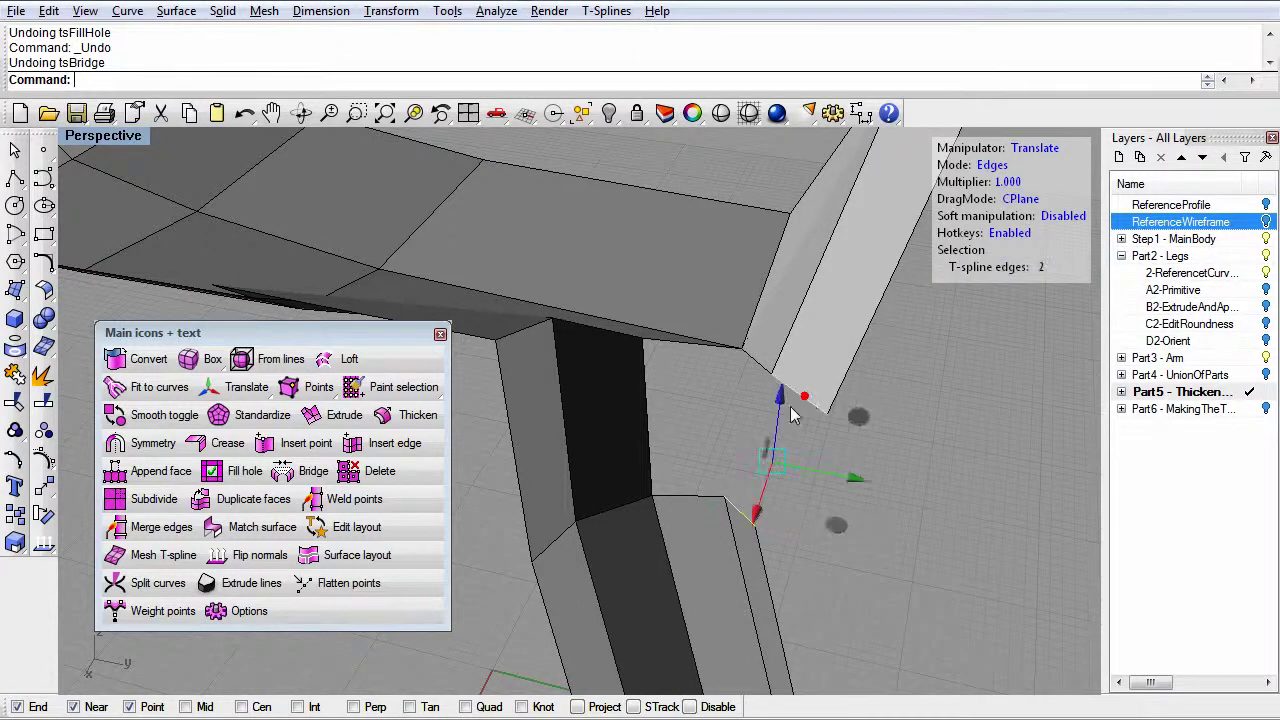
pyautogui.click(285, 471)
pyautogui.press('Return')
pyautogui.press('Return')
pyautogui.moveTo(766, 484); pyautogui.dragTo(804, 387, button='right')
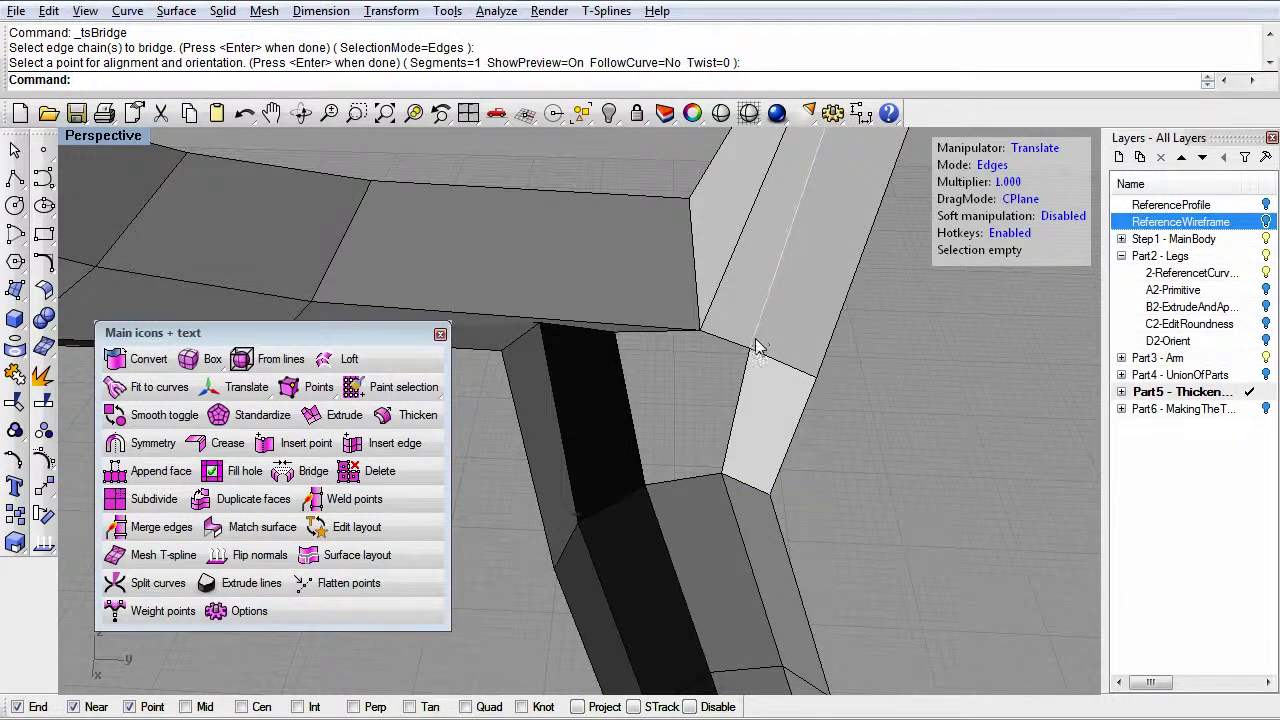
pyautogui.hotkey('ctrl', 'z')
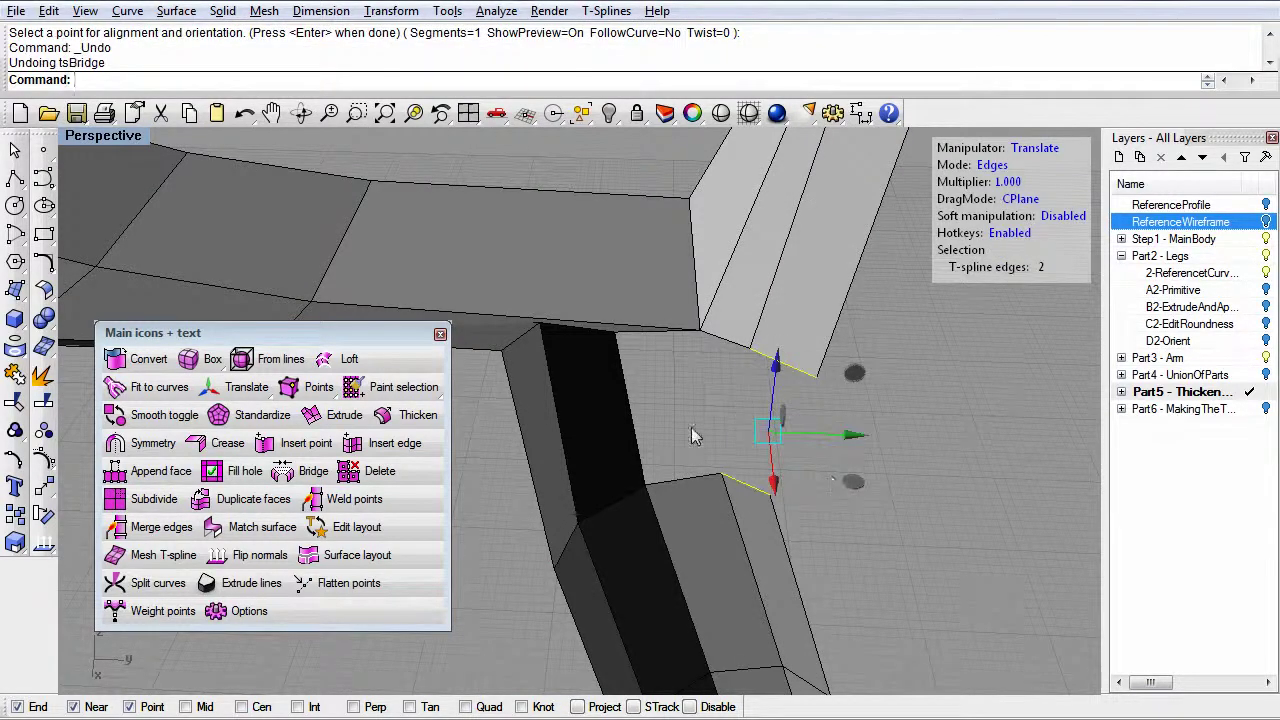
# - Weld the two lower corner points of the extruded side face to the leg's two facing top points
pyautogui.click(737, 383)
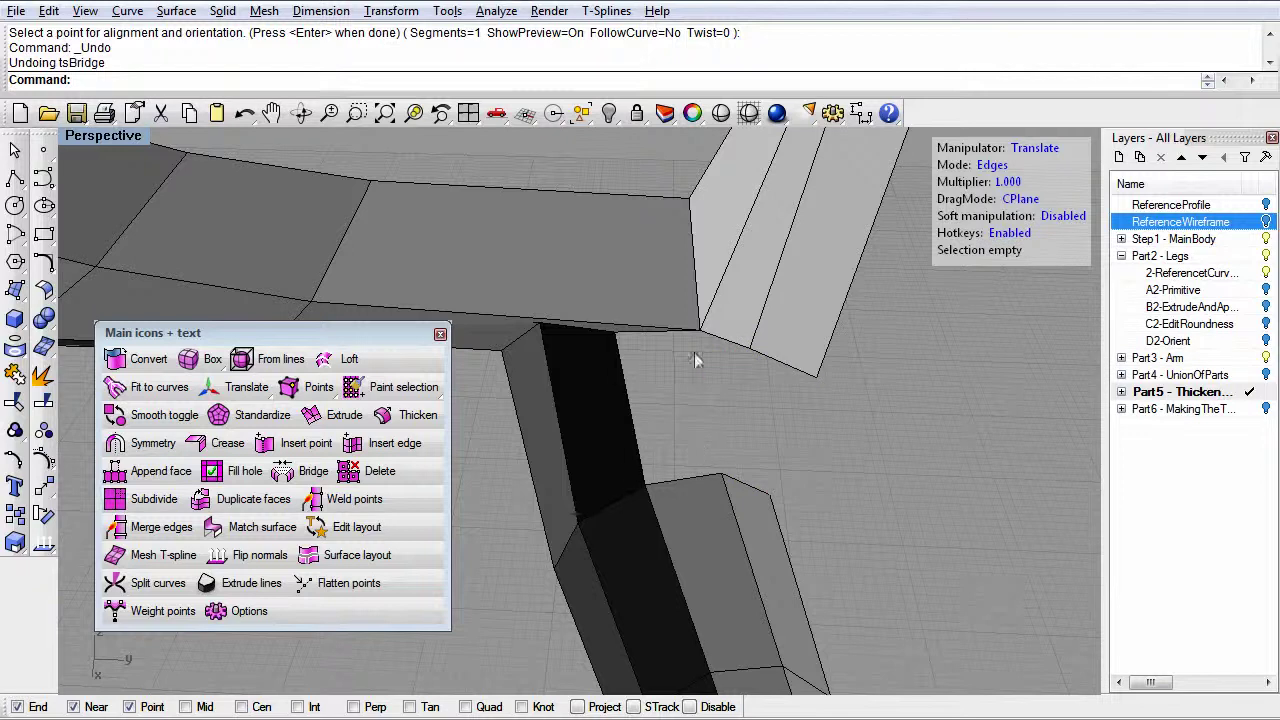
pyautogui.press('1')
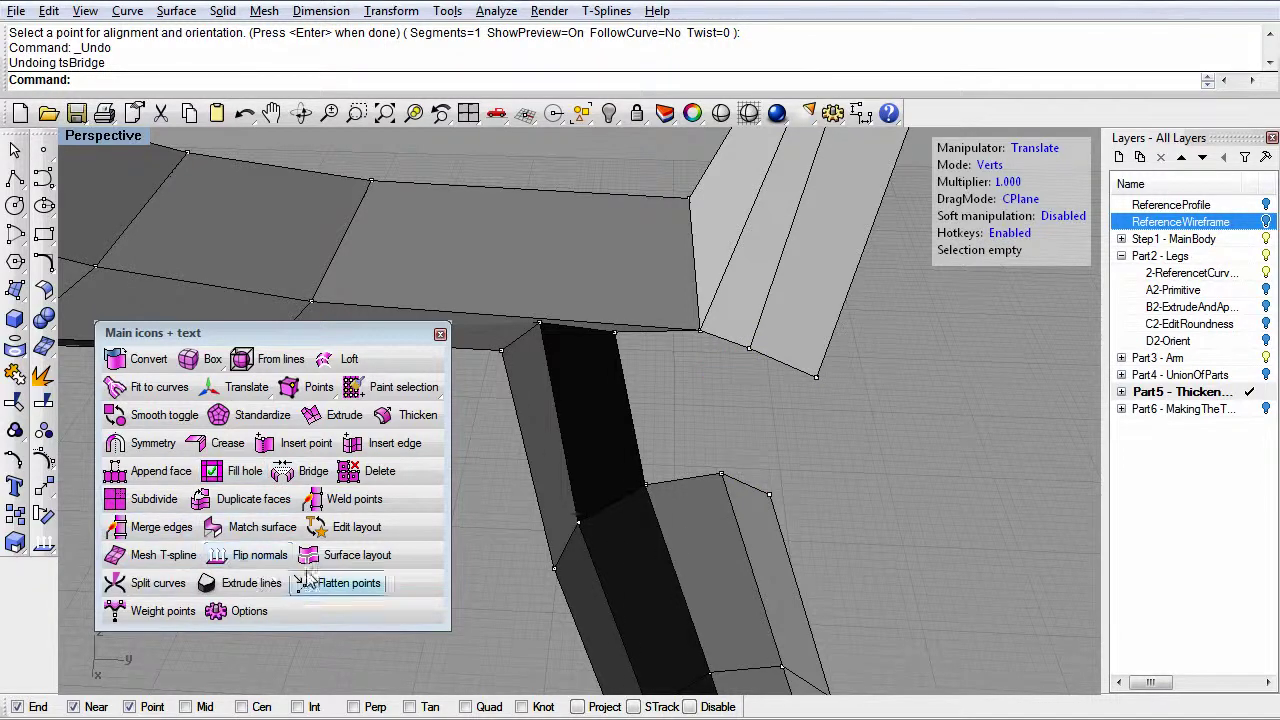
pyautogui.click(331, 497)
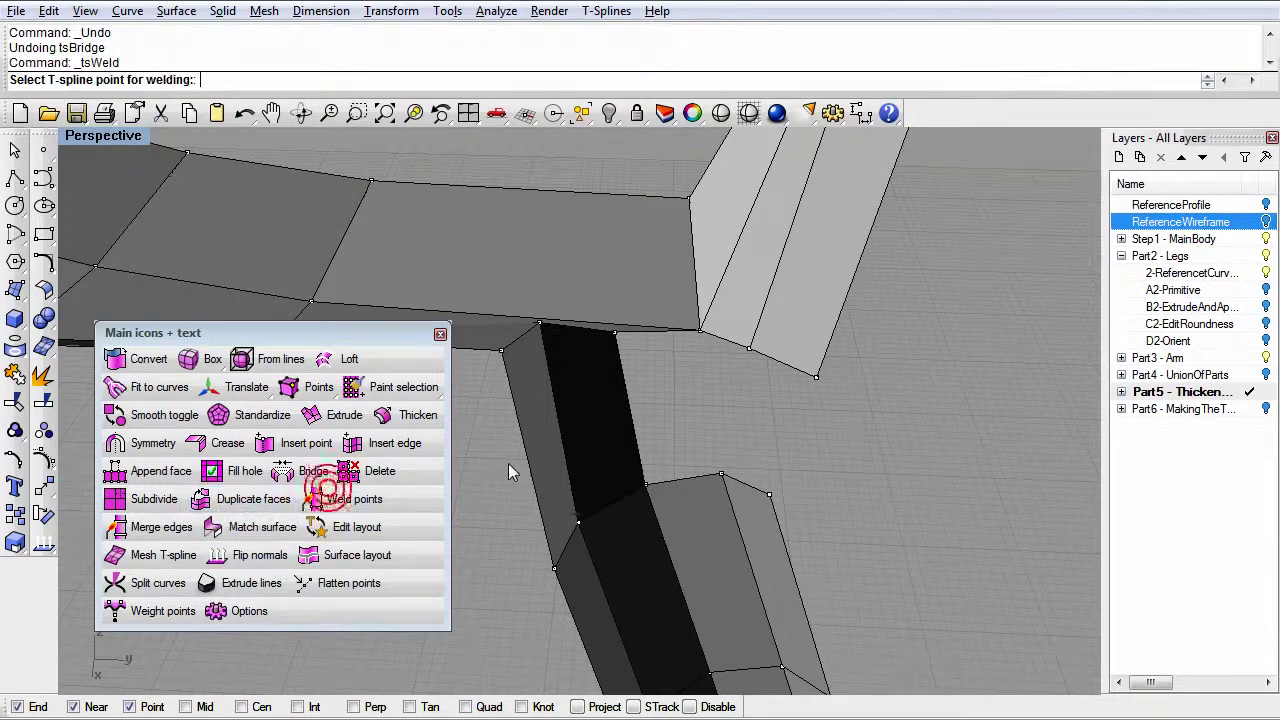
pyautogui.click(750, 347)
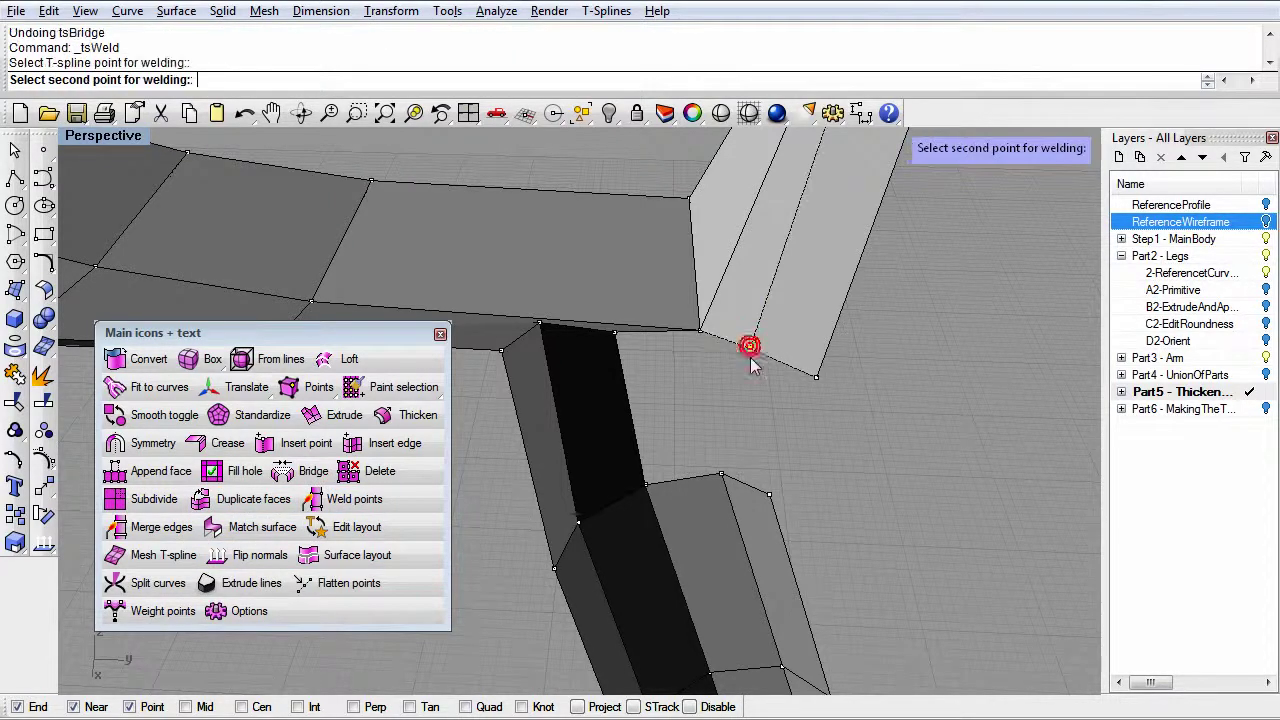
pyautogui.click(720, 477)
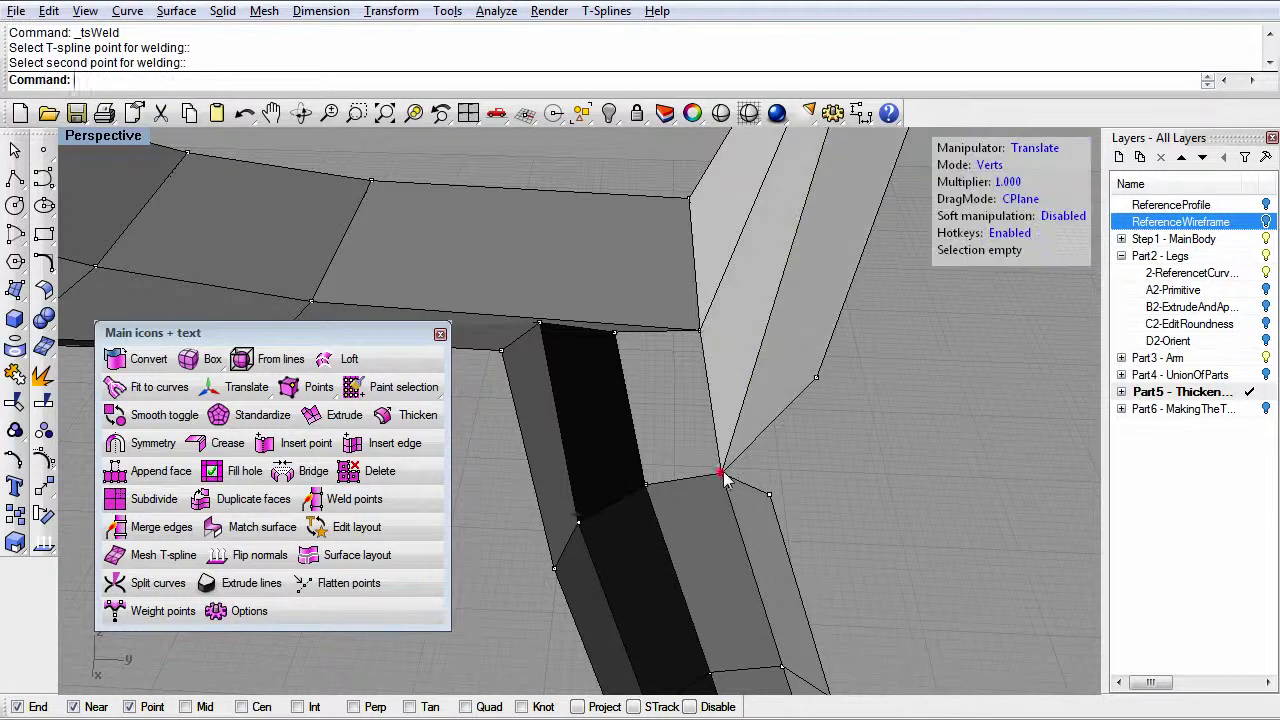
pyautogui.click(356, 500)
pyautogui.click(815, 377)
pyautogui.click(769, 496)
pyautogui.moveTo(771, 506)
pyautogui.mouseDown(button='right')
pyautogui.moveTo(852, 534)
pyautogui.moveTo(746, 563)
pyautogui.moveTo(713, 541)
pyautogui.moveTo(710, 506)
pyautogui.moveTo(737, 523)
pyautogui.moveTo(730, 515)
pyautogui.moveTo(661, 491)
pyautogui.mouseUp(button='right')
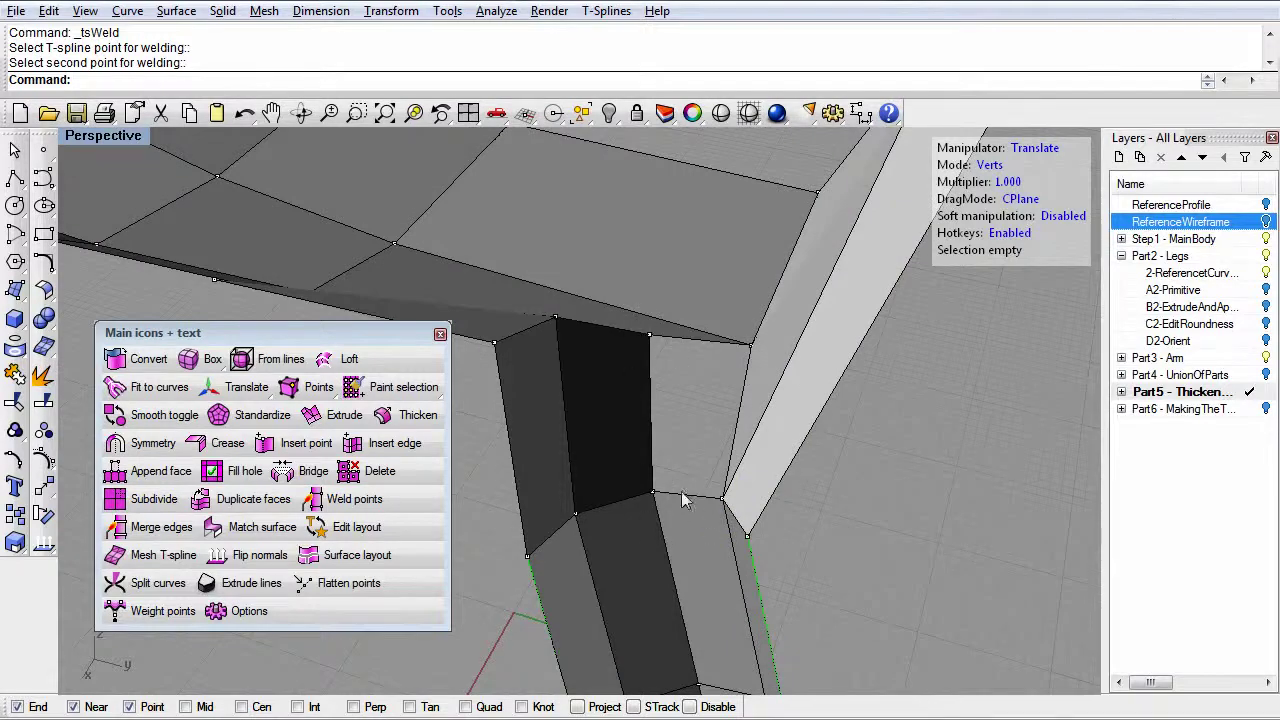
# - Fill the four-sided hole between the seat corner, the bridged leg face and the welded side face
pyautogui.moveTo(712, 450)
pyautogui.mouseDown(button='right')
pyautogui.moveTo(740, 435)
pyautogui.moveTo(624, 437)
pyautogui.moveTo(648, 462)
pyautogui.moveTo(566, 487)
pyautogui.mouseUp(button='right')
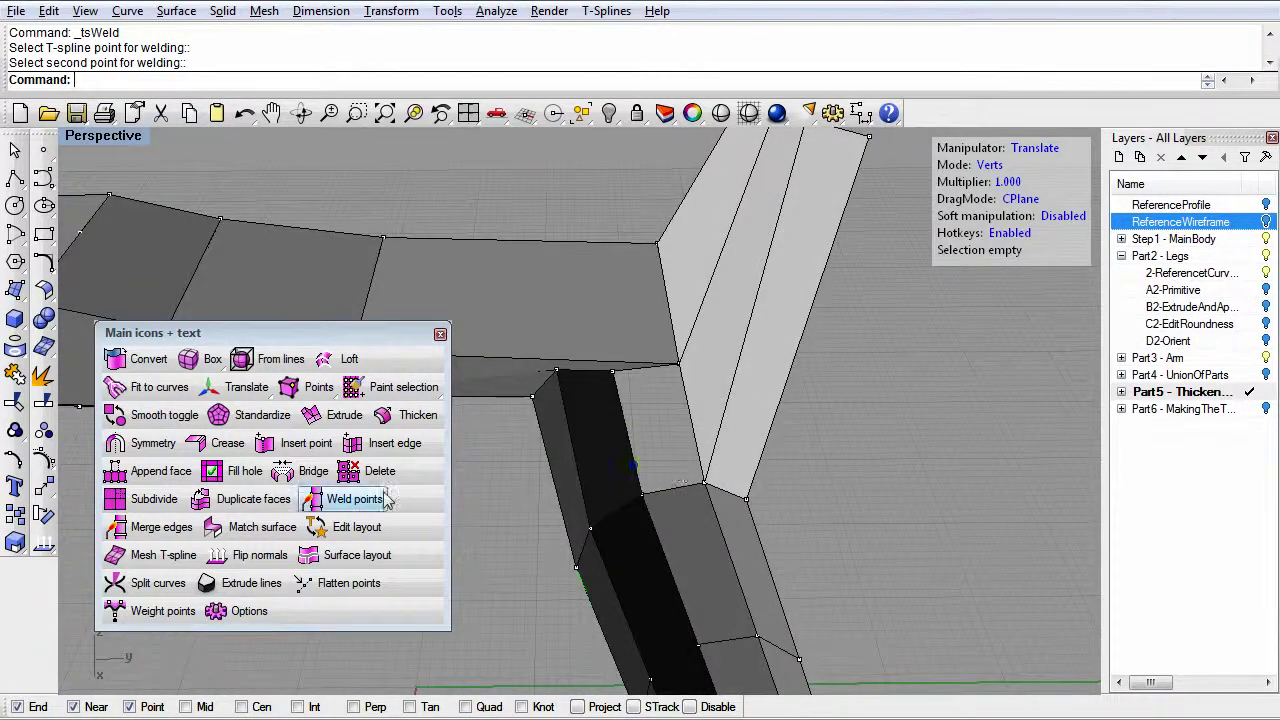
pyautogui.click(244, 471)
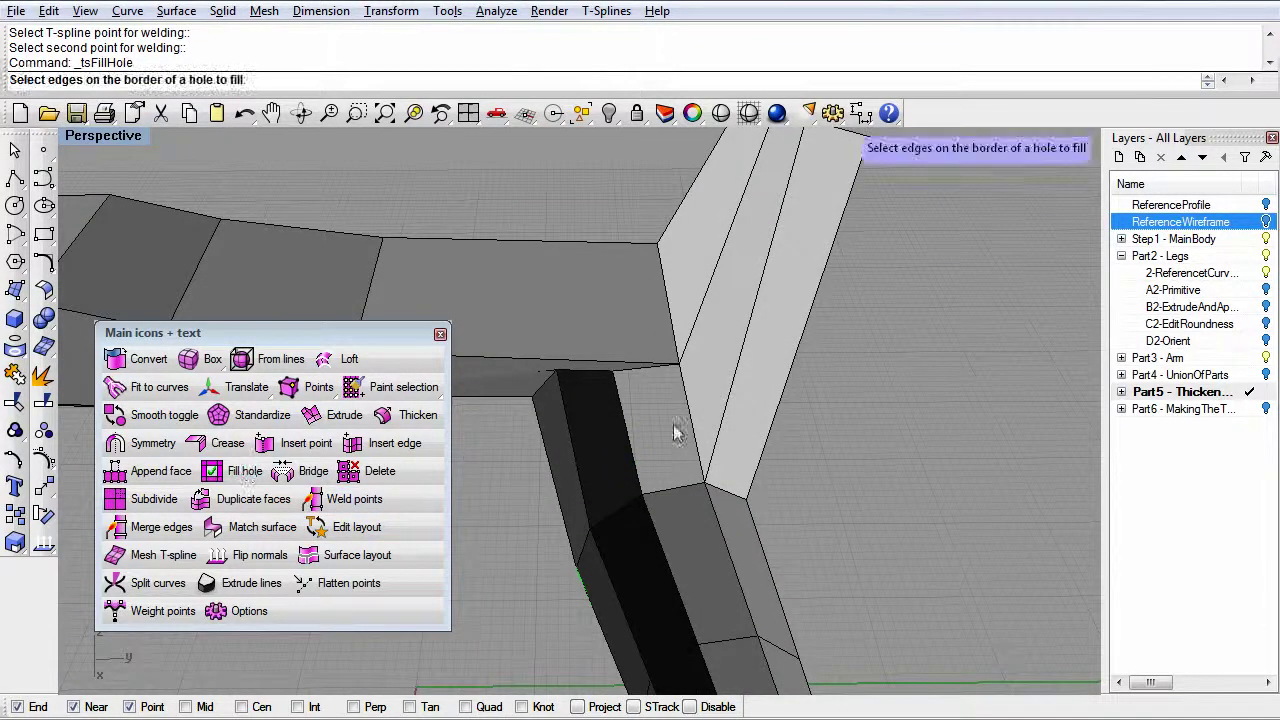
pyautogui.rightClick(726, 514)
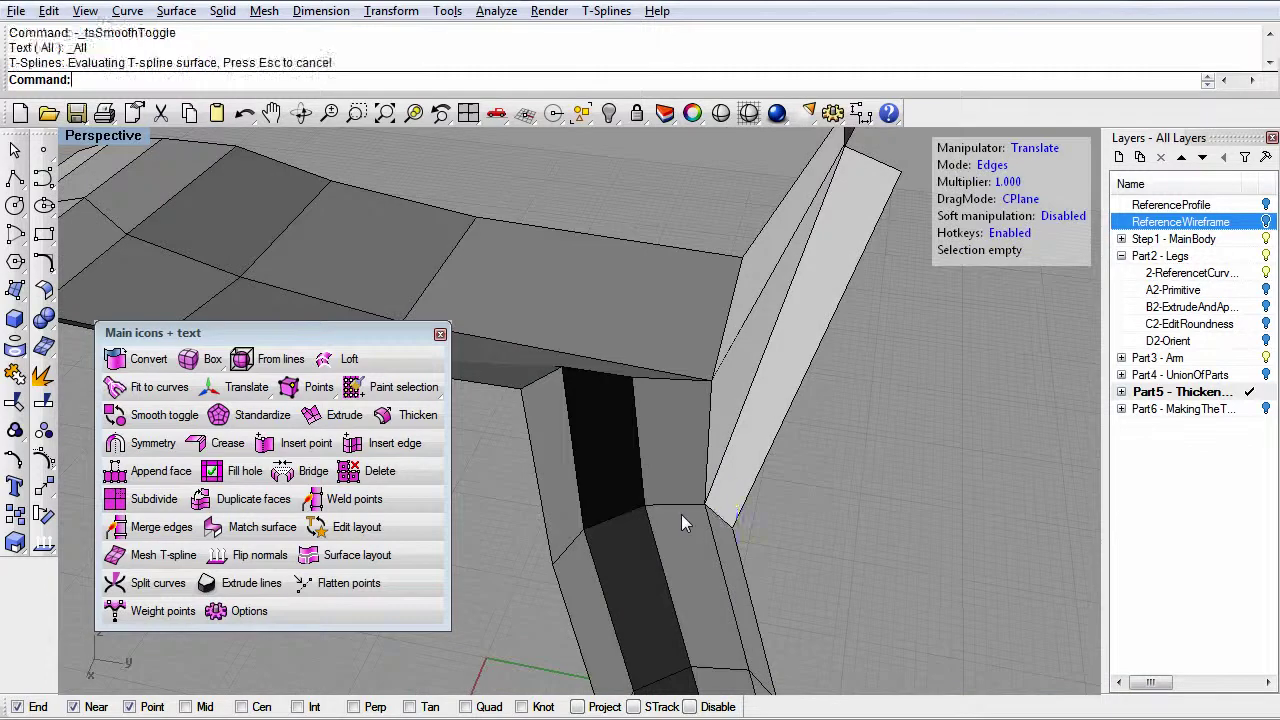
# - Switch between smooth and box display to examine the surface where the seat, leg and welded side faces meet, ending in box display
pyautogui.moveTo(683, 513)
pyautogui.mouseDown(button='right')
pyautogui.moveTo(698, 514)
pyautogui.moveTo(694, 486)
pyautogui.moveTo(657, 473)
pyautogui.moveTo(806, 523)
pyautogui.moveTo(812, 538)
pyautogui.moveTo(620, 531)
pyautogui.moveTo(597, 492)
pyautogui.moveTo(806, 472)
pyautogui.moveTo(791, 471)
pyautogui.moveTo(803, 440)
pyautogui.moveTo(686, 551)
pyautogui.moveTo(697, 573)
pyautogui.moveTo(780, 274)
pyautogui.moveTo(689, 317)
pyautogui.moveTo(766, 280)
pyautogui.moveTo(734, 220)
pyautogui.moveTo(711, 531)
pyautogui.moveTo(690, 498)
pyautogui.mouseUp(button='right')
pyautogui.moveTo(703, 562); pyautogui.dragTo(743, 533, button='right')
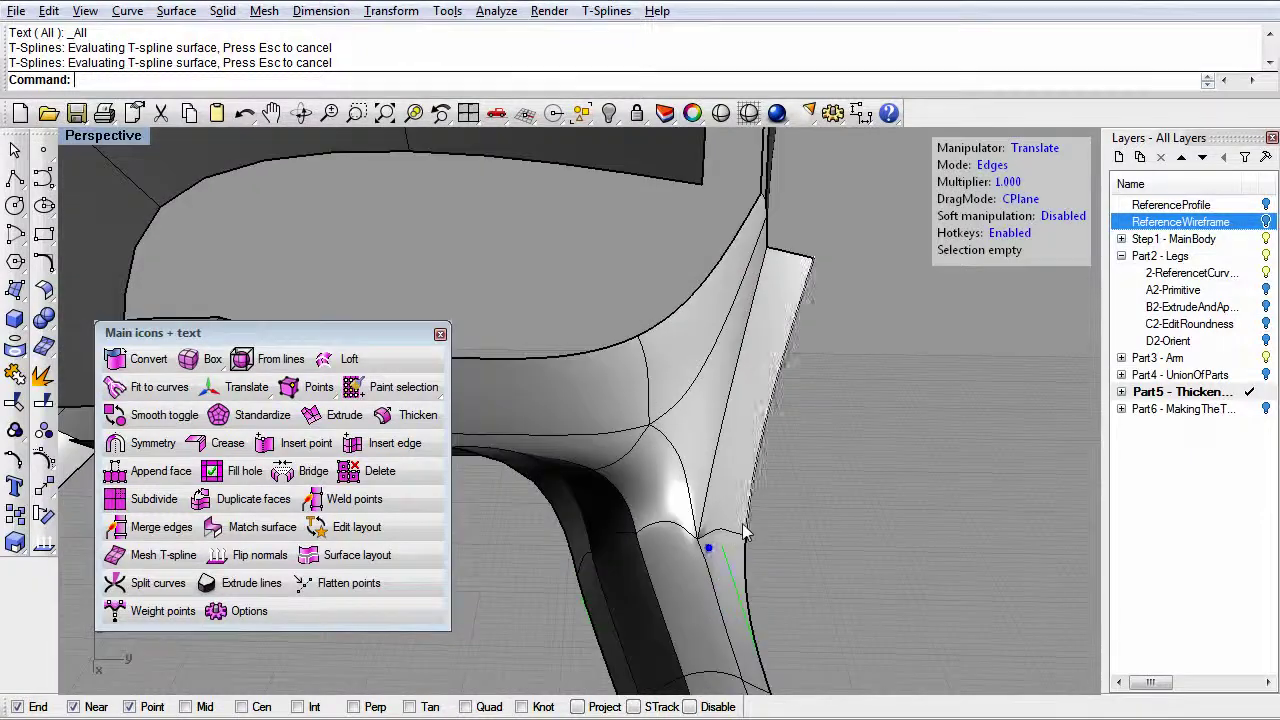
pyautogui.press('Tab')
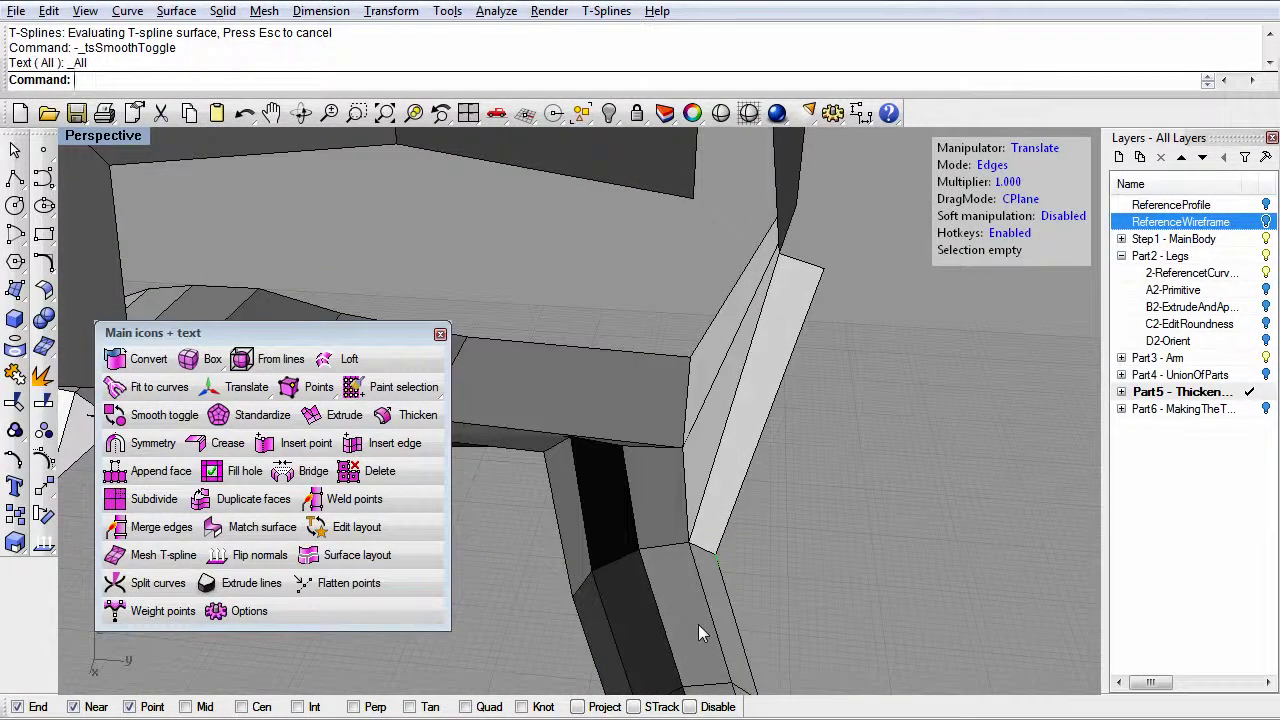
pyautogui.moveTo(668, 579); pyautogui.dragTo(737, 646, button='right')
pyautogui.moveTo(718, 545); pyautogui.dragTo(785, 480, button='right')
pyautogui.moveTo(674, 464); pyautogui.dragTo(676, 455, button='right')
pyautogui.press('Tab')
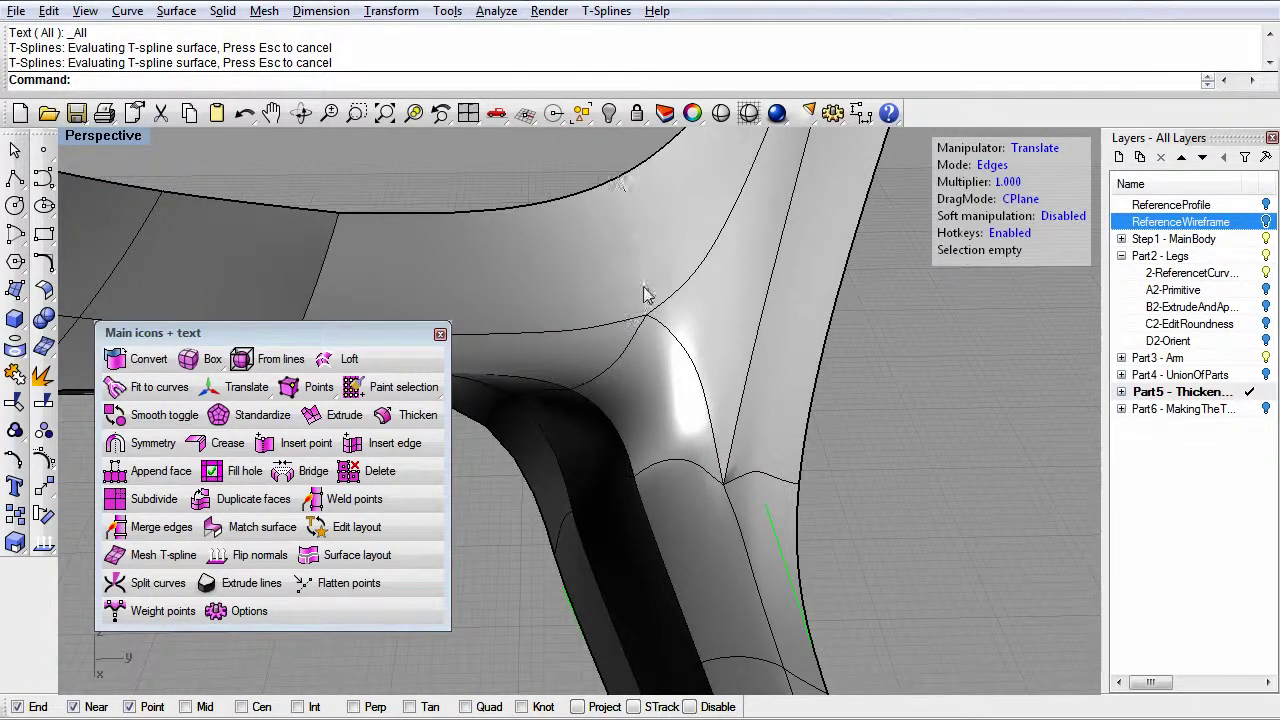
pyautogui.moveTo(736, 503)
pyautogui.mouseDown(button='right')
pyautogui.moveTo(677, 486)
pyautogui.moveTo(600, 498)
pyautogui.moveTo(600, 486)
pyautogui.moveTo(510, 516)
pyautogui.mouseUp(button='right')
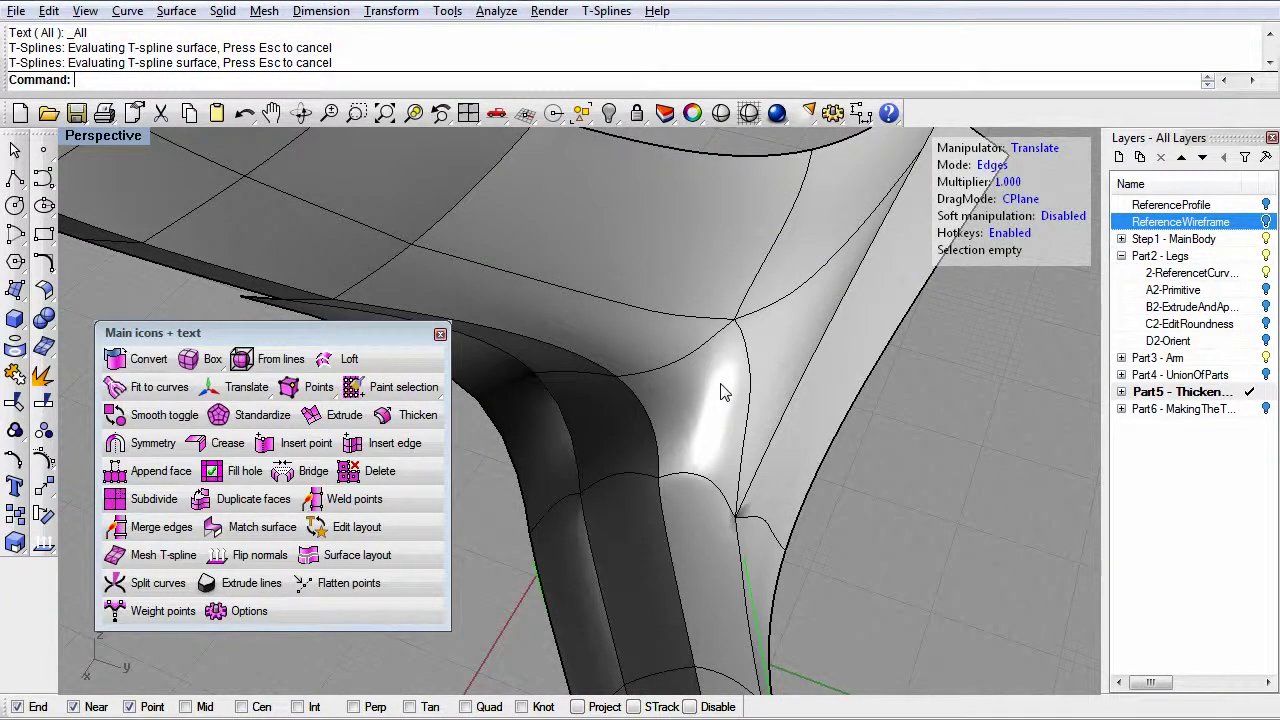
pyautogui.moveTo(767, 537); pyautogui.dragTo(751, 567, button='right')
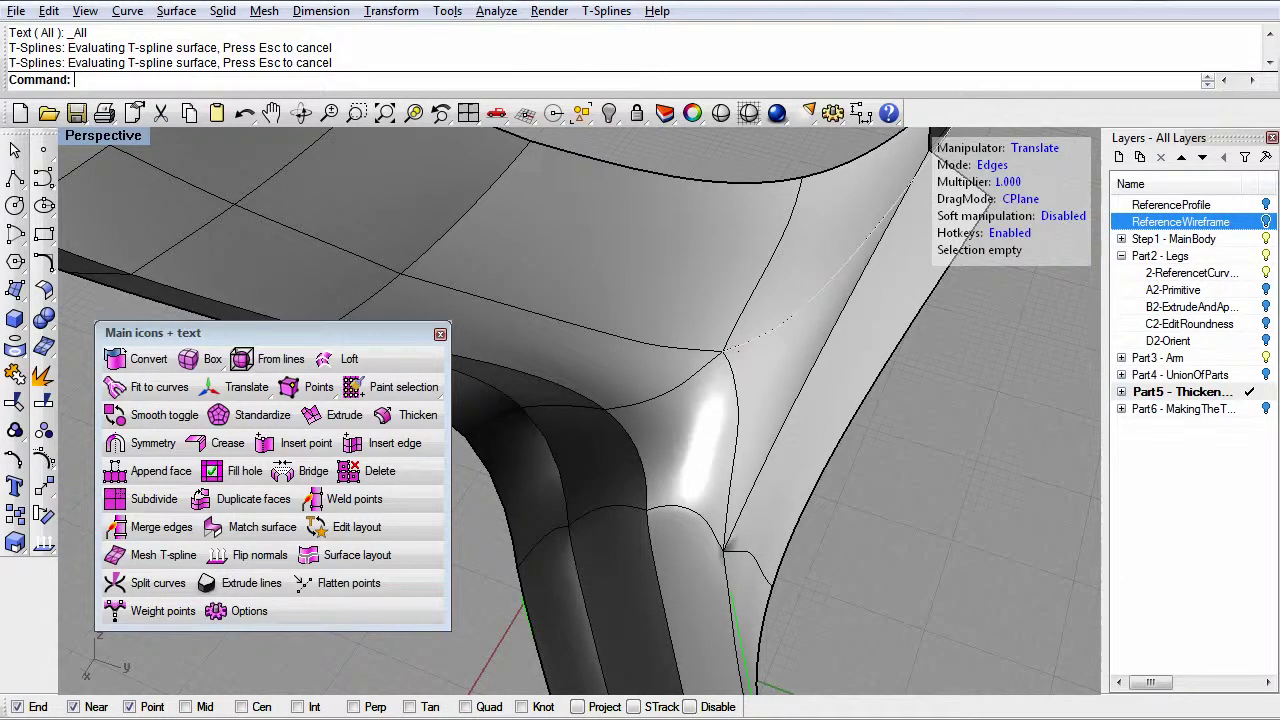
pyautogui.moveTo(703, 411); pyautogui.dragTo(815, 322, button='right')
pyautogui.press('Tab')
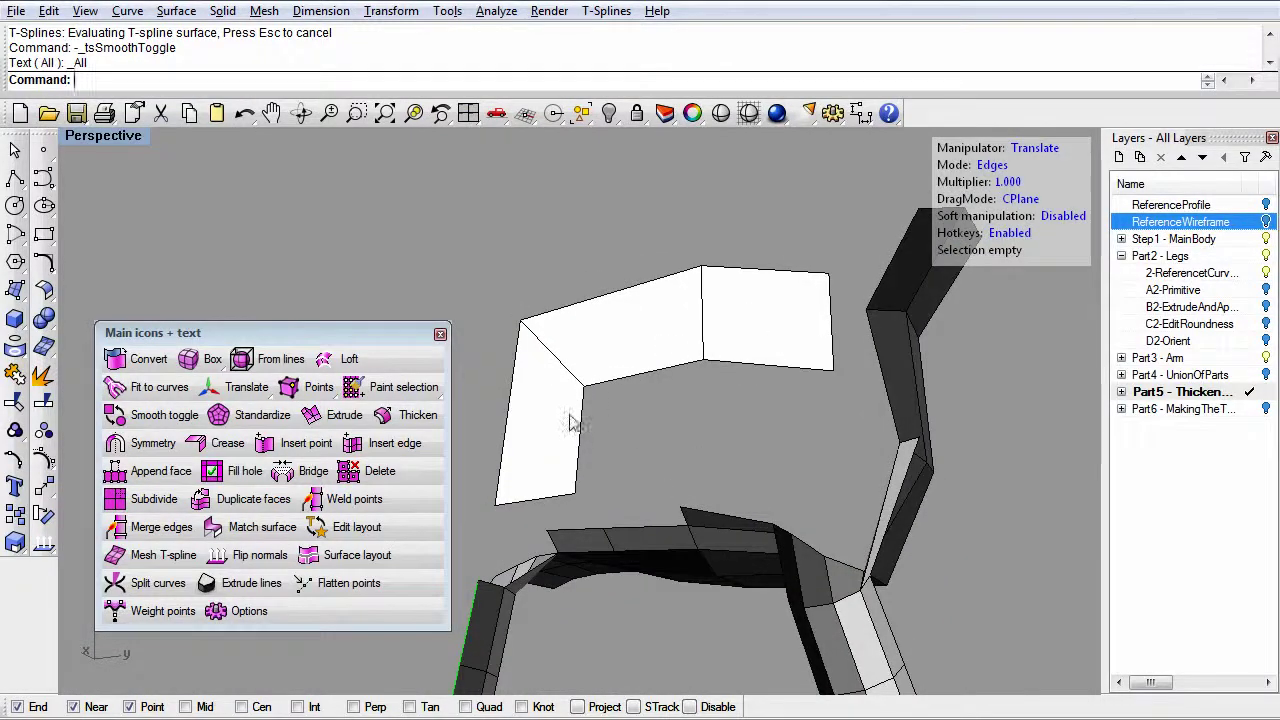
pyautogui.moveTo(779, 363); pyautogui.dragTo(492, 460, button='right')
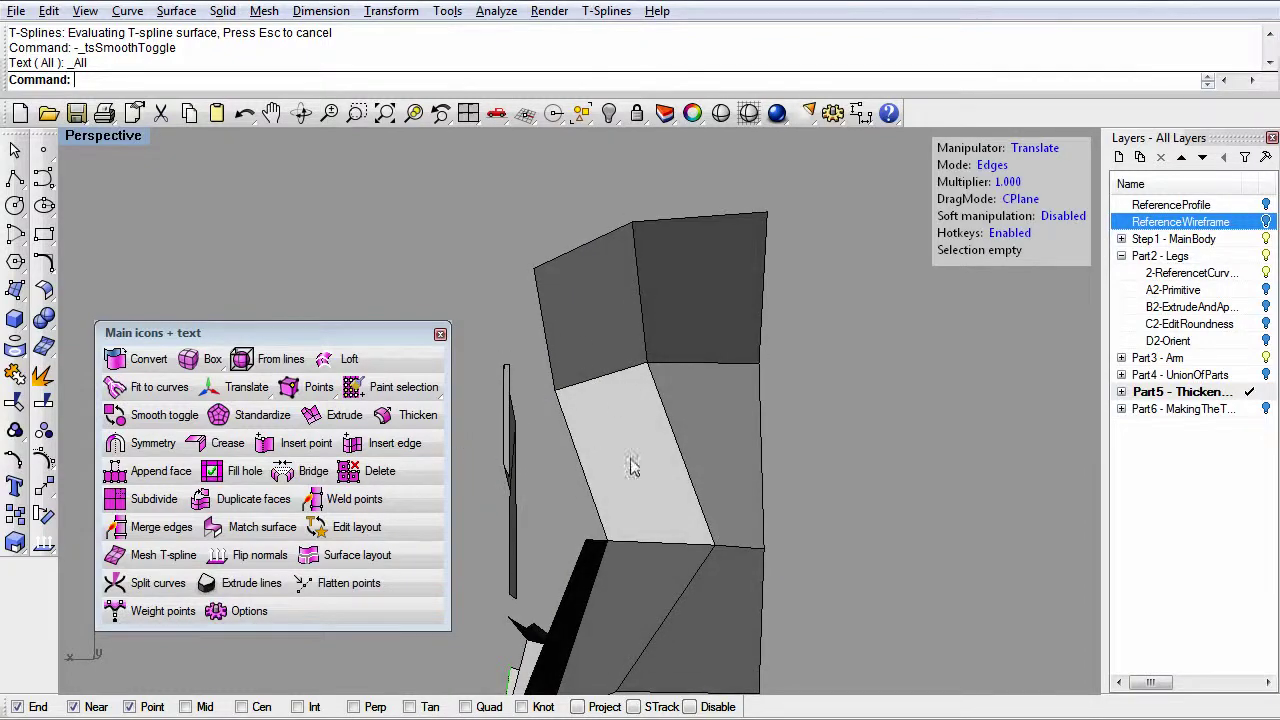
pyautogui.moveTo(583, 523); pyautogui.dragTo(752, 487, button='right')
pyautogui.click(664, 445)
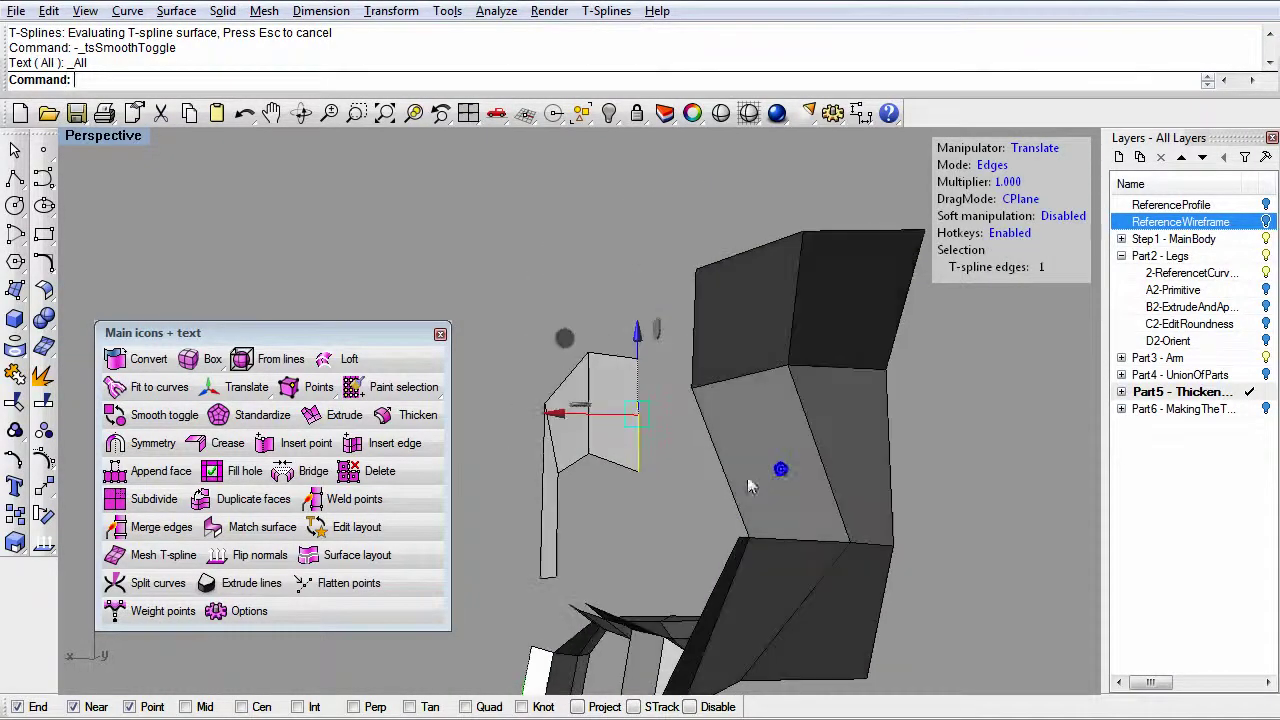
pyautogui.moveTo(673, 492); pyautogui.dragTo(690, 484, button='right')
pyautogui.click(694, 480)
pyautogui.click(664, 436)
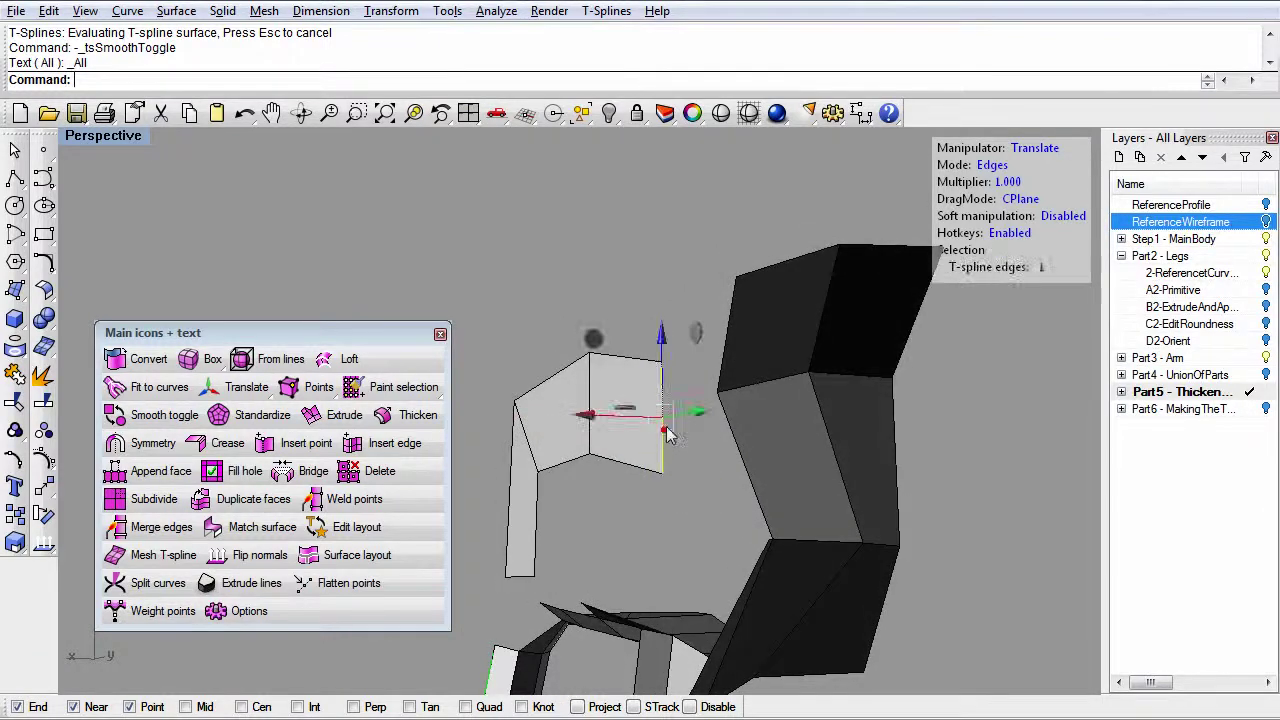
pyautogui.keyDown('shift'); pyautogui.click(741, 470); pyautogui.keyUp('shift')
pyautogui.moveTo(741, 470); pyautogui.dragTo(643, 531, button='right')
pyautogui.keyDown('shift'); pyautogui.click(646, 529); pyautogui.keyUp('shift')
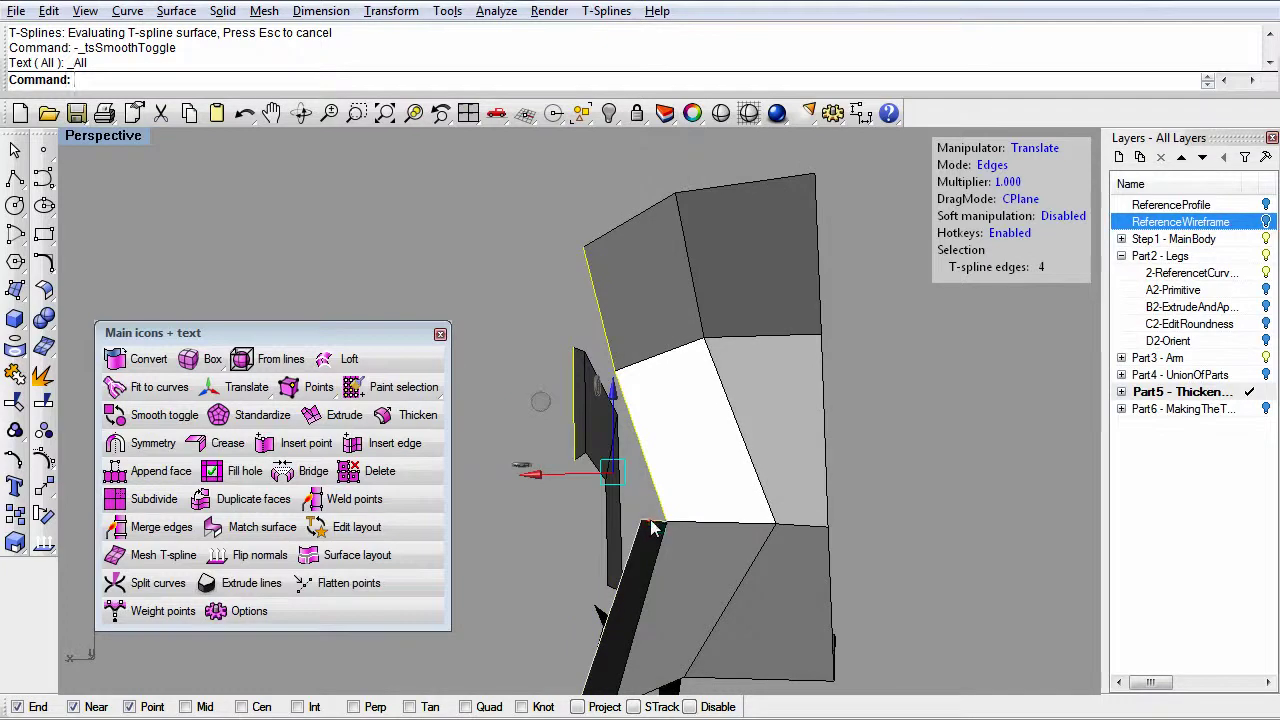
# - Bridge the three-edge chain along the backrest's side to the facing end edge of the arm, with one segment and no twist
pyautogui.click(650, 526)
pyautogui.keyDown('shift'); pyautogui.click(605, 330); pyautogui.keyUp('shift')
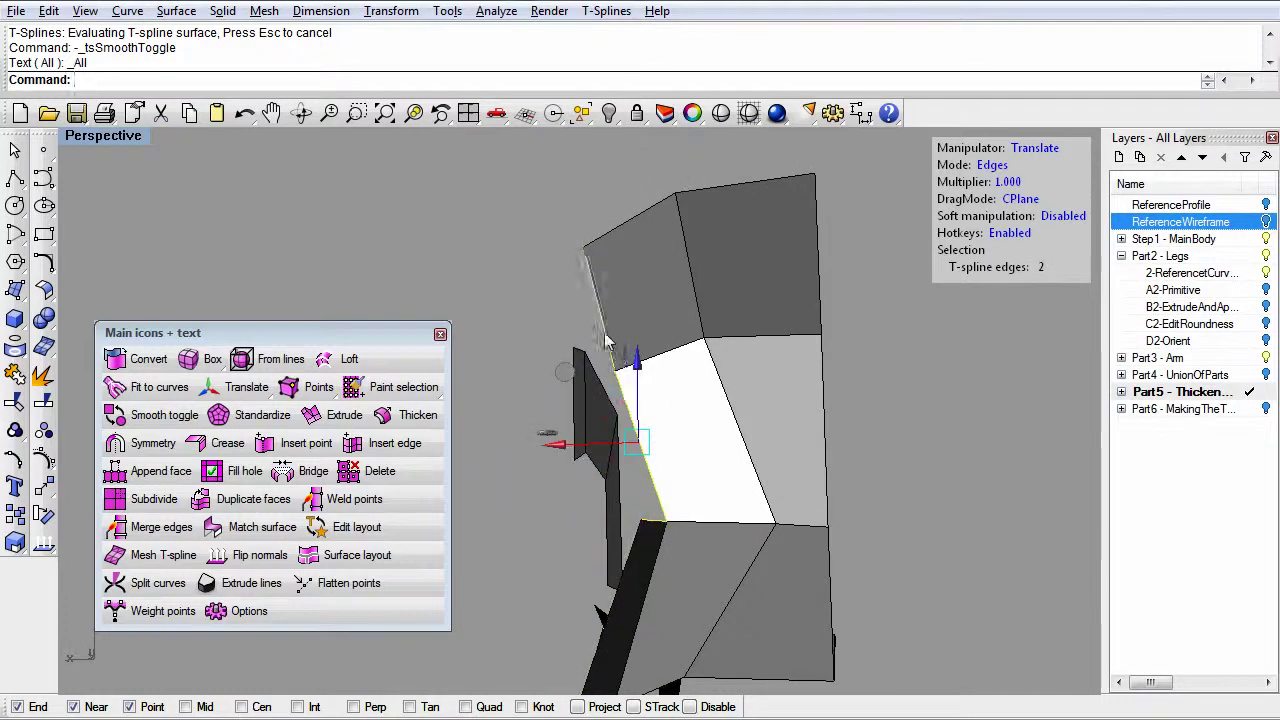
pyautogui.moveTo(605, 335); pyautogui.dragTo(680, 497, button='right')
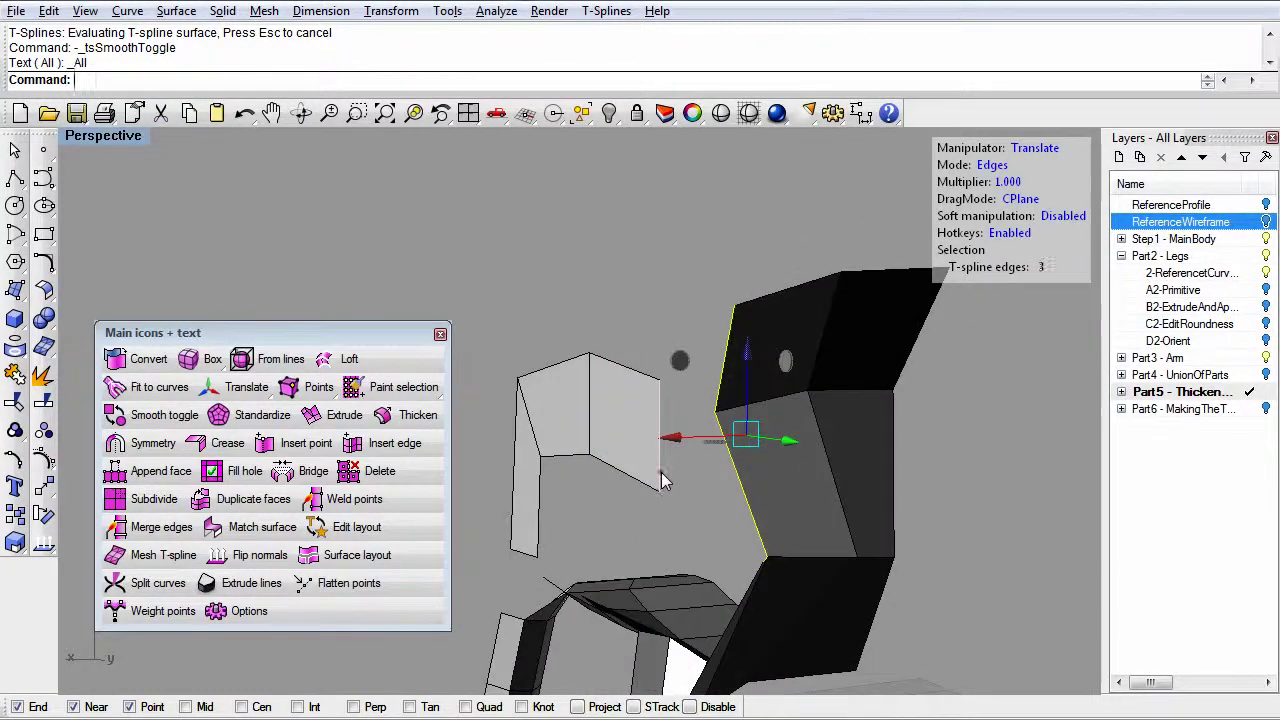
pyautogui.keyDown('shift'); pyautogui.click(657, 471); pyautogui.keyUp('shift')
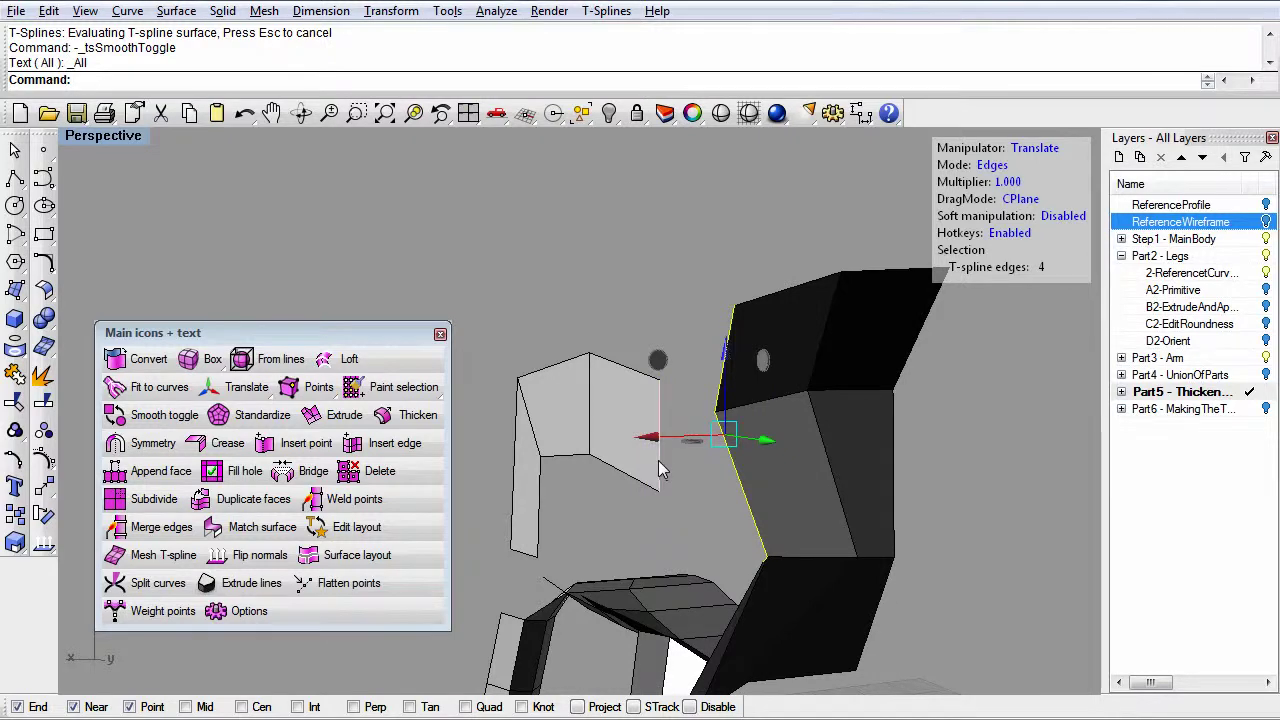
pyautogui.moveTo(663, 451); pyautogui.dragTo(663, 488, button='right')
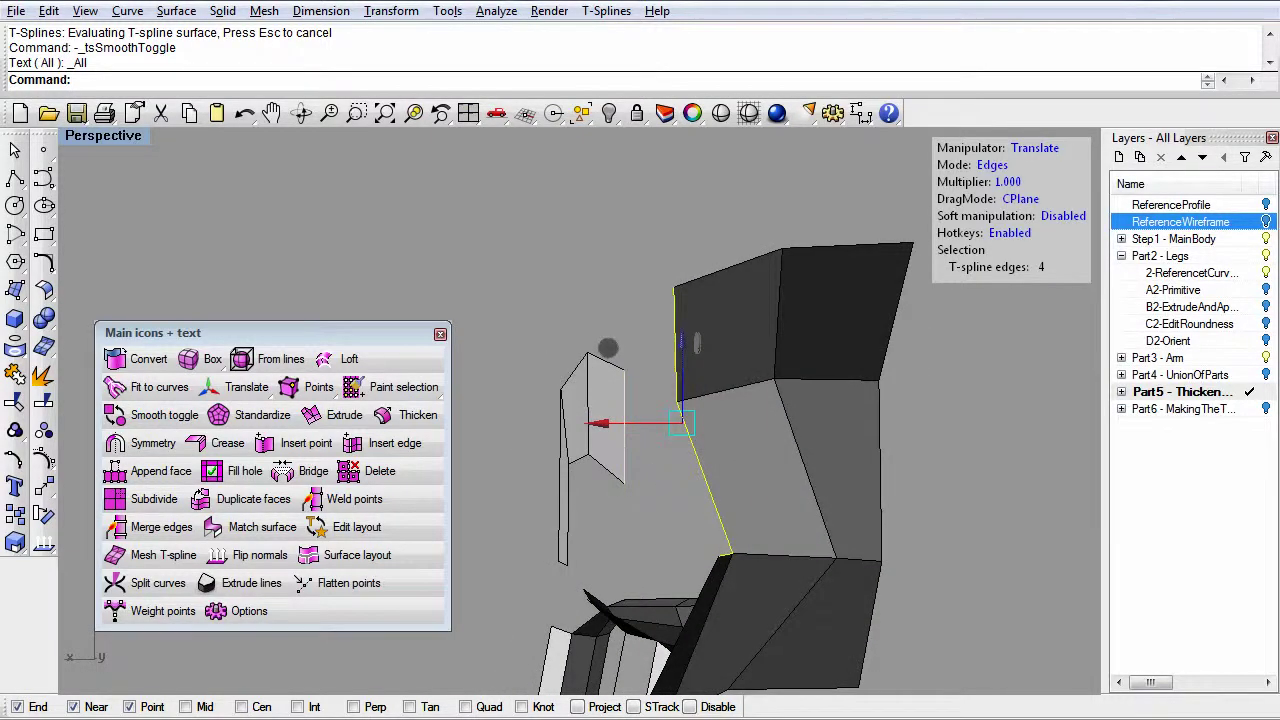
pyautogui.moveTo(663, 488); pyautogui.dragTo(651, 484, button='right')
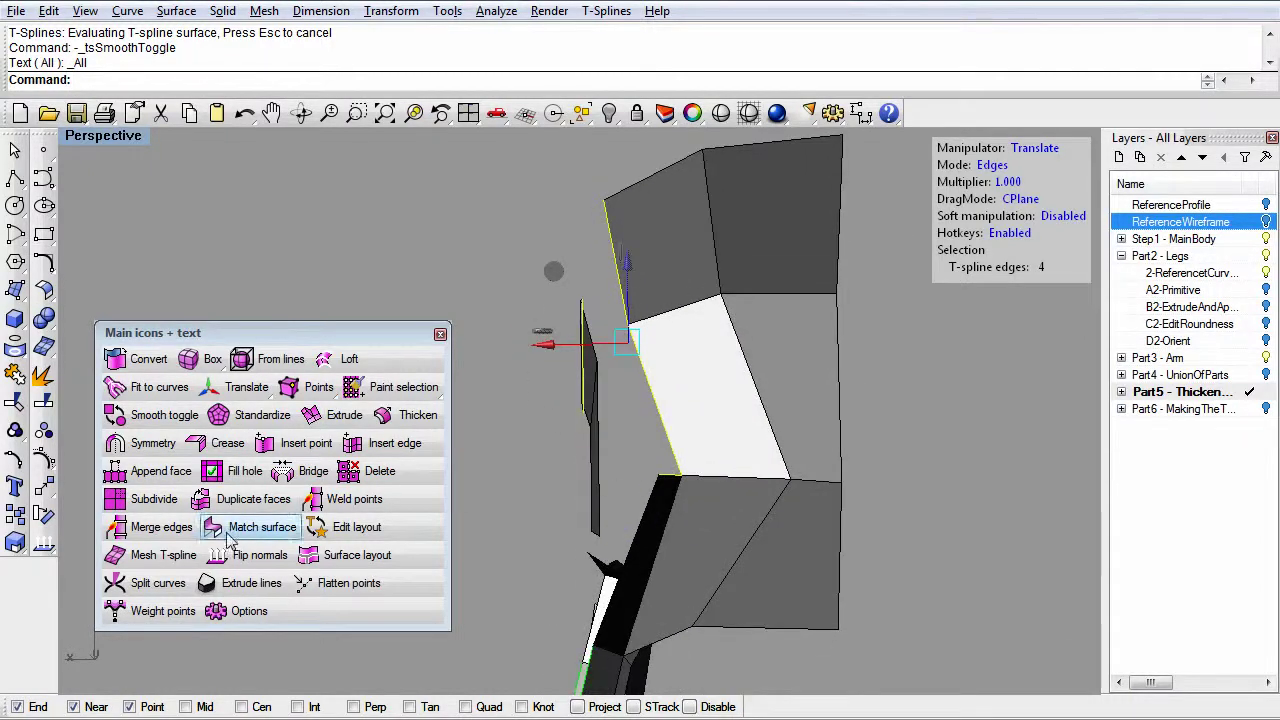
pyautogui.click(310, 472)
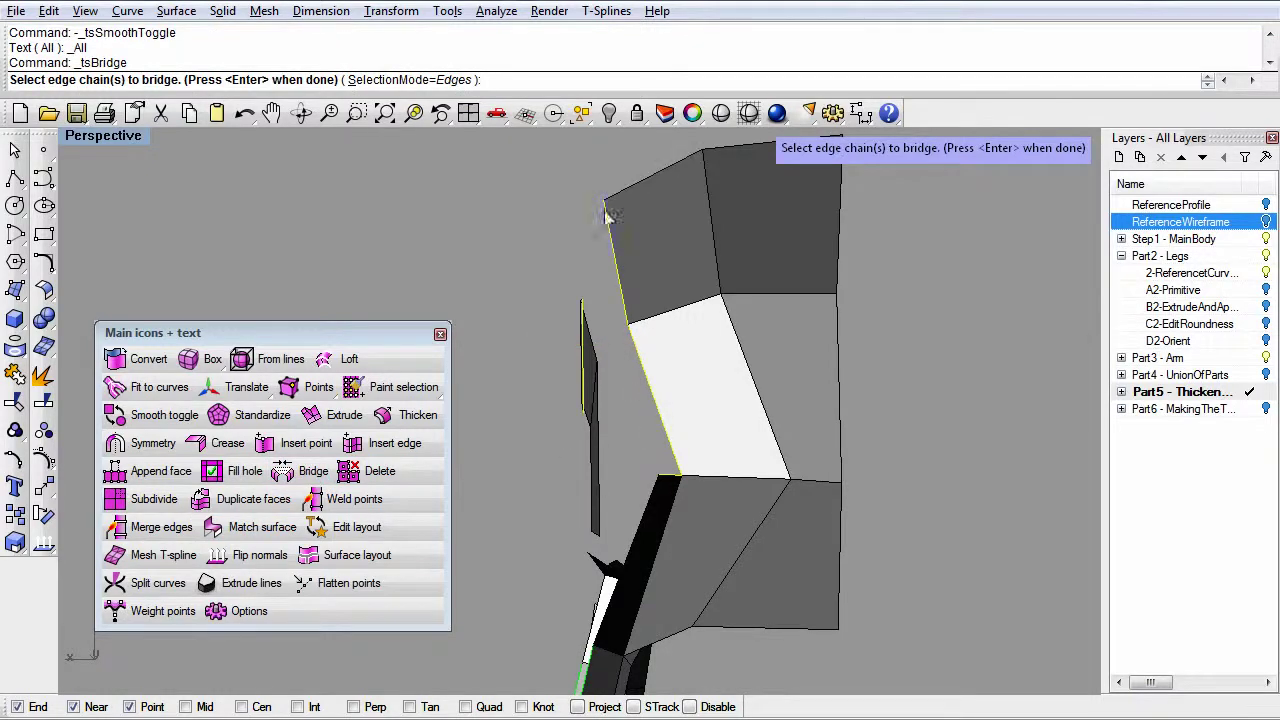
pyautogui.moveTo(645, 352); pyautogui.dragTo(727, 395, button='right')
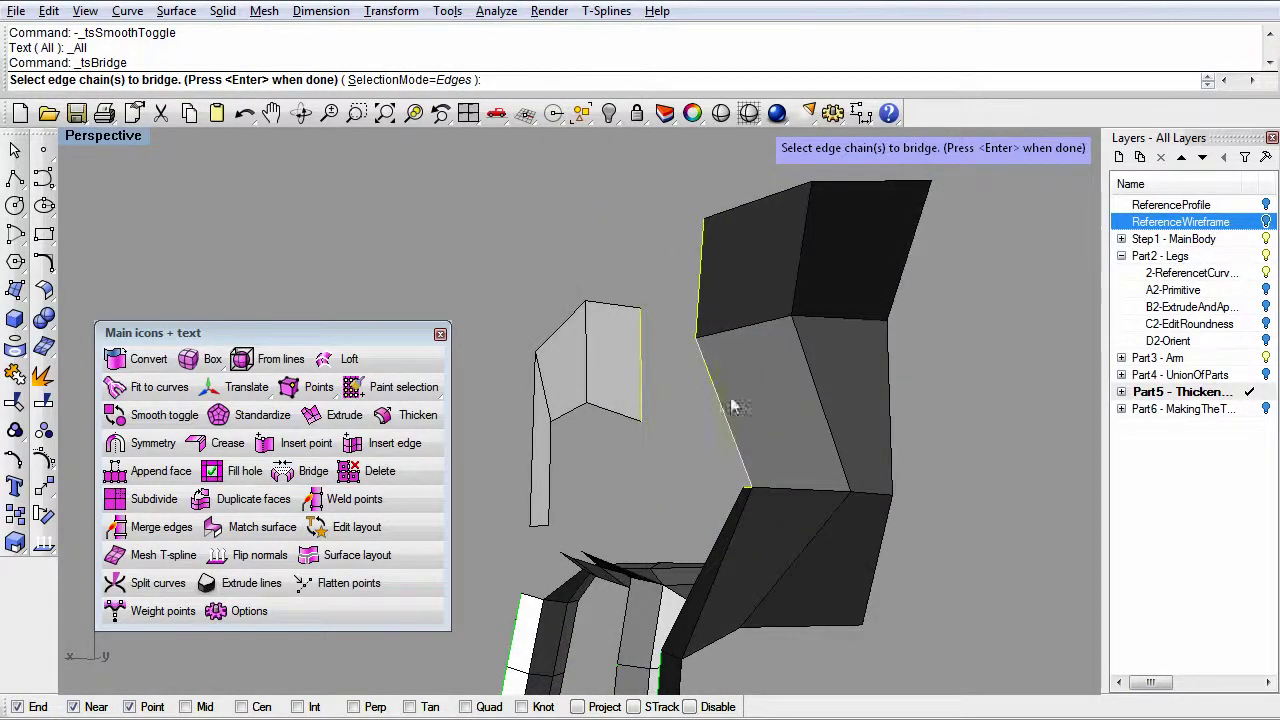
pyautogui.click(735, 408)
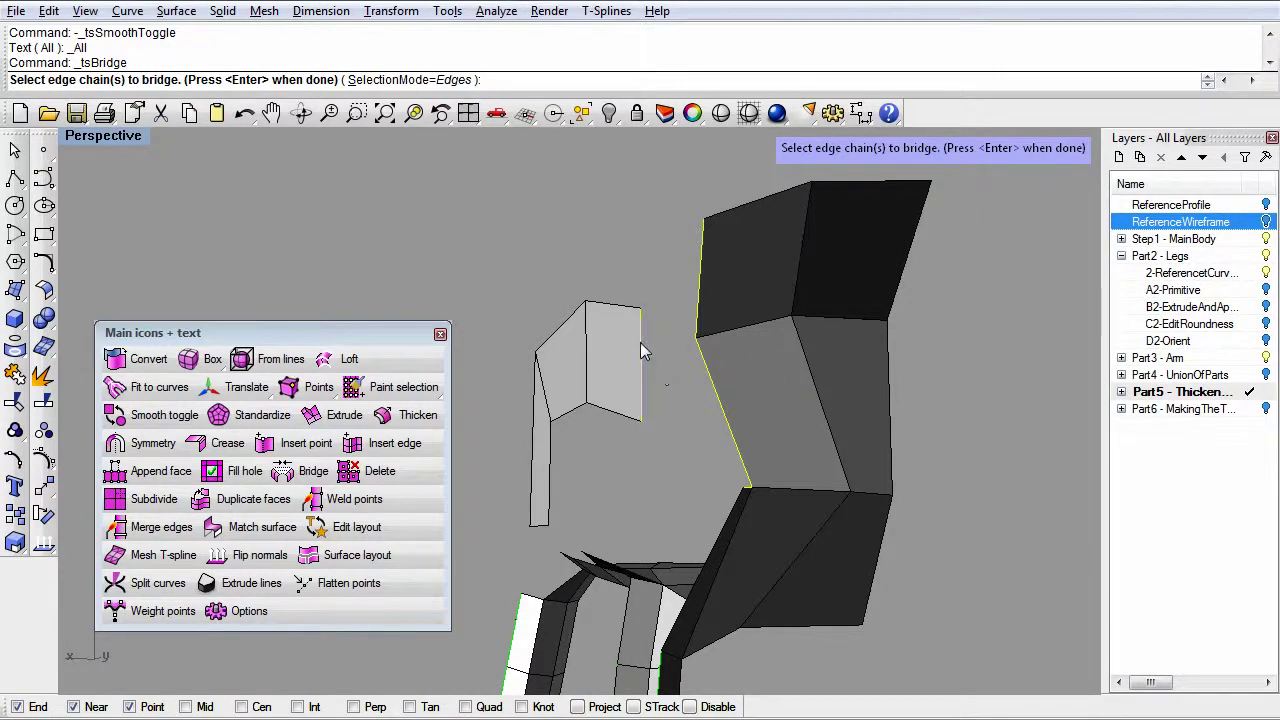
pyautogui.click(640, 358)
pyautogui.moveTo(715, 473)
pyautogui.mouseDown(button='right')
pyautogui.moveTo(700, 472)
pyautogui.moveTo(677, 360)
pyautogui.mouseUp(button='right')
pyautogui.press('Return')
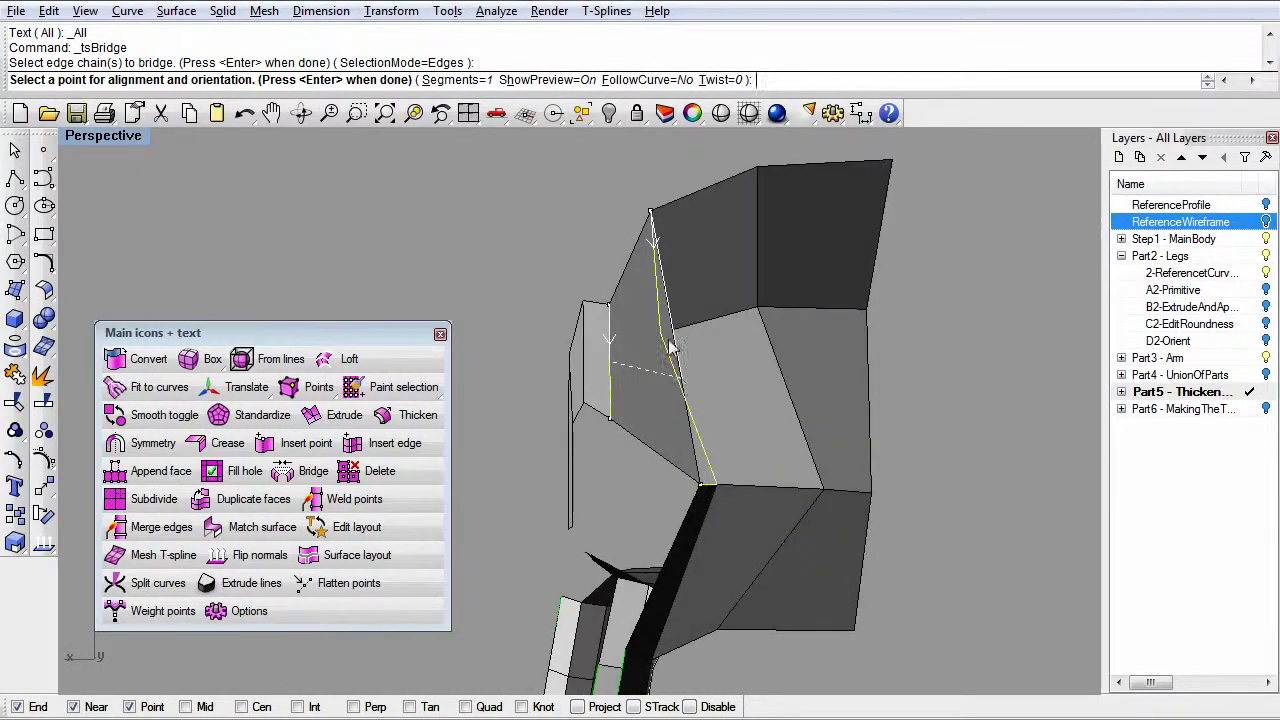
pyautogui.press('Return')
# - Examine the bridged arm joint, switch the surface to smooth display, and inspect the gap between the arm's lower end, seat and leg
pyautogui.moveTo(670, 477); pyautogui.dragTo(707, 515, button='right')
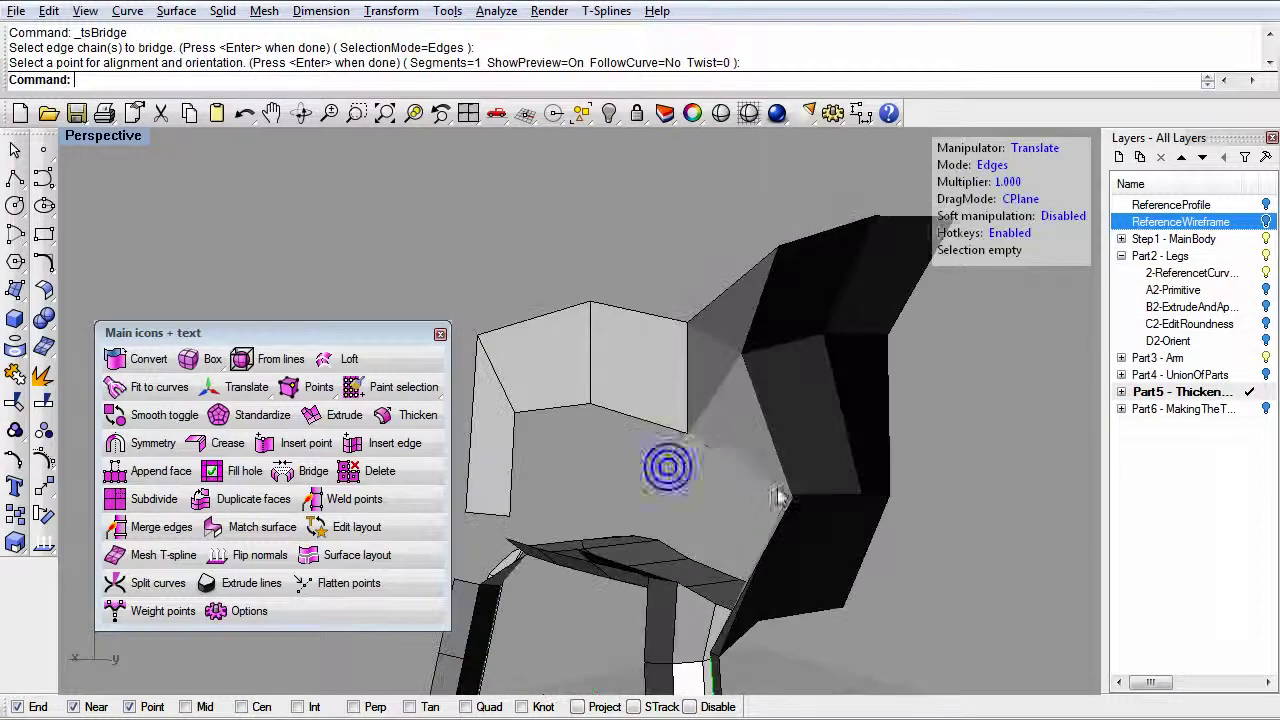
pyautogui.moveTo(700, 470)
pyautogui.mouseDown(button='right')
pyautogui.moveTo(643, 472)
pyautogui.moveTo(690, 474)
pyautogui.mouseUp(button='right')
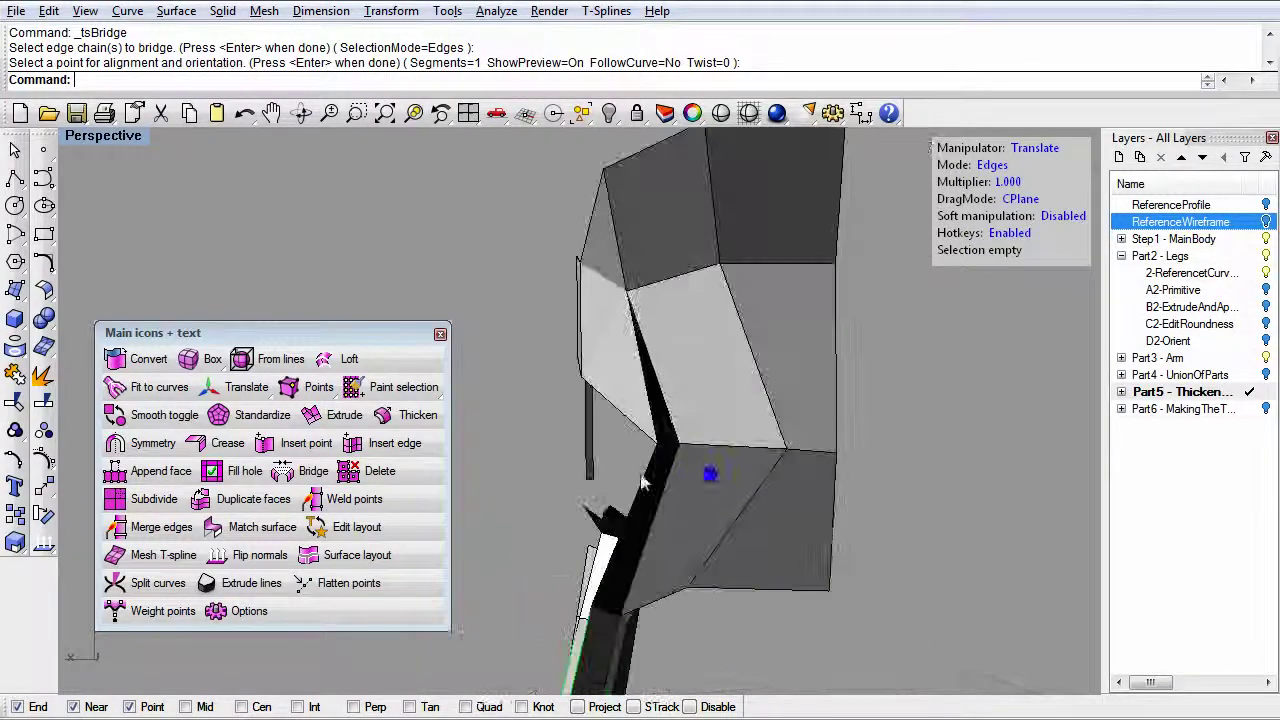
pyautogui.moveTo(586, 466)
pyautogui.mouseDown(button='right')
pyautogui.moveTo(736, 484)
pyautogui.moveTo(718, 486)
pyautogui.mouseUp(button='right')
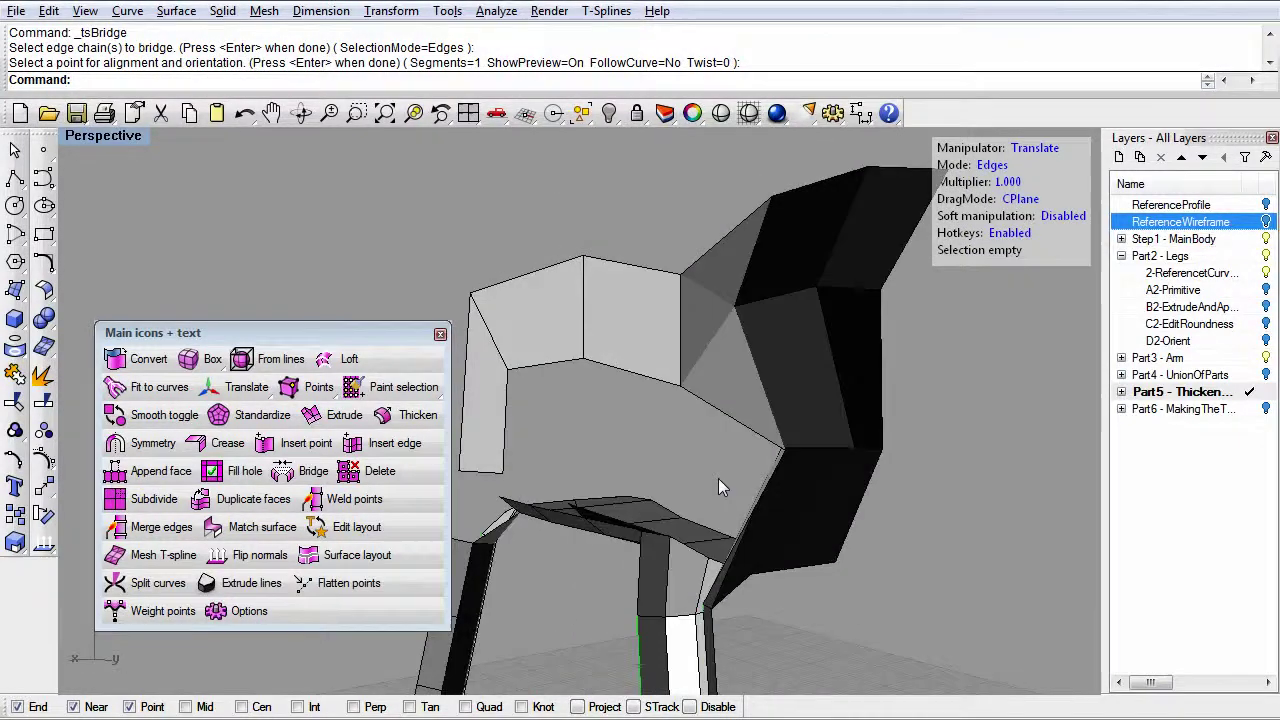
pyautogui.press('Tab')
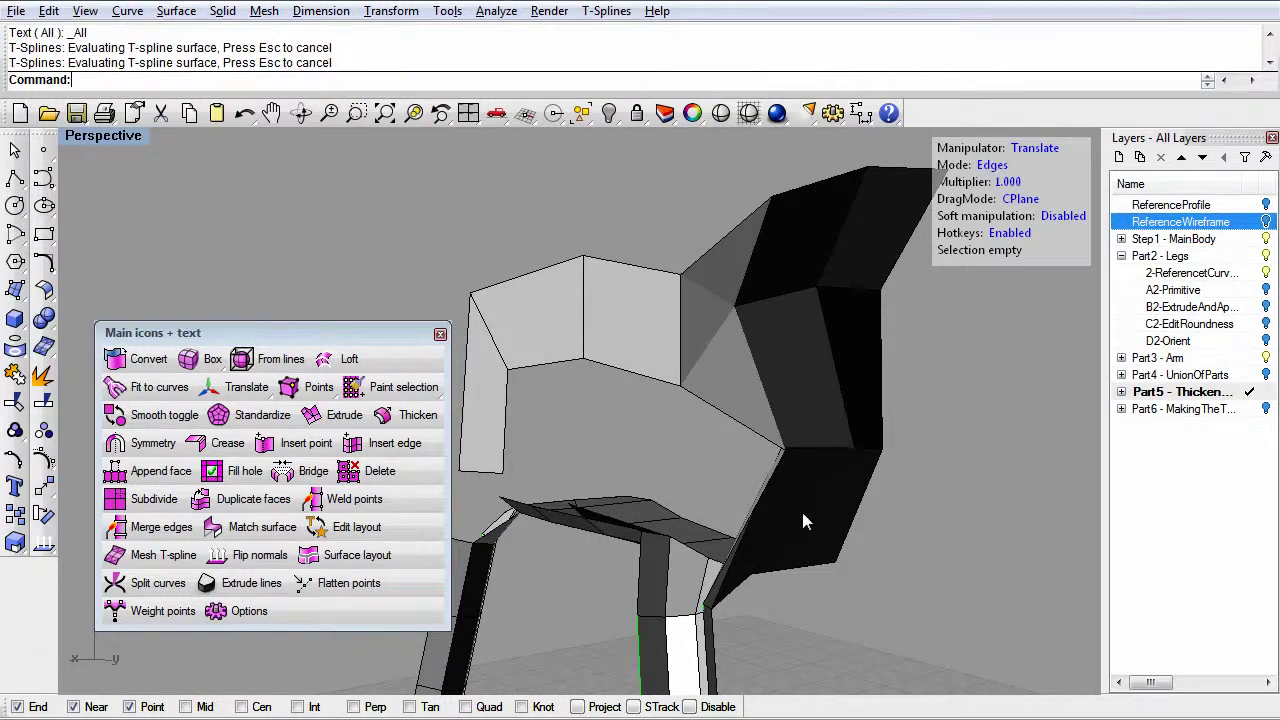
pyautogui.moveTo(829, 530); pyautogui.dragTo(739, 632, button='right')
pyautogui.moveTo(697, 567); pyautogui.dragTo(783, 518, button='right')
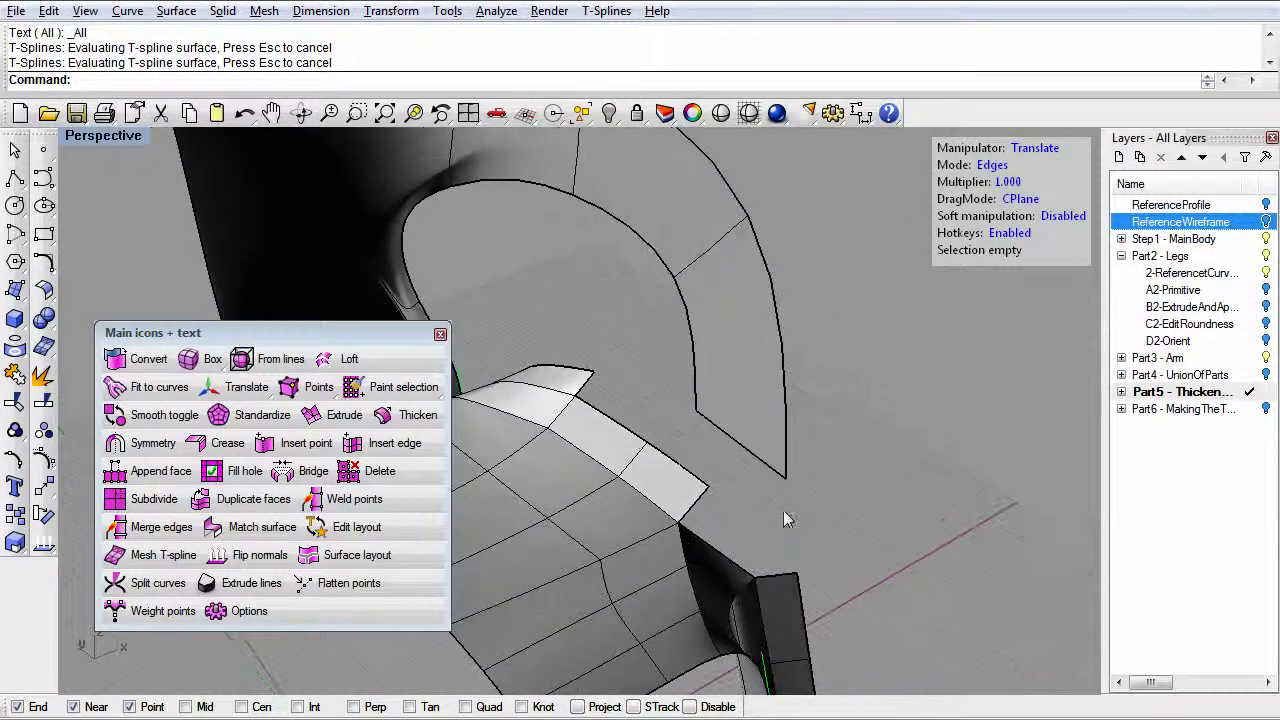
# - Try bridging the edge chain along the seat's side and leg top to the arm's lower end edge, with one segment
pyautogui.click(743, 453)
pyautogui.click(615, 415)
pyautogui.keyDown('shift'); pyautogui.click(670, 455); pyautogui.keyUp('shift')
pyautogui.keyDown('shift'); pyautogui.click(697, 505); pyautogui.keyUp('shift')
pyautogui.keyDown('shift'); pyautogui.click(695, 531); pyautogui.keyUp('shift')
pyautogui.moveTo(767, 579)
pyautogui.mouseDown(button='right')
pyautogui.moveTo(746, 593)
pyautogui.moveTo(771, 600)
pyautogui.moveTo(776, 588)
pyautogui.mouseUp(button='right')
pyautogui.keyDown('shift'); pyautogui.click(766, 603); pyautogui.keyUp('shift')
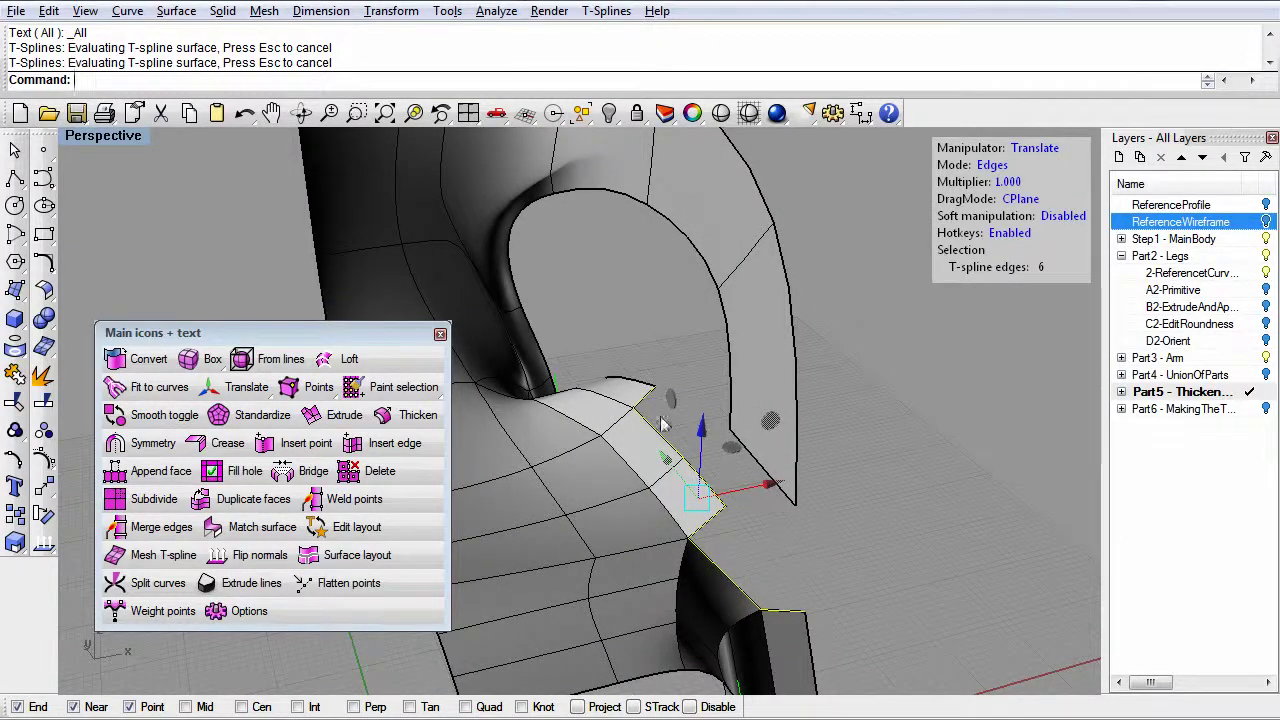
pyautogui.keyDown('shift'); pyautogui.click(766, 482); pyautogui.keyUp('shift')
pyautogui.moveTo(803, 555); pyautogui.dragTo(725, 545, button='right')
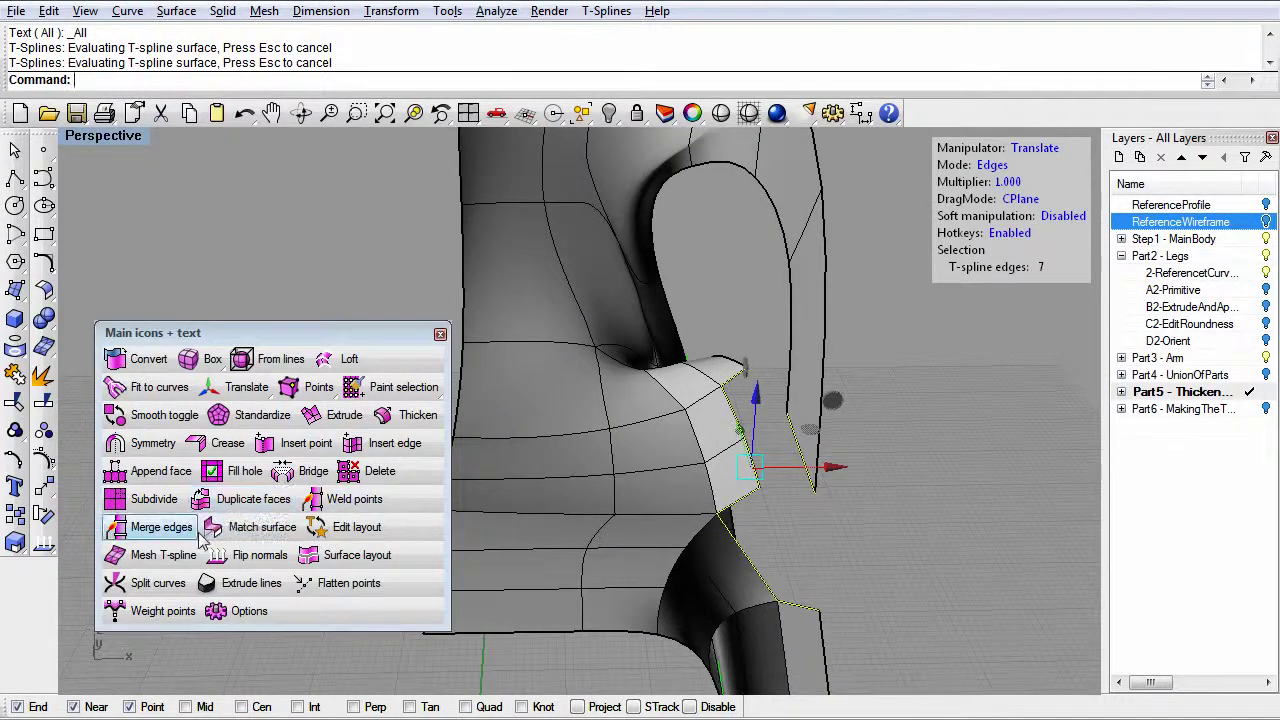
pyautogui.click(288, 478)
pyautogui.moveTo(850, 465); pyautogui.dragTo(912, 469, button='right')
pyautogui.rightClick(912, 469)
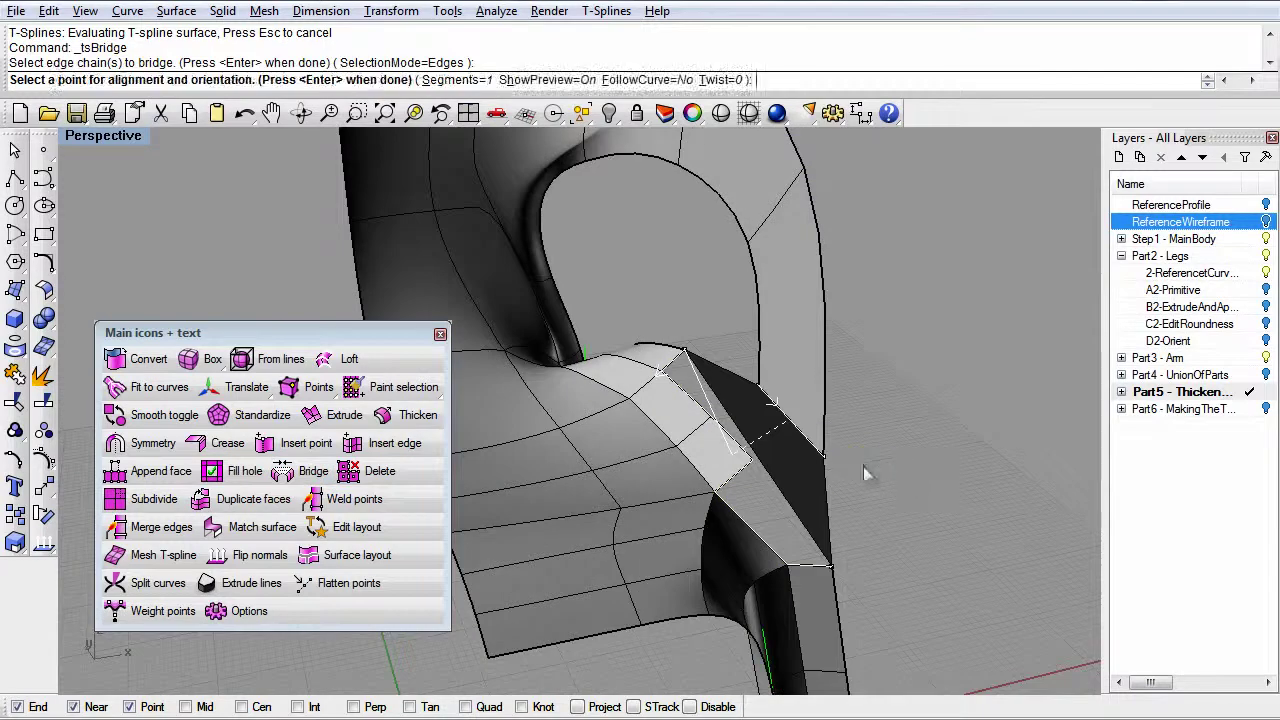
pyautogui.rightClick(950, 477)
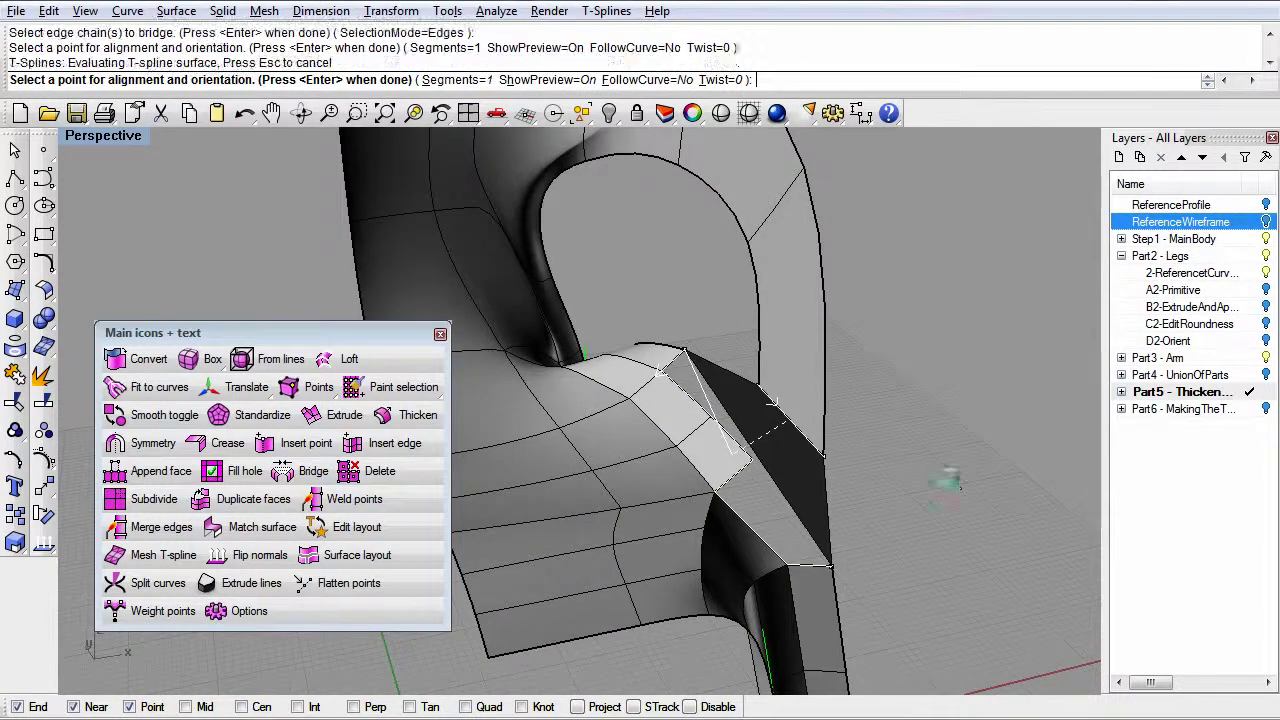
# - Preview the arm, seat and leg joint in shaded display without wires, and undo the bridge
pyautogui.moveTo(923, 495)
pyautogui.mouseDown(button='right')
pyautogui.moveTo(827, 464)
pyautogui.moveTo(714, 227)
pyautogui.moveTo(783, 326)
pyautogui.moveTo(740, 440)
pyautogui.moveTo(688, 452)
pyautogui.moveTo(681, 499)
pyautogui.mouseUp(button='right')
pyautogui.click(692, 113)
pyautogui.click(904, 445)
pyautogui.moveTo(865, 479); pyautogui.dragTo(735, 480, button='right')
pyautogui.moveTo(810, 453); pyautogui.dragTo(678, 441, button='right')
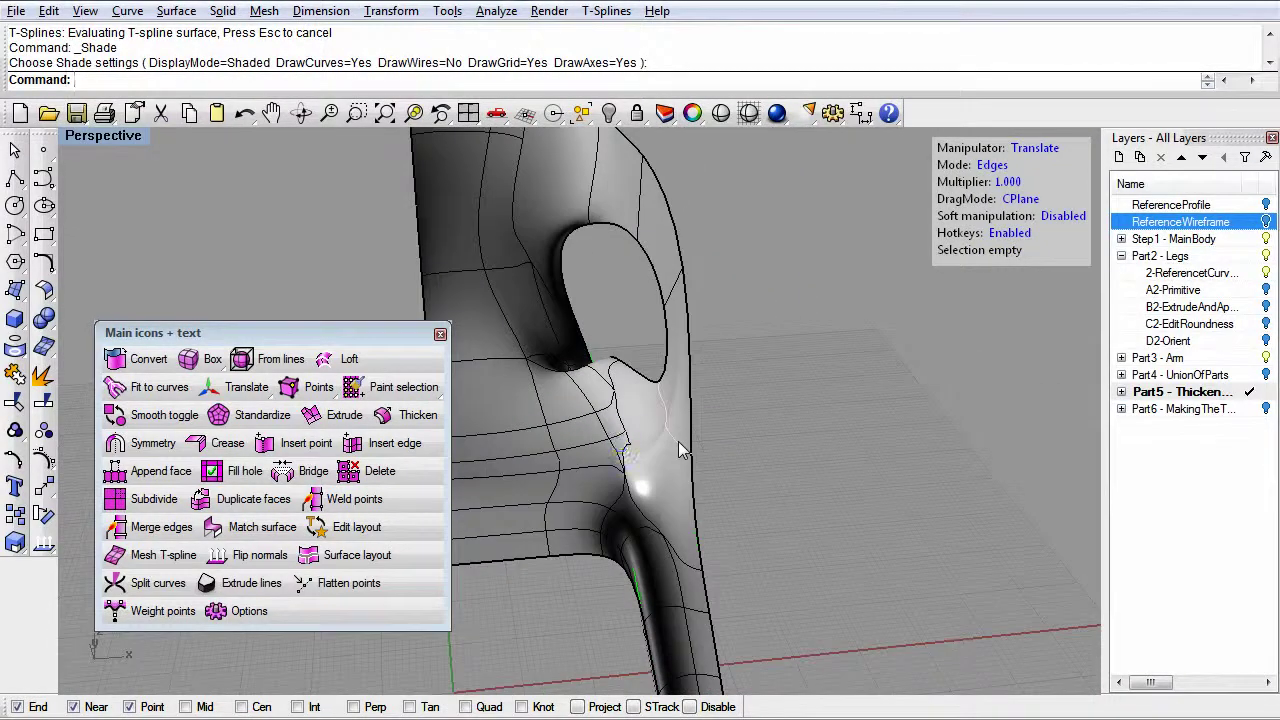
pyautogui.hotkey('ctrl', 'z')
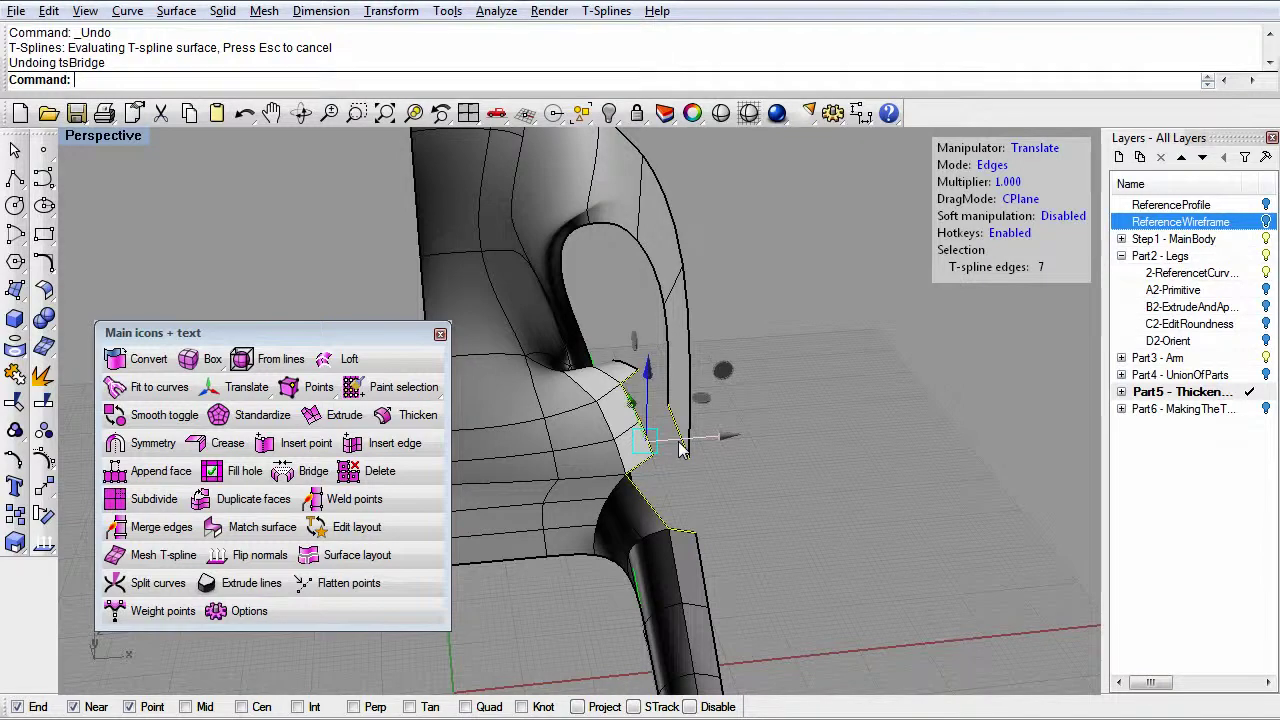
# - Switch to point editing and weld the outer corner point of the seat's side strip to the leg's near top corner point
pyautogui.click(688, 497)
pyautogui.moveTo(688, 497); pyautogui.dragTo(807, 494, button='right')
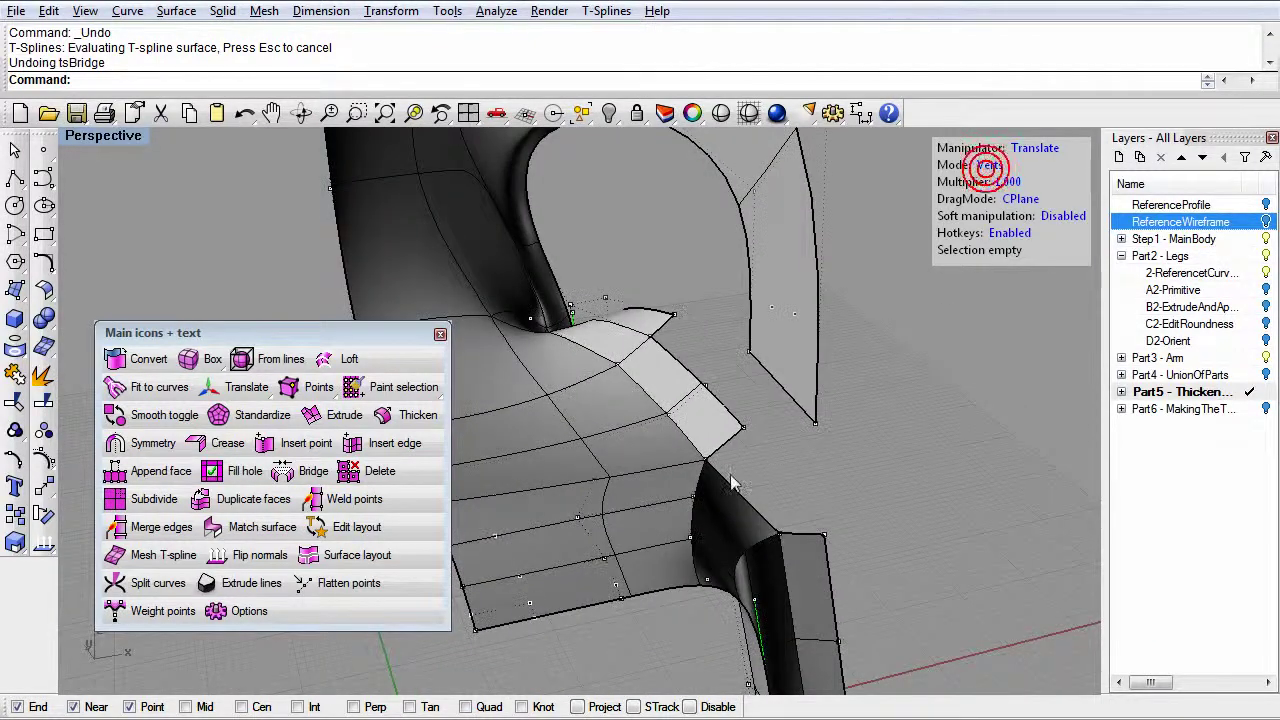
pyautogui.click(746, 427)
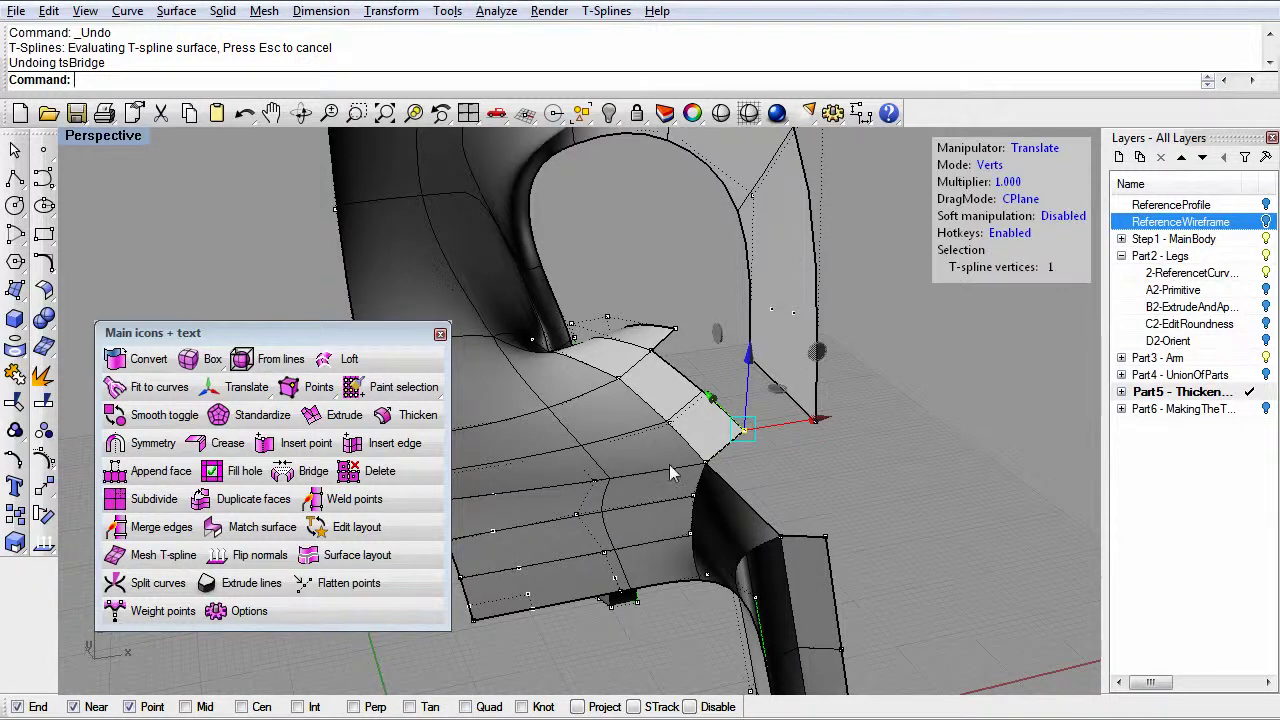
pyautogui.click(805, 492)
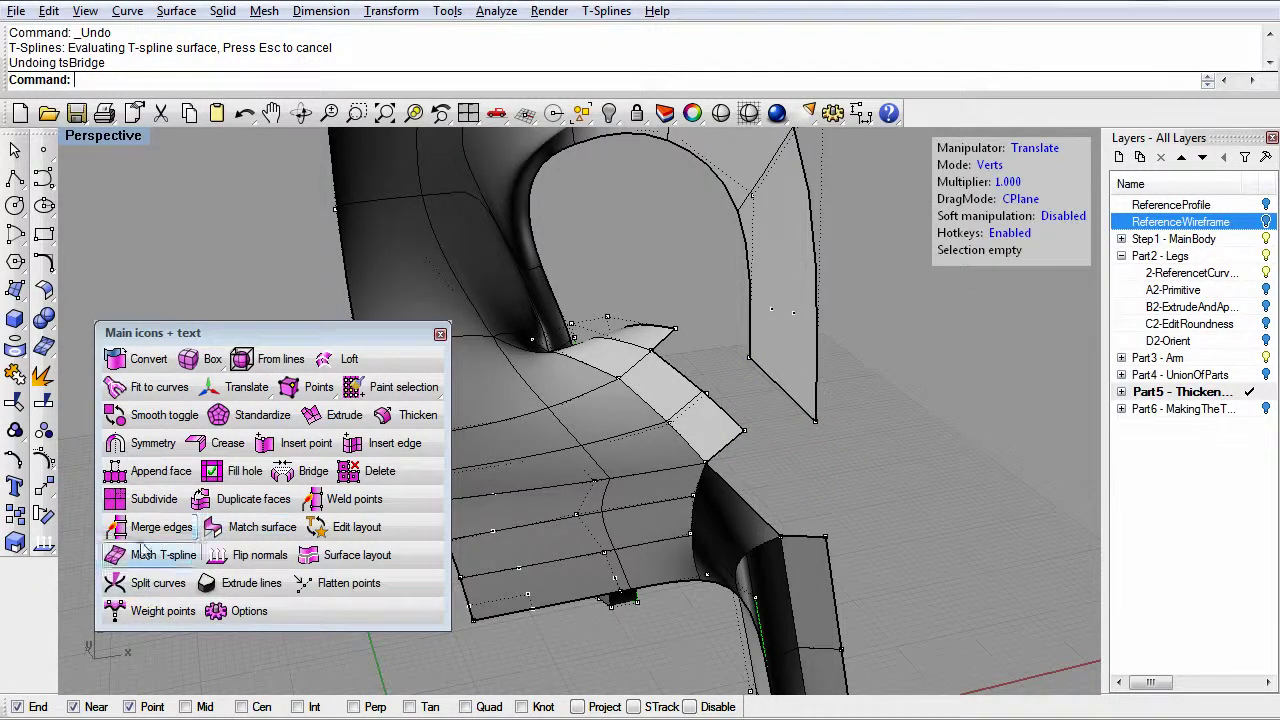
pyautogui.click(366, 506)
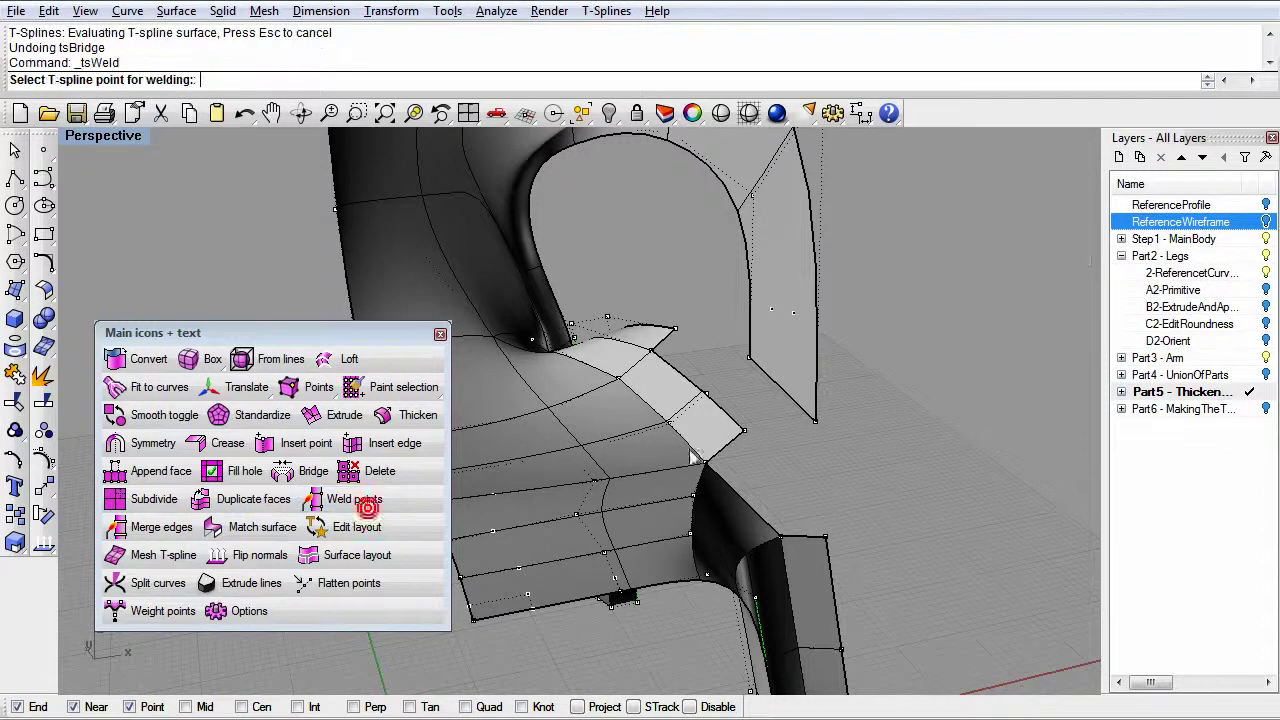
pyautogui.click(743, 430)
pyautogui.click(782, 537)
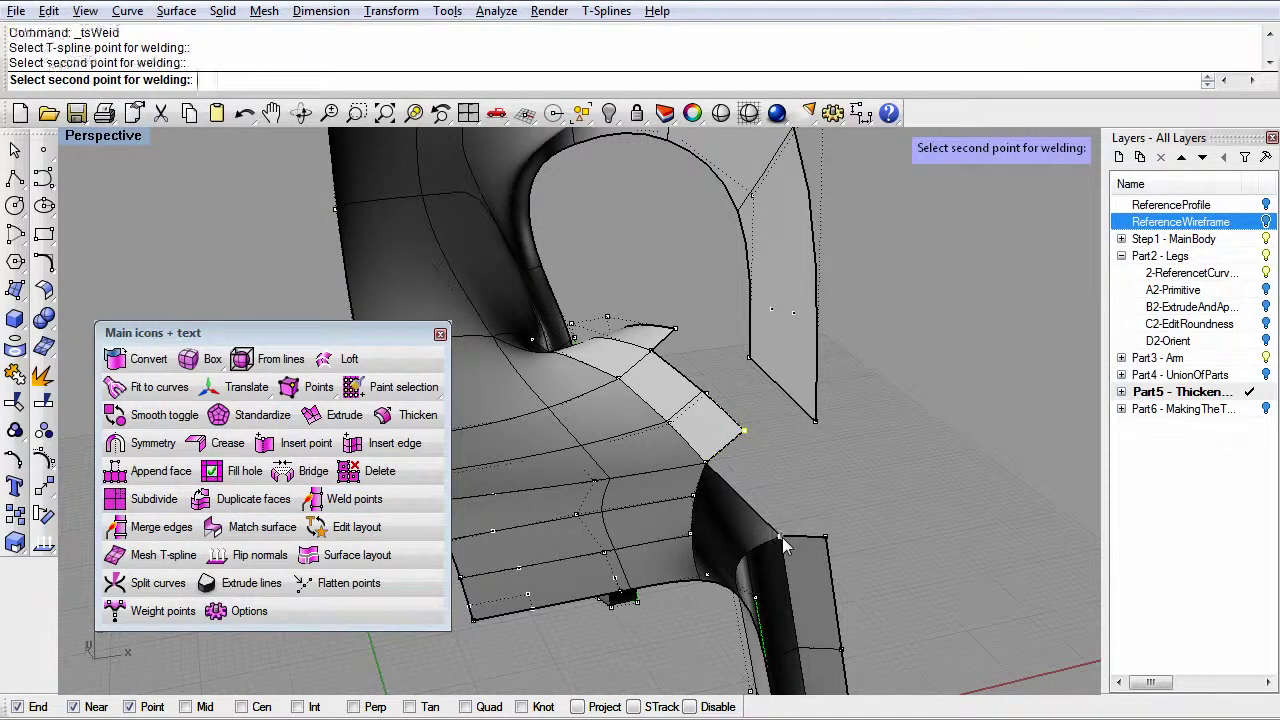
pyautogui.moveTo(844, 546); pyautogui.dragTo(680, 541, button='right')
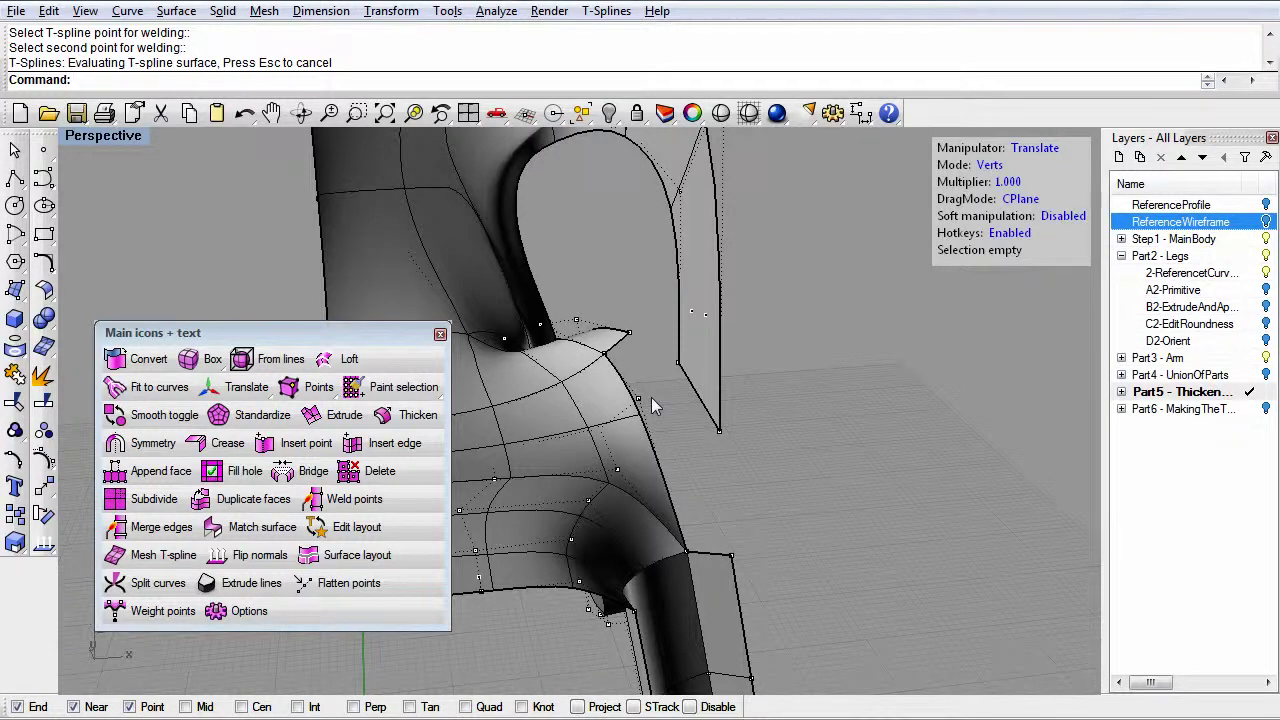
pyautogui.moveTo(785, 506); pyautogui.dragTo(722, 490, button='right')
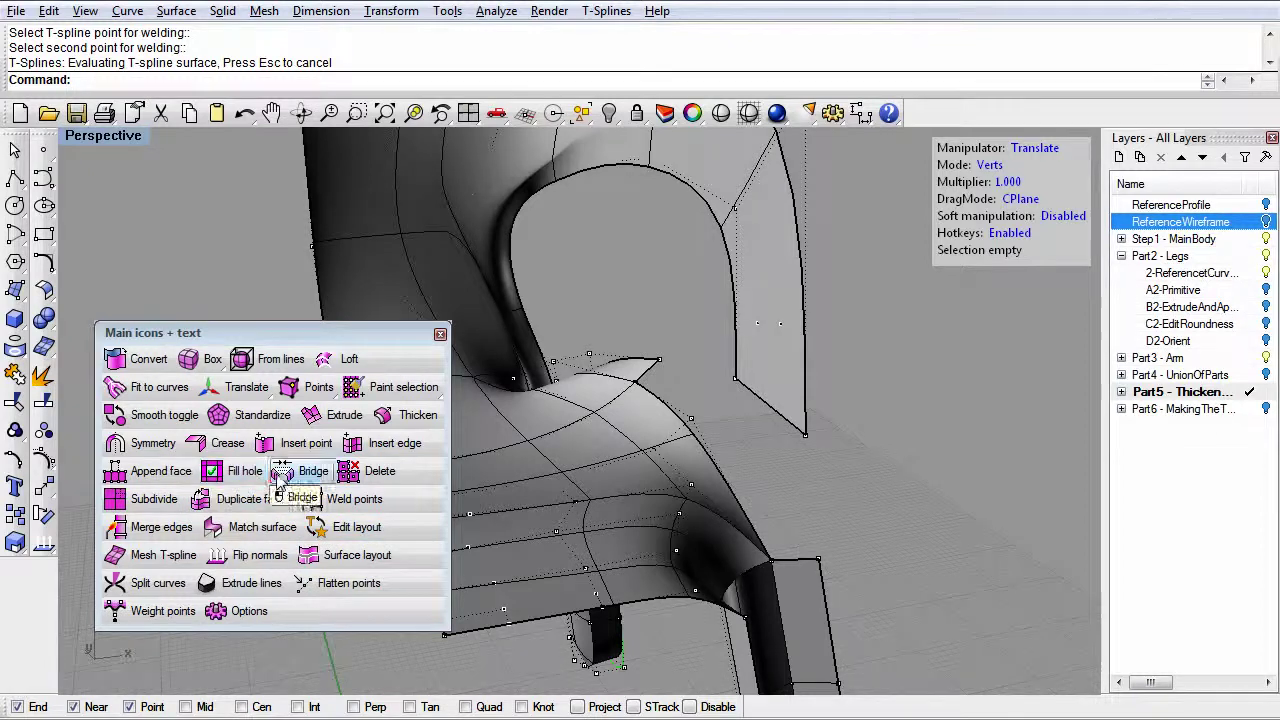
# - Bridge the arm's lower end edge to the welded seat-side and leg-top edge chain, using edge selection mode and one segment
pyautogui.click(313, 471)
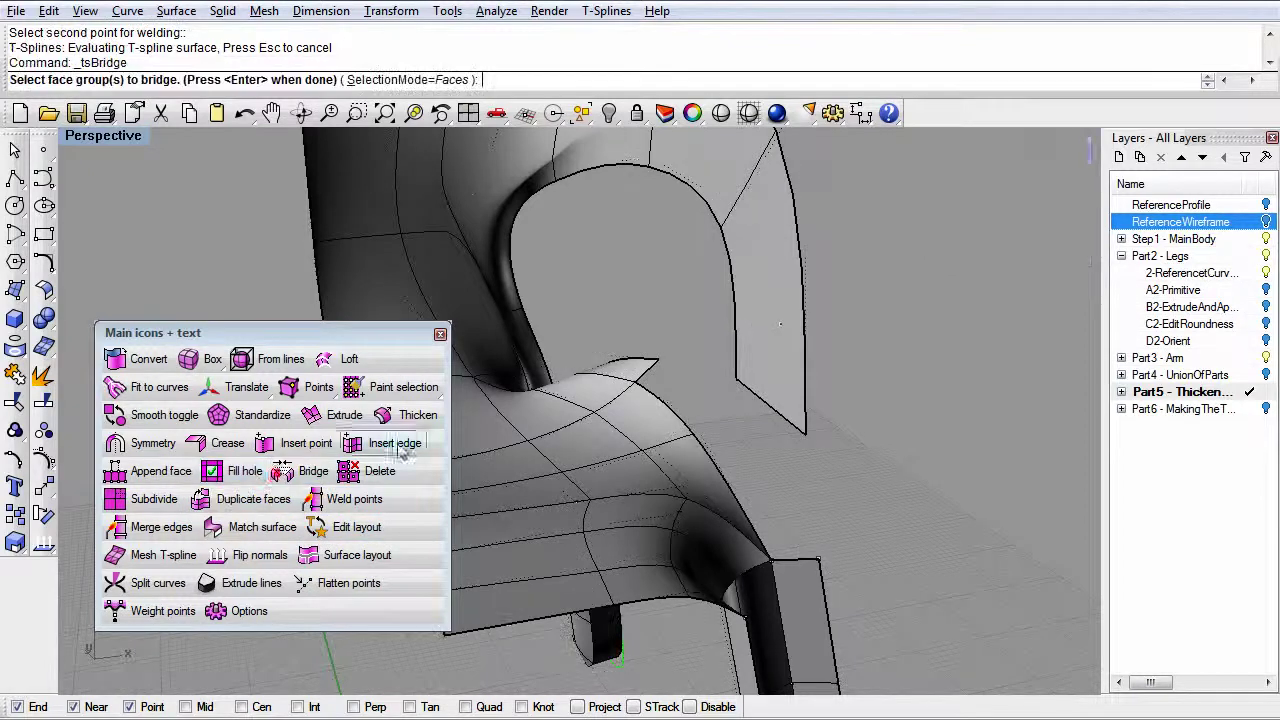
pyautogui.click(440, 80)
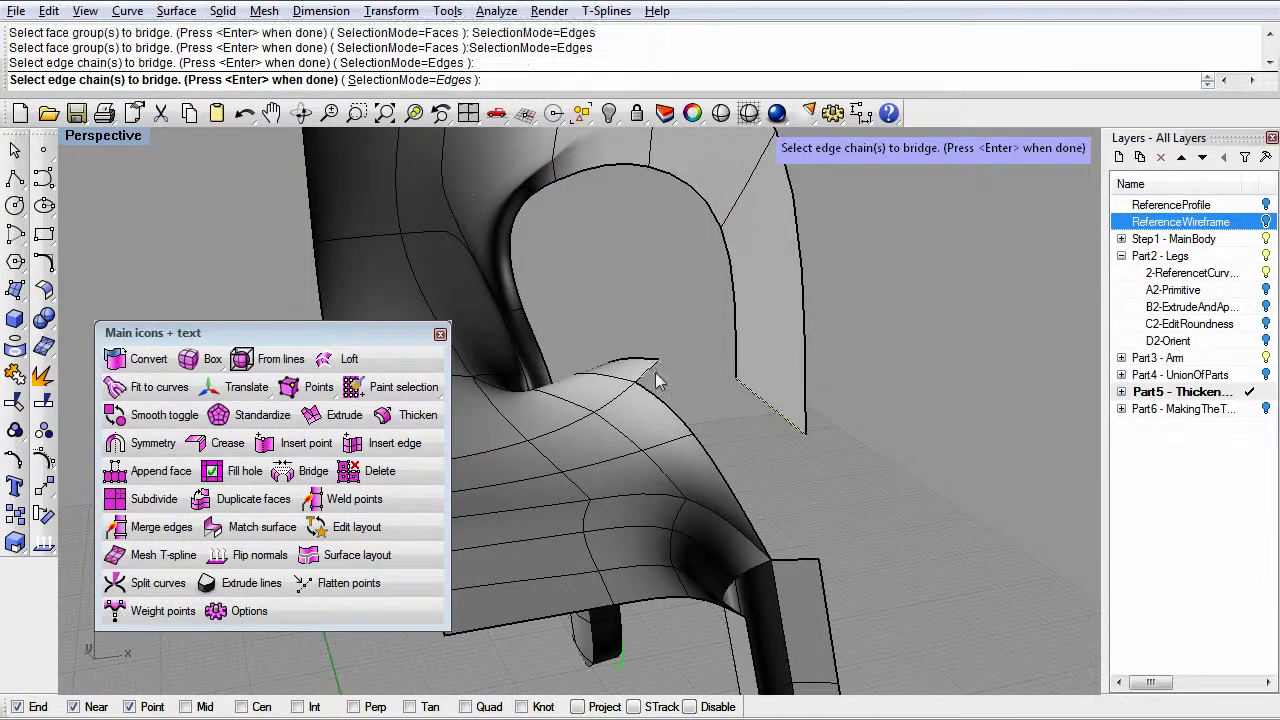
pyautogui.click(710, 453)
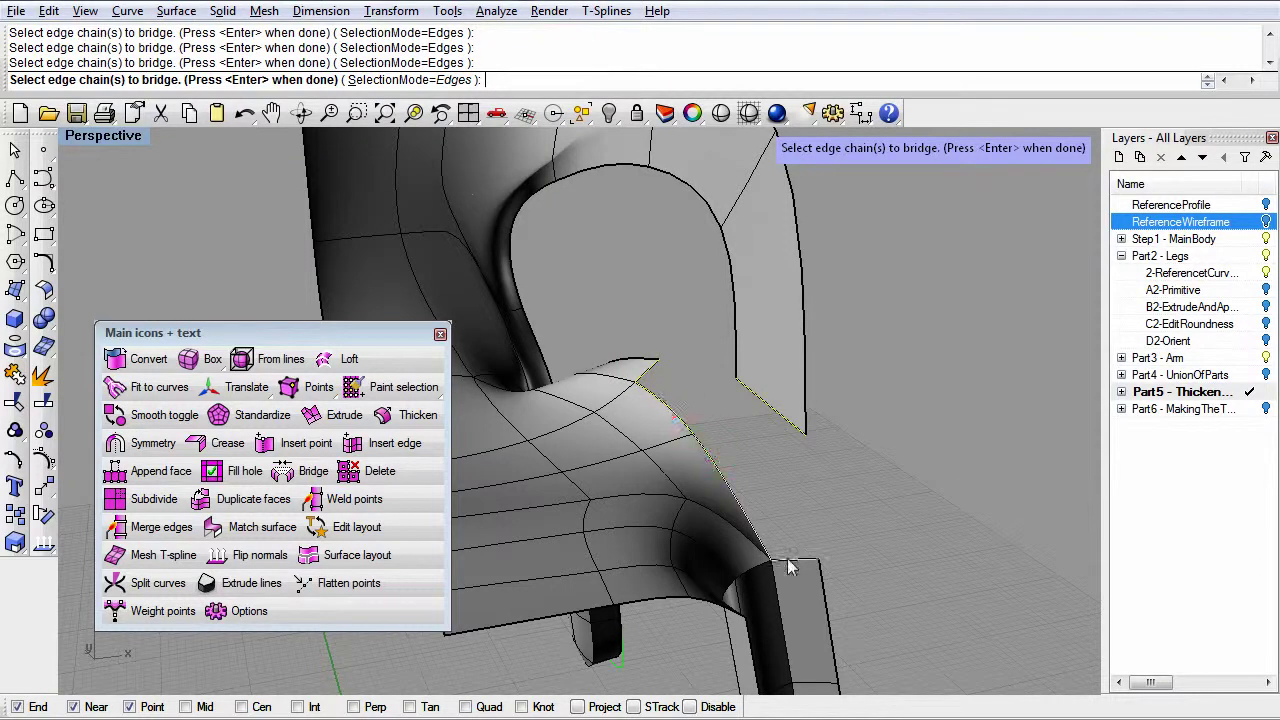
pyautogui.moveTo(842, 550); pyautogui.dragTo(788, 552, button='right')
pyautogui.press('Return')
pyautogui.moveTo(634, 502); pyautogui.dragTo(692, 502, button='right')
pyautogui.click(766, 520)
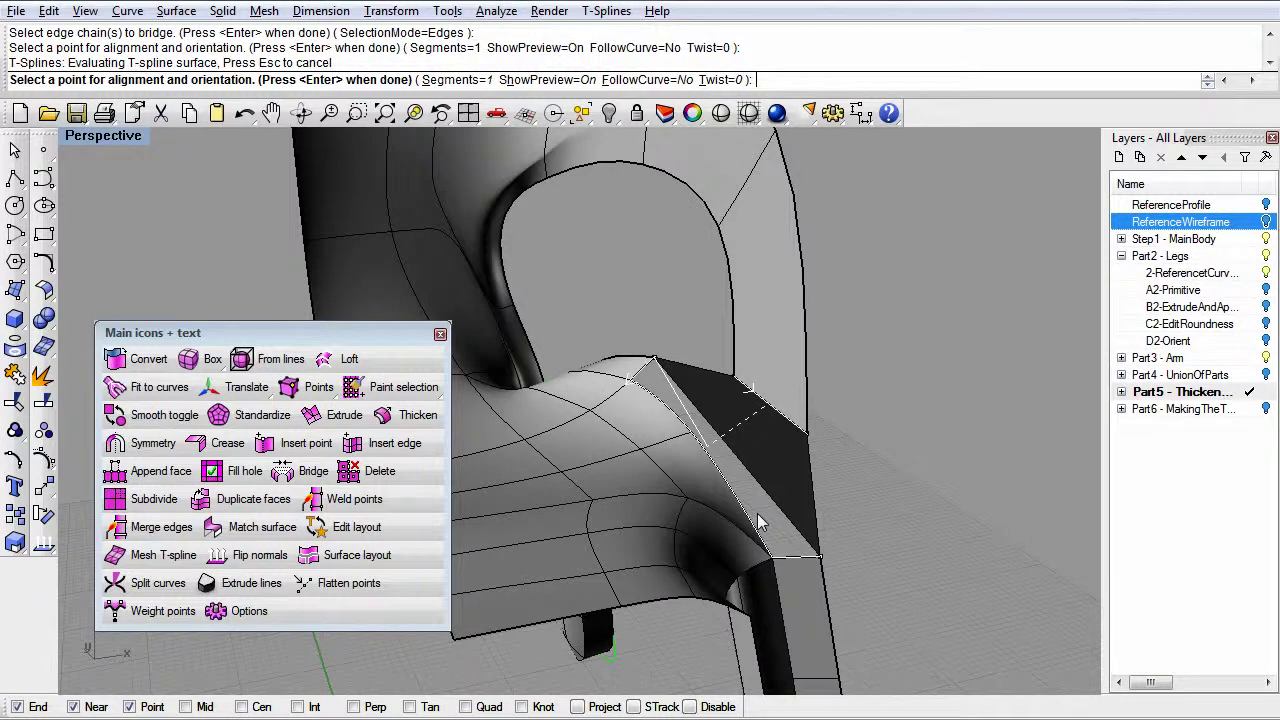
pyautogui.press('Return')
# - Examine the new joint between arm, seat and leg from several angles, including a shaded preview without wires
pyautogui.moveTo(757, 513)
pyautogui.mouseDown(button='right')
pyautogui.moveTo(770, 448)
pyautogui.moveTo(645, 498)
pyautogui.mouseUp(button='right')
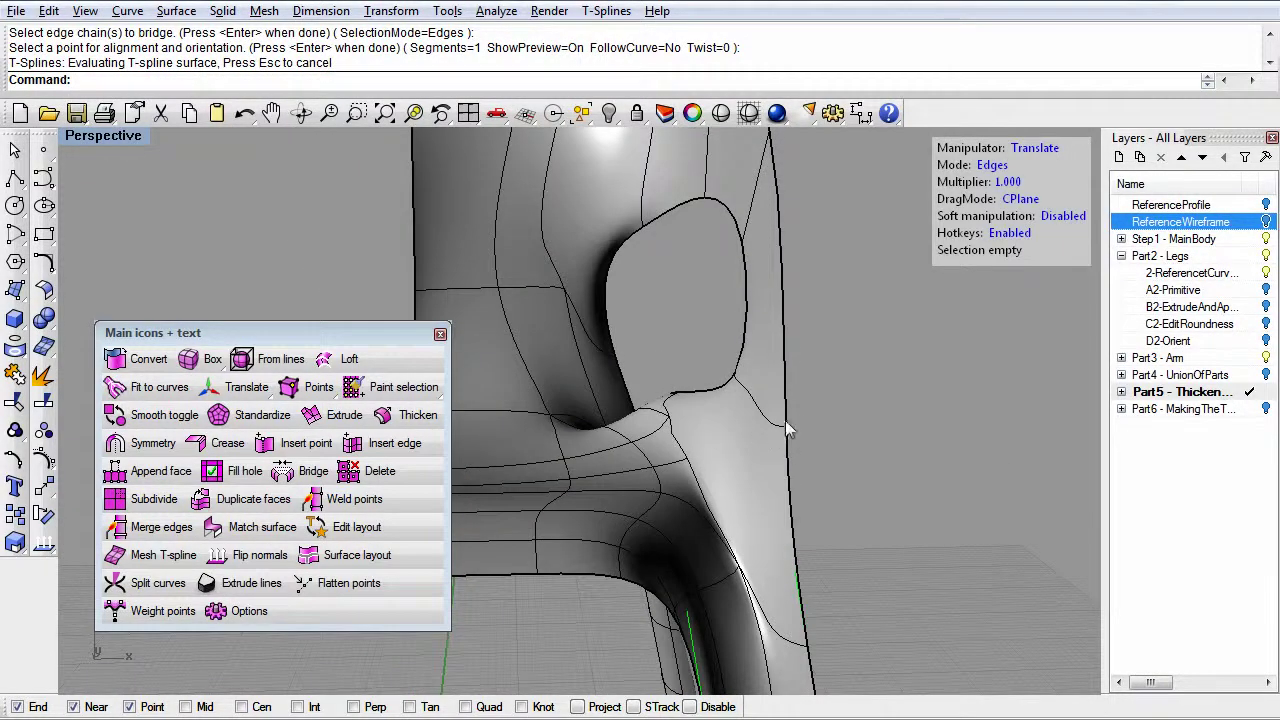
pyautogui.moveTo(780, 446); pyautogui.dragTo(660, 495, button='right')
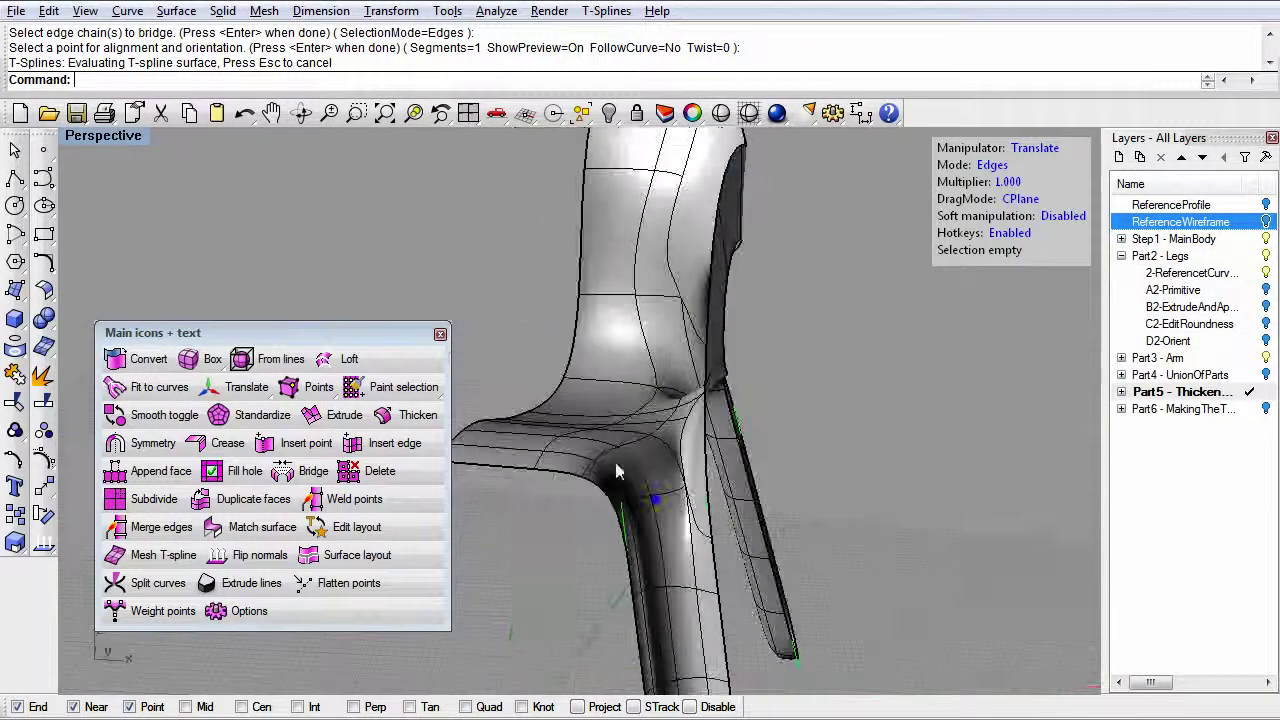
pyautogui.click(748, 112)
pyautogui.moveTo(800, 350)
pyautogui.mouseDown(button='right')
pyautogui.moveTo(843, 349)
pyautogui.moveTo(851, 377)
pyautogui.moveTo(778, 337)
pyautogui.moveTo(851, 449)
pyautogui.moveTo(852, 567)
pyautogui.moveTo(749, 500)
pyautogui.moveTo(648, 493)
pyautogui.moveTo(677, 520)
pyautogui.moveTo(720, 506)
pyautogui.moveTo(712, 517)
pyautogui.moveTo(814, 456)
pyautogui.mouseUp(button='right')
pyautogui.press('Escape')
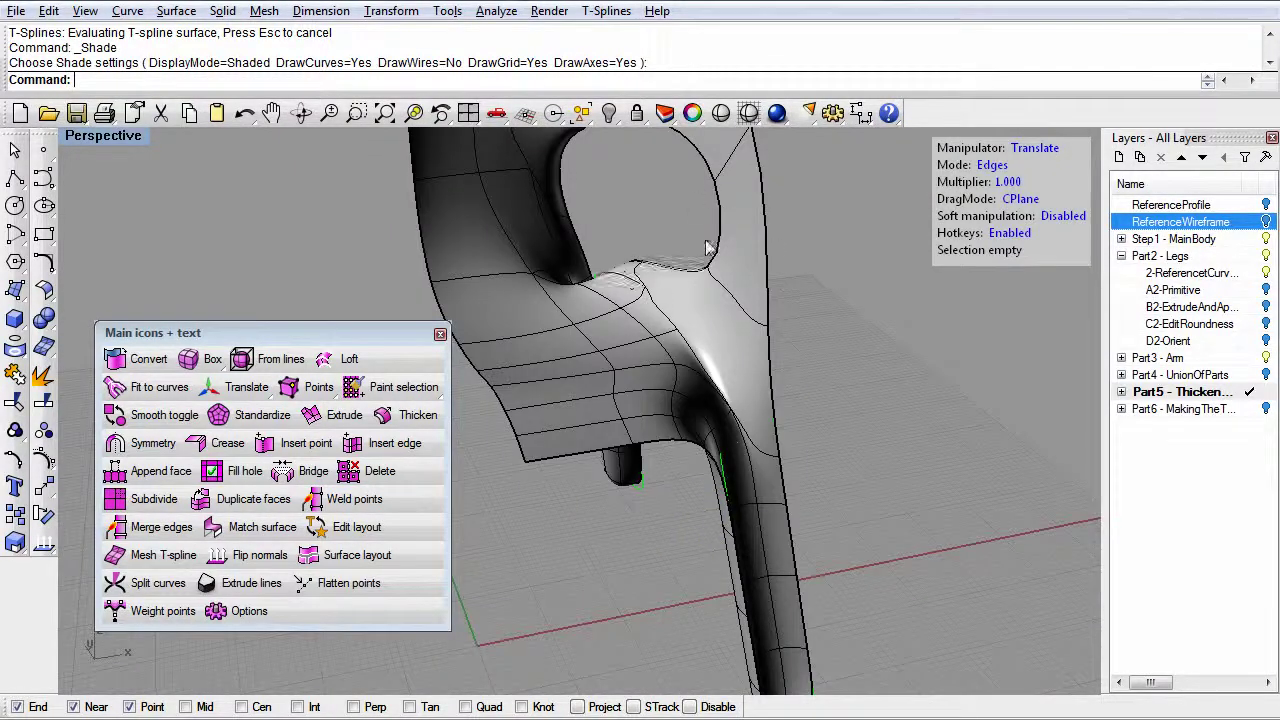
pyautogui.moveTo(710, 322); pyautogui.dragTo(703, 446, button='right')
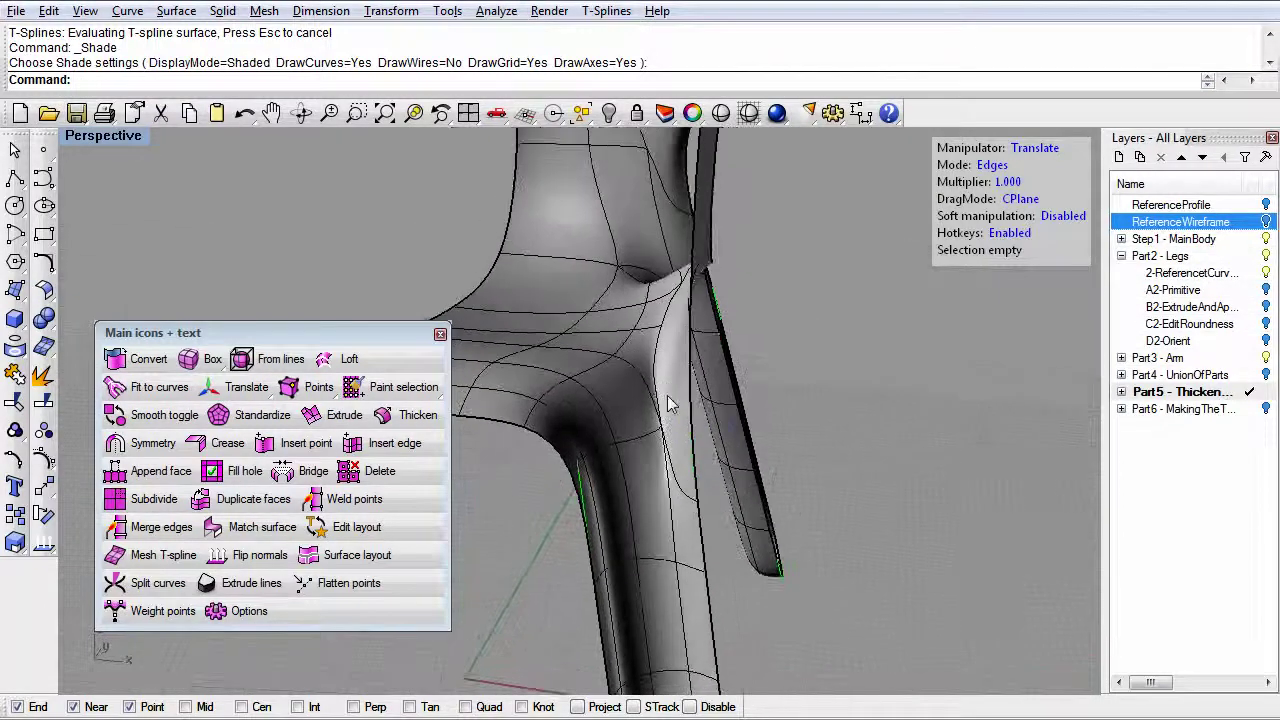
# - Preview the bridged arm, seat and leg joint in shaded display from another angle
pyautogui.click(724, 113)
pyautogui.moveTo(751, 271); pyautogui.dragTo(788, 278, button='right')
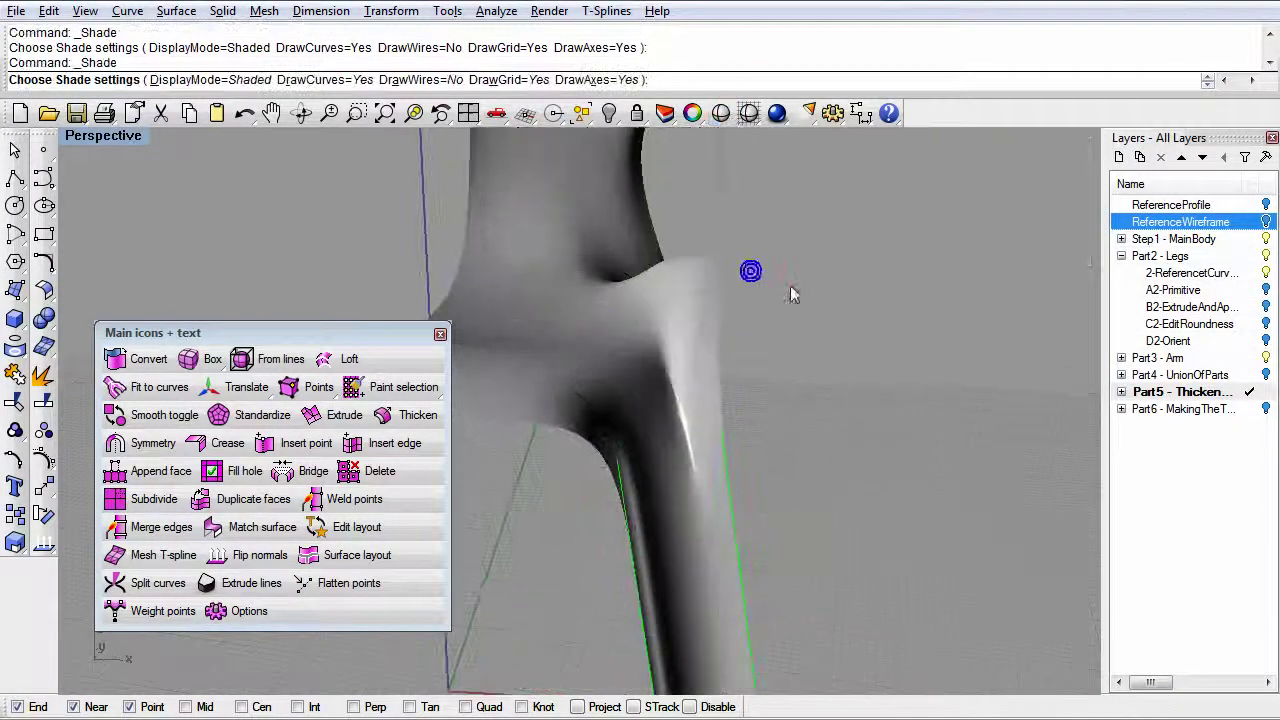
pyautogui.click(790, 285)
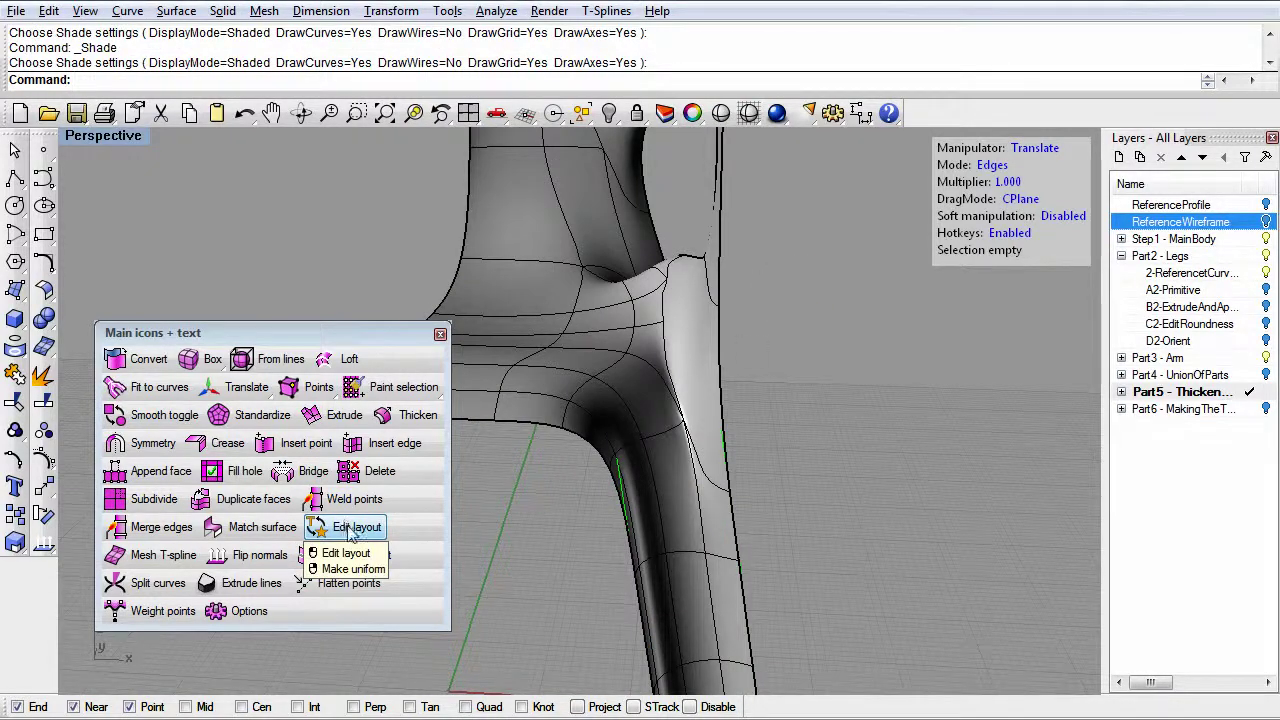
# - Try making the chair T-spline uniform, inspect the joint in shaded display, and undo the uniform operation
pyautogui.rightClick(352, 533)
pyautogui.click(622, 408)
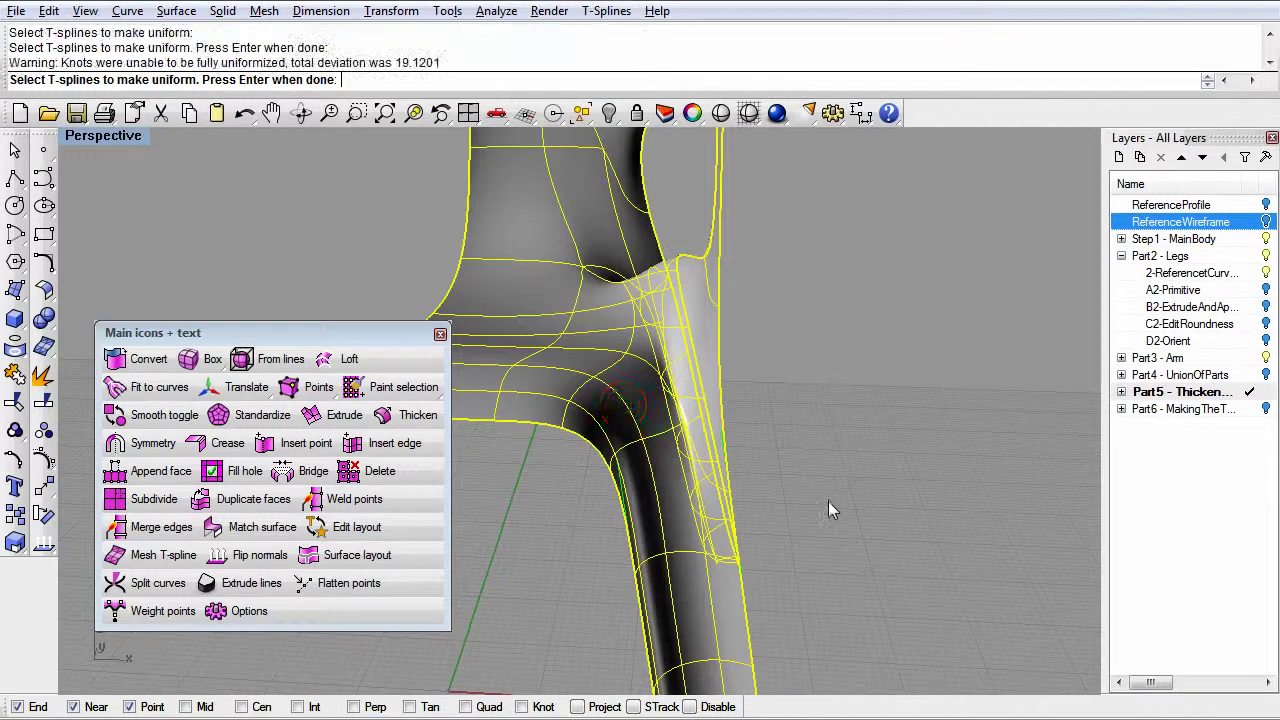
pyautogui.press('Return')
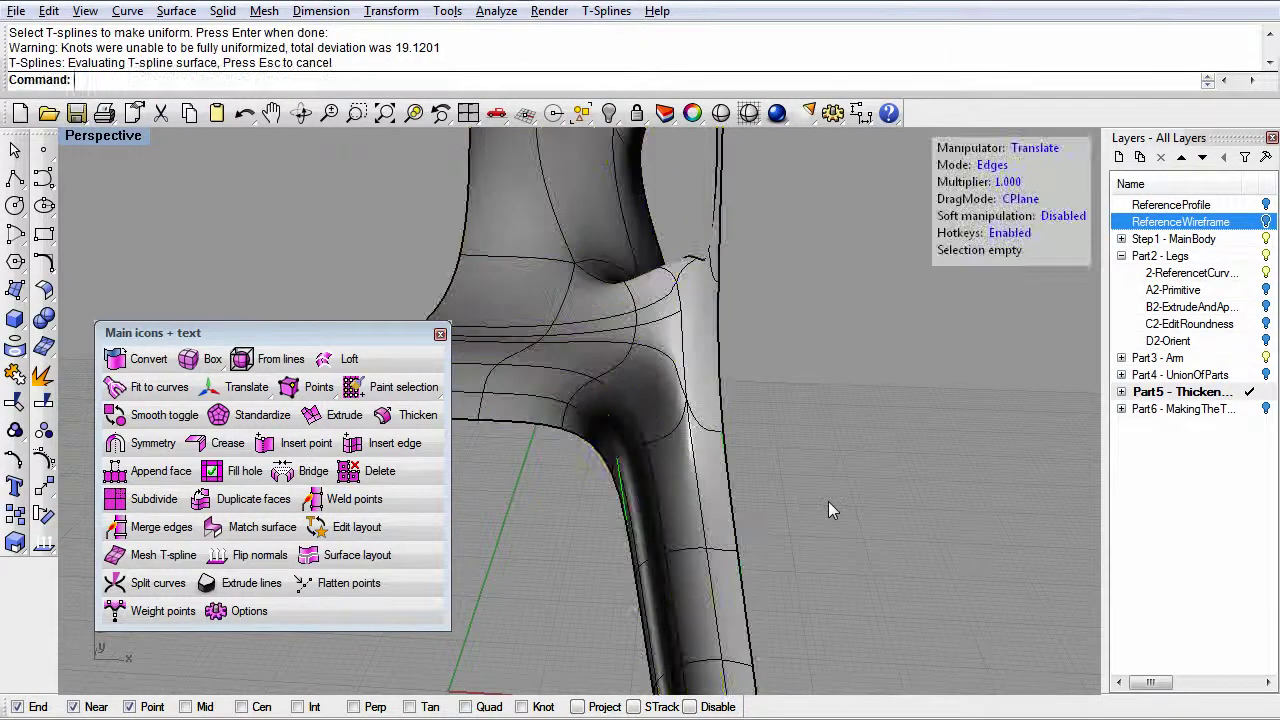
pyautogui.moveTo(676, 453); pyautogui.dragTo(655, 440, button='right')
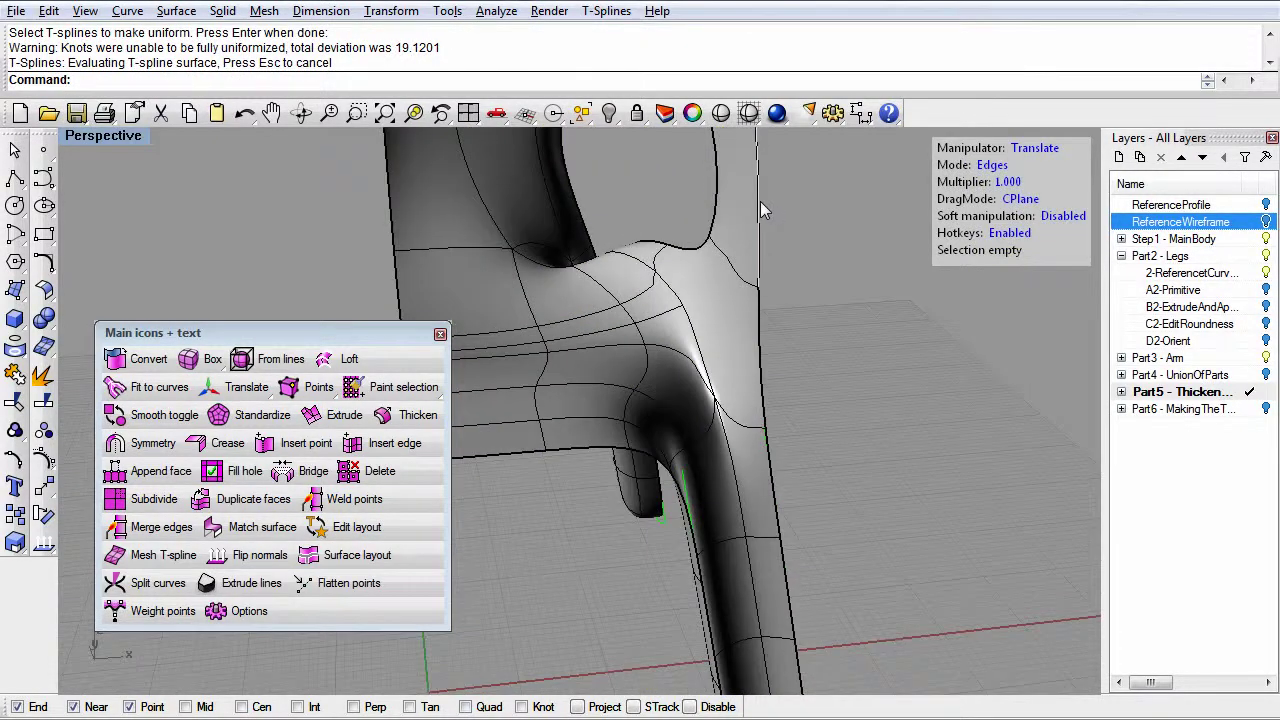
pyautogui.click(720, 113)
pyautogui.moveTo(815, 345)
pyautogui.mouseDown(button='right')
pyautogui.moveTo(750, 288)
pyautogui.moveTo(660, 420)
pyautogui.moveTo(595, 403)
pyautogui.moveTo(645, 465)
pyautogui.mouseUp(button='right')
pyautogui.moveTo(721, 387); pyautogui.dragTo(677, 345, button='right')
pyautogui.hotkey('ctrl', 'z')
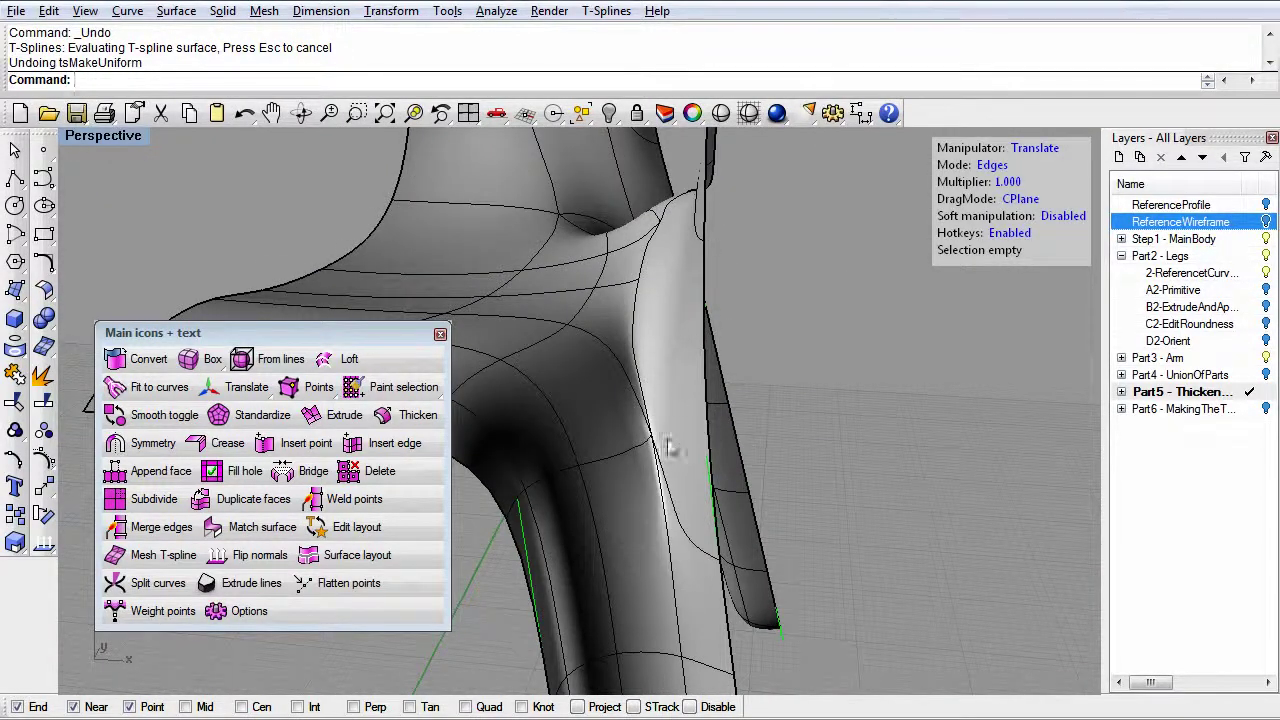
# - Make the half-chair T-spline uniform again
pyautogui.rightClick(333, 528)
pyautogui.click(577, 524)
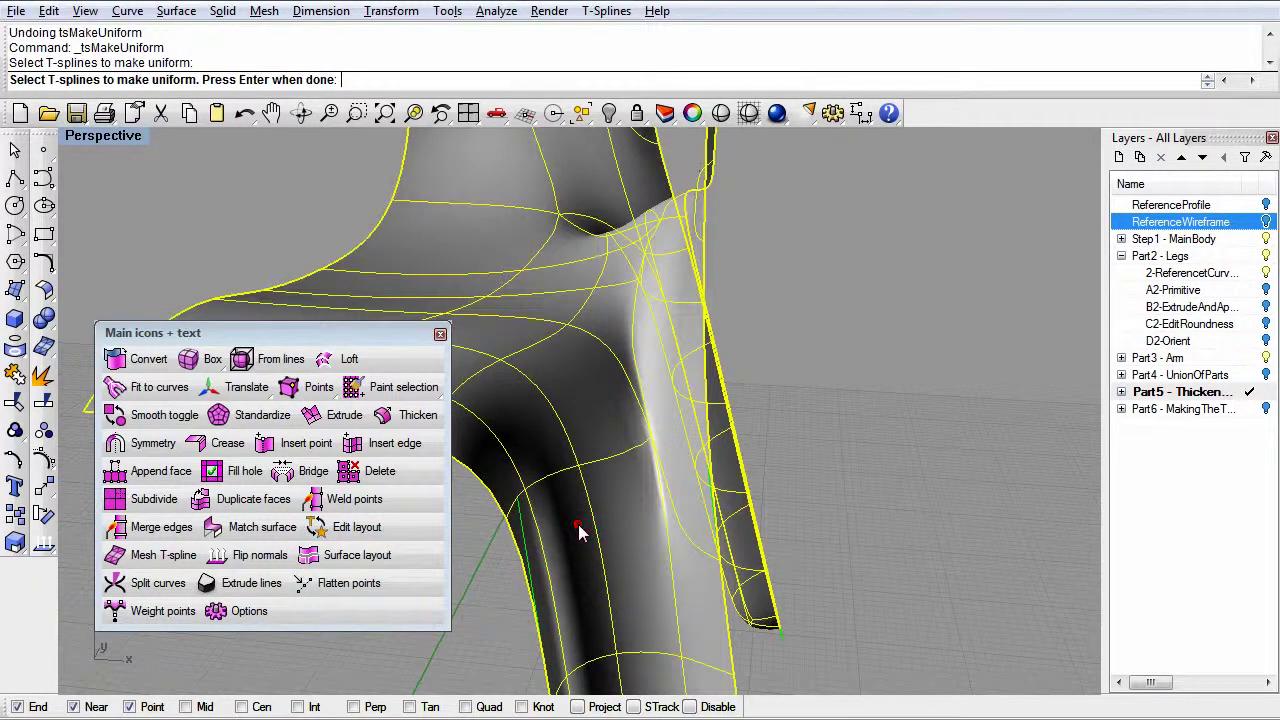
pyautogui.press('Return')
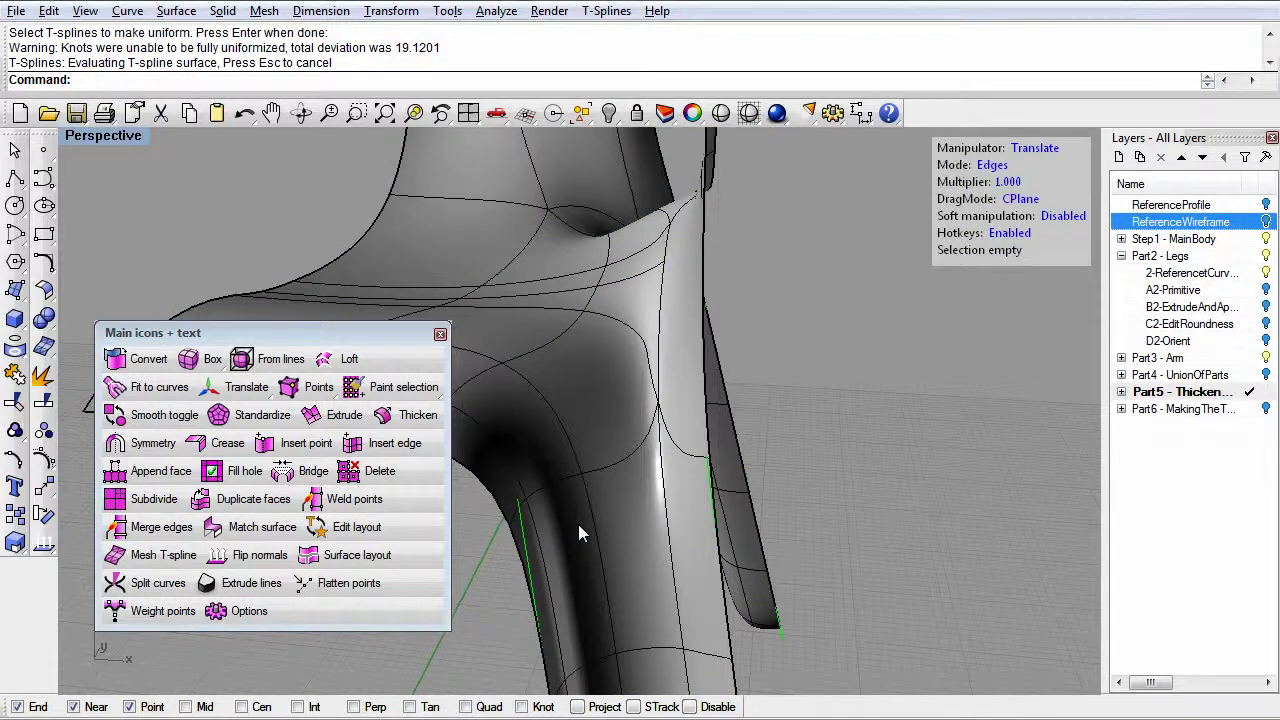
# - Select edges where the arm meets the seat and leg and adjust them with the Translate manipulator
pyautogui.moveTo(593, 519); pyautogui.dragTo(618, 405, button='right')
pyautogui.click(628, 516)
pyautogui.moveTo(631, 390)
pyautogui.mouseDown()
pyautogui.moveTo(634, 286)
pyautogui.moveTo(631, 392)
pyautogui.mouseUp()
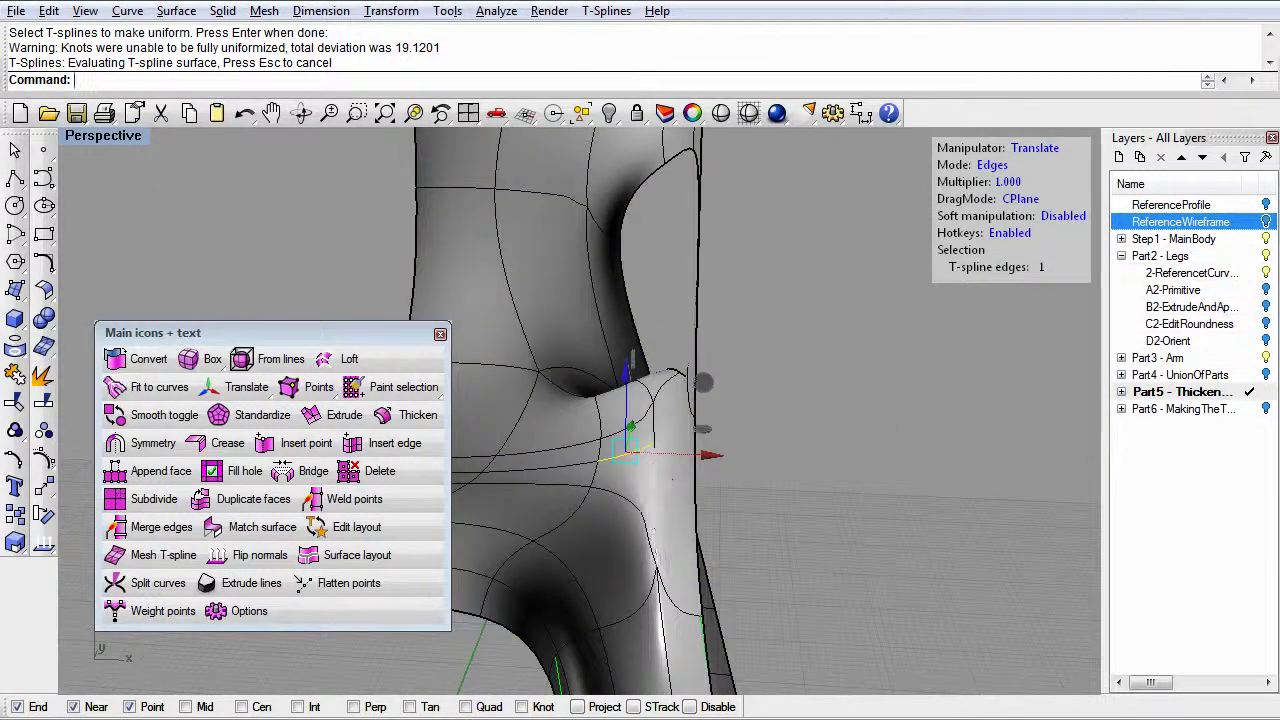
pyautogui.moveTo(618, 425)
pyautogui.mouseDown(button='right')
pyautogui.moveTo(720, 443)
pyautogui.moveTo(726, 458)
pyautogui.moveTo(617, 421)
pyautogui.mouseUp(button='right')
pyautogui.keyDown('shift'); pyautogui.click(661, 404); pyautogui.keyUp('shift')
pyautogui.moveTo(722, 373)
pyautogui.mouseDown()
pyautogui.moveTo(720, 346)
pyautogui.moveTo(732, 384)
pyautogui.mouseUp()
pyautogui.click(820, 480)
pyautogui.moveTo(820, 480); pyautogui.dragTo(698, 497, button='right')
pyautogui.moveTo(757, 537)
pyautogui.mouseDown(button='right')
pyautogui.moveTo(751, 471)
pyautogui.moveTo(824, 541)
pyautogui.moveTo(720, 491)
pyautogui.moveTo(715, 473)
pyautogui.moveTo(698, 530)
pyautogui.moveTo(811, 549)
pyautogui.moveTo(754, 511)
pyautogui.moveTo(586, 482)
pyautogui.moveTo(635, 496)
pyautogui.moveTo(590, 380)
pyautogui.moveTo(659, 391)
pyautogui.moveTo(725, 560)
pyautogui.moveTo(737, 531)
pyautogui.moveTo(729, 557)
pyautogui.moveTo(727, 500)
pyautogui.mouseUp(button='right')
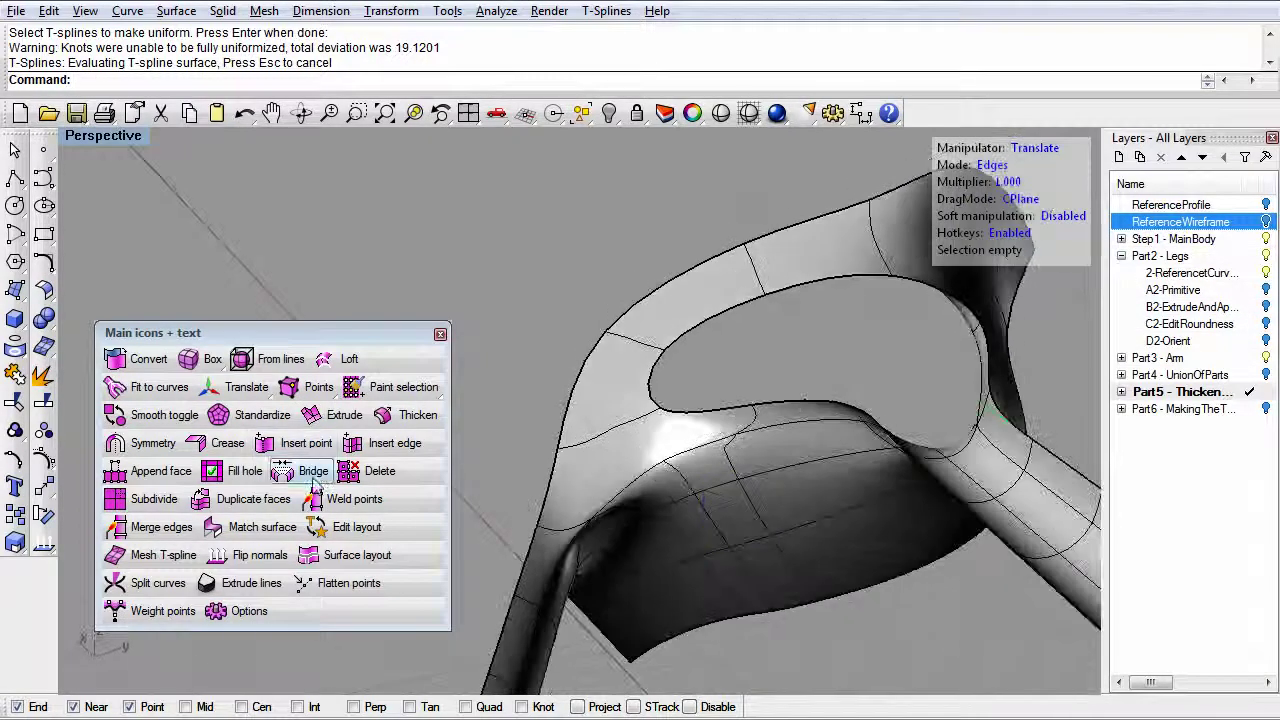
# - Run AutoRepair on the chair's T-points and star points in the T-spline layout editor, and finish editing the layout
pyautogui.click(350, 532)
pyautogui.moveTo(724, 523)
pyautogui.mouseDown(button='right')
pyautogui.moveTo(709, 486)
pyautogui.moveTo(829, 471)
pyautogui.moveTo(843, 474)
pyautogui.moveTo(790, 520)
pyautogui.moveTo(898, 512)
pyautogui.moveTo(678, 425)
pyautogui.moveTo(591, 414)
pyautogui.moveTo(514, 429)
pyautogui.moveTo(766, 640)
pyautogui.moveTo(808, 622)
pyautogui.moveTo(740, 605)
pyautogui.moveTo(805, 598)
pyautogui.moveTo(690, 590)
pyautogui.moveTo(675, 630)
pyautogui.moveTo(766, 486)
pyautogui.moveTo(720, 500)
pyautogui.mouseUp(button='right')
pyautogui.scroll(5, 700, 385)
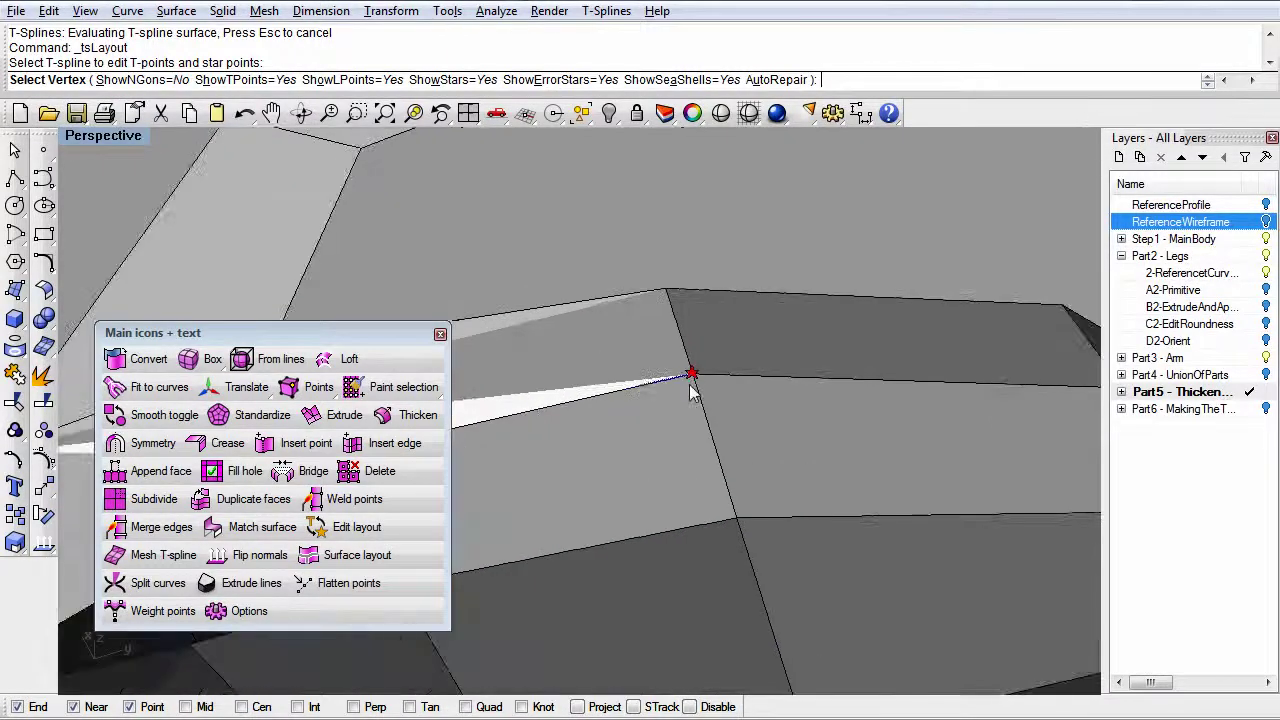
pyautogui.scroll(-2, 696, 386)
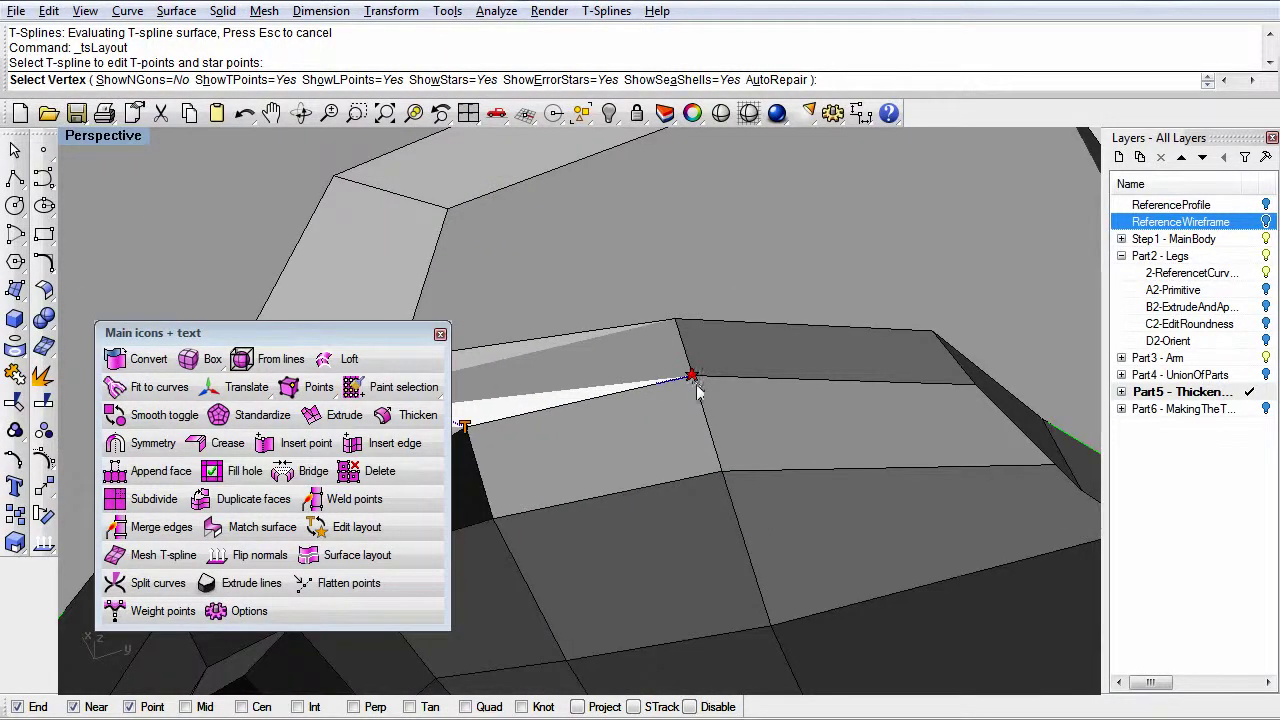
pyautogui.moveTo(697, 388); pyautogui.dragTo(750, 584, button='right')
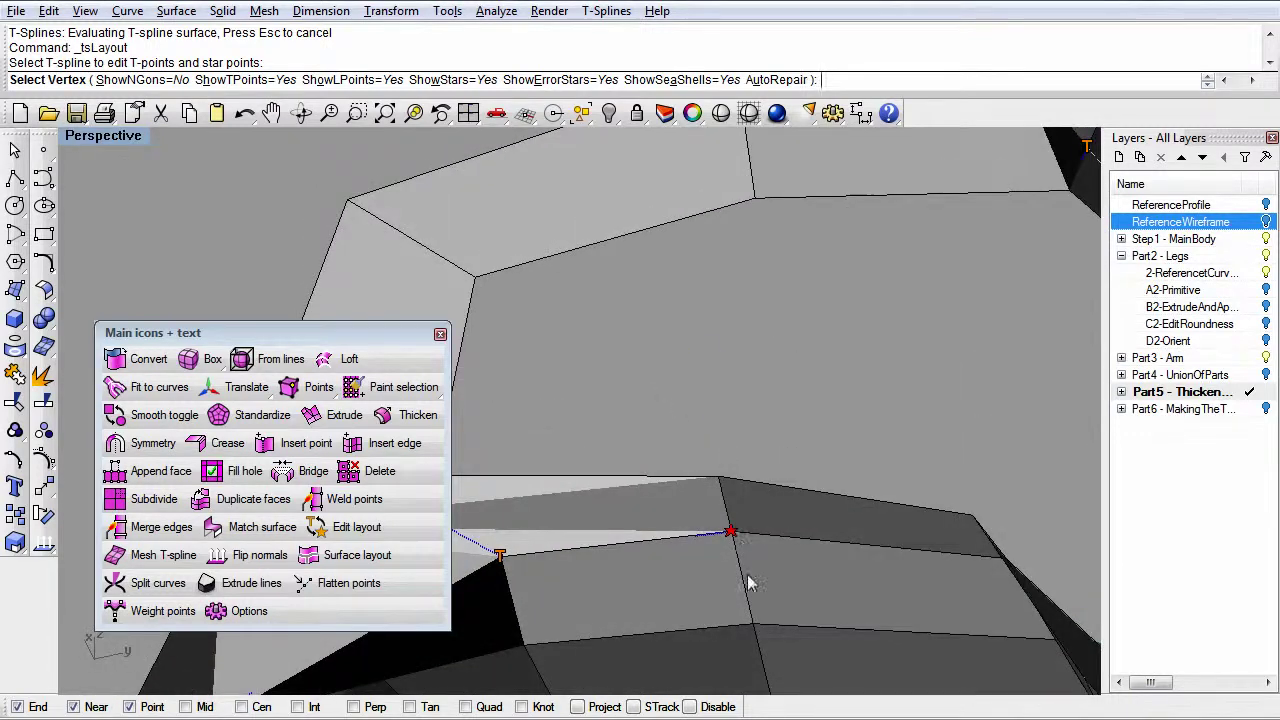
pyautogui.doubleClick(776, 80)
pyautogui.scroll(-5, 763, 534)
pyautogui.moveTo(767, 529); pyautogui.dragTo(728, 593, button='right')
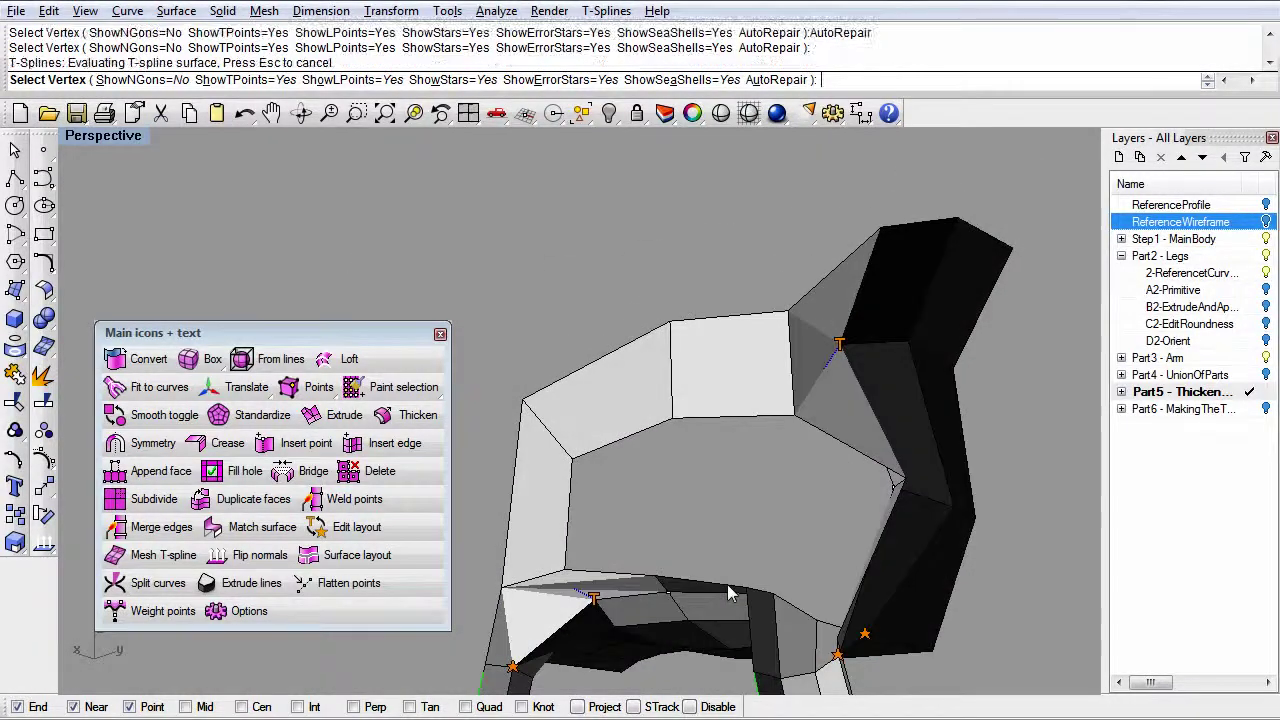
pyautogui.press('Escape')
# - Adjust a single edge near the arm, seat and leg joint with the Translate manipulator, checking the shape from several angles
pyautogui.moveTo(808, 533); pyautogui.dragTo(743, 586, button='right')
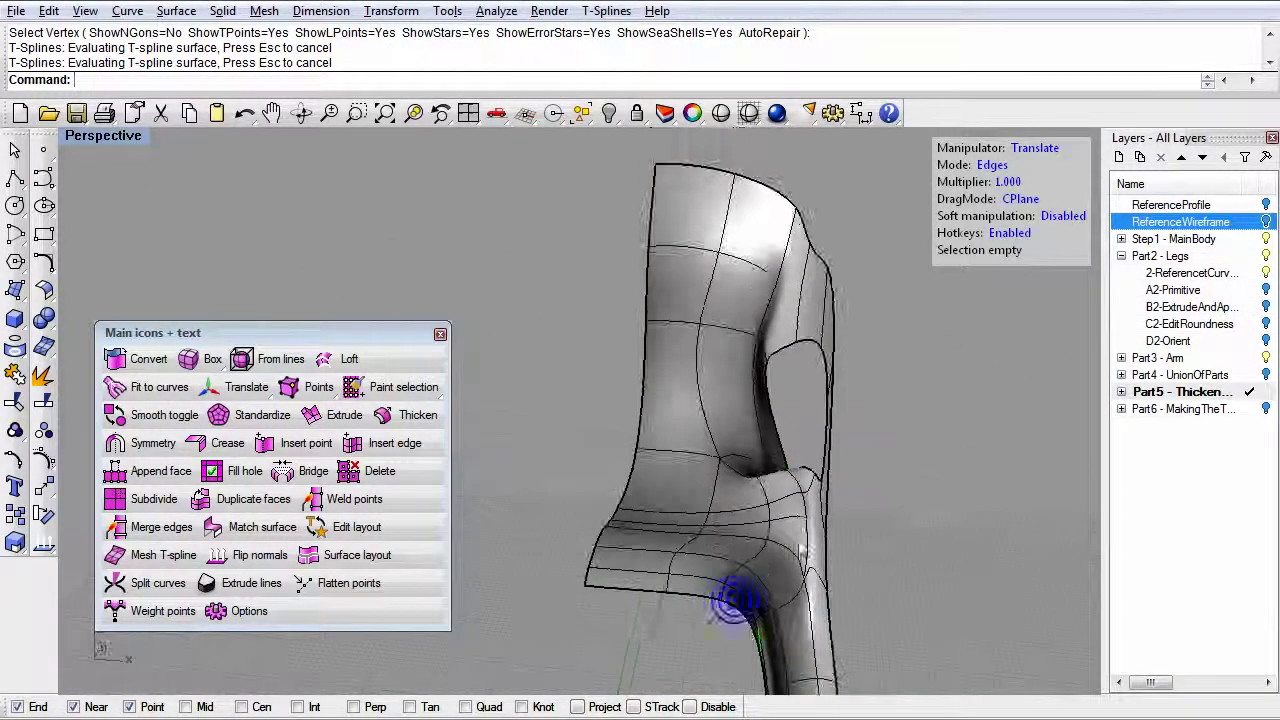
pyautogui.click(770, 540)
pyautogui.moveTo(770, 540); pyautogui.dragTo(835, 590, button='right')
pyautogui.click(862, 442)
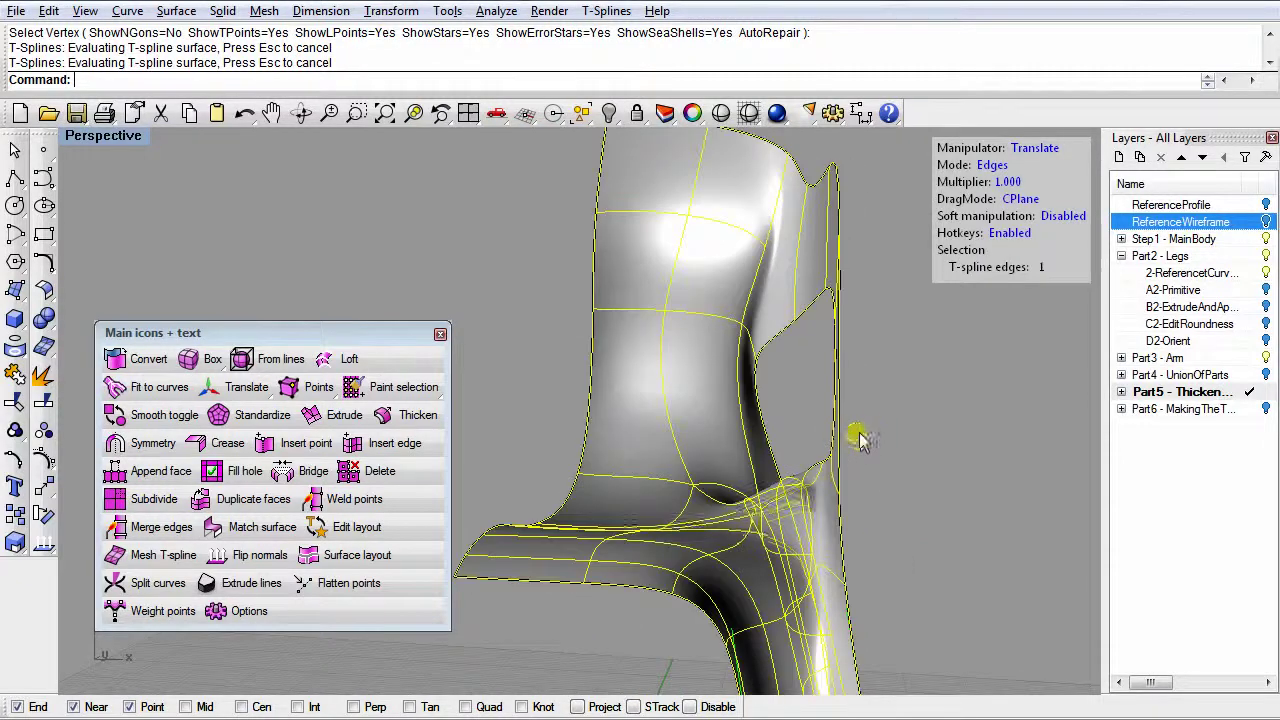
pyautogui.moveTo(697, 466); pyautogui.dragTo(650, 522, button='right')
pyautogui.click(592, 447)
pyautogui.moveTo(580, 434); pyautogui.dragTo(648, 452, button='right')
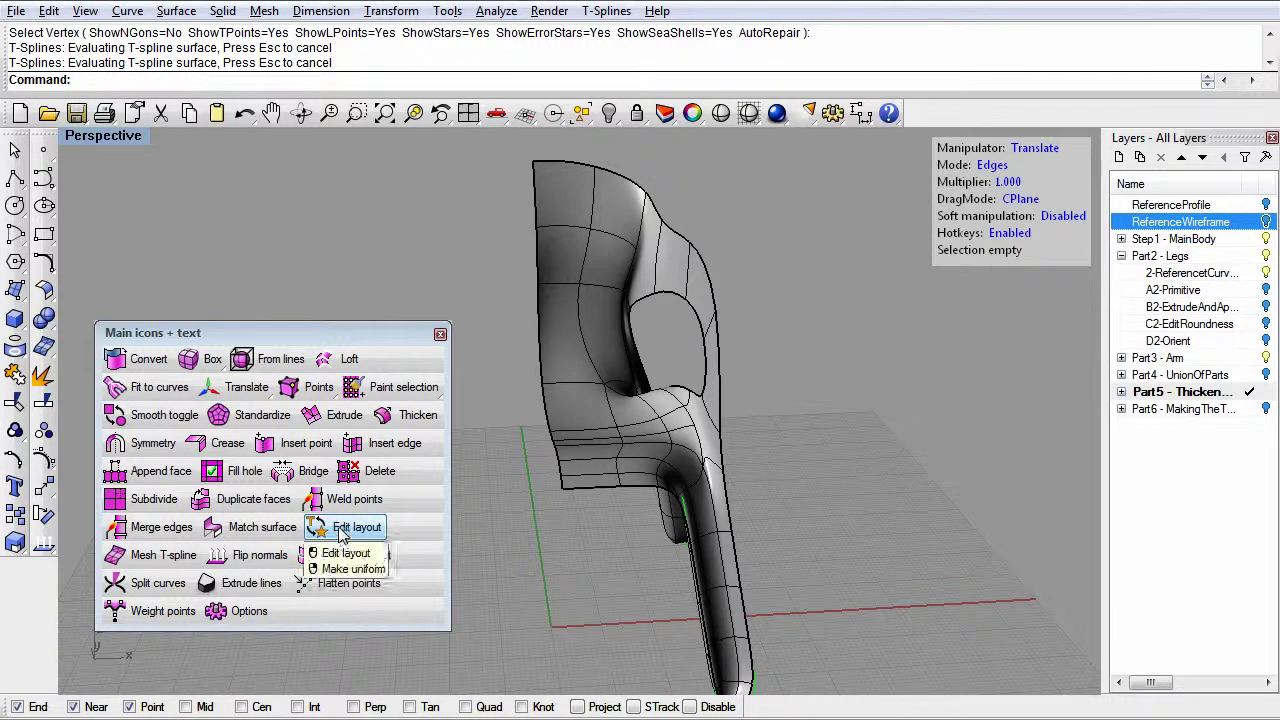
# - Align the nine edges along the half-chair's open centre border to world X = 0 using Set Points
pyautogui.moveTo(534, 567); pyautogui.dragTo(588, 563, button='right')
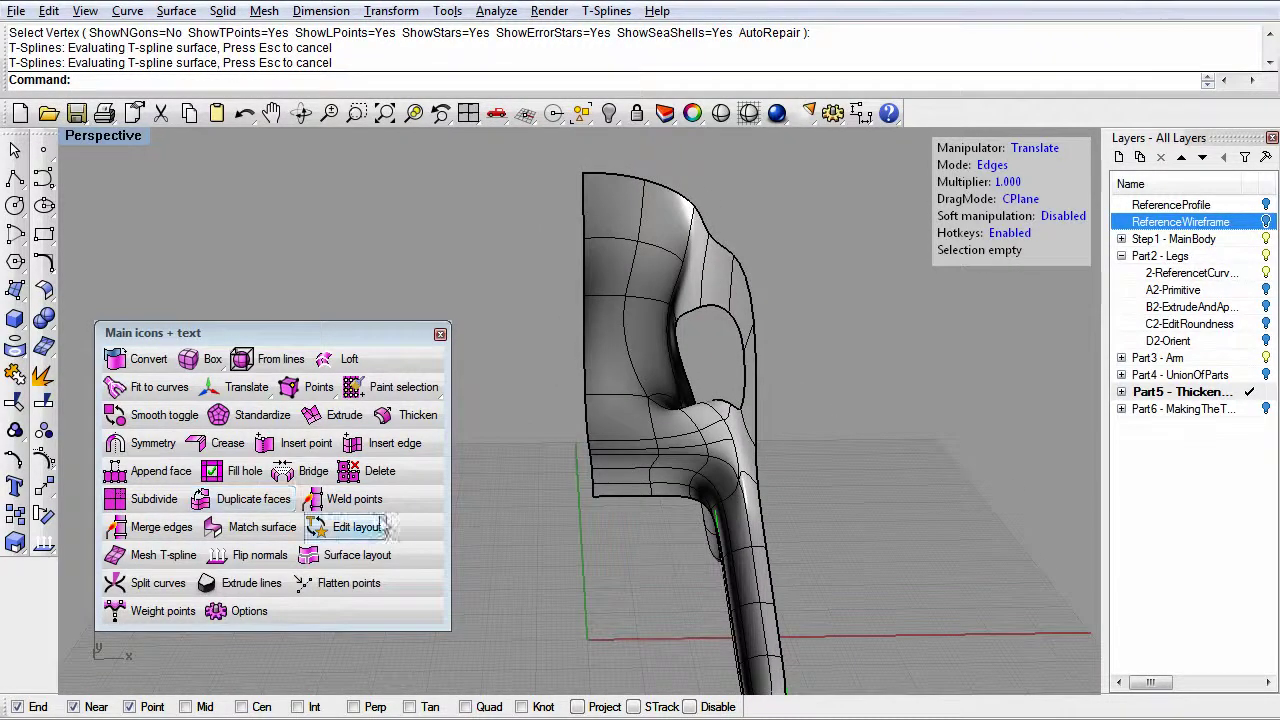
pyautogui.moveTo(600, 294); pyautogui.dragTo(612, 312, button='right')
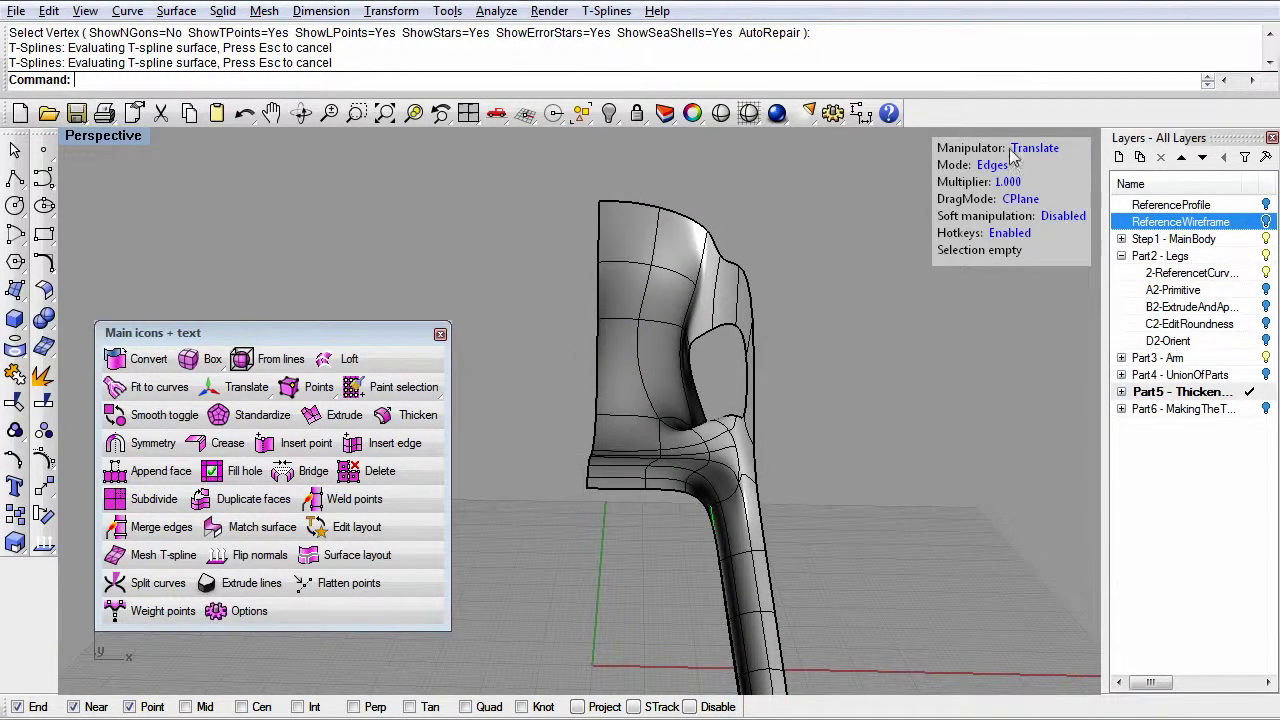
pyautogui.moveTo(618, 572); pyautogui.dragTo(619, 573)
pyautogui.moveTo(619, 573); pyautogui.dragTo(590, 546, button='right')
pyautogui.click(390, 11)
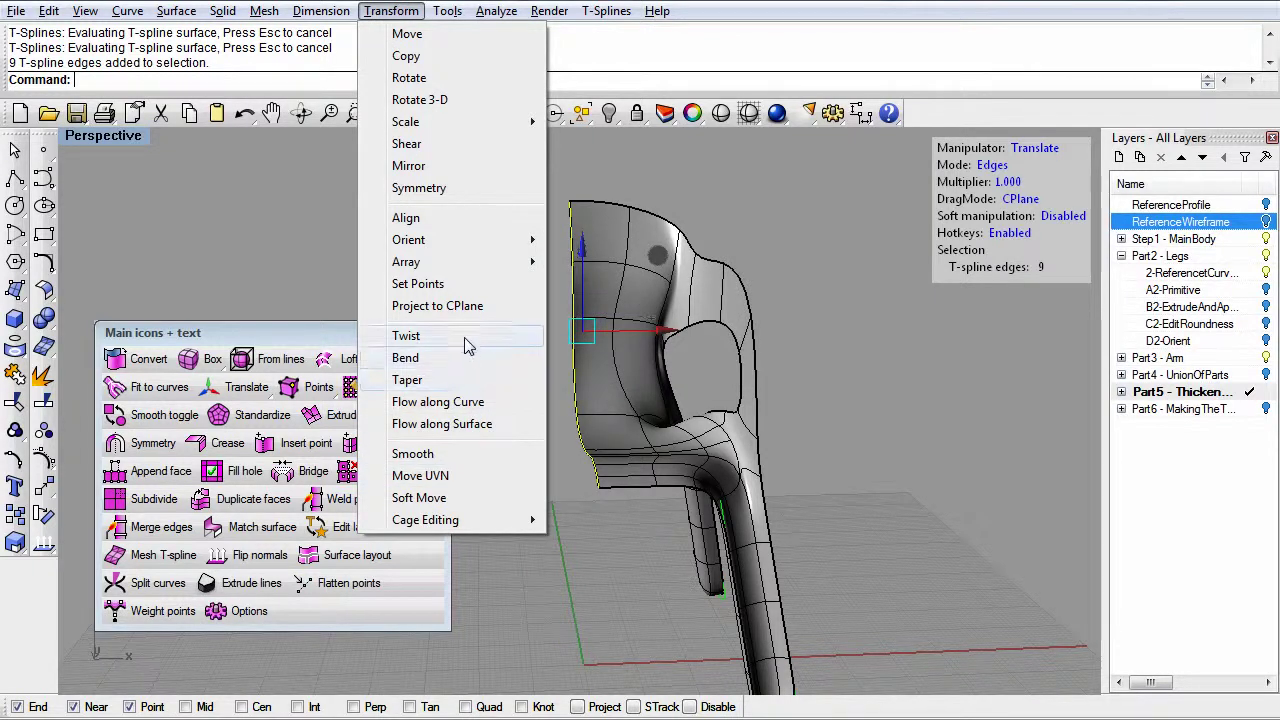
pyautogui.click(441, 287)
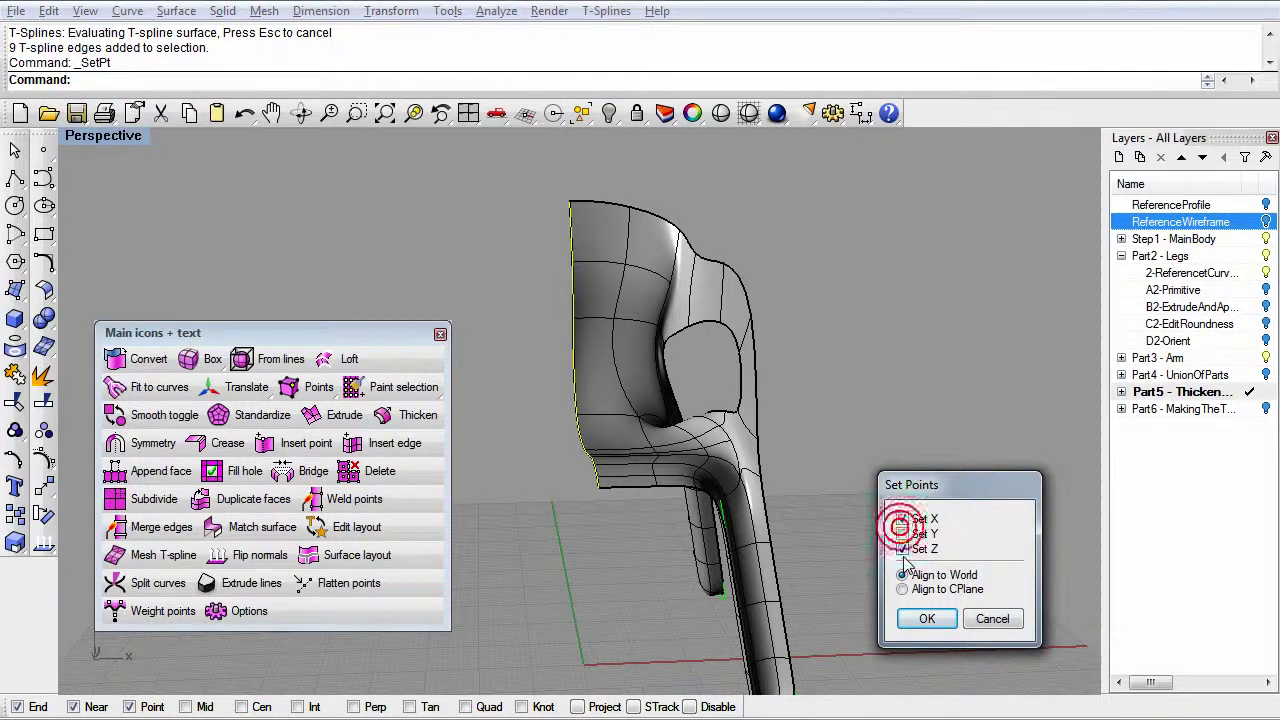
pyautogui.click(927, 618)
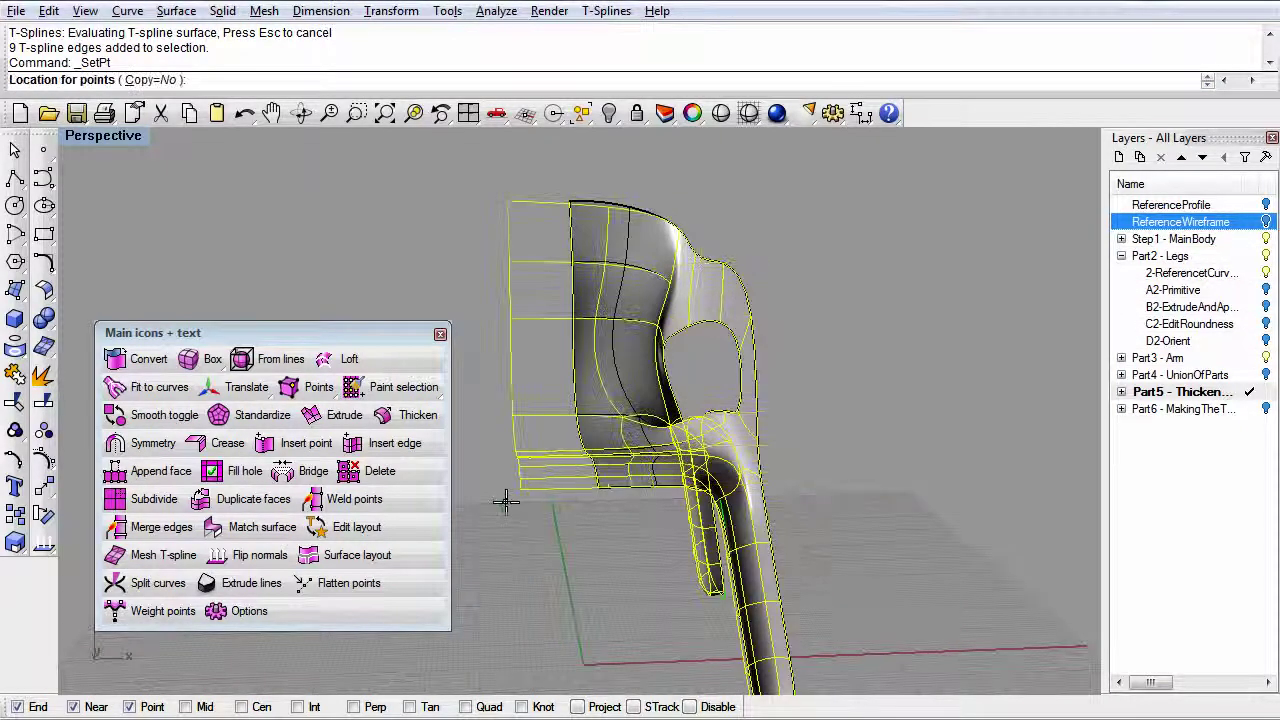
pyautogui.write('0')
pyautogui.press('Return')
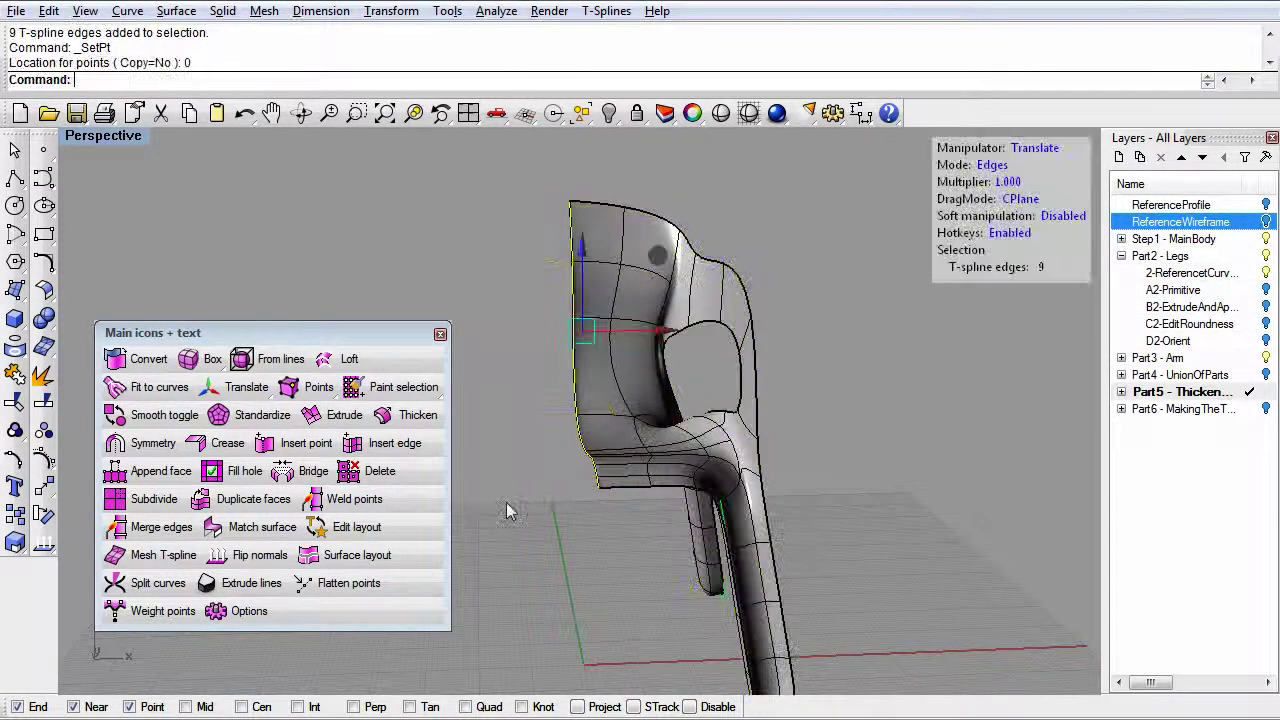
pyautogui.click(616, 552)
# - Apply X symmetry with welding to the half-chair T-spline to create the full chair
pyautogui.moveTo(627, 427); pyautogui.dragTo(614, 514, button='right')
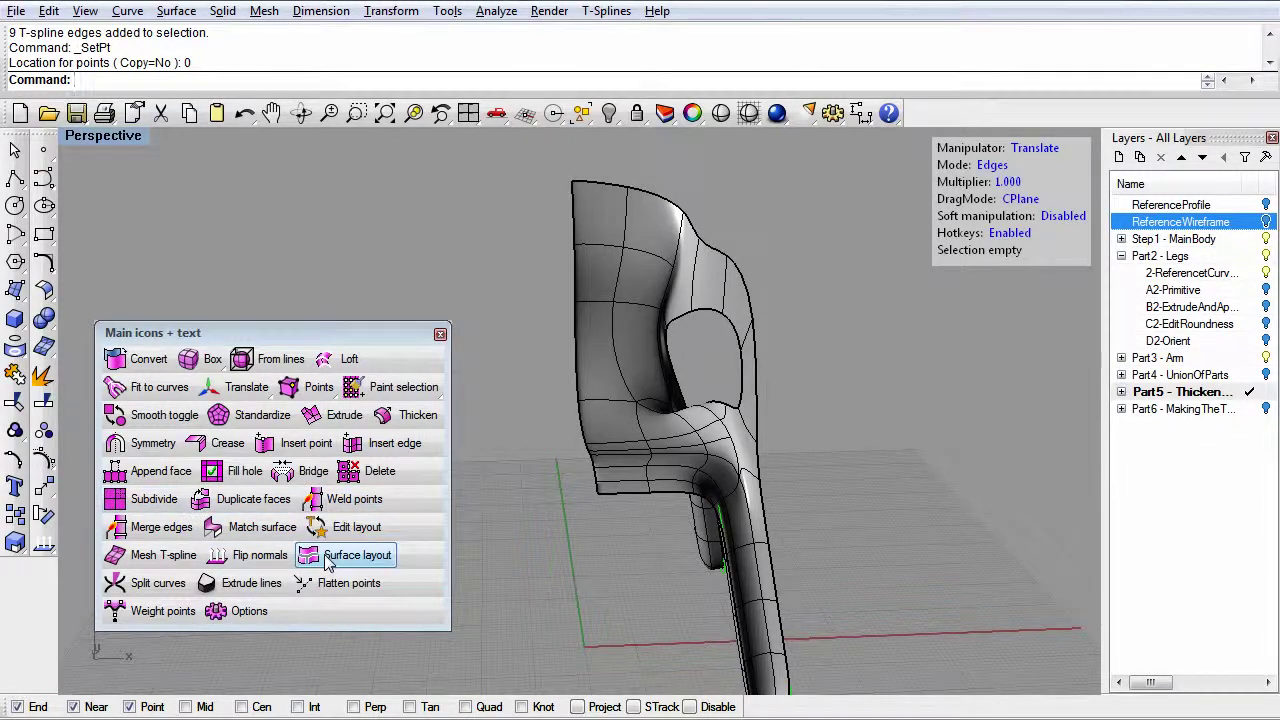
pyautogui.click(145, 448)
pyautogui.click(640, 424)
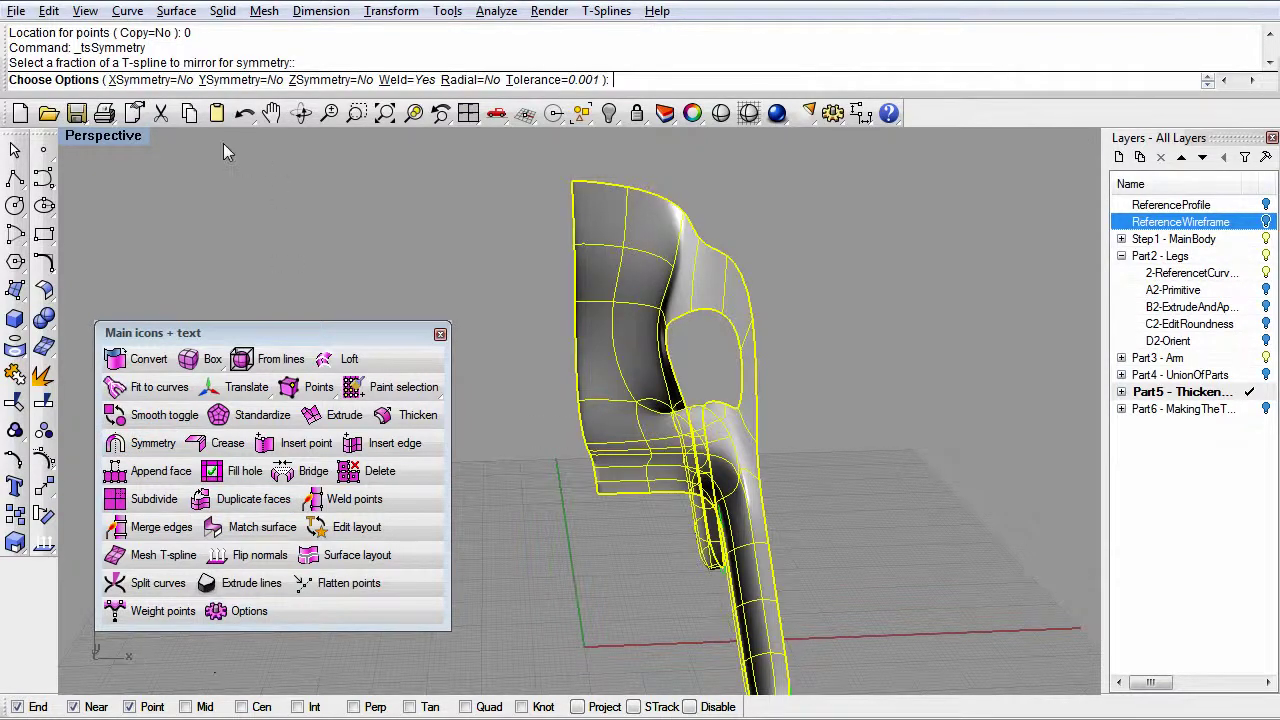
pyautogui.click(140, 80)
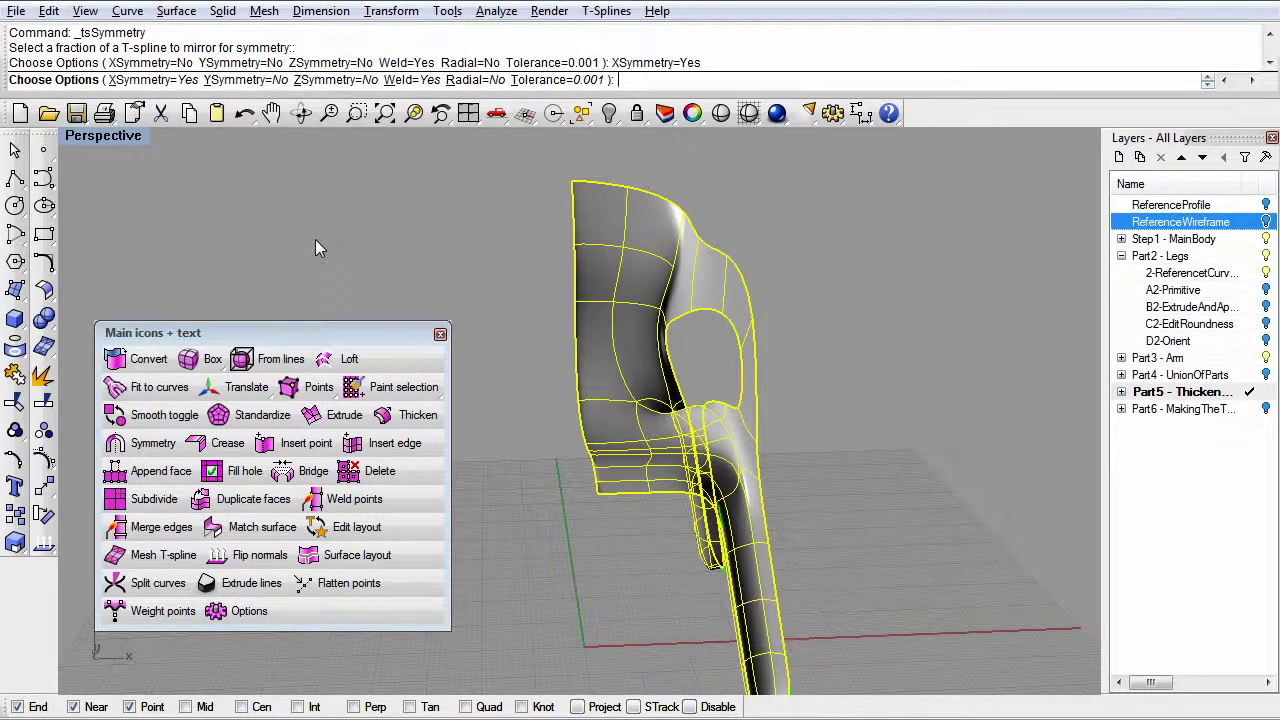
pyautogui.press('Return')
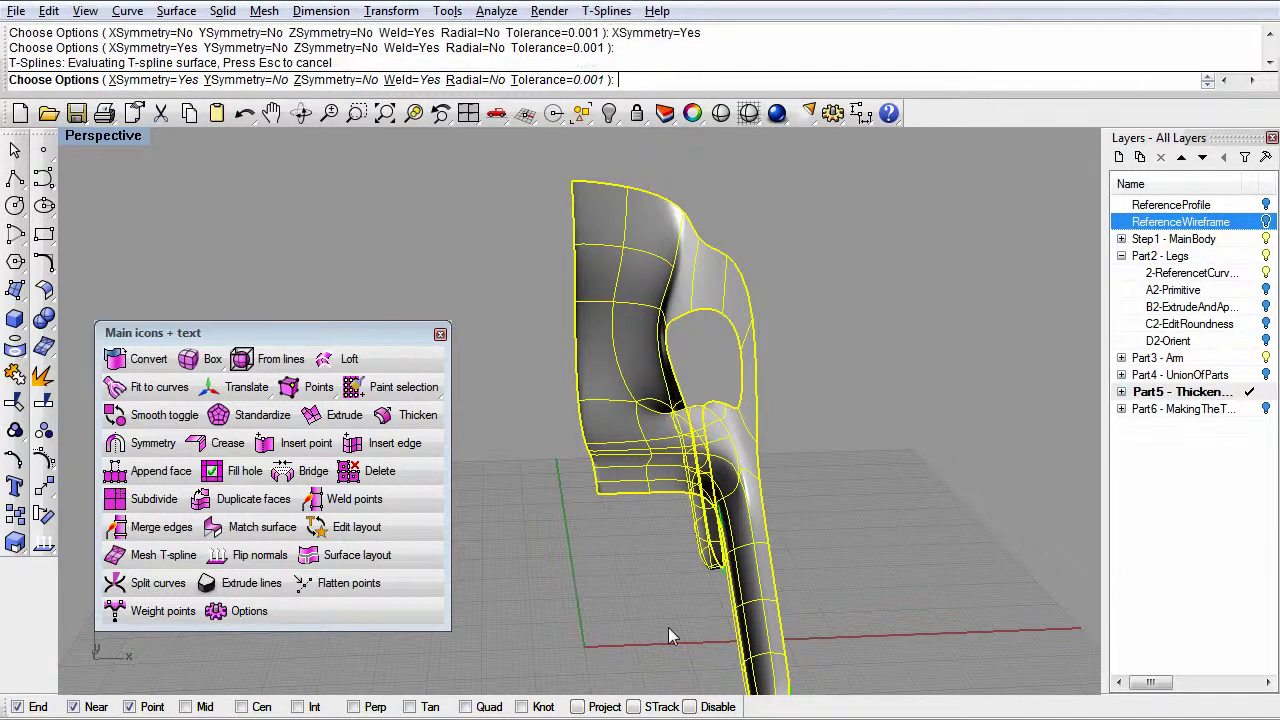
pyautogui.press('Return')
# - Select single edges on one arm of the symmetric chair and move them with the Translate manipulator to test mirrored editing
pyautogui.moveTo(633, 576); pyautogui.dragTo(654, 489, button='right')
pyautogui.moveTo(737, 367); pyautogui.dragTo(815, 401, button='right')
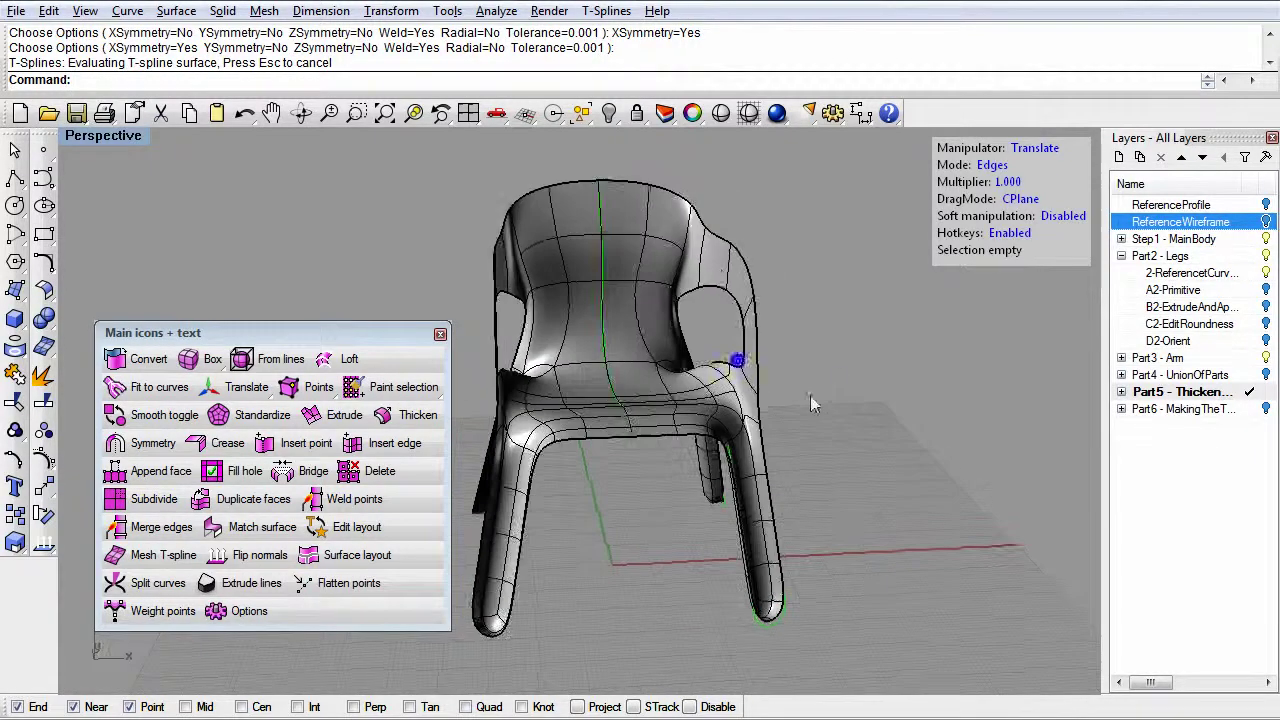
pyautogui.click(727, 277)
pyautogui.moveTo(727, 277); pyautogui.dragTo(766, 434, button='right')
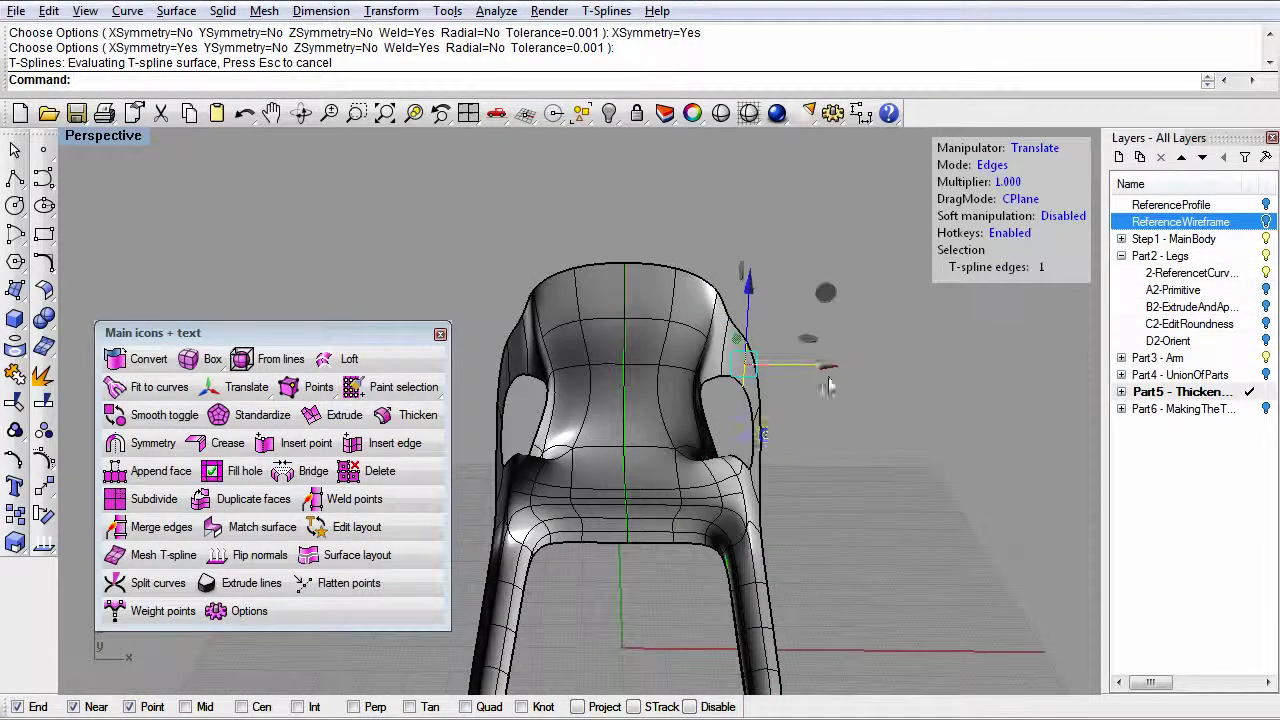
pyautogui.moveTo(843, 366); pyautogui.dragTo(818, 390)
pyautogui.moveTo(818, 390); pyautogui.dragTo(760, 410, button='right')
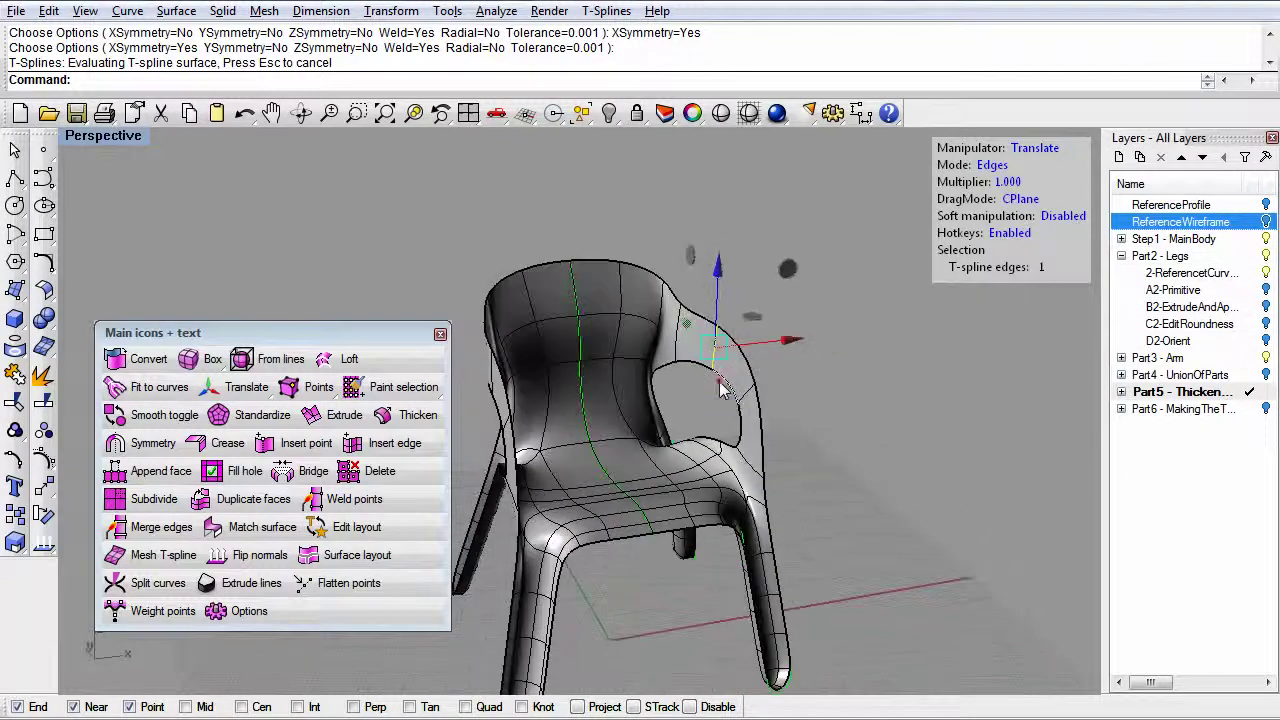
pyautogui.click(706, 317)
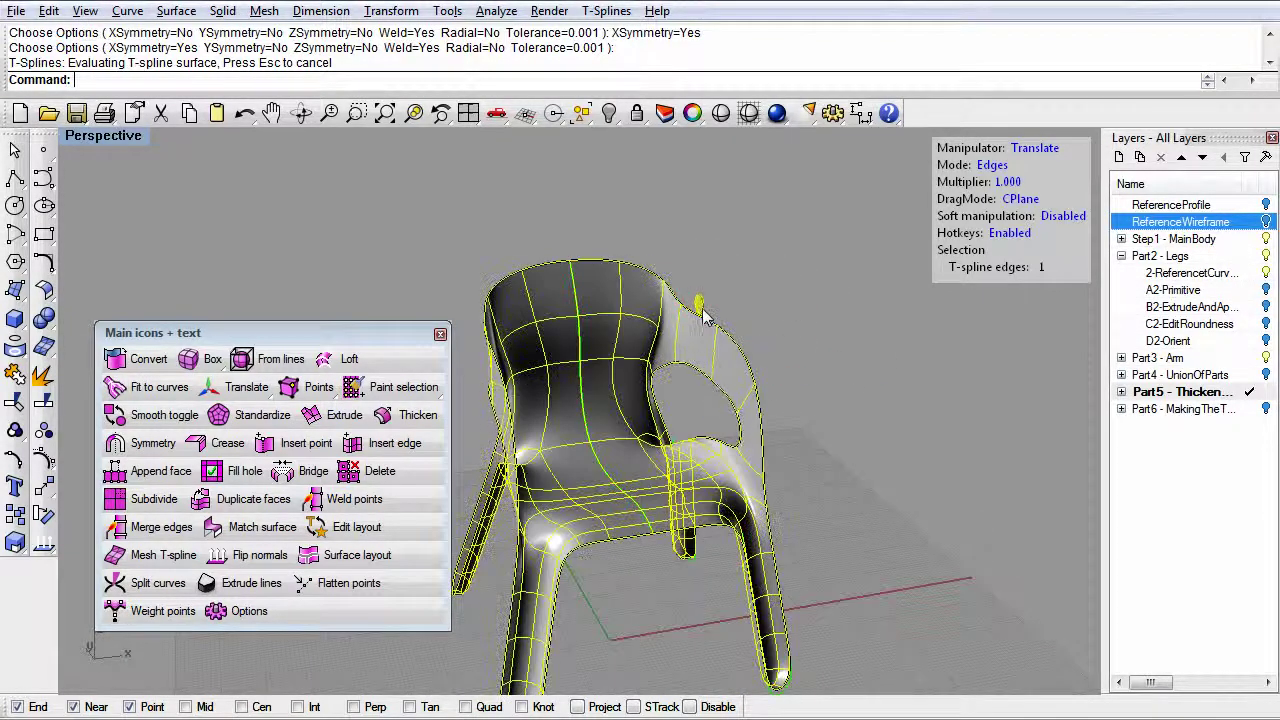
pyautogui.moveTo(845, 453)
pyautogui.mouseDown(button='right')
pyautogui.moveTo(700, 620)
pyautogui.moveTo(705, 585)
pyautogui.moveTo(674, 570)
pyautogui.moveTo(657, 540)
pyautogui.moveTo(669, 457)
pyautogui.moveTo(697, 455)
pyautogui.moveTo(700, 491)
pyautogui.mouseUp(button='right')
pyautogui.scroll(4, 657, 540)
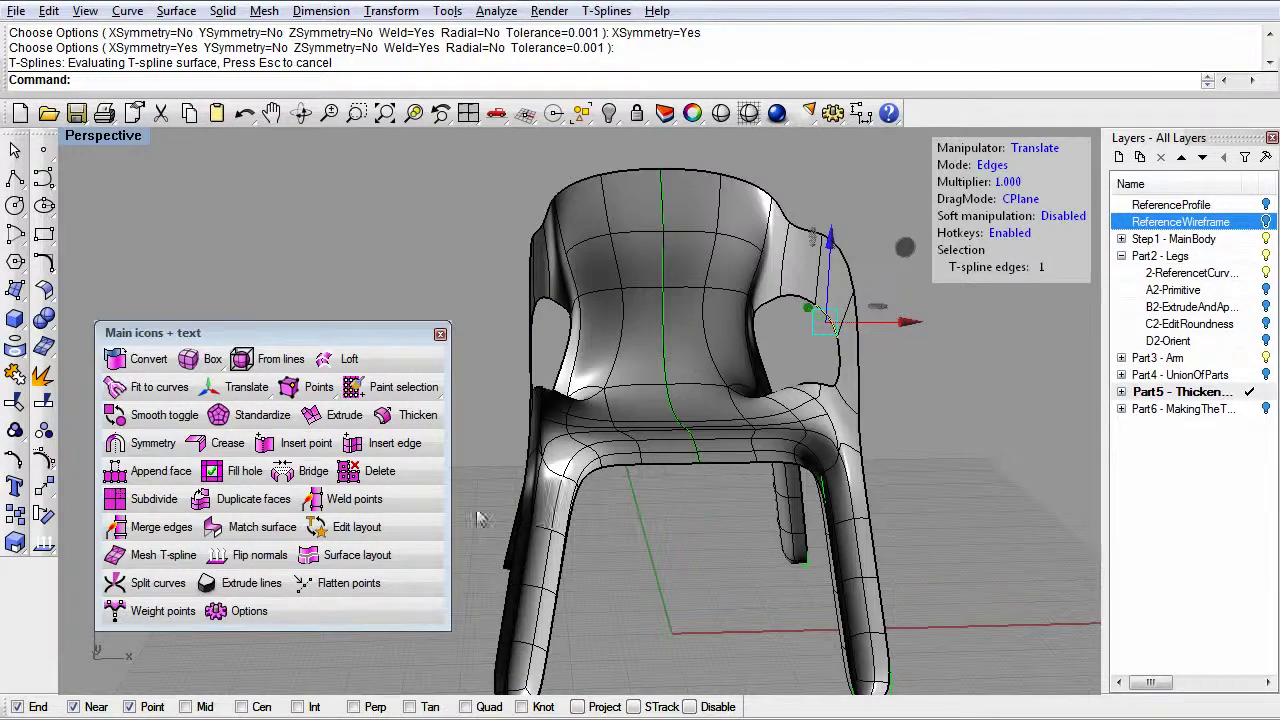
# - Thicken the full chair T-spline by 2 with creased edges enabled and without keeping a copy
pyautogui.click(410, 418)
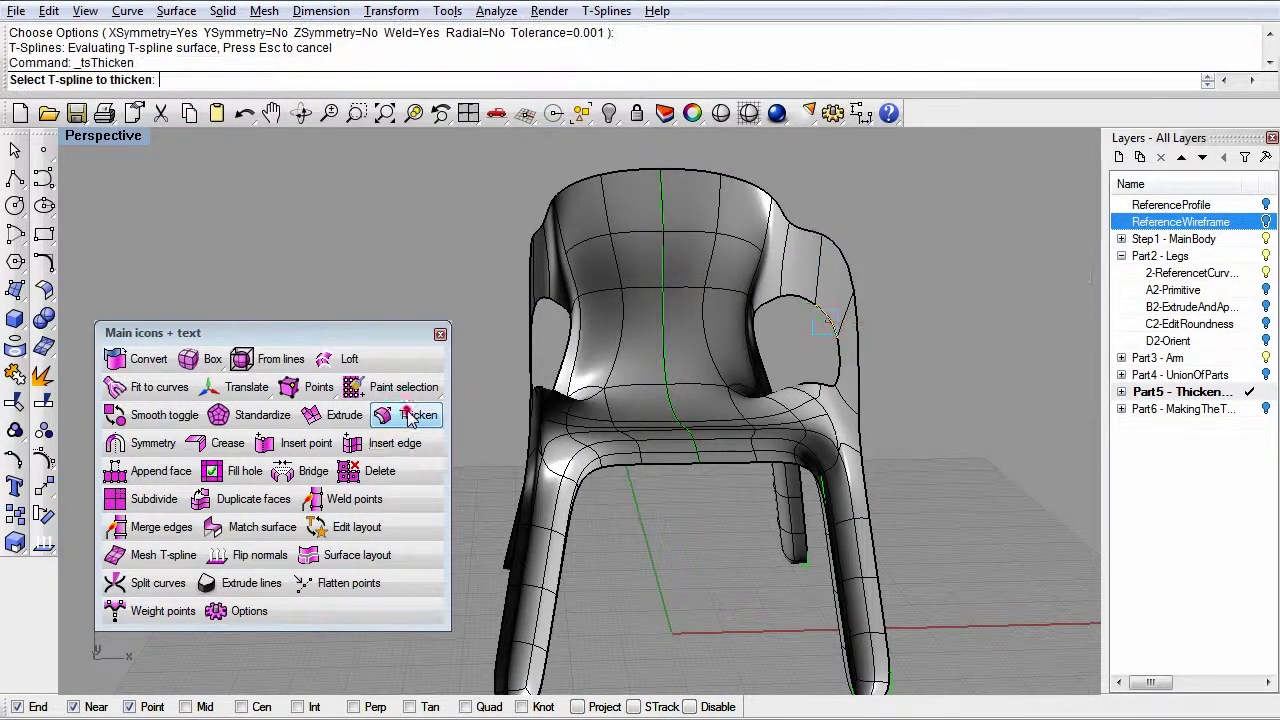
pyautogui.click(659, 456)
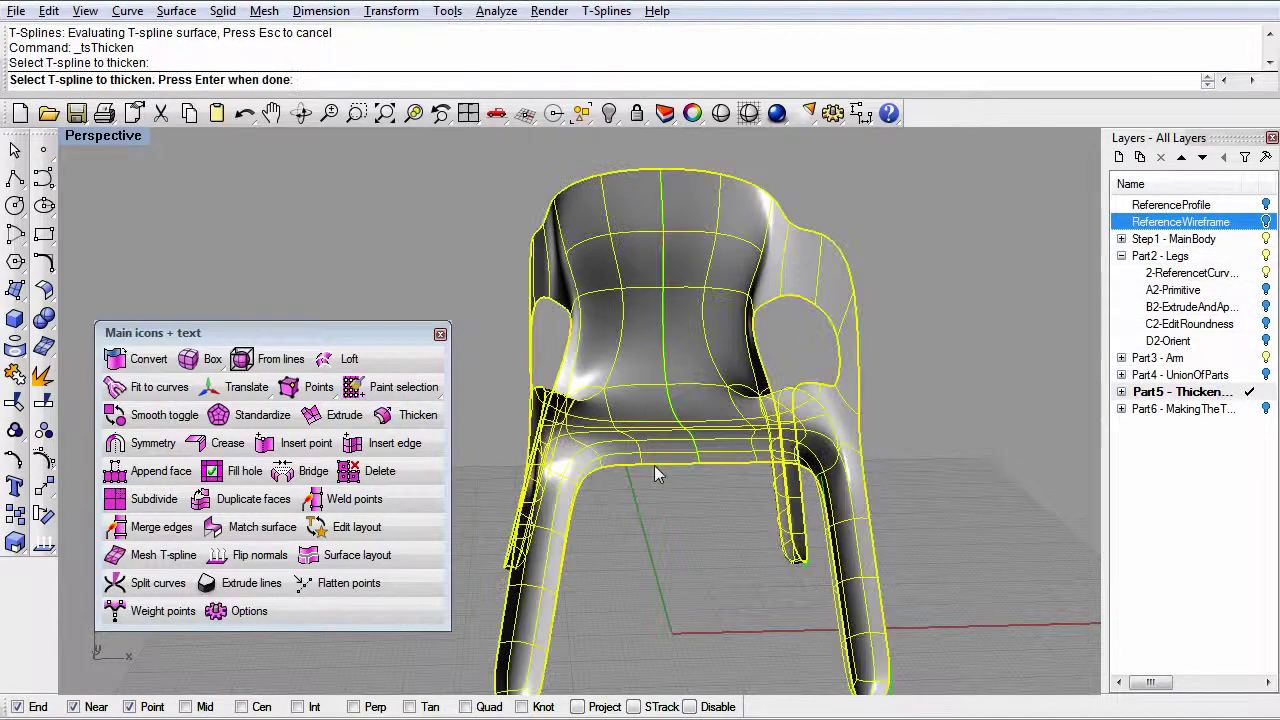
pyautogui.press('Return')
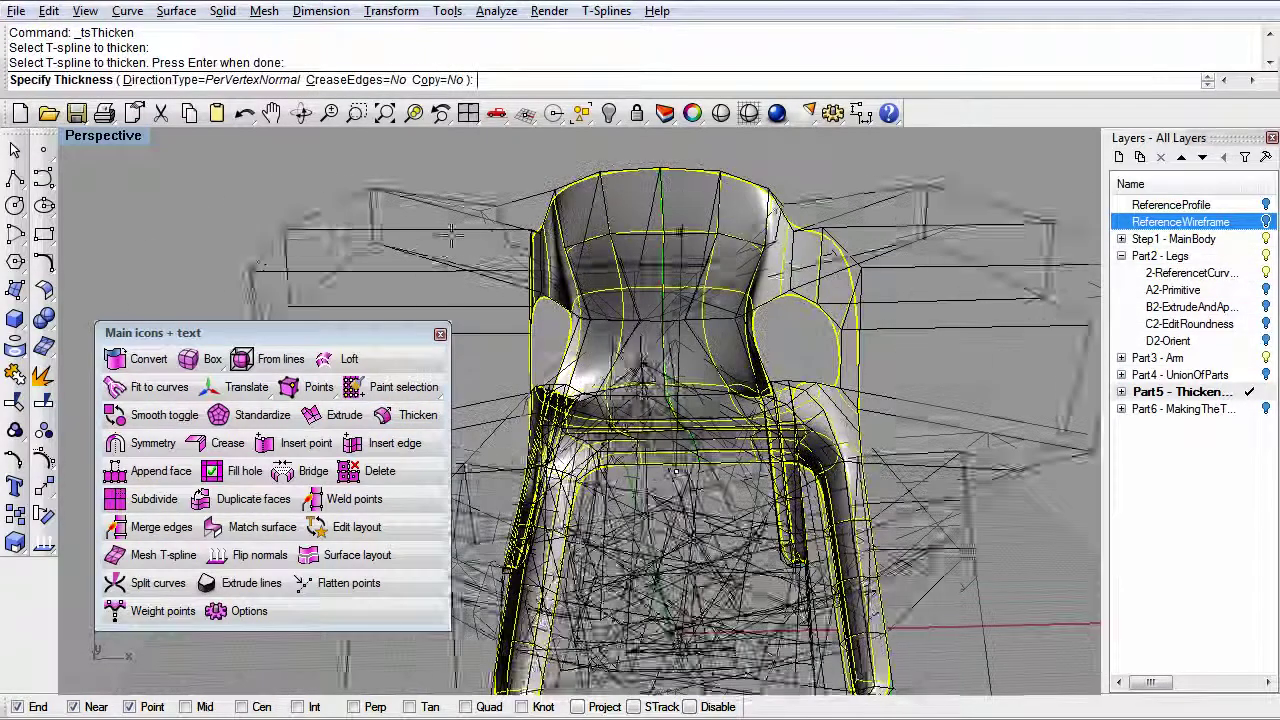
pyautogui.click(355, 80)
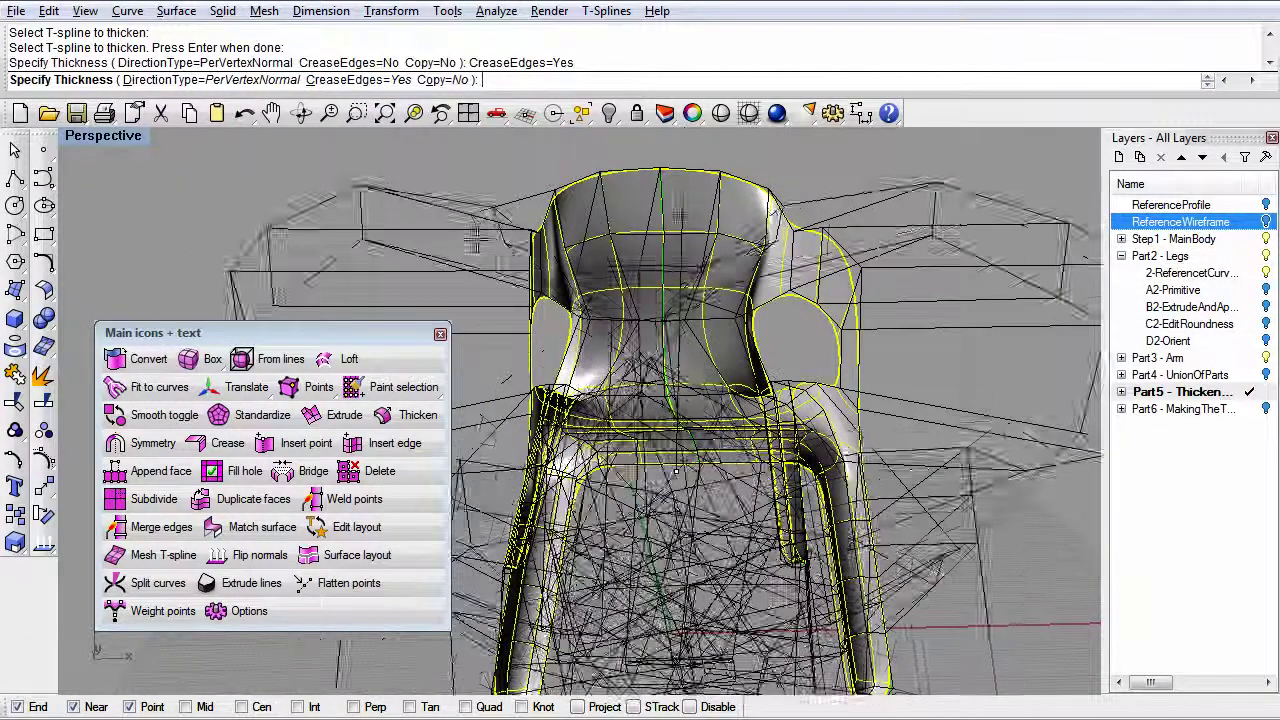
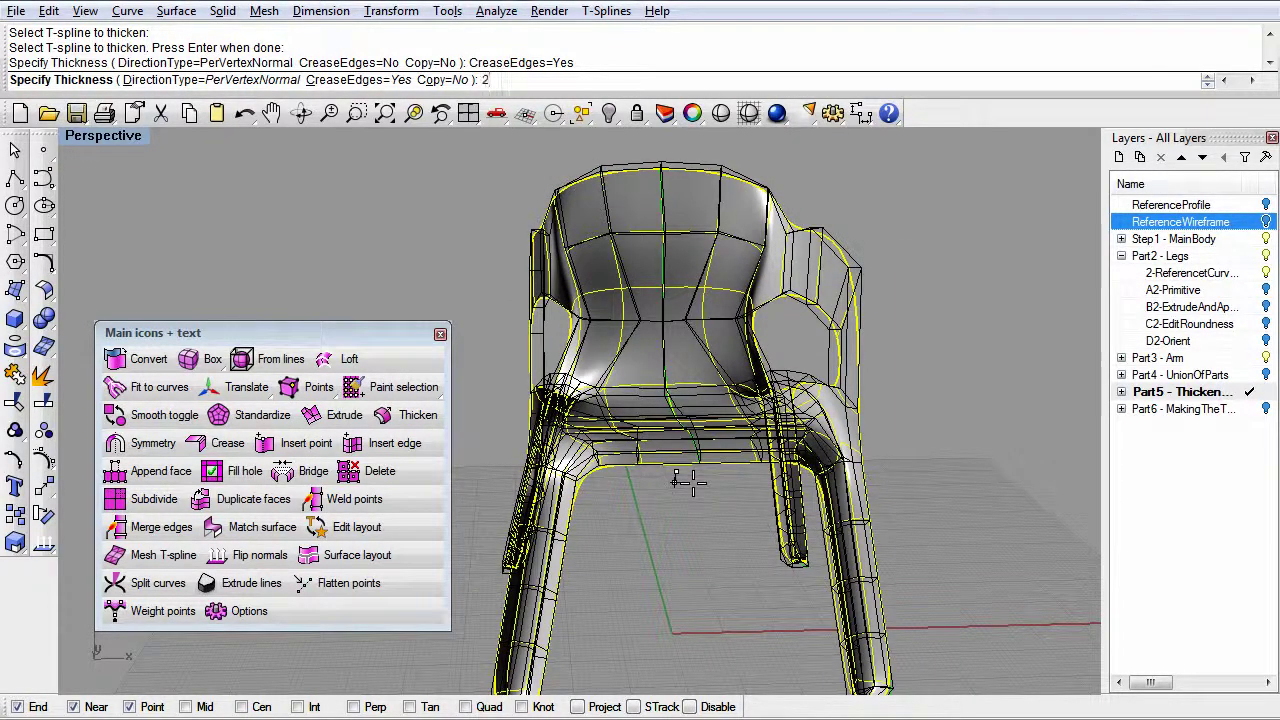
pyautogui.press('Return')
pyautogui.scroll(3, 688, 482)
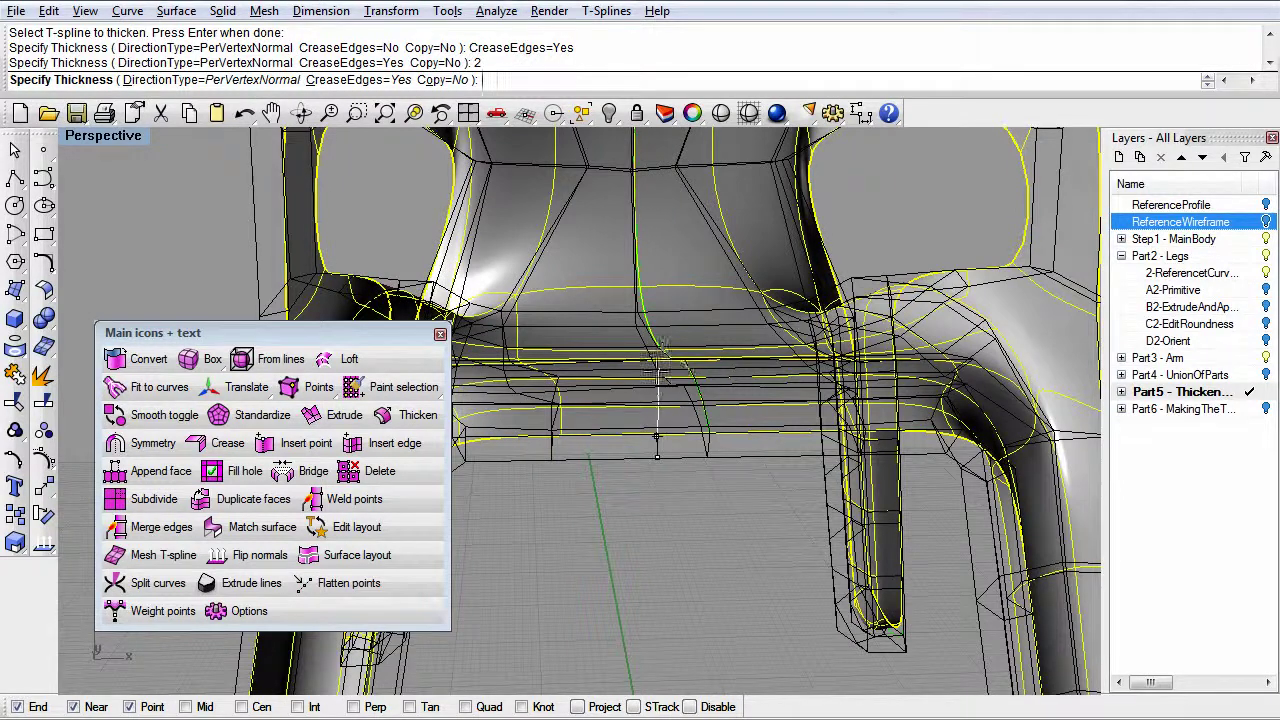
pyautogui.press('Return')
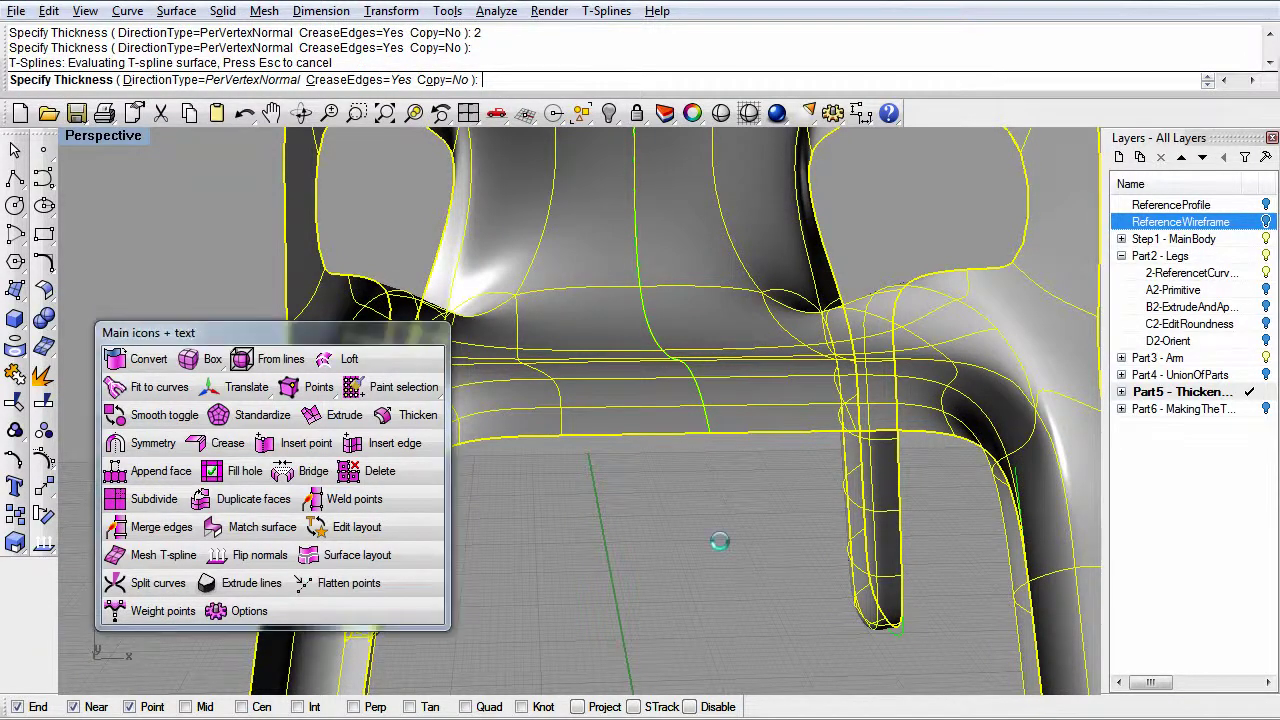
pyautogui.press('Return')
# - Move a single edge on the thickened seat's front rim with the Translate manipulator
pyautogui.press('Down')
pyautogui.press('Down')
pyautogui.press('Down')
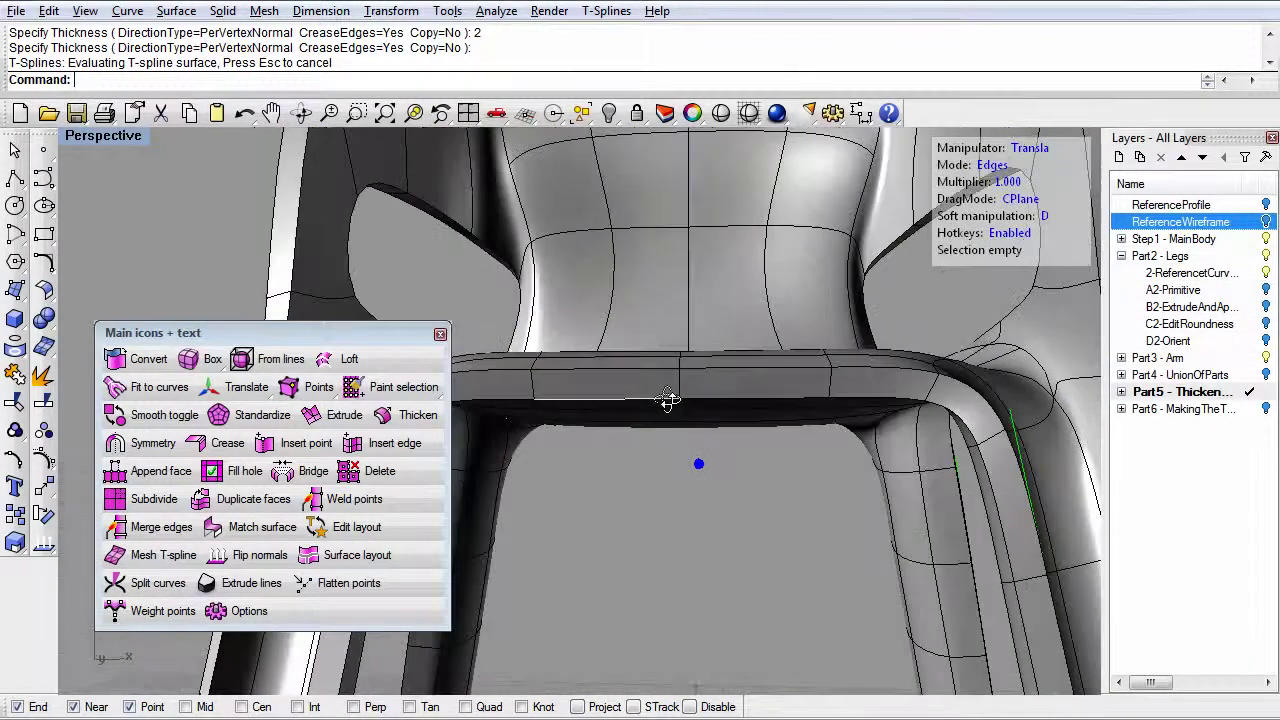
pyautogui.moveTo(688, 466); pyautogui.dragTo(692, 420, button='right')
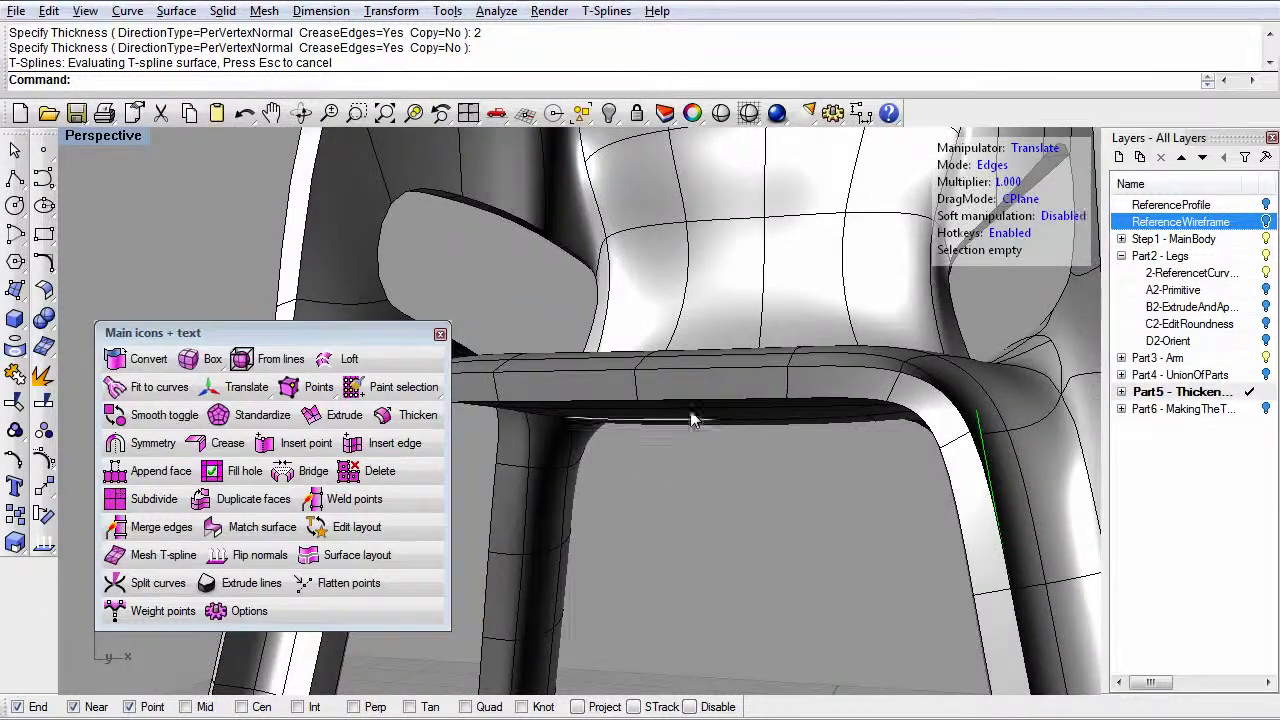
pyautogui.click(643, 369)
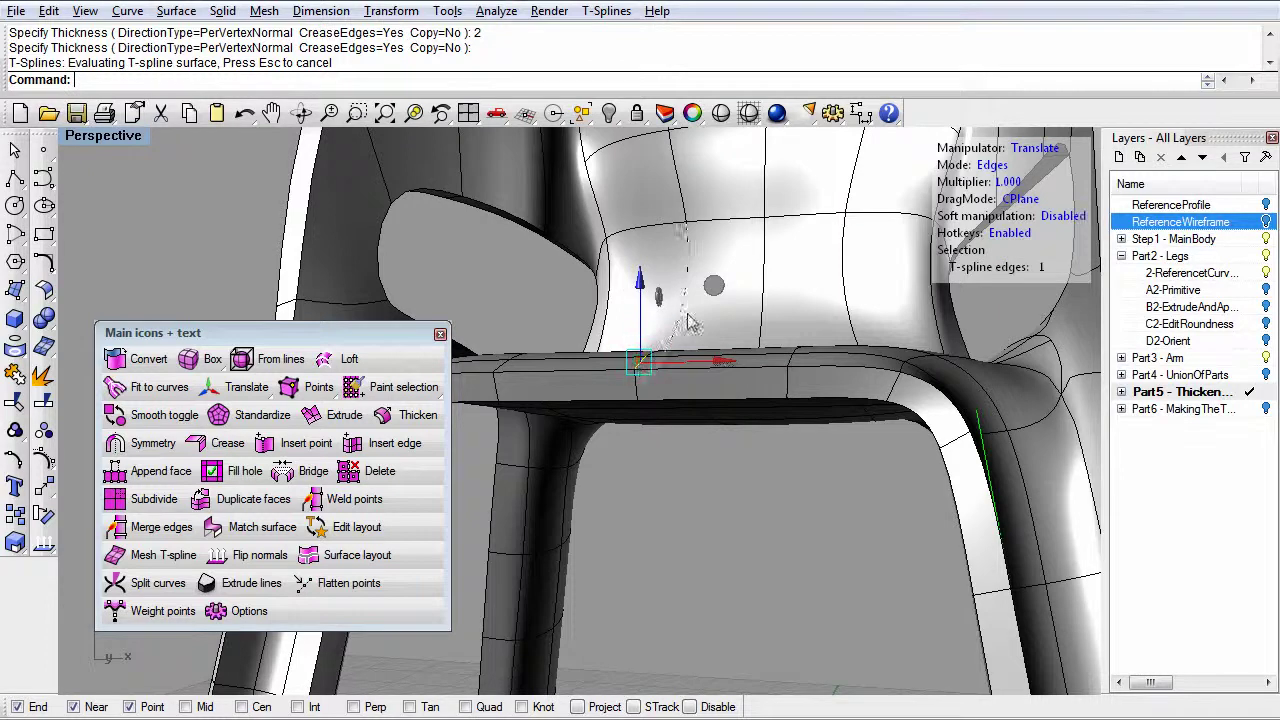
pyautogui.moveTo(703, 296); pyautogui.dragTo(714, 249)
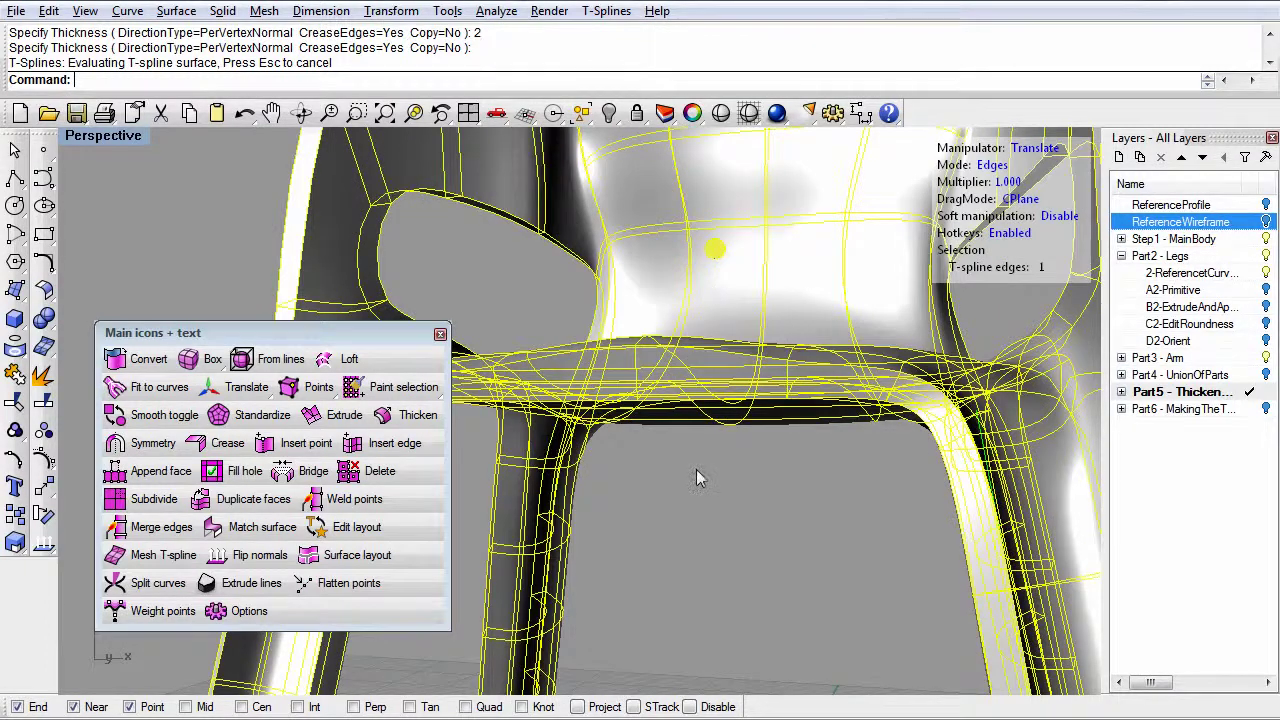
# - Move single edges around one arm of the thickened chair with the Translate manipulator and check the shape from several angles
pyautogui.moveTo(697, 477); pyautogui.dragTo(805, 284, button='right')
pyautogui.moveTo(778, 273); pyautogui.dragTo(783, 305)
pyautogui.moveTo(783, 305); pyautogui.dragTo(628, 318, button='right')
pyautogui.moveTo(625, 316); pyautogui.dragTo(650, 320)
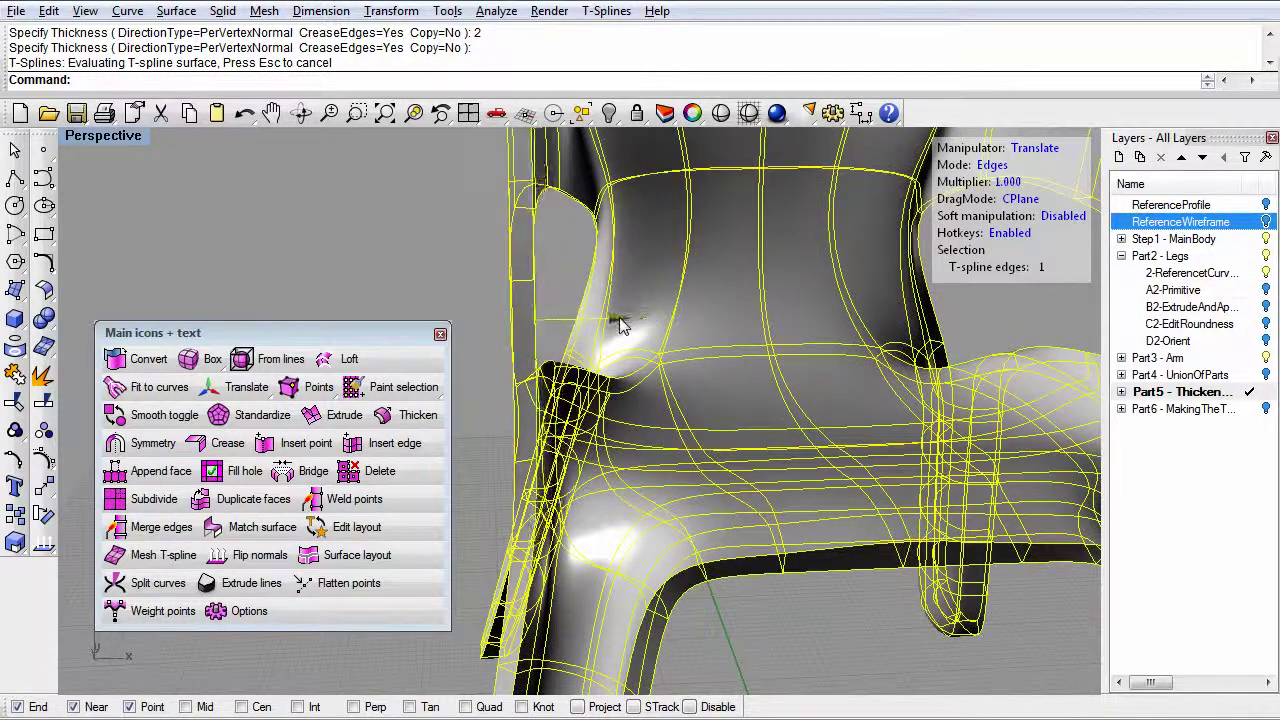
pyautogui.moveTo(689, 430); pyautogui.dragTo(740, 525, button='right')
pyautogui.moveTo(578, 532); pyautogui.dragTo(701, 66, button='right')
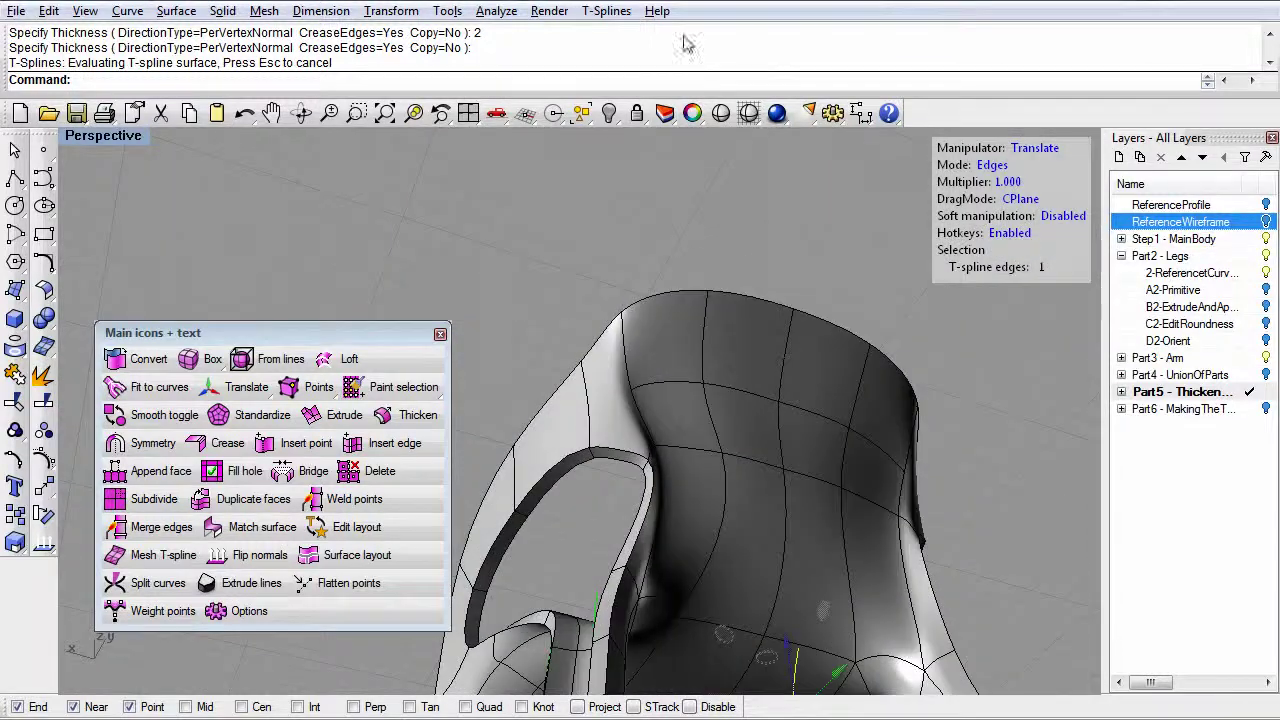
# - Add a clipping plane that cuts the Perspective view, drawing its rectangle around the whole chair in the Right view
pyautogui.moveTo(853, 385); pyautogui.dragTo(672, 371, button='right')
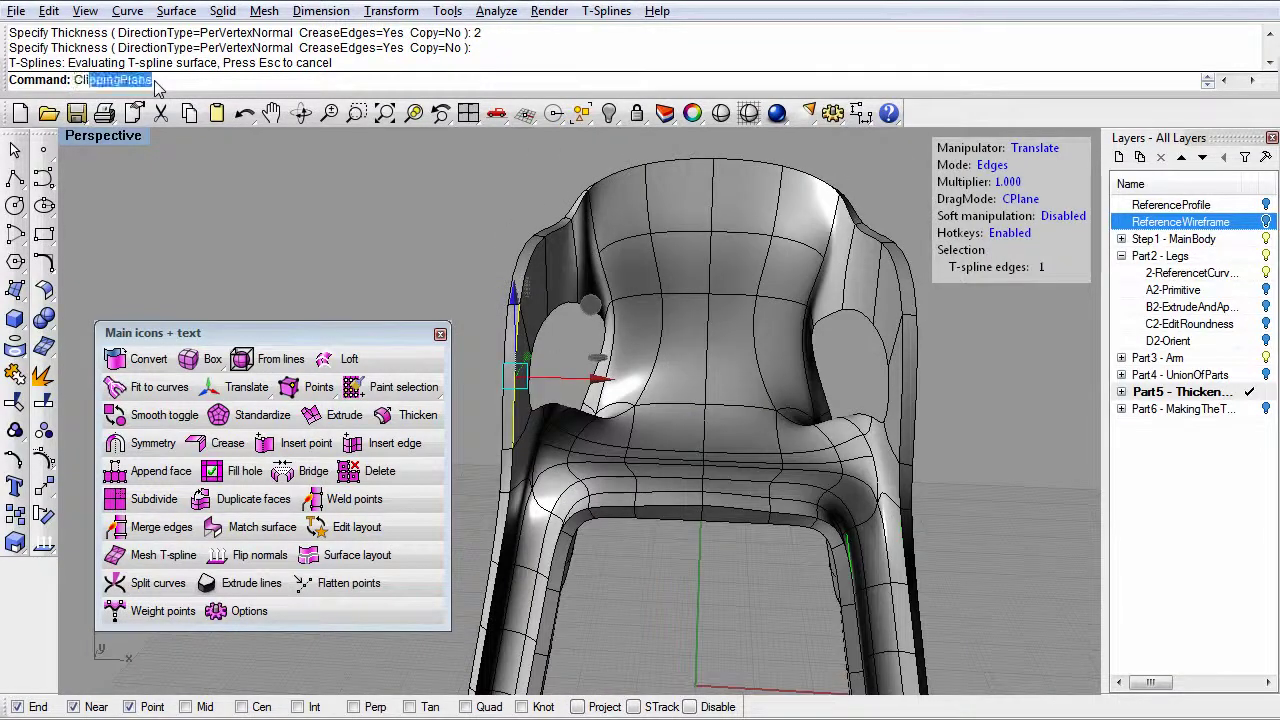
pyautogui.press('Return')
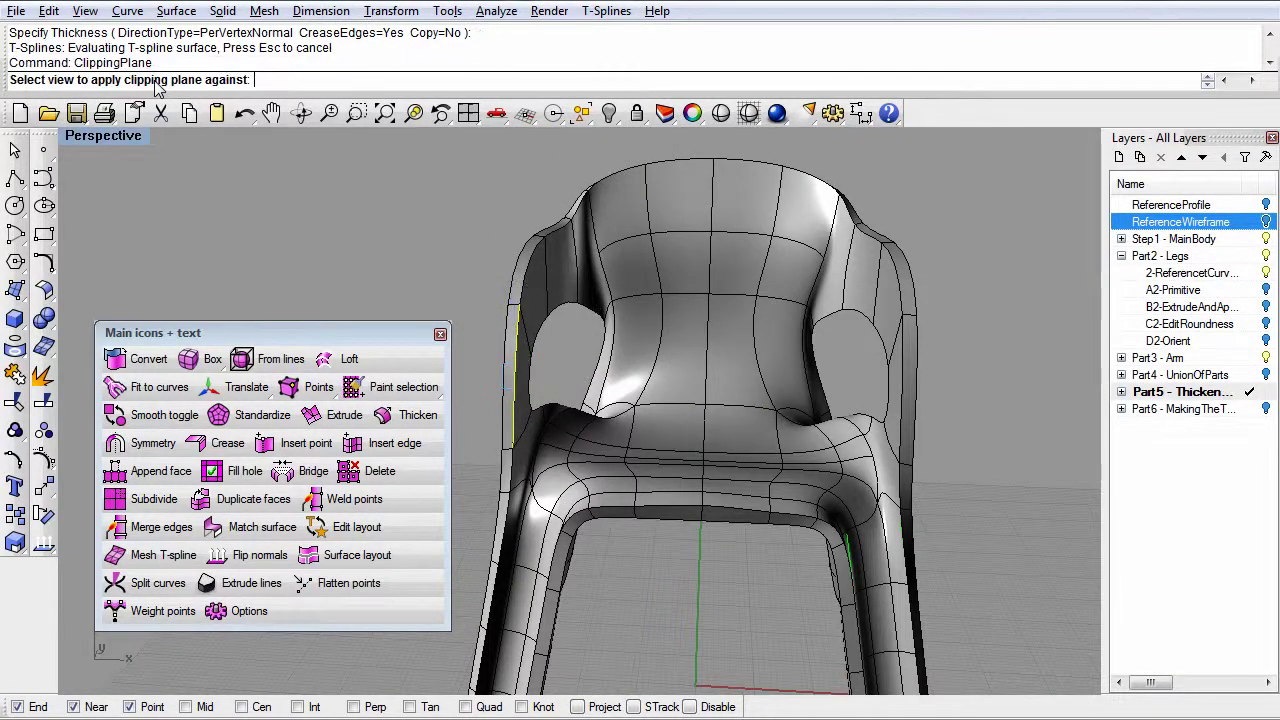
pyautogui.doubleClick(128, 135)
pyautogui.click(650, 260)
pyautogui.scroll(-3, 645, 505)
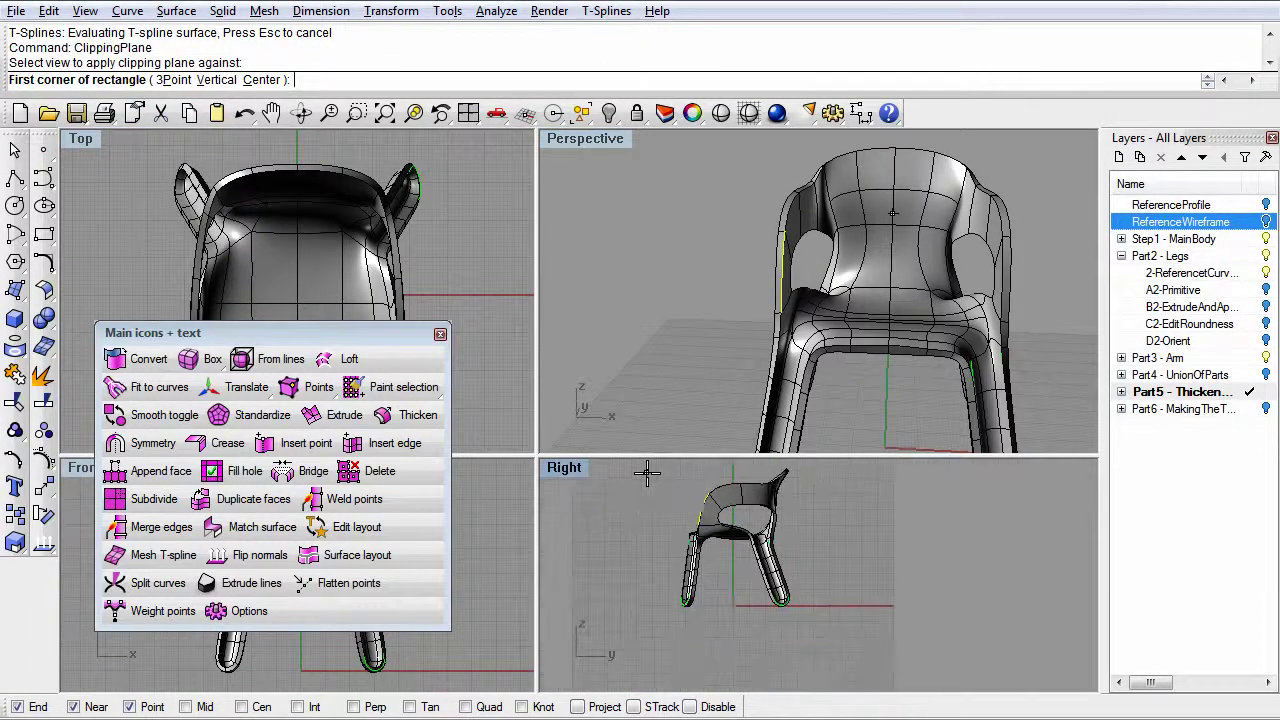
pyautogui.click(631, 490)
pyautogui.click(843, 677)
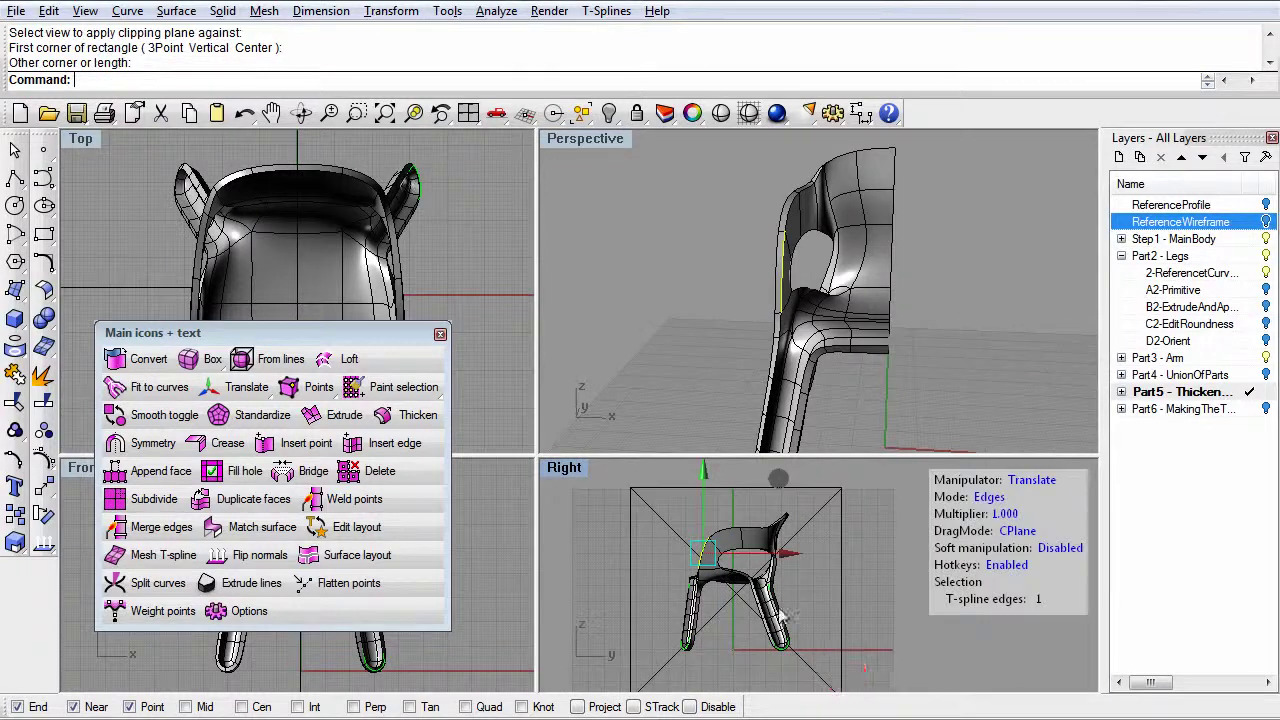
# - Inspect the clipped chair's cross-section in the Perspective view and delete the clipping plane
pyautogui.doubleClick(585, 138)
pyautogui.moveTo(700, 400); pyautogui.dragTo(755, 525, button='right')
pyautogui.scroll(3, 845, 380)
pyautogui.doubleClick(126, 139)
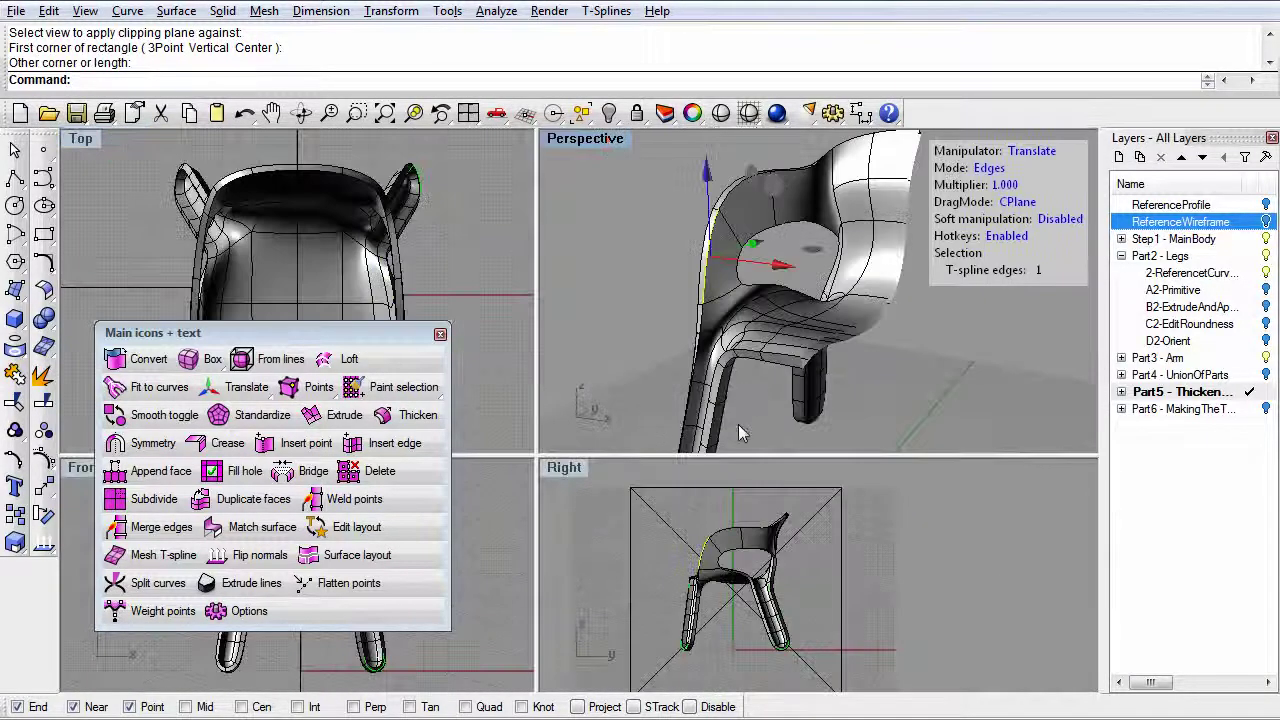
pyautogui.click(740, 489)
pyautogui.press('Delete')
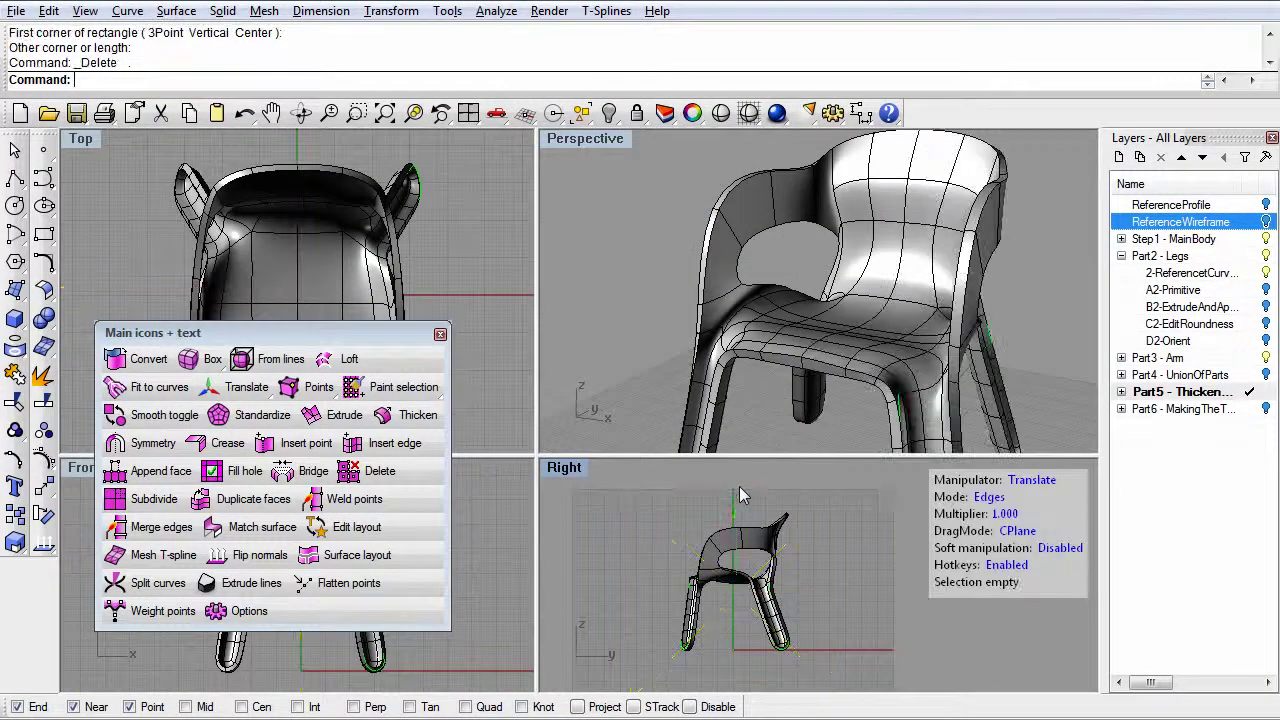
# - Undo the clipping plane, the edge moves and the creased thickening of the chair
pyautogui.hotkey('ctrl', 'z')
pyautogui.hotkey('ctrl', 'z')
pyautogui.hotkey('ctrl', 'z')
pyautogui.hotkey('ctrl', 'z')
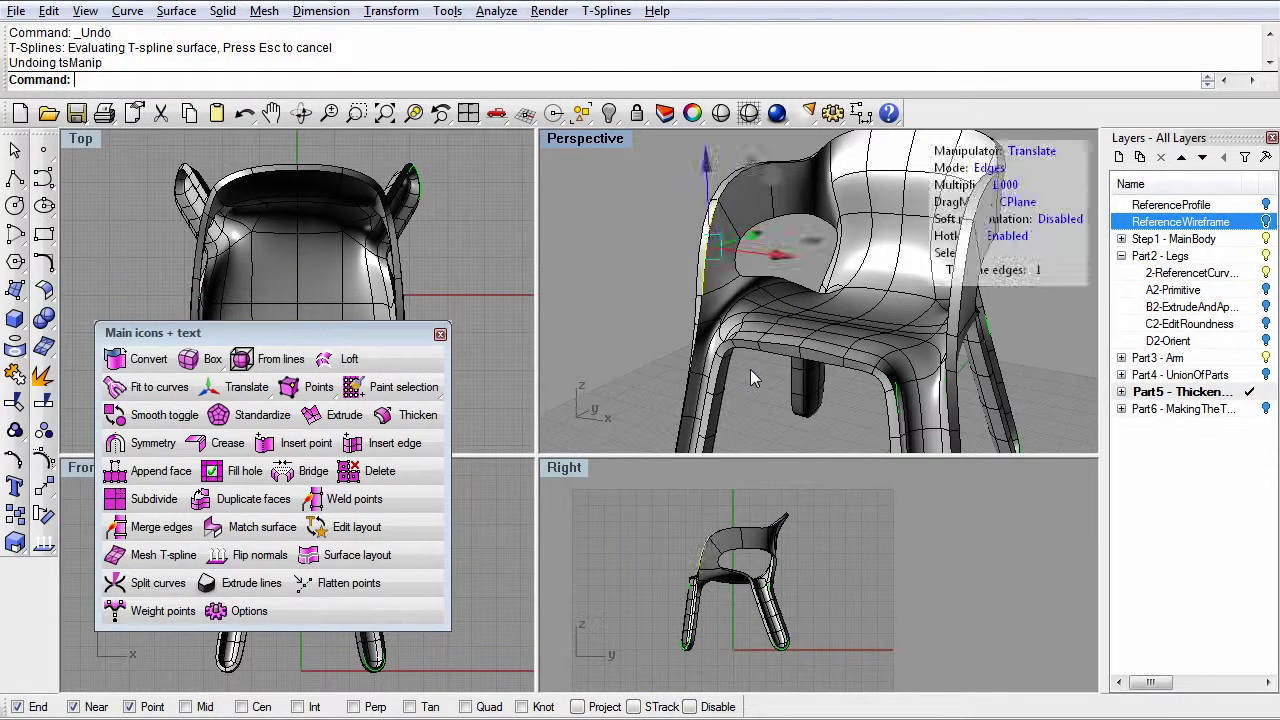
pyautogui.hotkey('ctrl', 'z')
pyautogui.hotkey('ctrl', 'z')
pyautogui.hotkey('ctrl', 'z')
pyautogui.hotkey('ctrl', 'z')
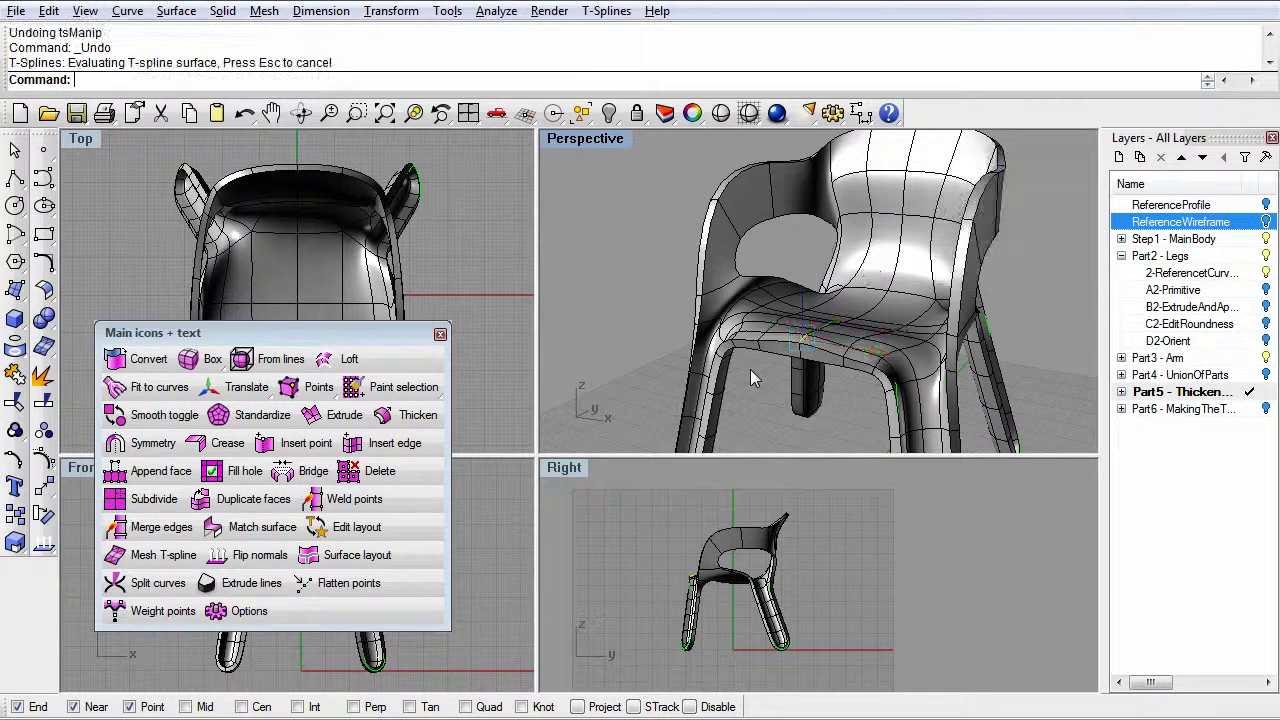
pyautogui.hotkey('ctrl', 'z')
pyautogui.hotkey('ctrl', 'z')
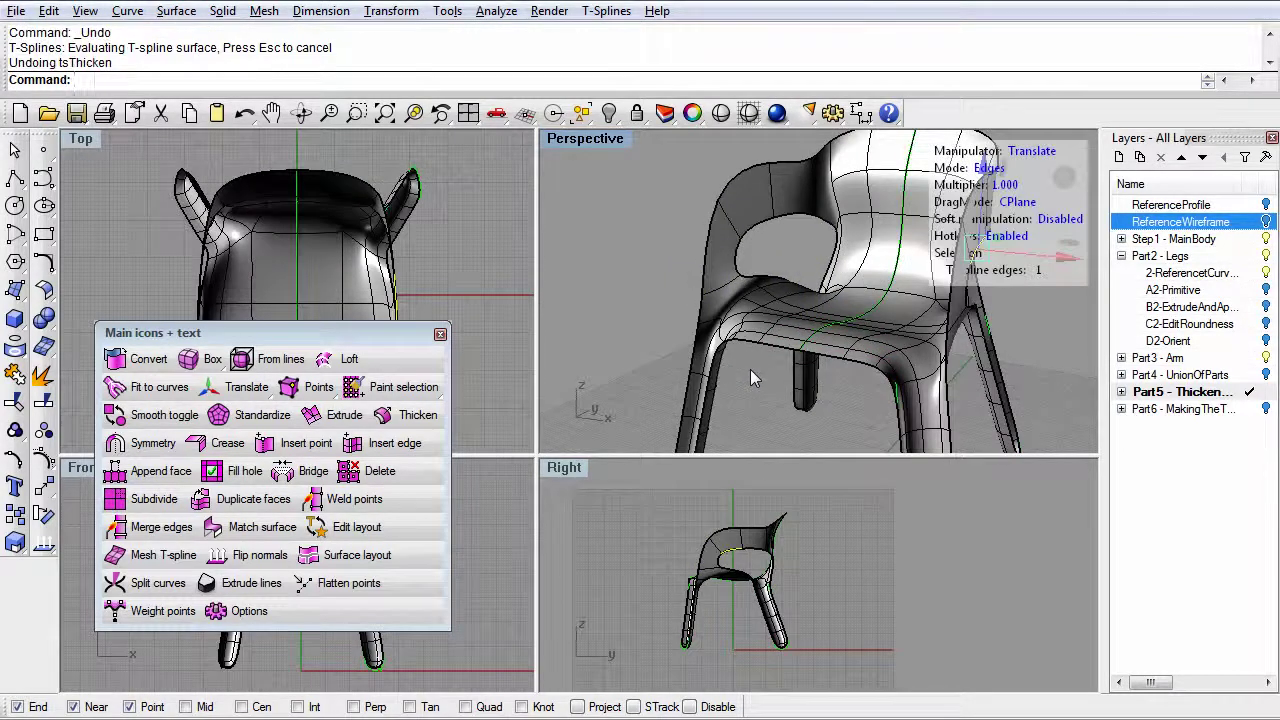
# - Thicken the full chair T-spline by 2 with edge creasing turned off
pyautogui.doubleClick(585, 138)
pyautogui.scroll(3, 470, 520)
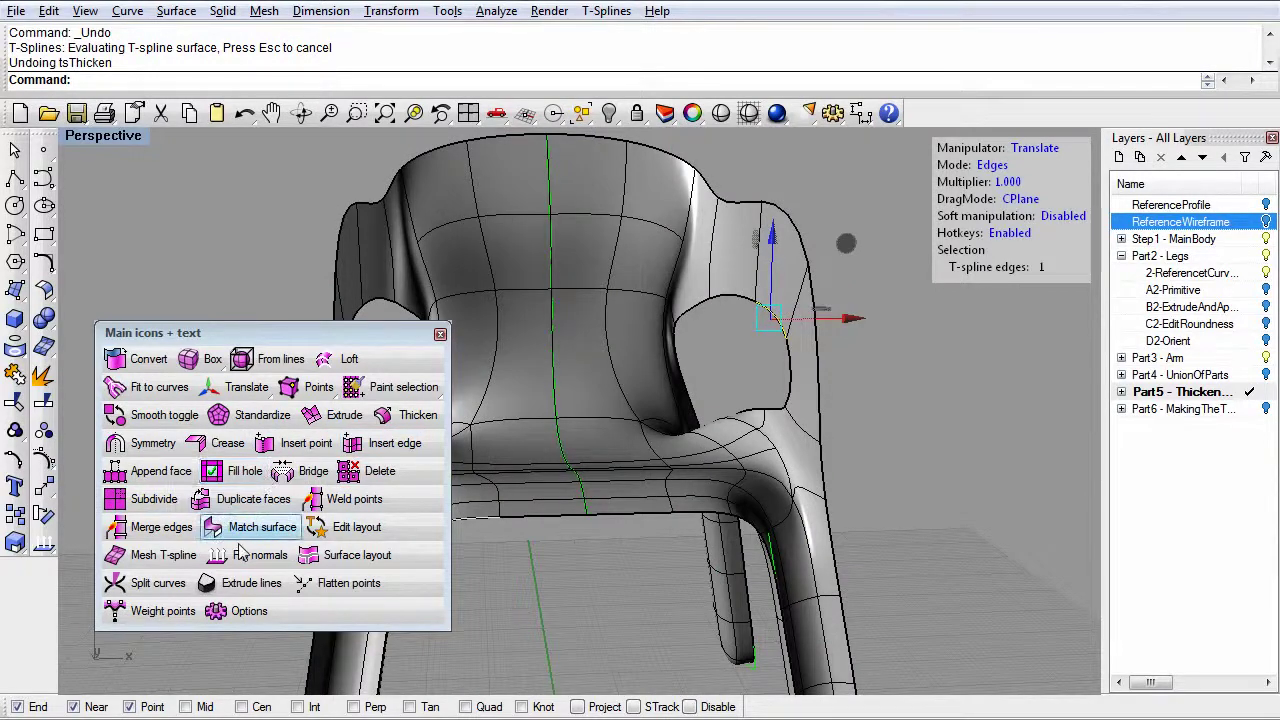
pyautogui.click(410, 415)
pyautogui.click(557, 437)
pyautogui.press('Return')
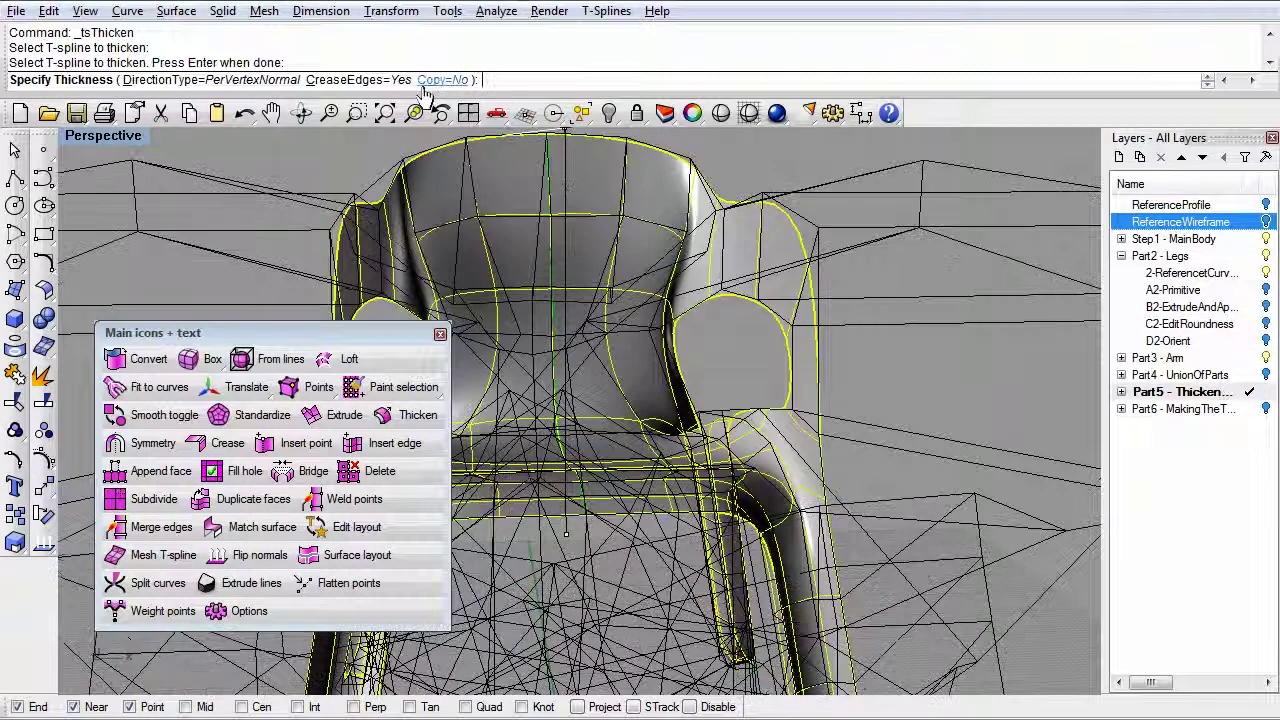
pyautogui.click(390, 80)
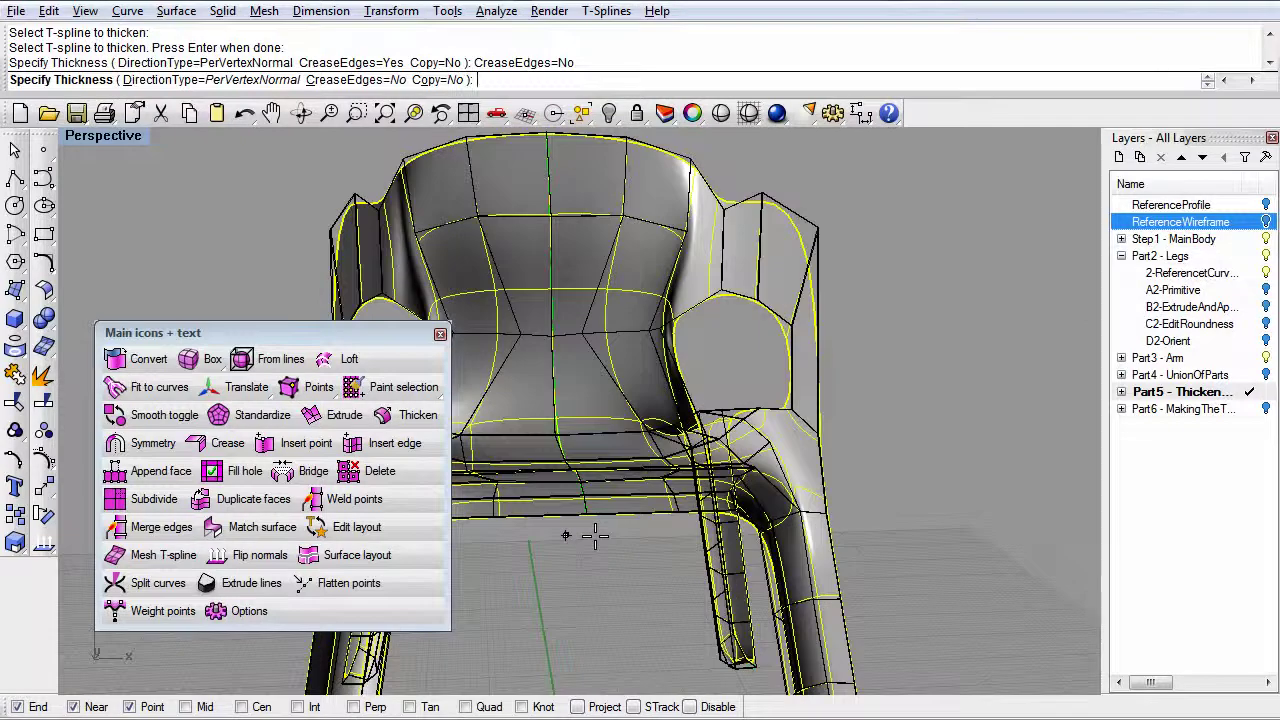
pyautogui.write('23')
pyautogui.press('Return')
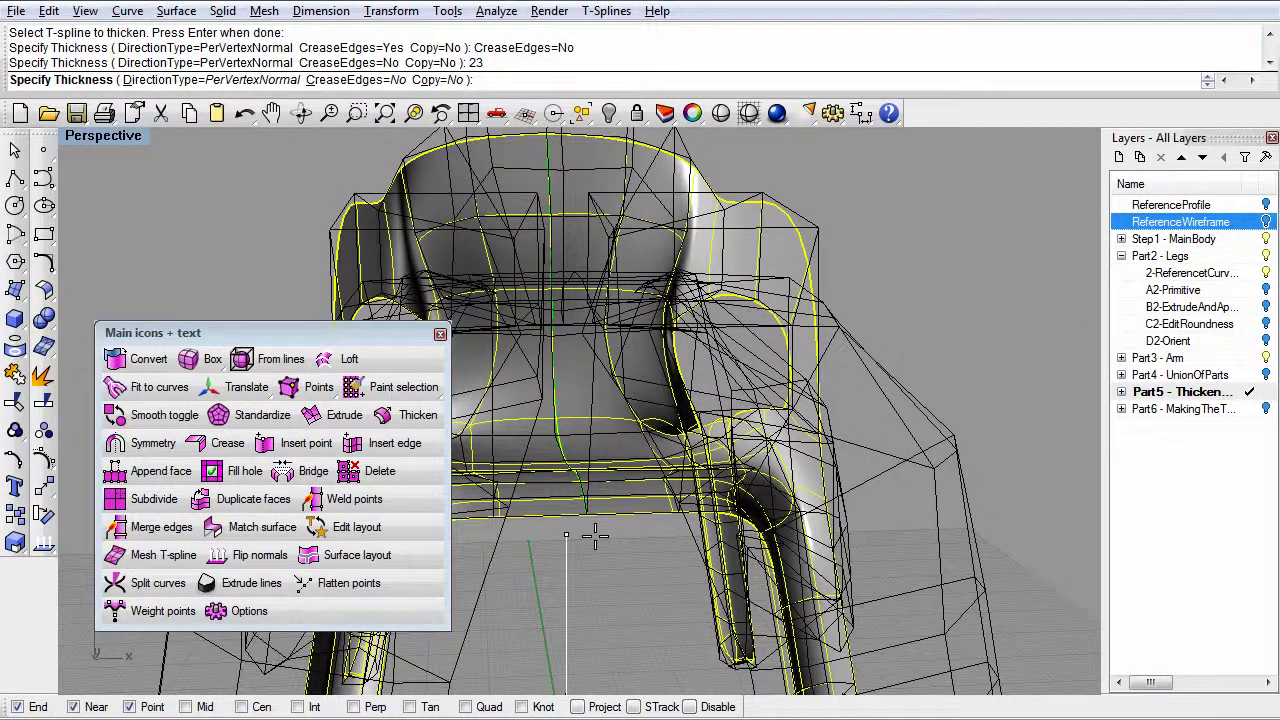
pyautogui.press('Return')
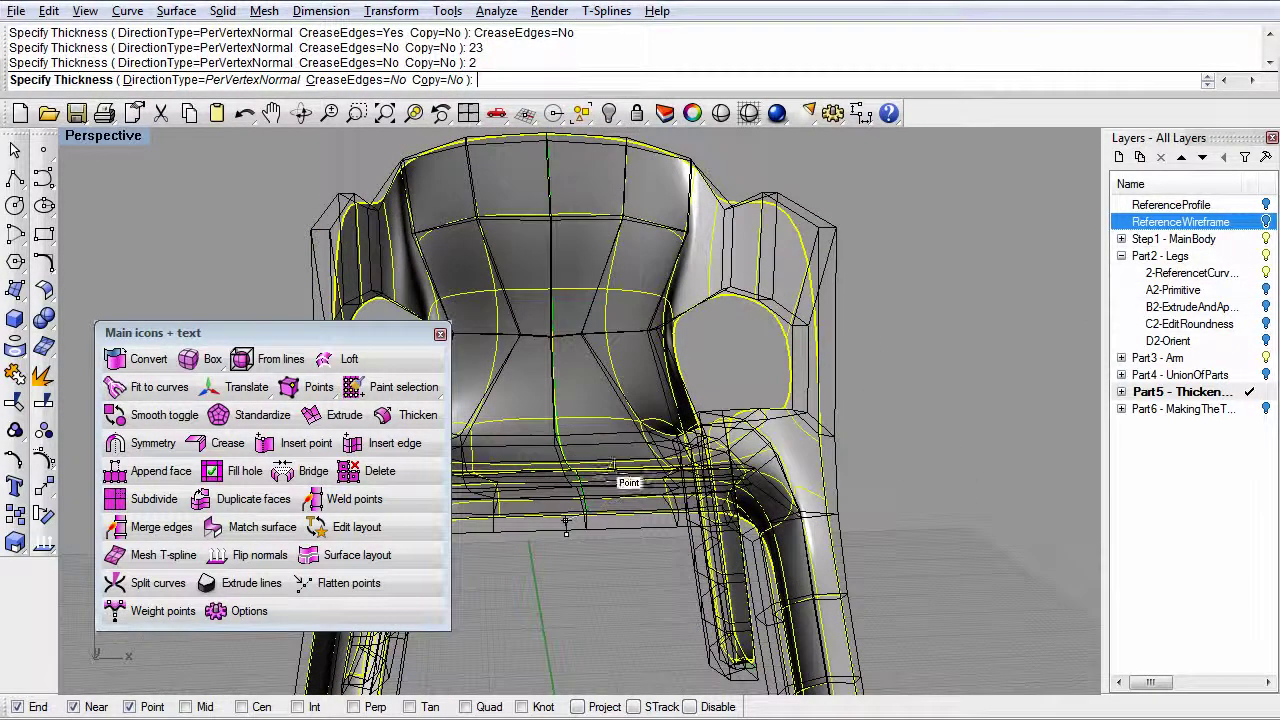
pyautogui.rightClick(576, 450)
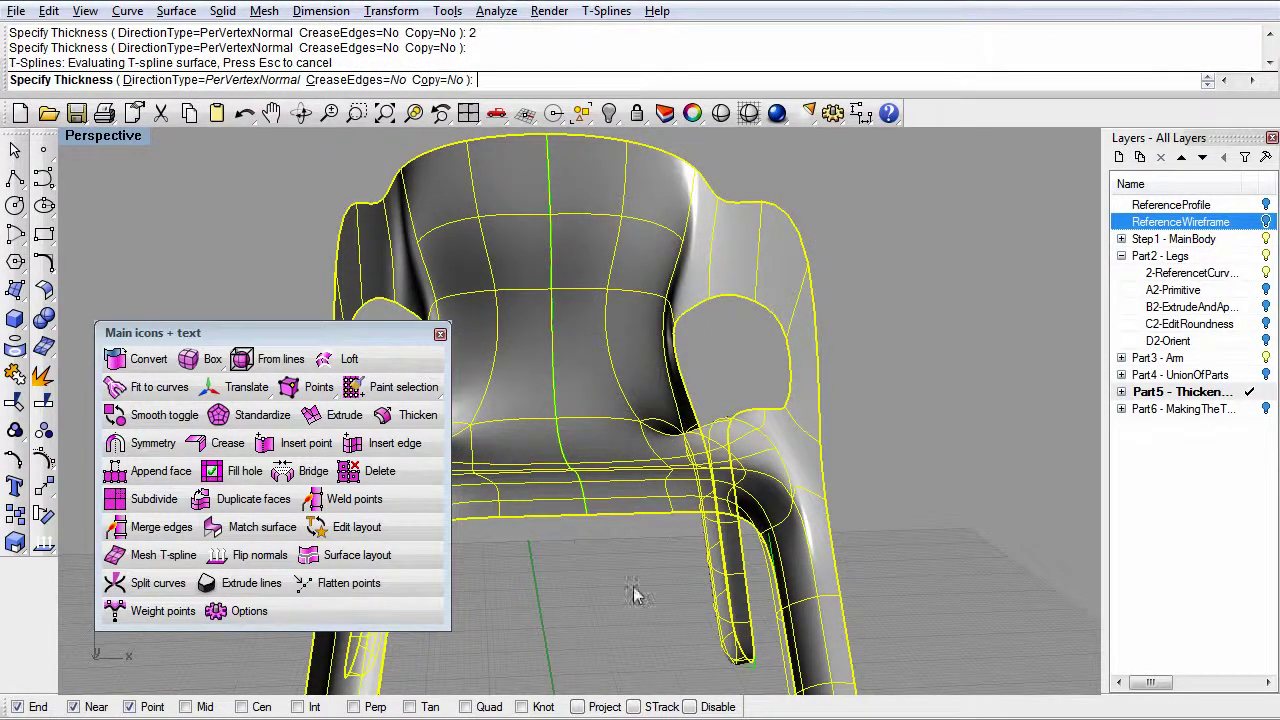
# - Set the T-Splines display meshing preset to High after viewing the rounded chair edges up close
pyautogui.scroll(3, 624, 587)
pyautogui.moveTo(624, 587); pyautogui.dragTo(590, 470, button='right')
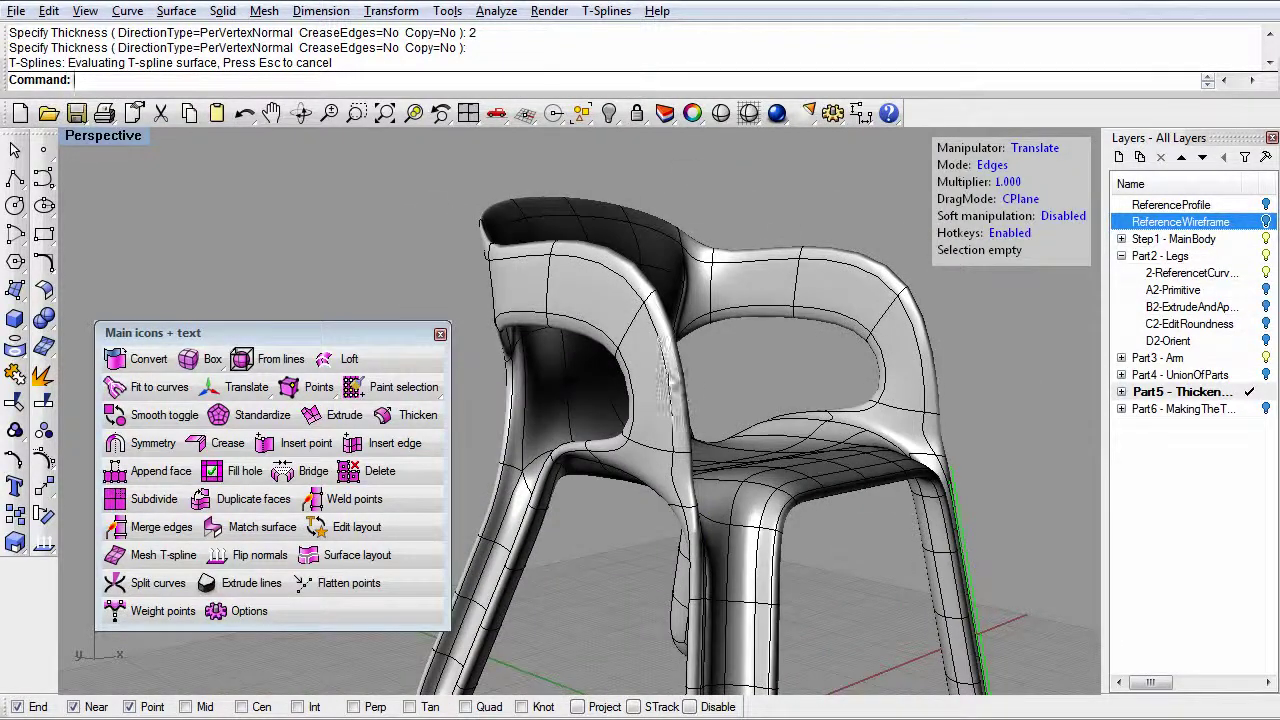
pyautogui.click(246, 610)
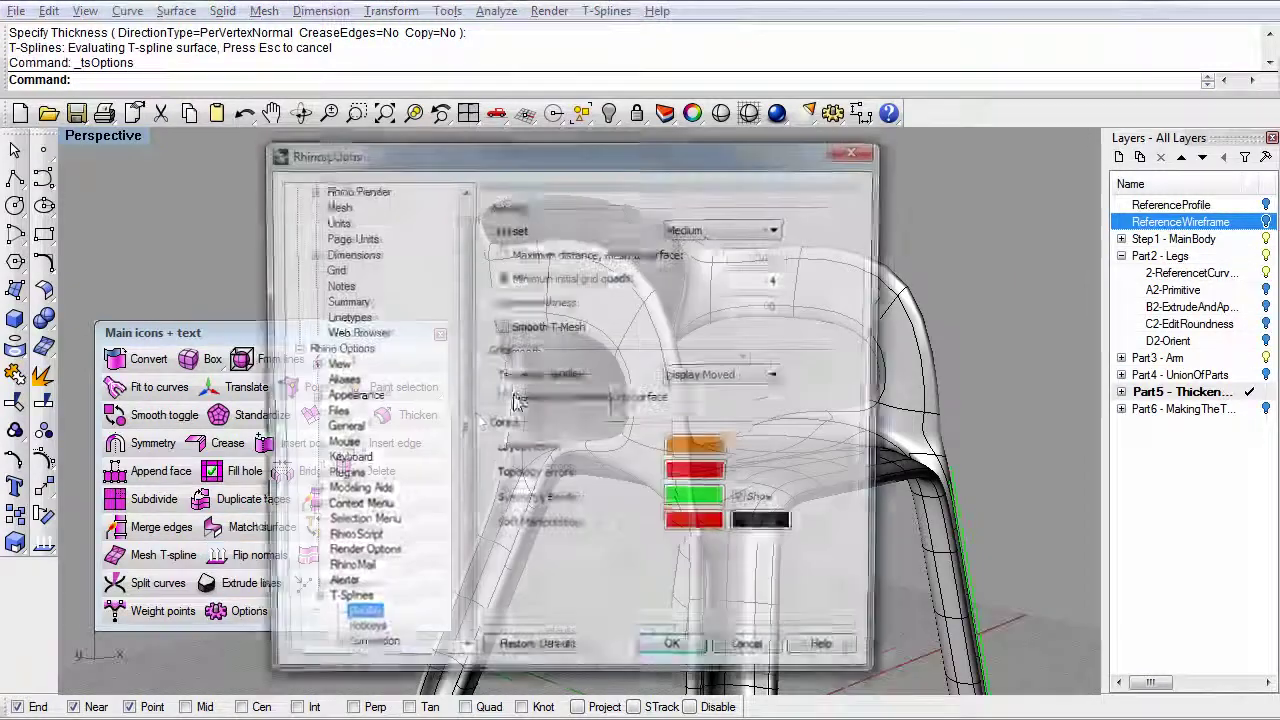
pyautogui.click(740, 229)
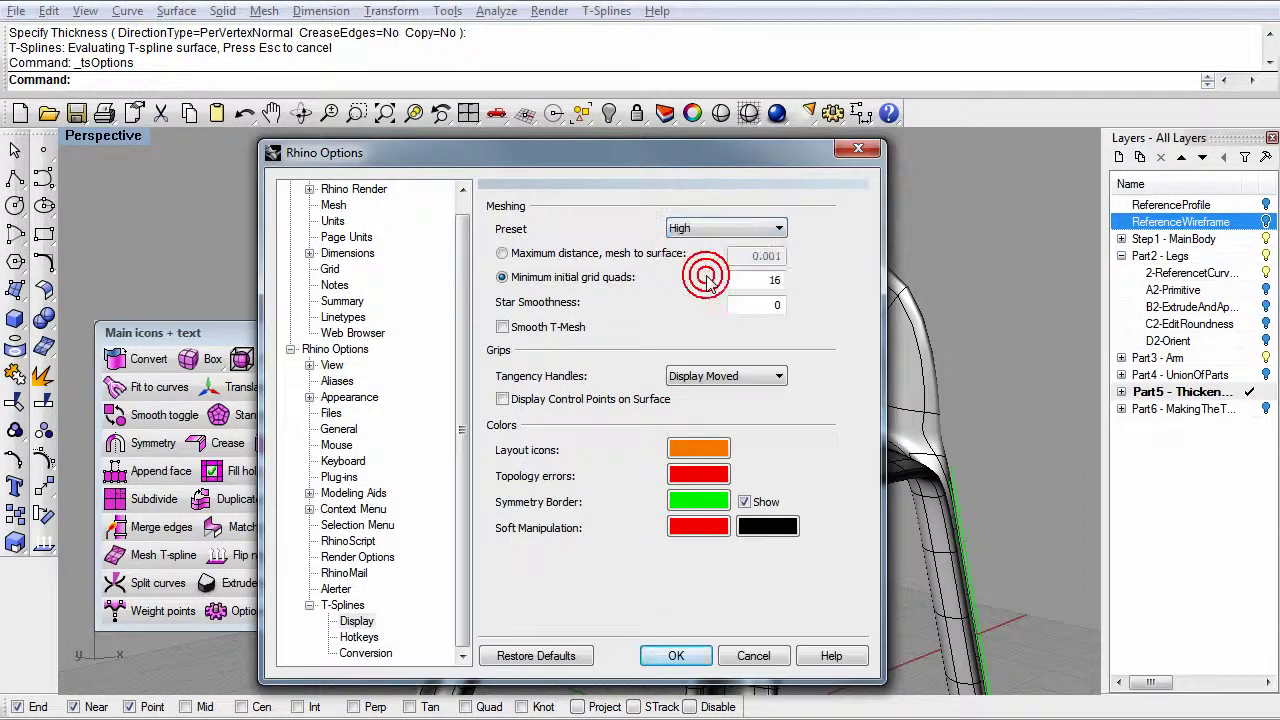
pyautogui.click(672, 663)
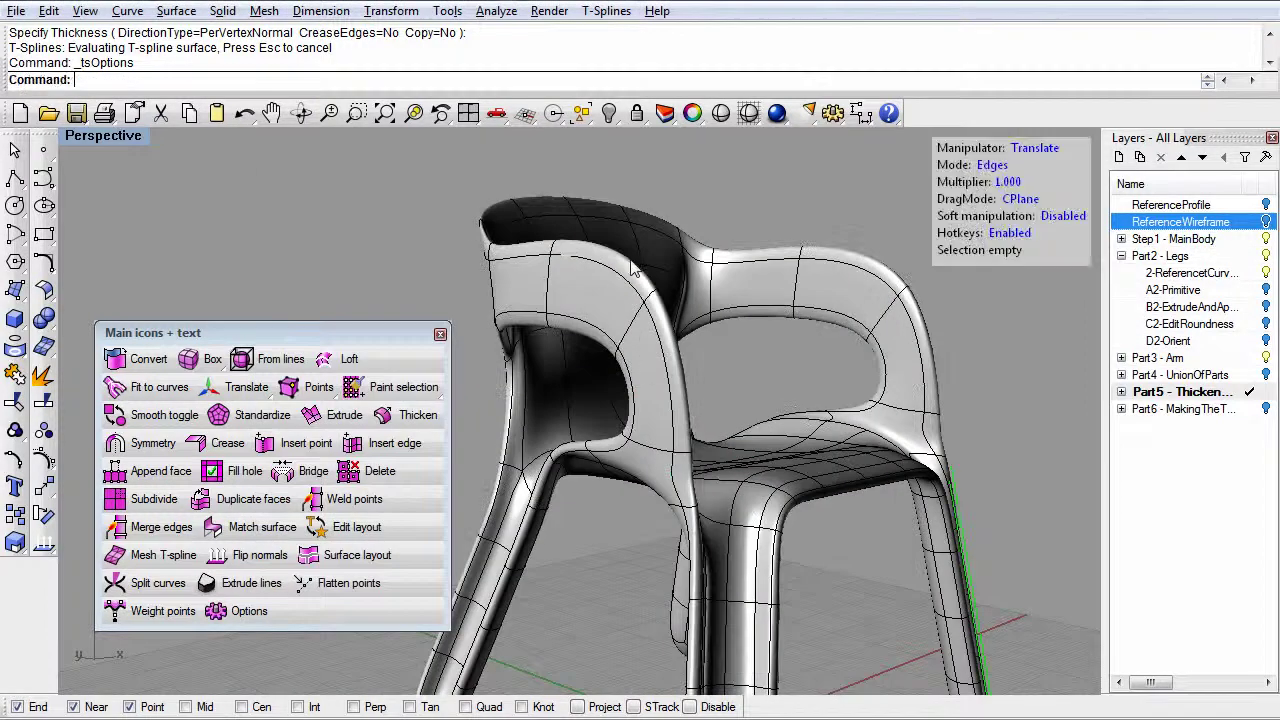
# - Select an edge across the rounded front rim of the seat and extend the selection to its whole edge ring
pyautogui.moveTo(805, 537); pyautogui.dragTo(649, 424, button='right')
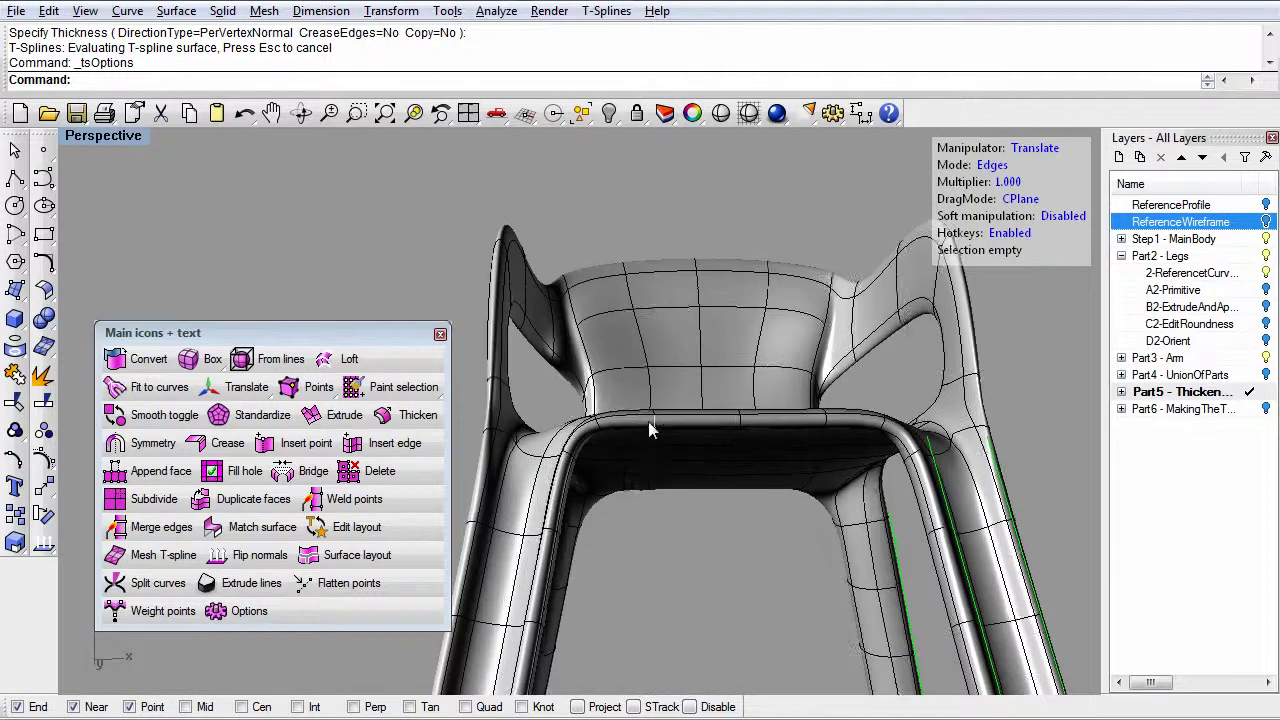
pyautogui.moveTo(505, 392); pyautogui.dragTo(711, 426, button='right')
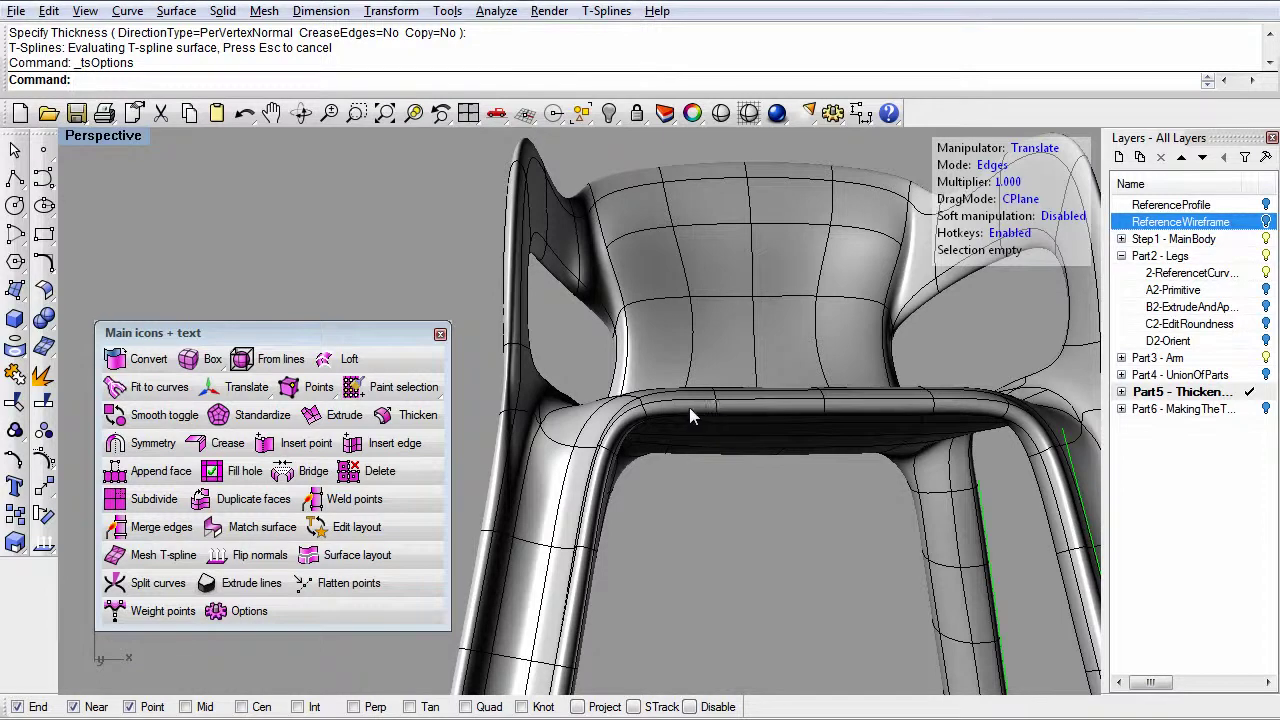
pyautogui.click(714, 407)
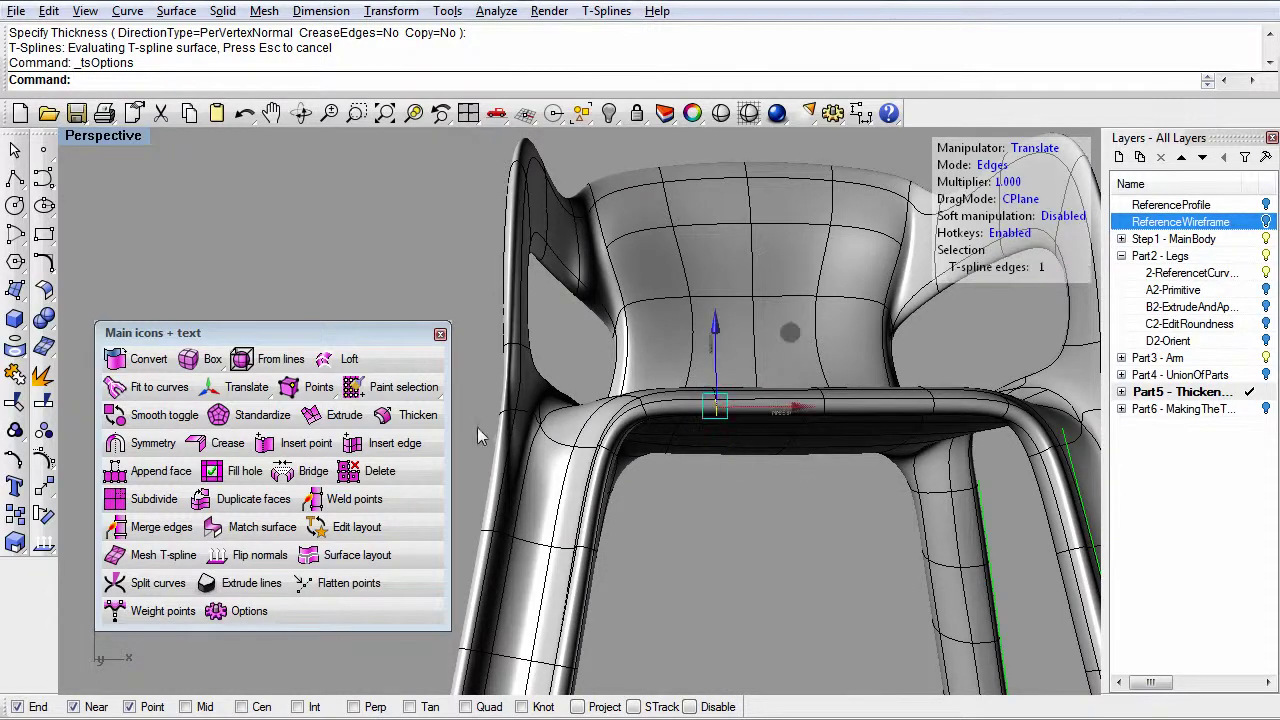
pyautogui.click(385, 393)
pyautogui.moveTo(507, 395); pyautogui.dragTo(122, 200)
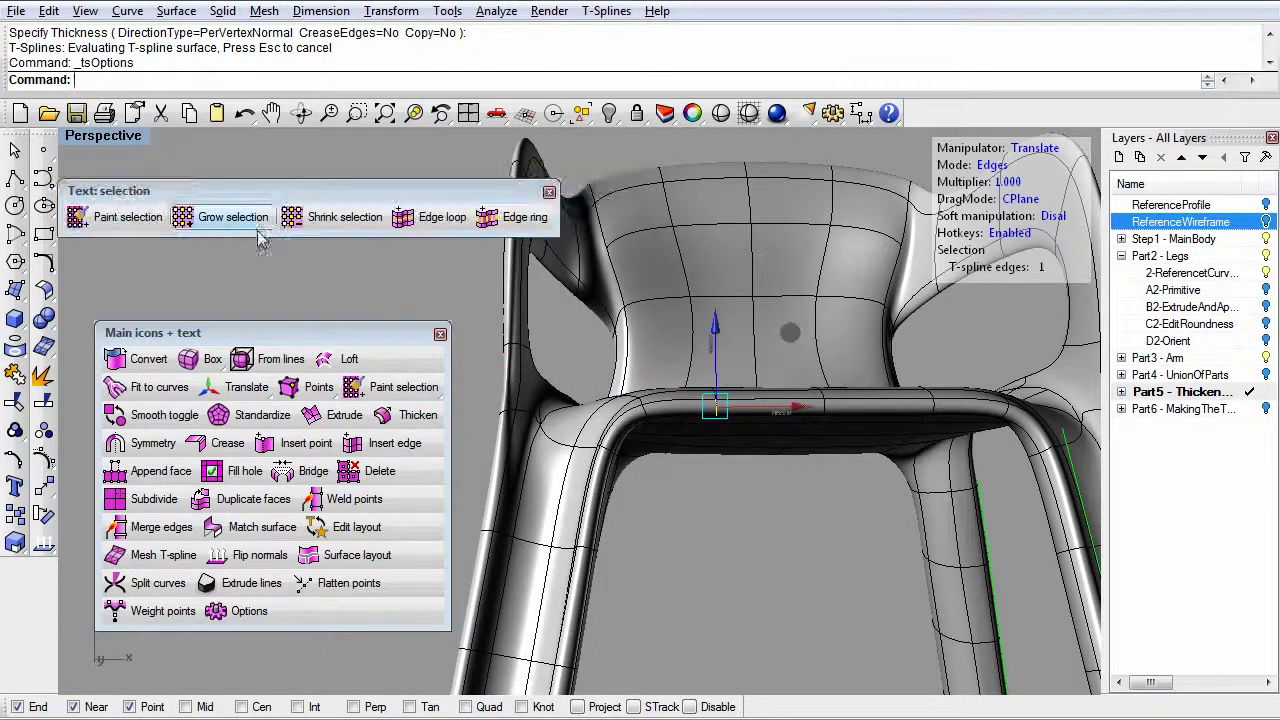
pyautogui.click(497, 224)
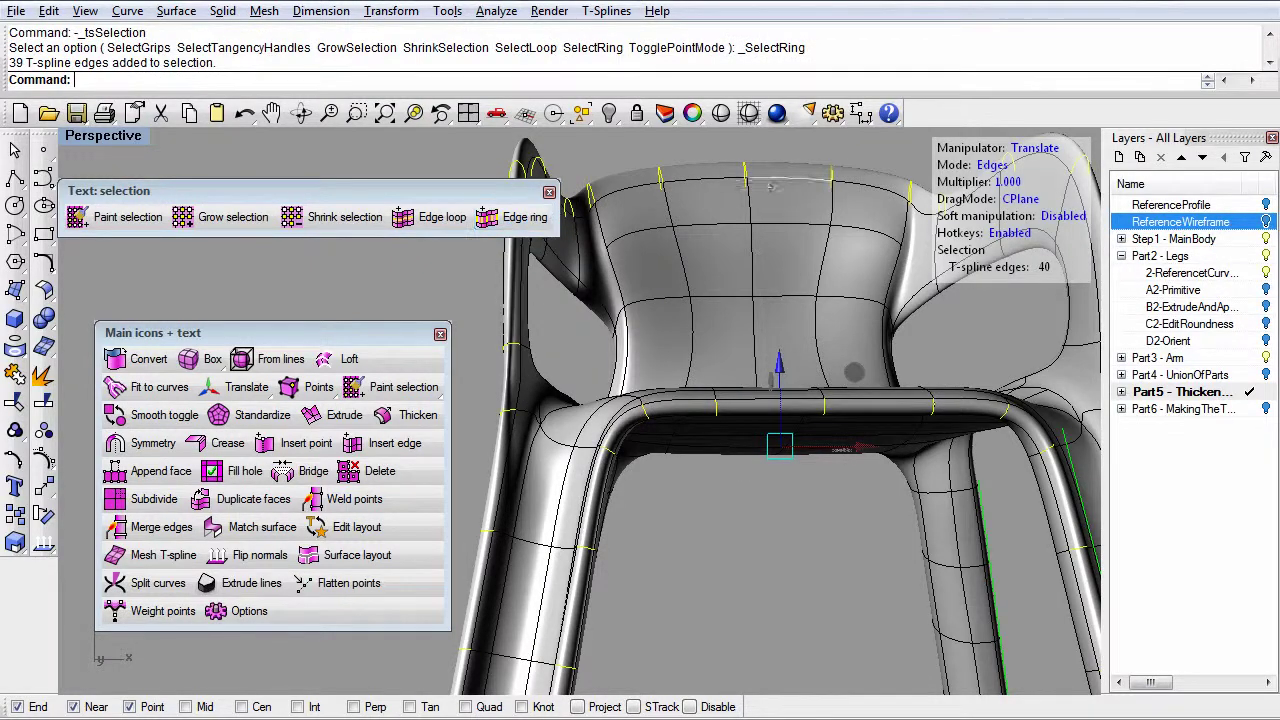
# - Insert an edge loop along the chair's rounded rim at 0.5 of the selected edge ring, with Simple insertion
pyautogui.moveTo(920, 497); pyautogui.dragTo(560, 512, button='right')
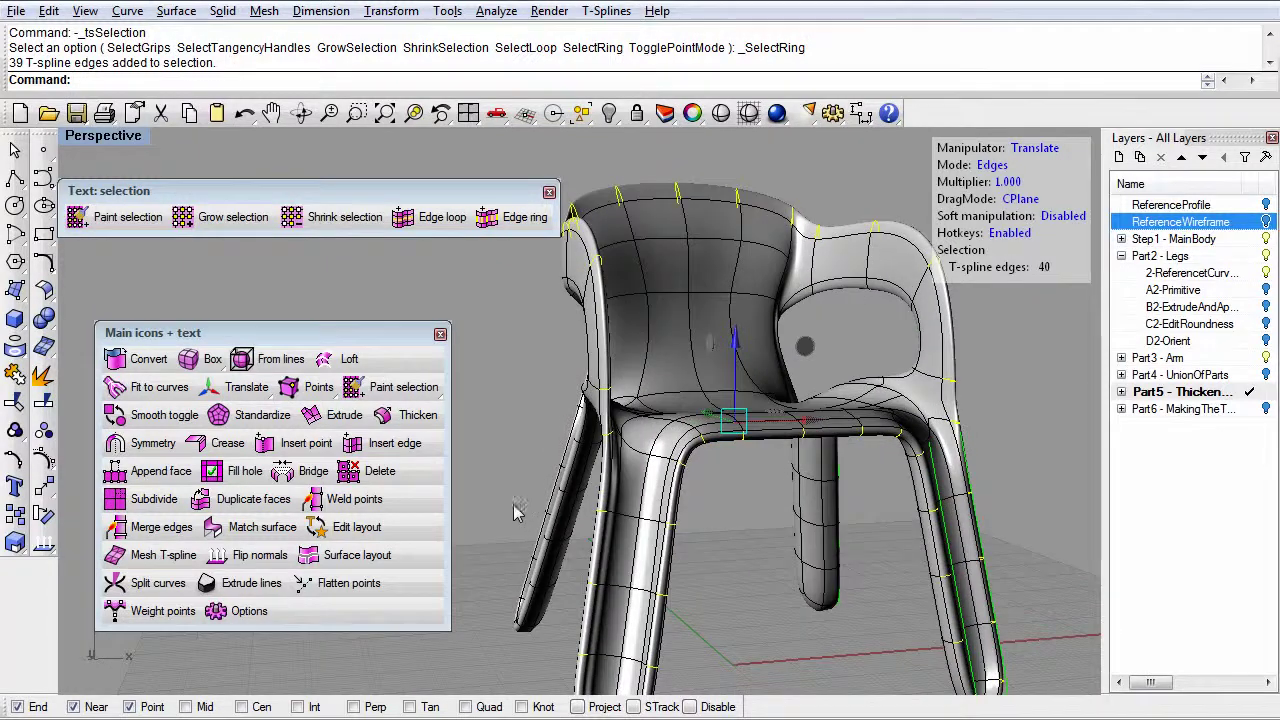
pyautogui.click(378, 450)
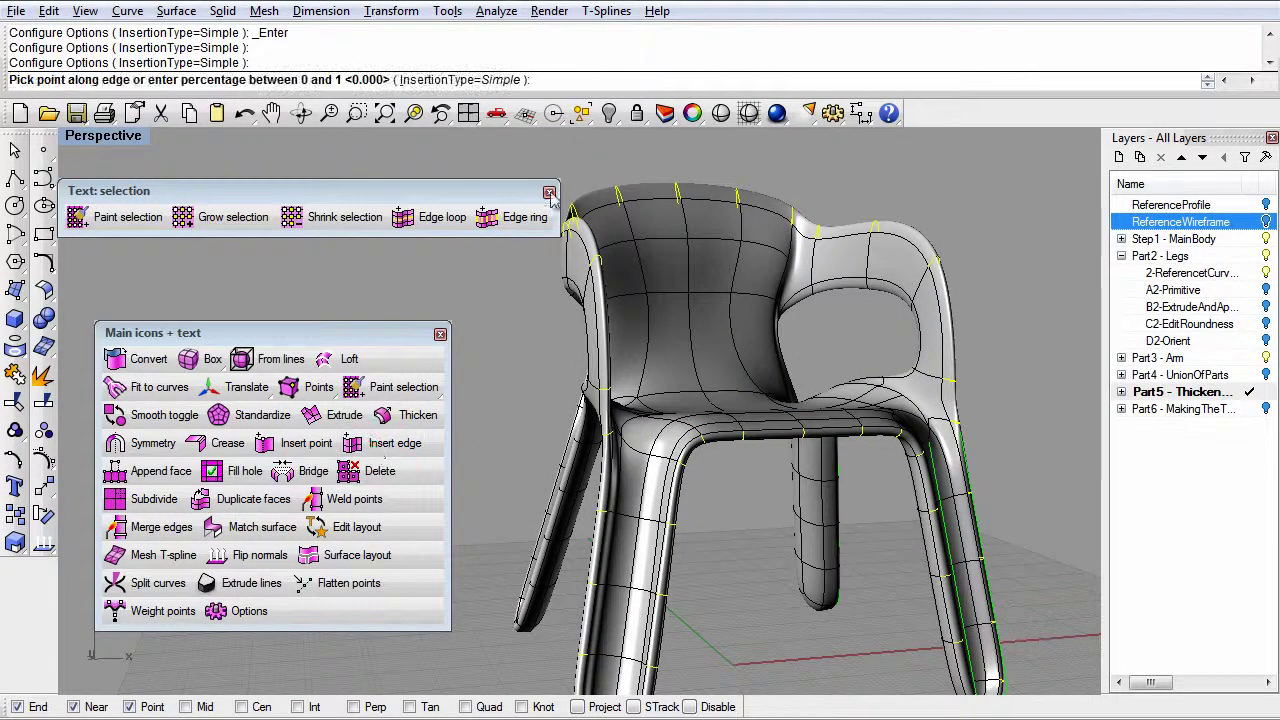
pyautogui.scroll(2, 745, 450)
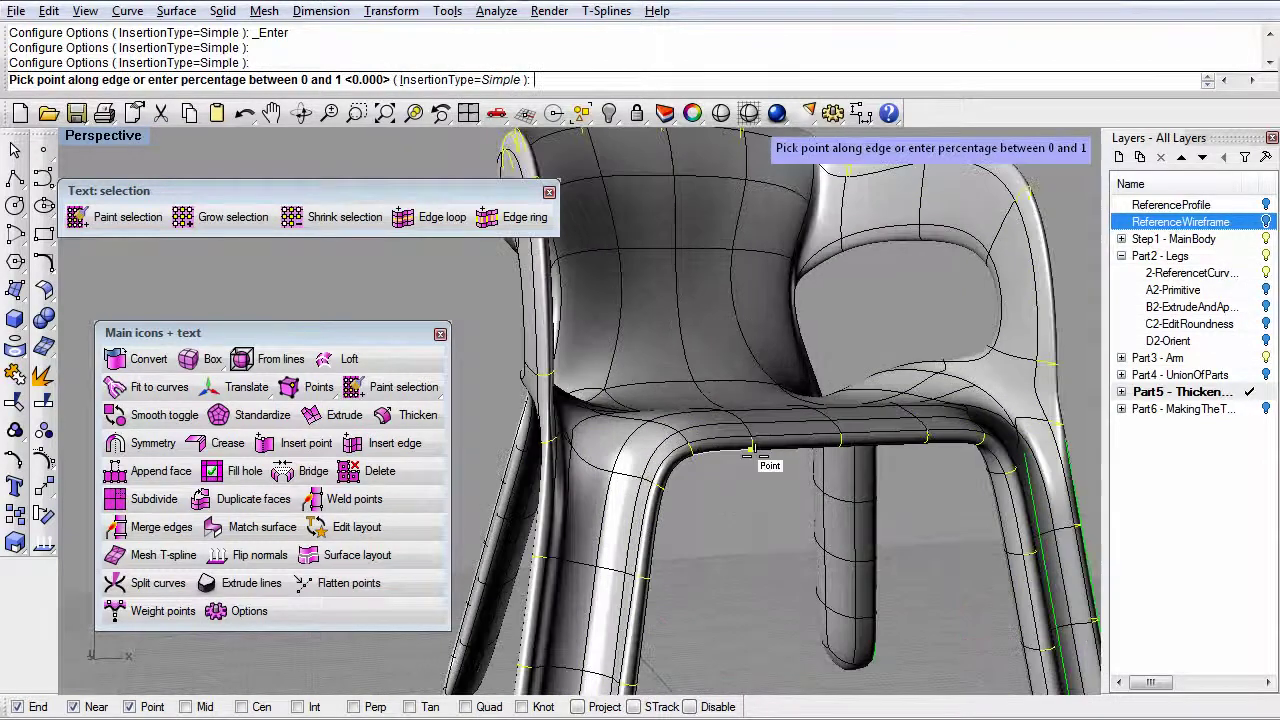
pyautogui.scroll(2, 752, 450)
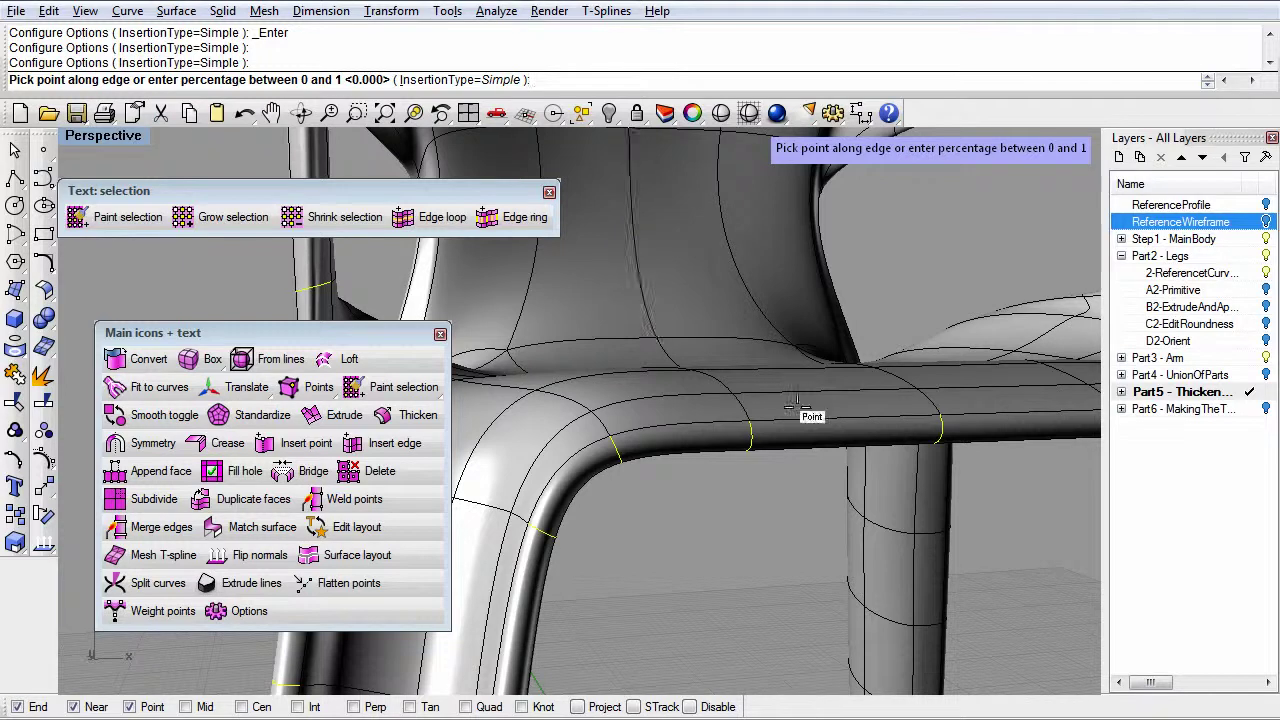
pyautogui.scroll(1, 752, 436)
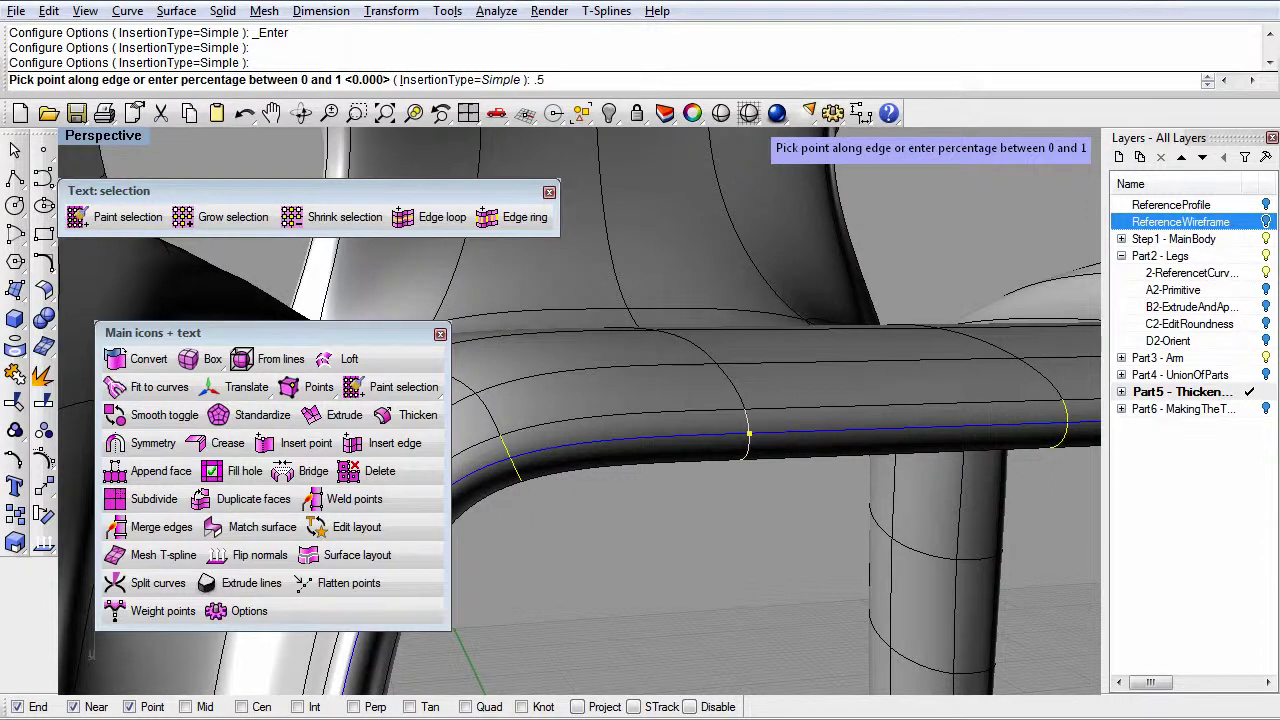
pyautogui.press('Return')
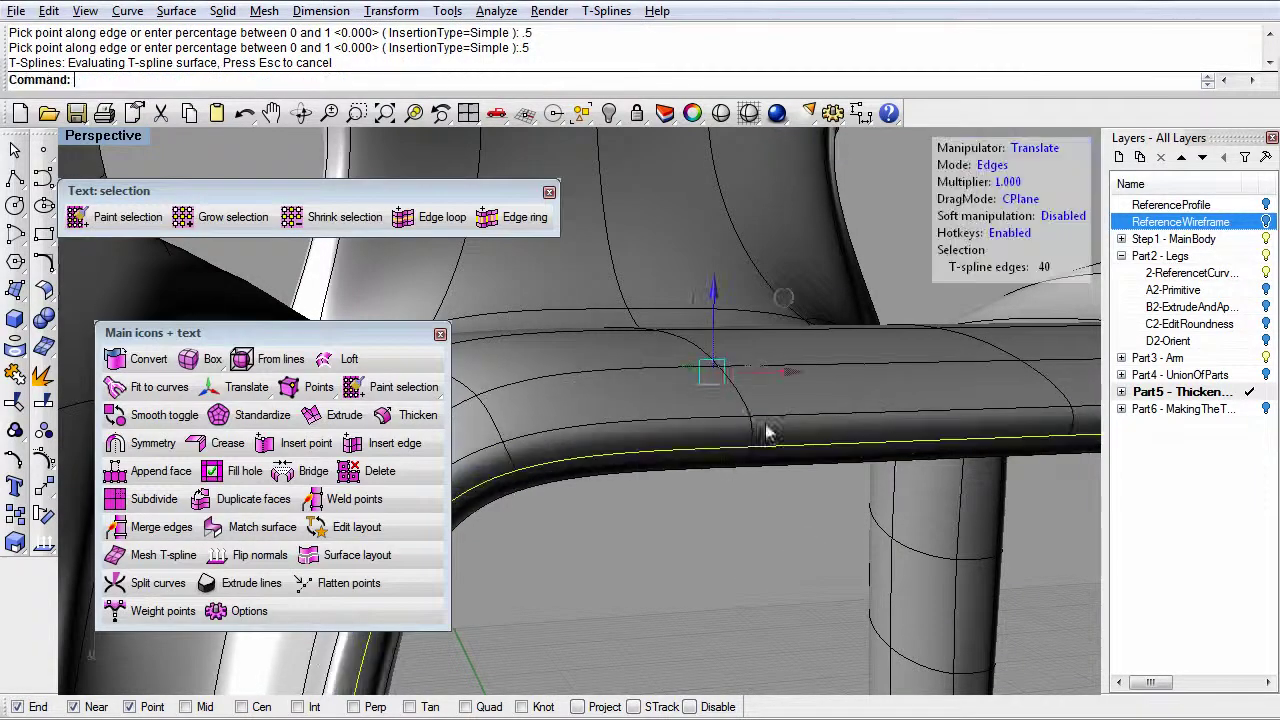
# - Examine the refined rim from several angles with the chair shaded and clear the edge selection
pyautogui.moveTo(750, 480); pyautogui.dragTo(831, 498, button='right')
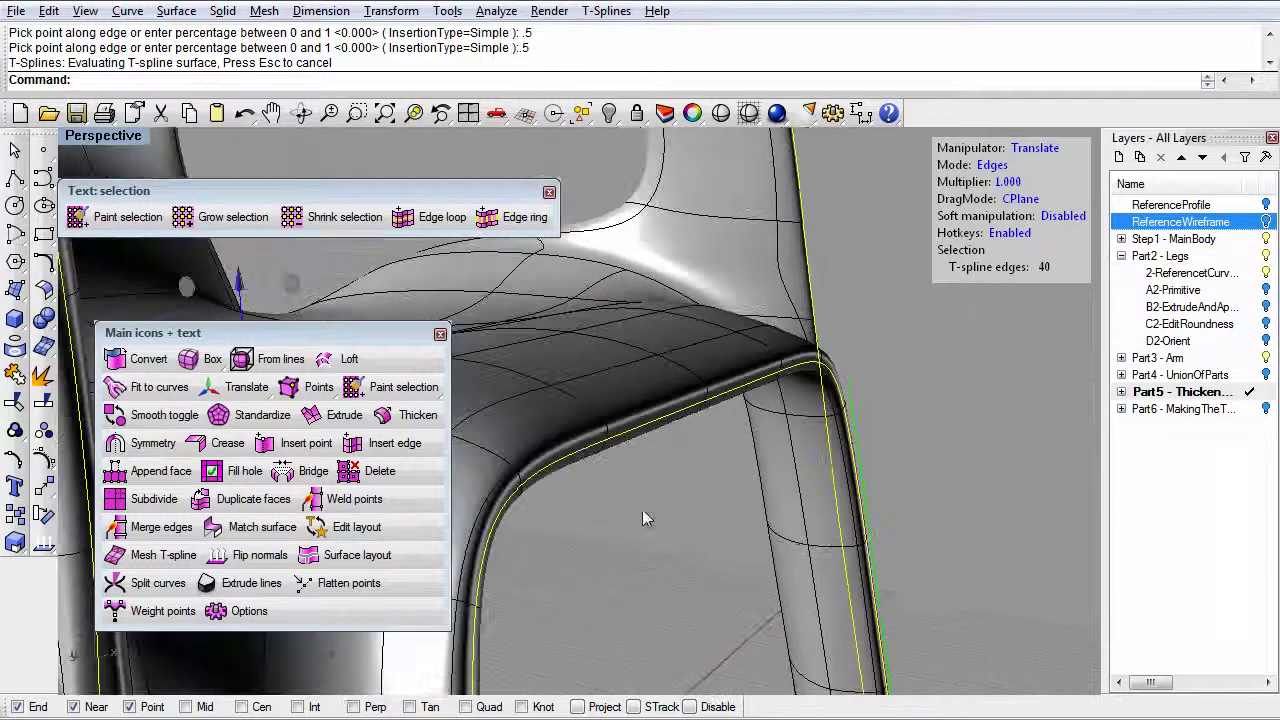
pyautogui.moveTo(669, 511); pyautogui.dragTo(768, 480, button='right')
pyautogui.click(749, 113)
pyautogui.moveTo(723, 379)
pyautogui.mouseDown(button='right')
pyautogui.moveTo(674, 457)
pyautogui.moveTo(763, 498)
pyautogui.moveTo(845, 560)
pyautogui.moveTo(790, 526)
pyautogui.mouseUp(button='right')
pyautogui.moveTo(745, 513)
pyautogui.mouseDown(button='right')
pyautogui.moveTo(869, 583)
pyautogui.moveTo(675, 496)
pyautogui.moveTo(680, 543)
pyautogui.moveTo(671, 520)
pyautogui.moveTo(763, 513)
pyautogui.moveTo(715, 474)
pyautogui.moveTo(786, 543)
pyautogui.moveTo(680, 552)
pyautogui.moveTo(636, 500)
pyautogui.moveTo(705, 505)
pyautogui.moveTo(720, 530)
pyautogui.moveTo(886, 560)
pyautogui.moveTo(732, 580)
pyautogui.moveTo(590, 520)
pyautogui.mouseUp(button='right')
pyautogui.press('Escape')
# - Try the Translate manipulator on a single face of the upper backrest and clear the face selection
pyautogui.click(240, 387)
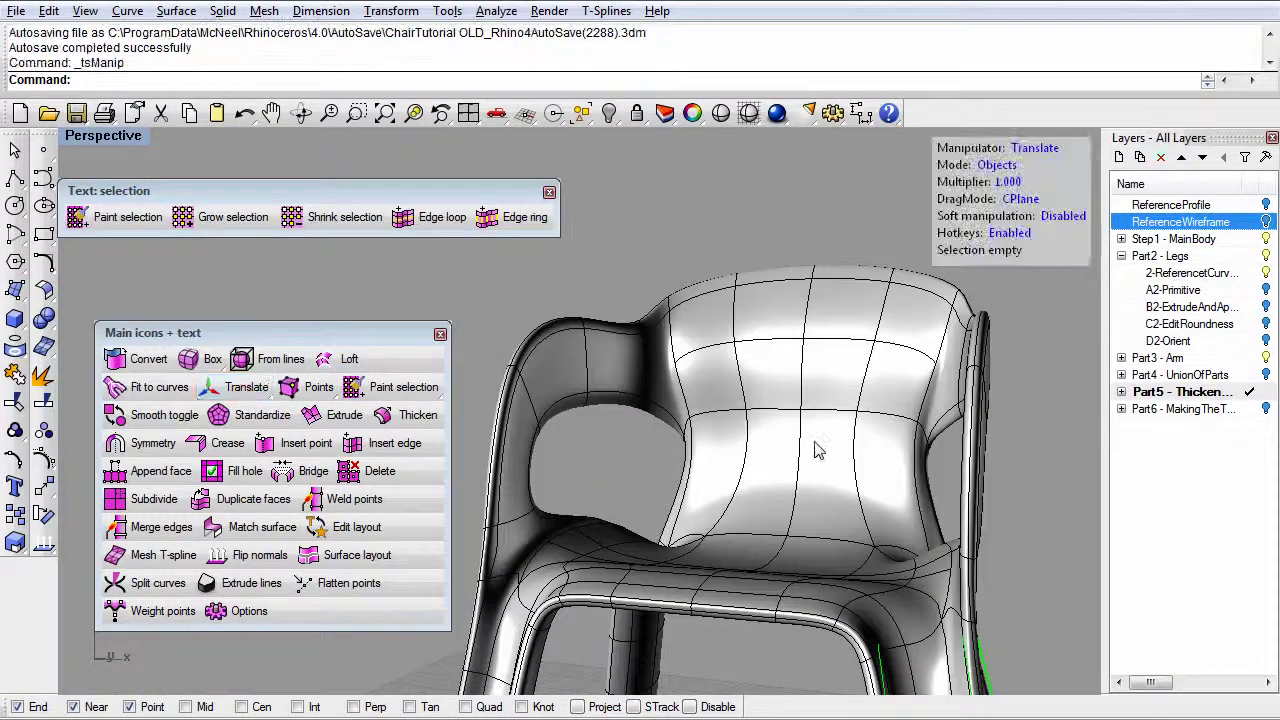
pyautogui.press('f')
pyautogui.click(834, 303)
pyautogui.moveTo(834, 303)
pyautogui.mouseDown(button='right')
pyautogui.moveTo(600, 490)
pyautogui.moveTo(808, 293)
pyautogui.mouseUp(button='right')
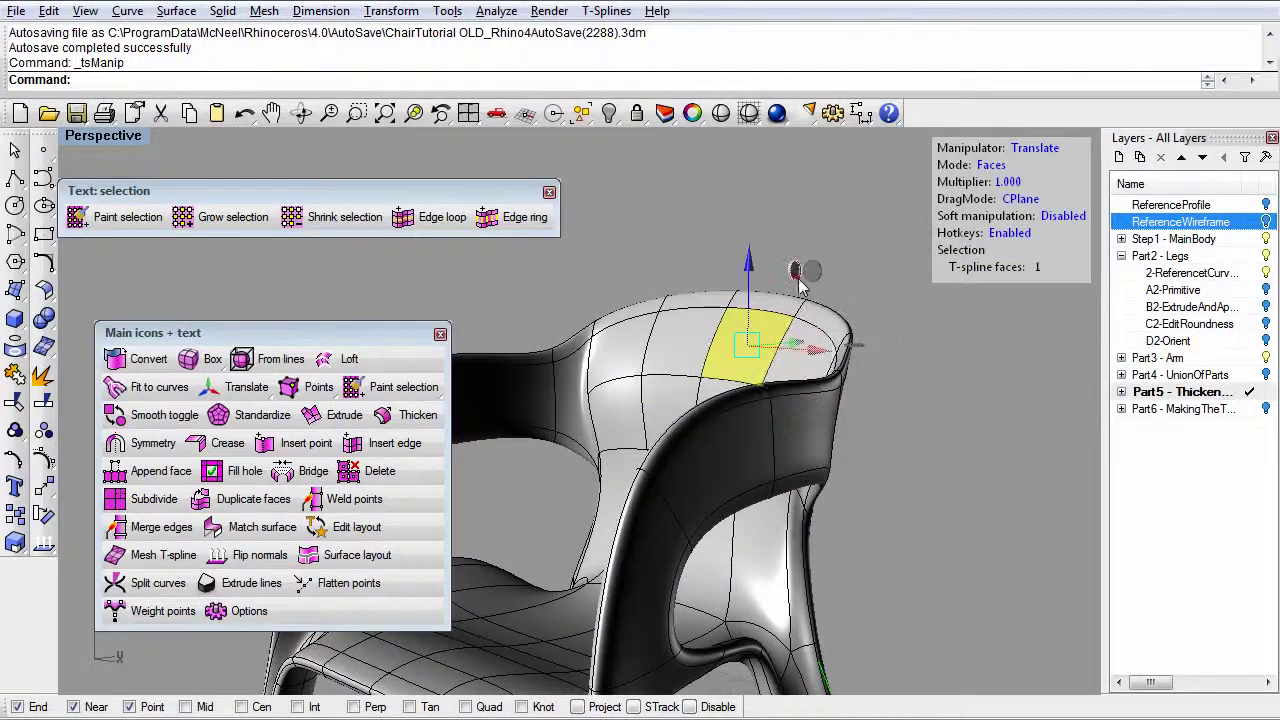
pyautogui.click(788, 274)
pyautogui.moveTo(788, 274); pyautogui.dragTo(765, 328)
pyautogui.moveTo(688, 376); pyautogui.dragTo(709, 507, button='right')
pyautogui.click(718, 568)
pyautogui.moveTo(718, 568); pyautogui.dragTo(709, 500, button='right')
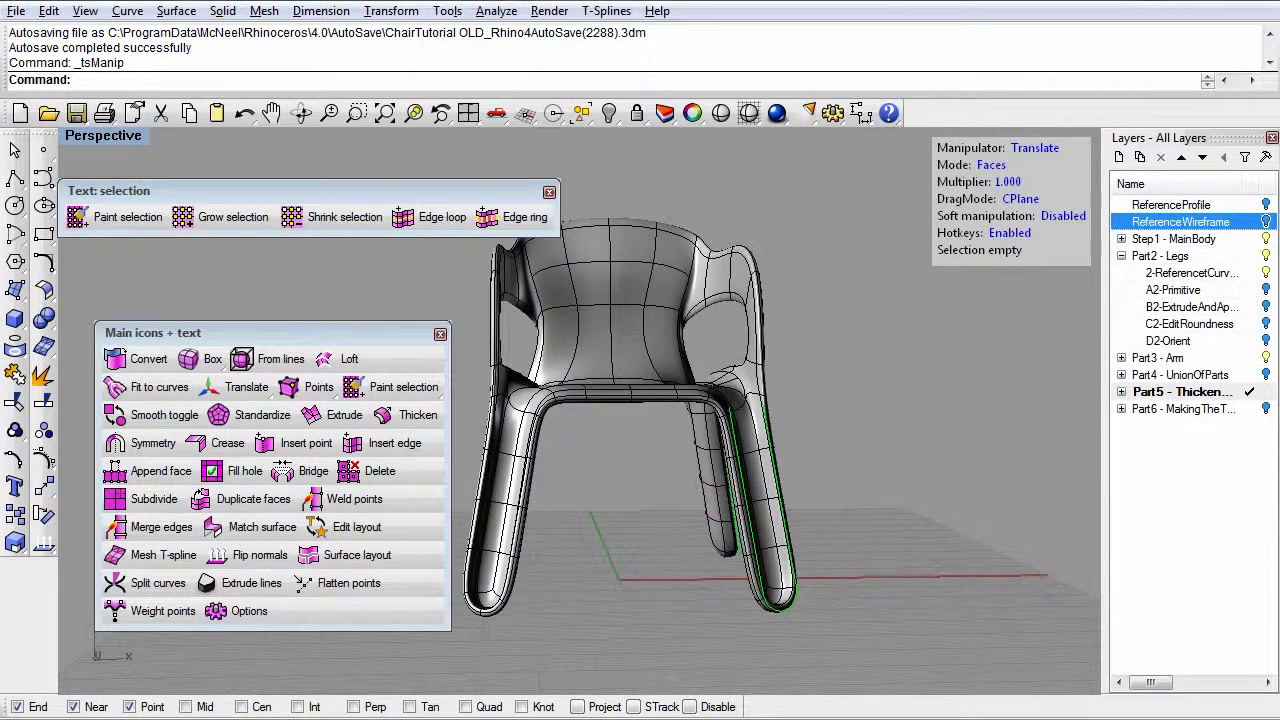
# - Draw a circle centred on the middle of the chair's backrest in the Front view of the four-view layout
pyautogui.click(549, 193)
pyautogui.doubleClick(95, 137)
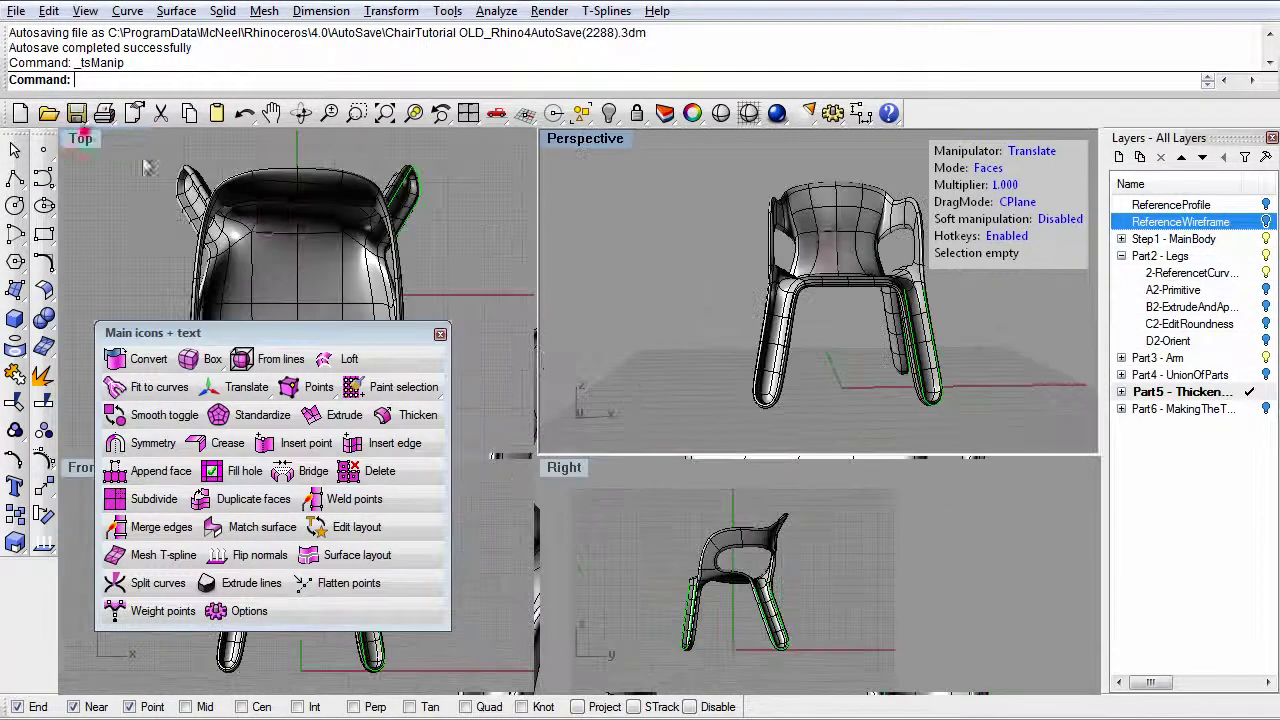
pyautogui.moveTo(304, 336); pyautogui.dragTo(675, 297)
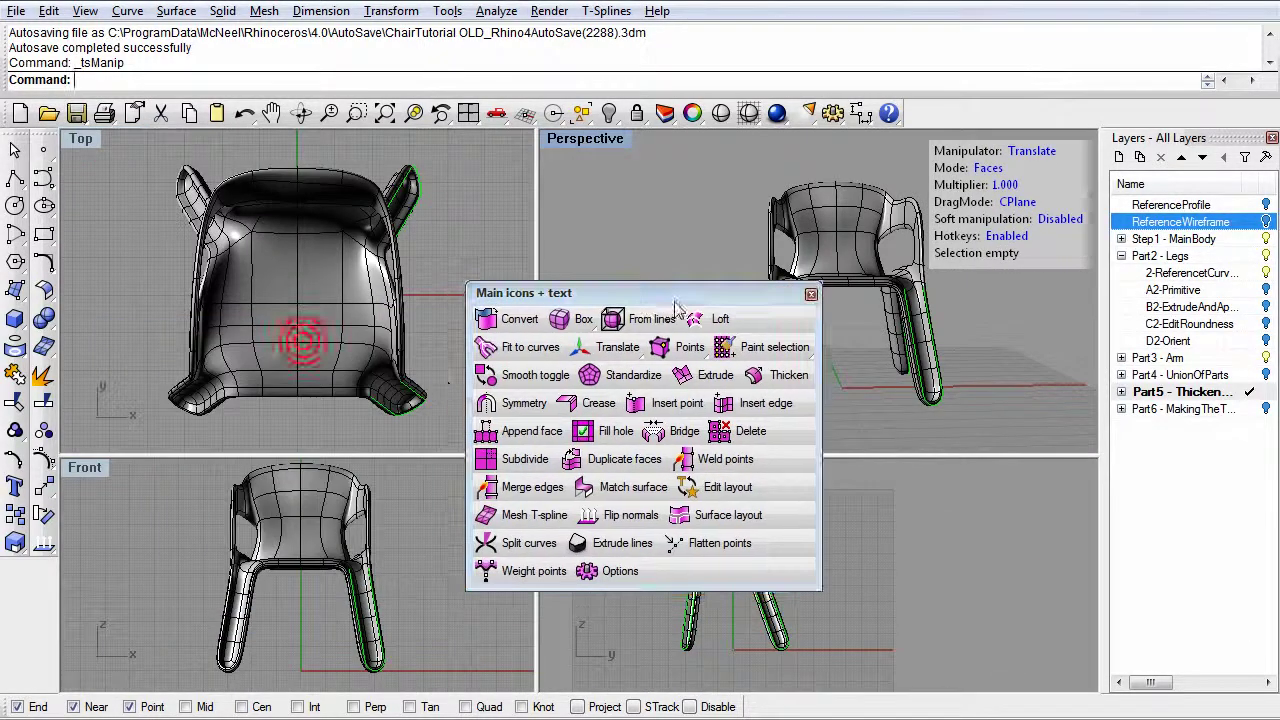
pyautogui.scroll(4, 285, 541)
pyautogui.moveTo(305, 515); pyautogui.dragTo(238, 546, button='right')
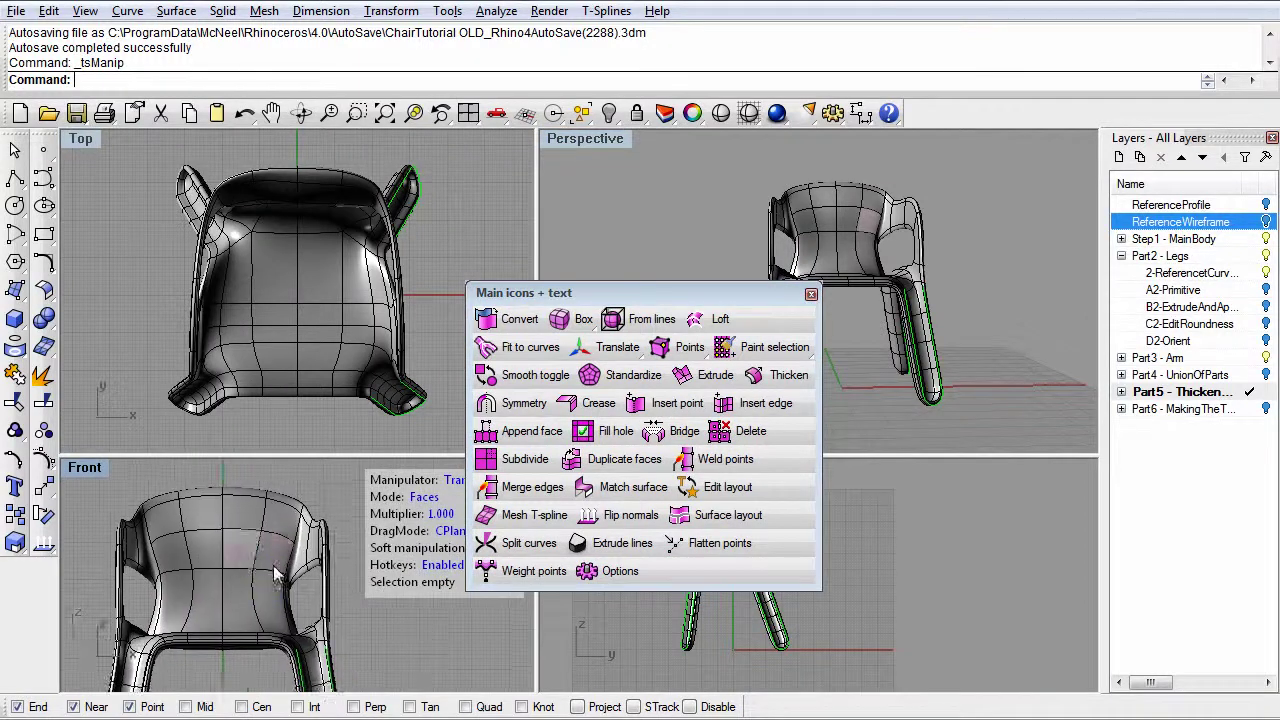
pyautogui.click(15, 205)
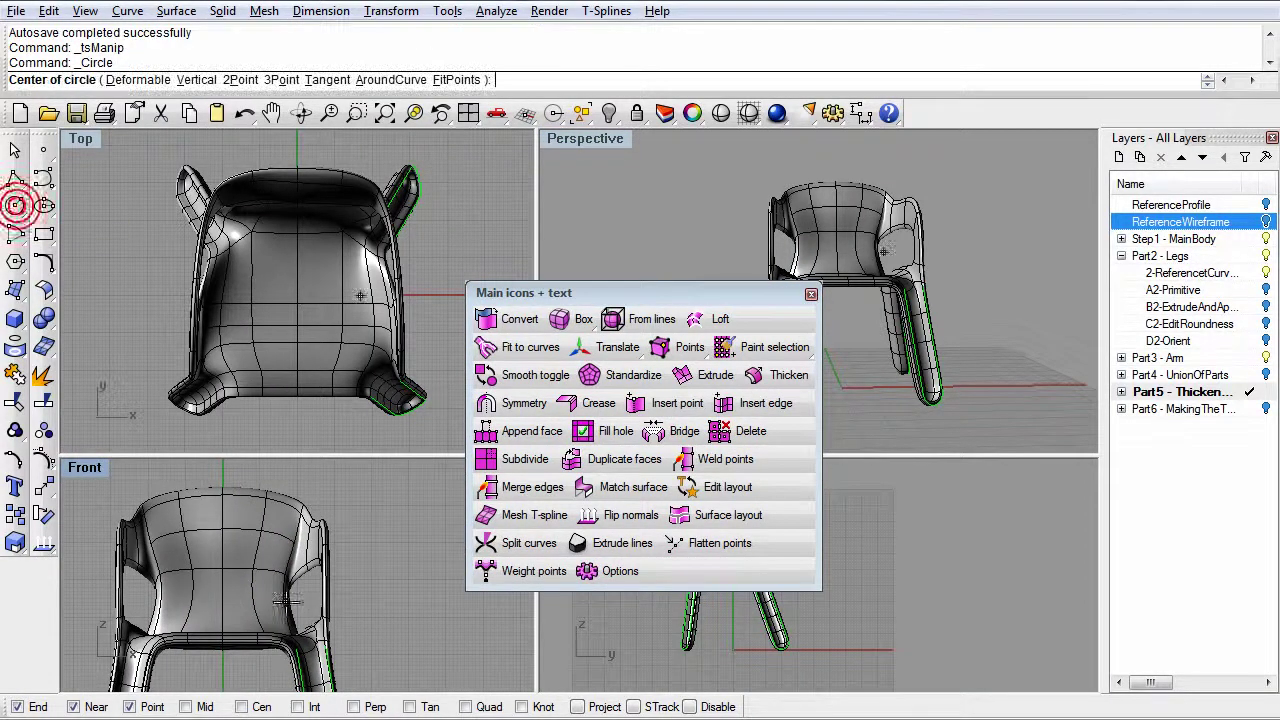
pyautogui.click(221, 566)
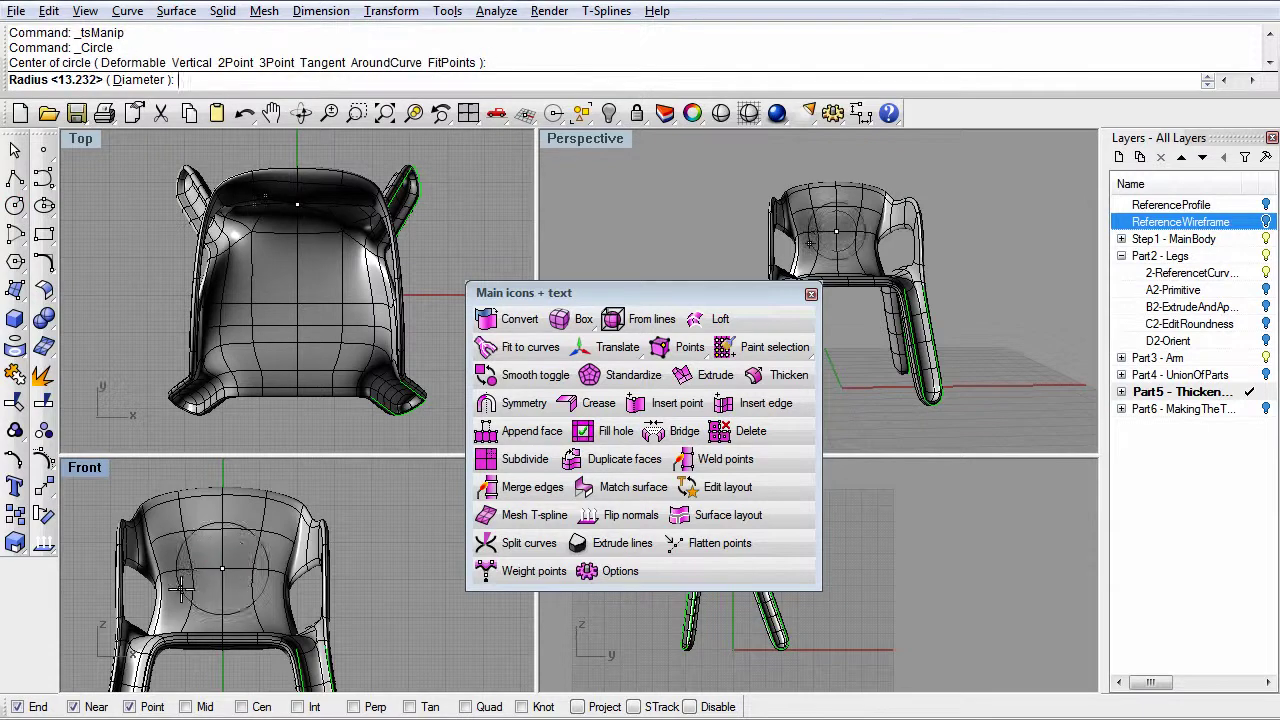
pyautogui.press('Escape')
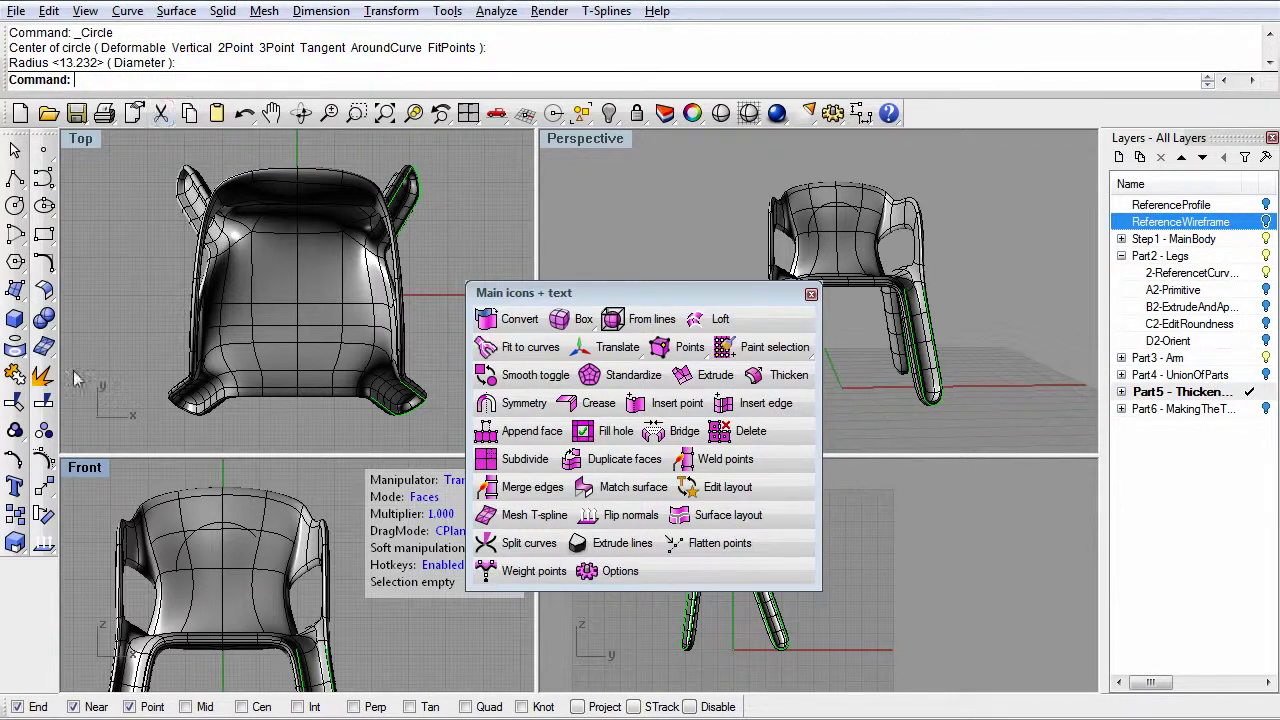
# - Trim away both the front and back surfaces of the backrest inside the circle in the Front view
pyautogui.click(15, 402)
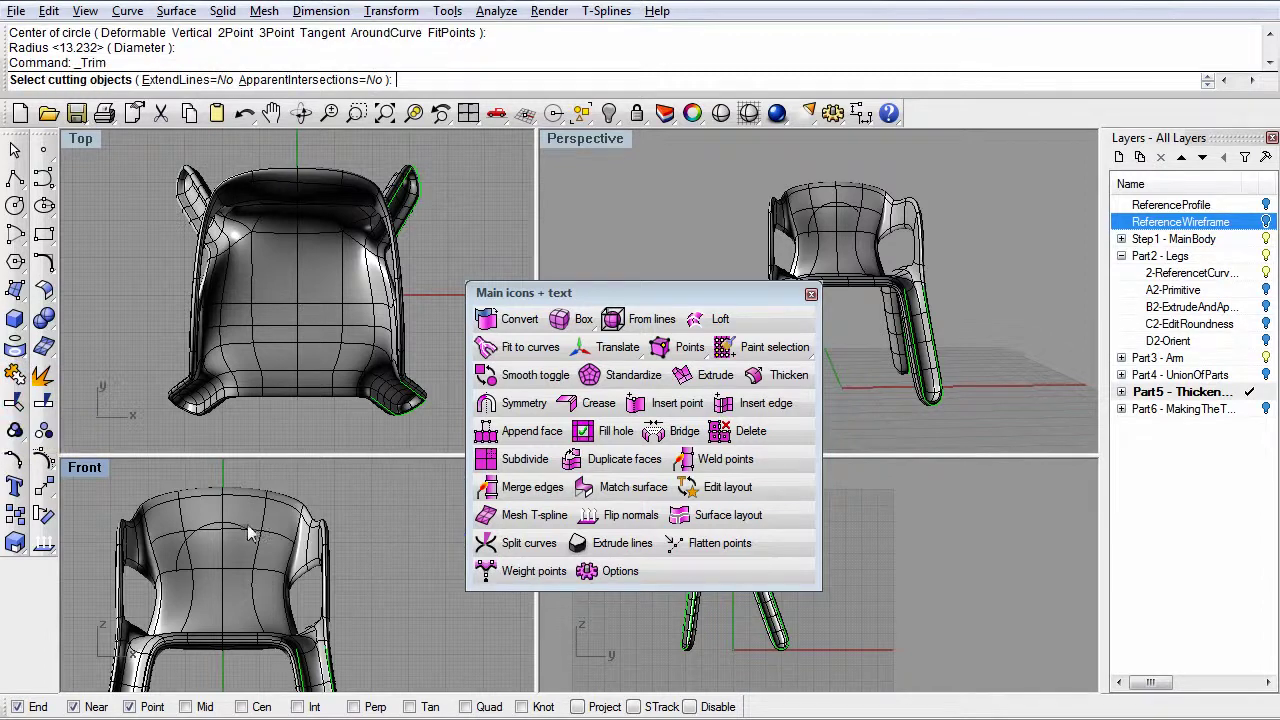
pyautogui.click(210, 528)
pyautogui.press('Return')
pyautogui.click(248, 583)
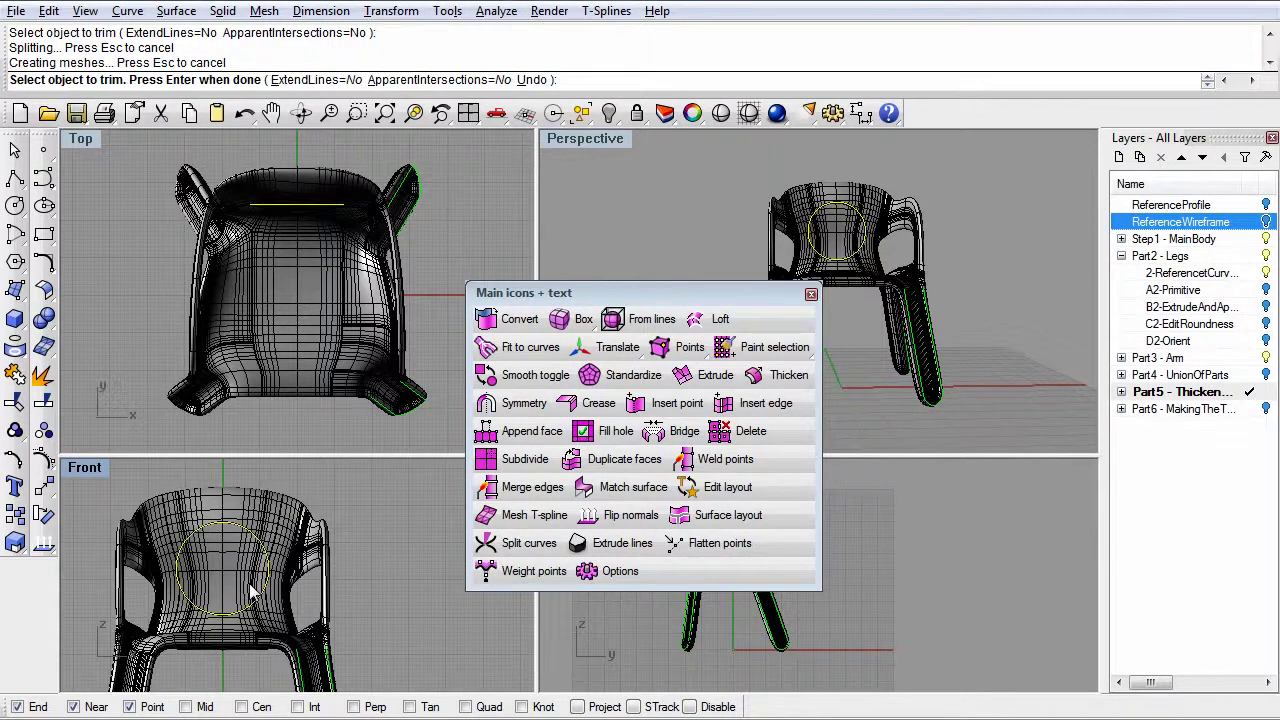
pyautogui.click(245, 590)
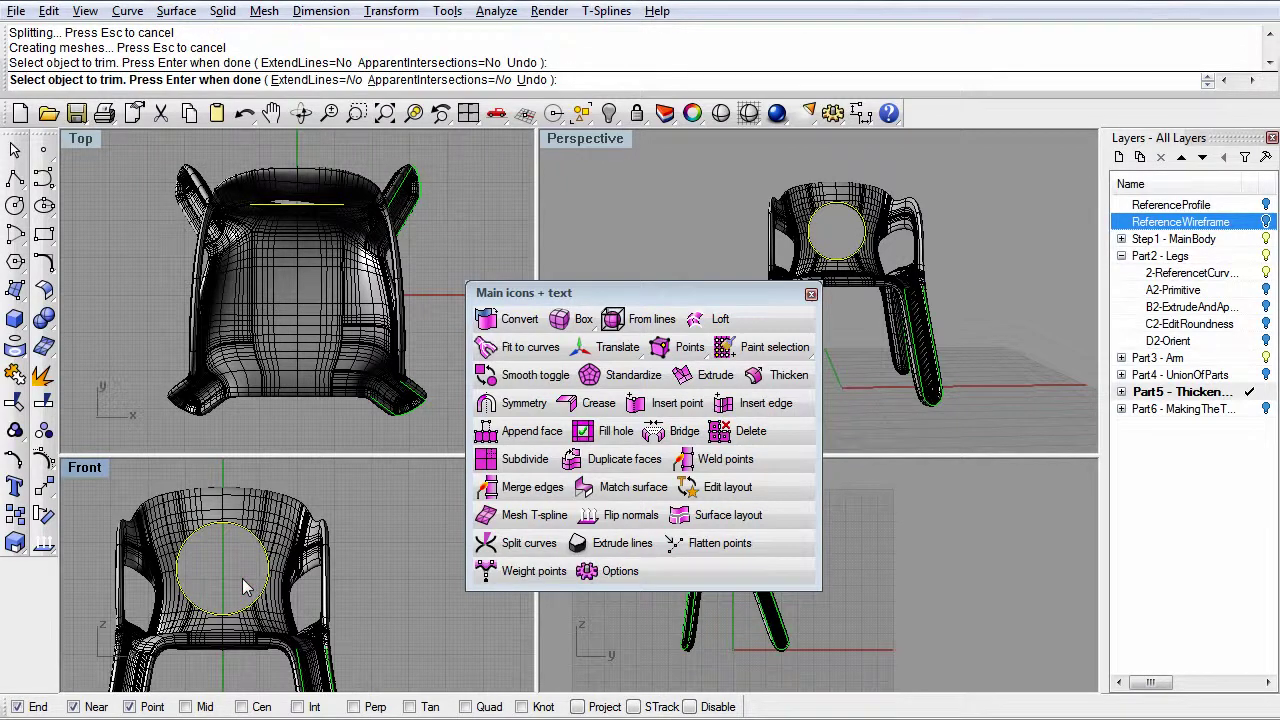
pyautogui.click(245, 589)
pyautogui.press('Return')
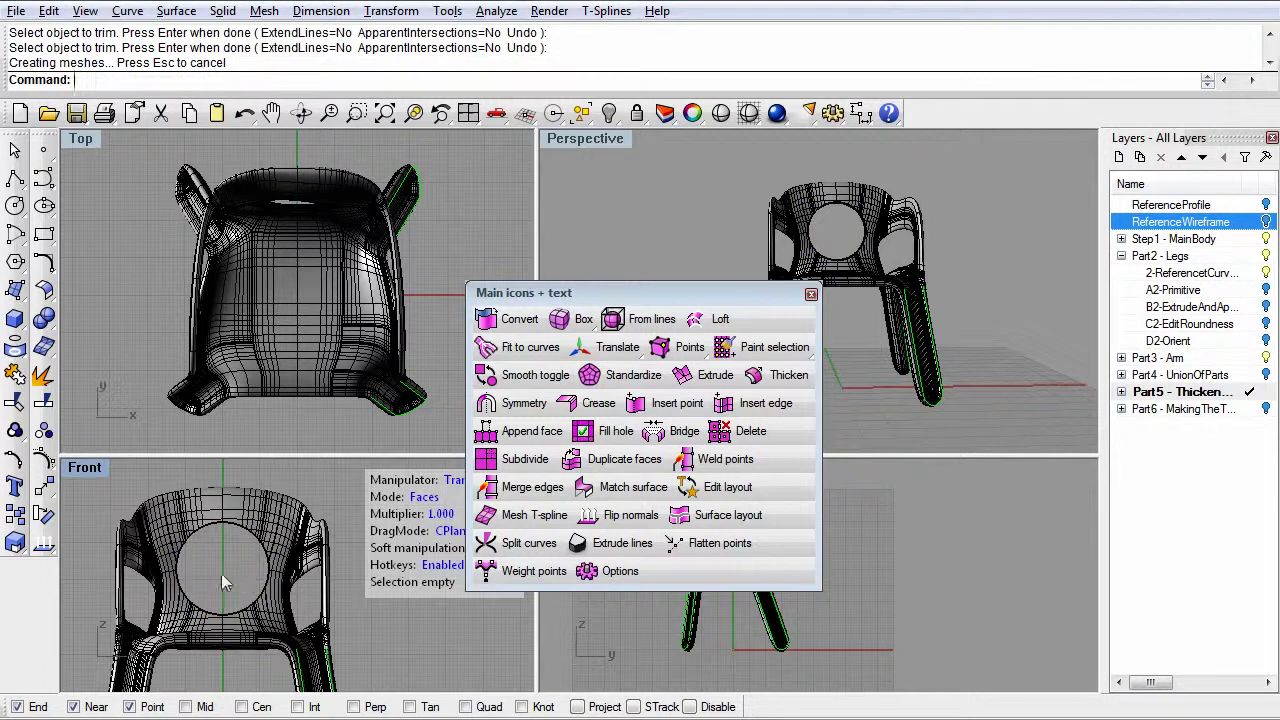
# - Inspect the chair's circular cut-out in the maximized and shaded Perspective view, and undo the trim
pyautogui.doubleClick(570, 137)
pyautogui.moveTo(566, 200); pyautogui.dragTo(633, 377, button='right')
pyautogui.moveTo(690, 294); pyautogui.dragTo(940, 343)
pyautogui.moveTo(557, 389); pyautogui.dragTo(551, 586, button='right')
pyautogui.scroll(-5, 177, 446)
pyautogui.scroll(4, 523, 557)
pyautogui.scroll(3, 368, 480)
pyautogui.moveTo(368, 480); pyautogui.dragTo(372, 432, button='right')
pyautogui.scroll(2, 435, 350)
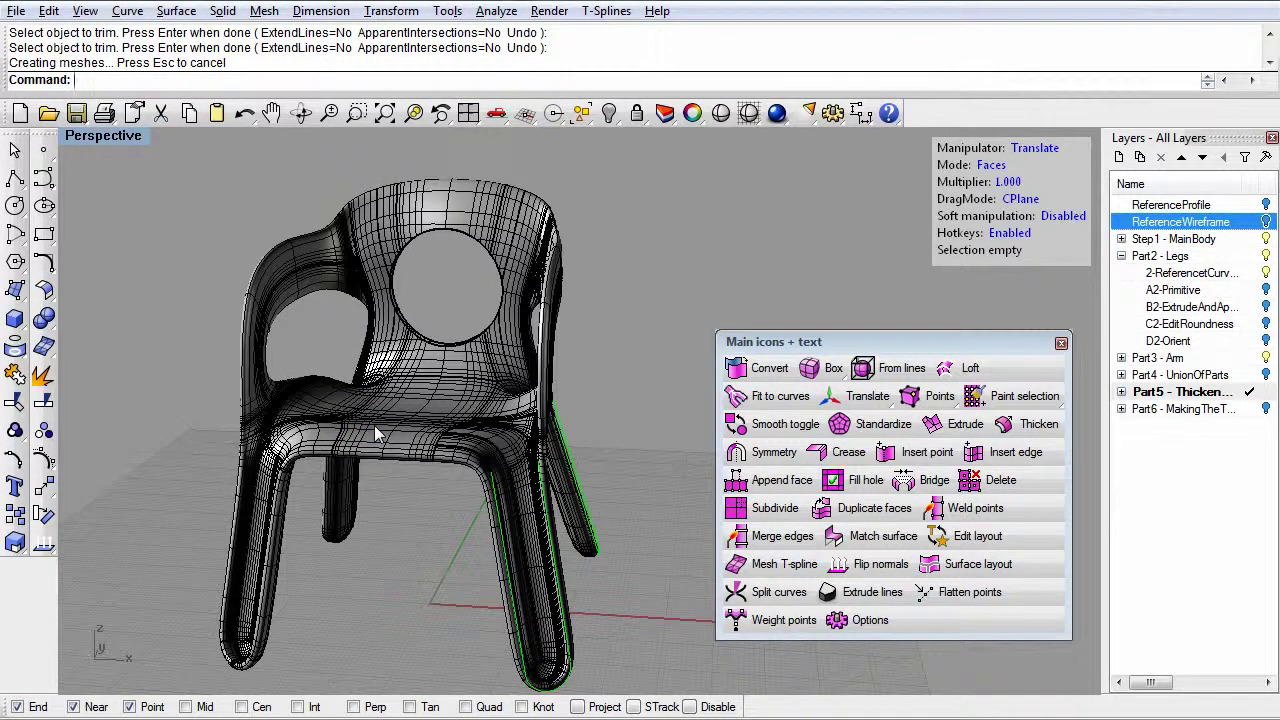
pyautogui.click(749, 113)
pyautogui.click(636, 327)
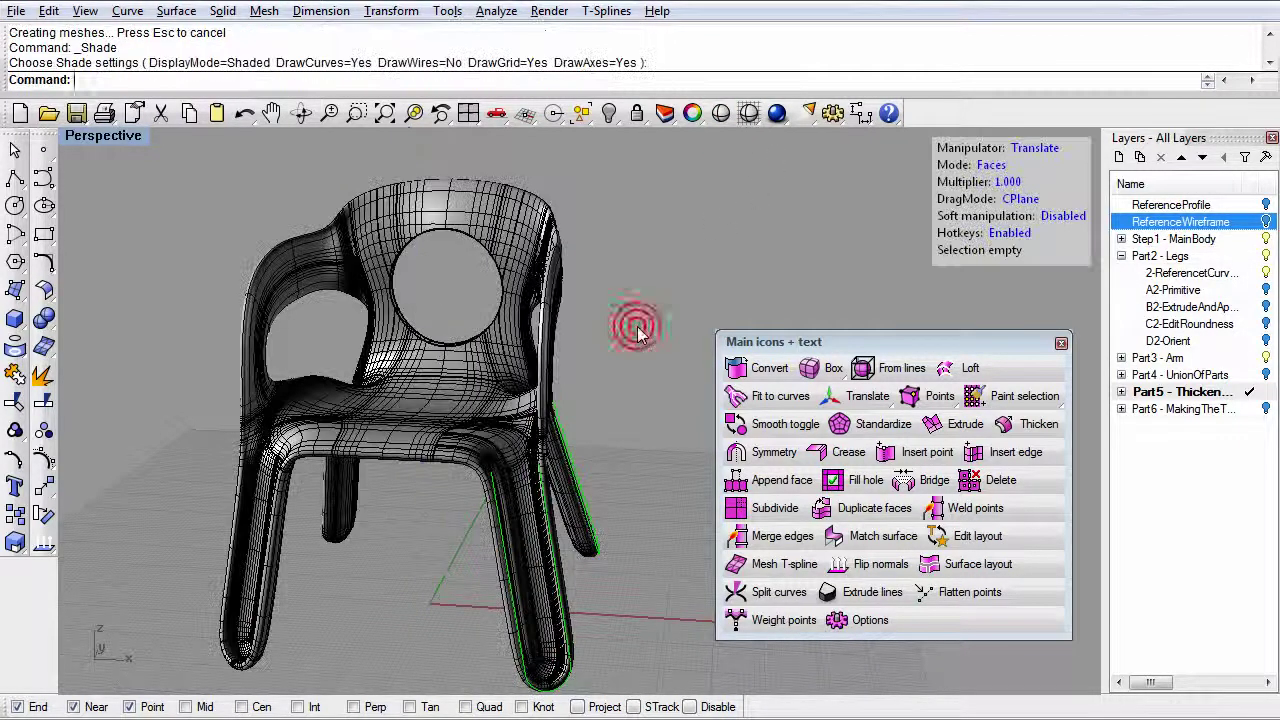
pyautogui.hotkey('ctrl', 'z')
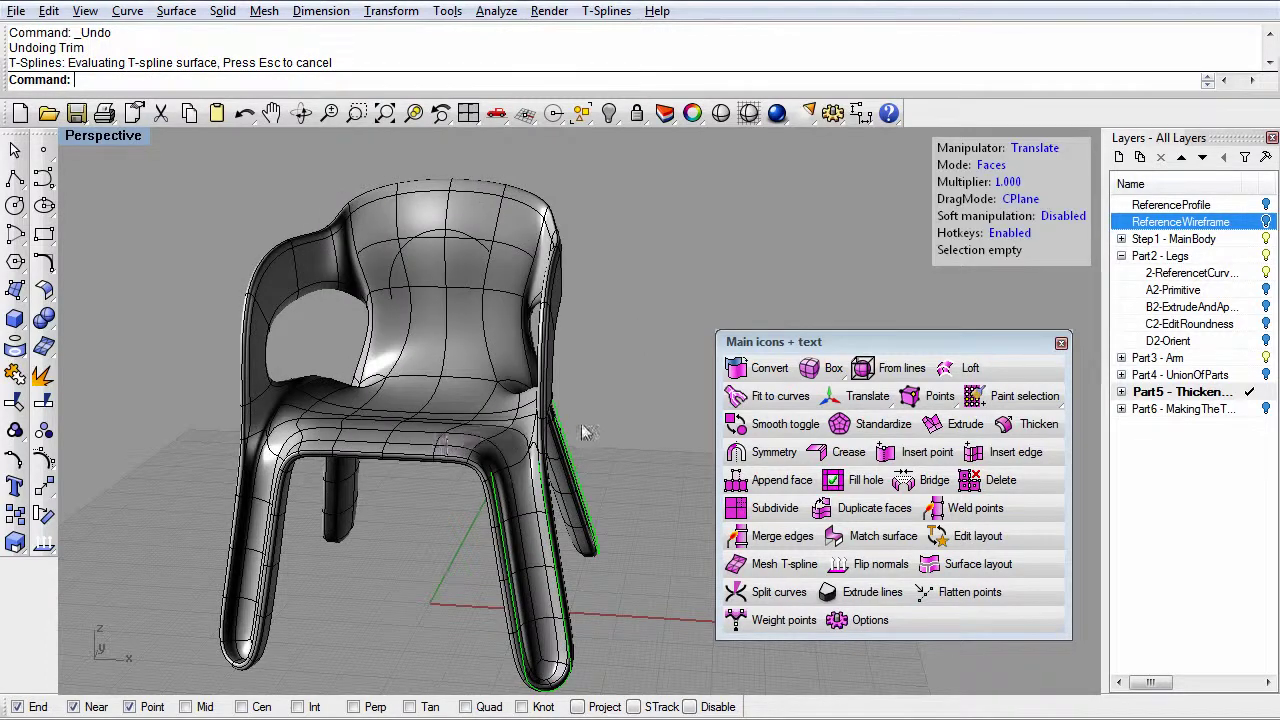
# - Create a new layer named Final T-Spline
pyautogui.click(1119, 159)
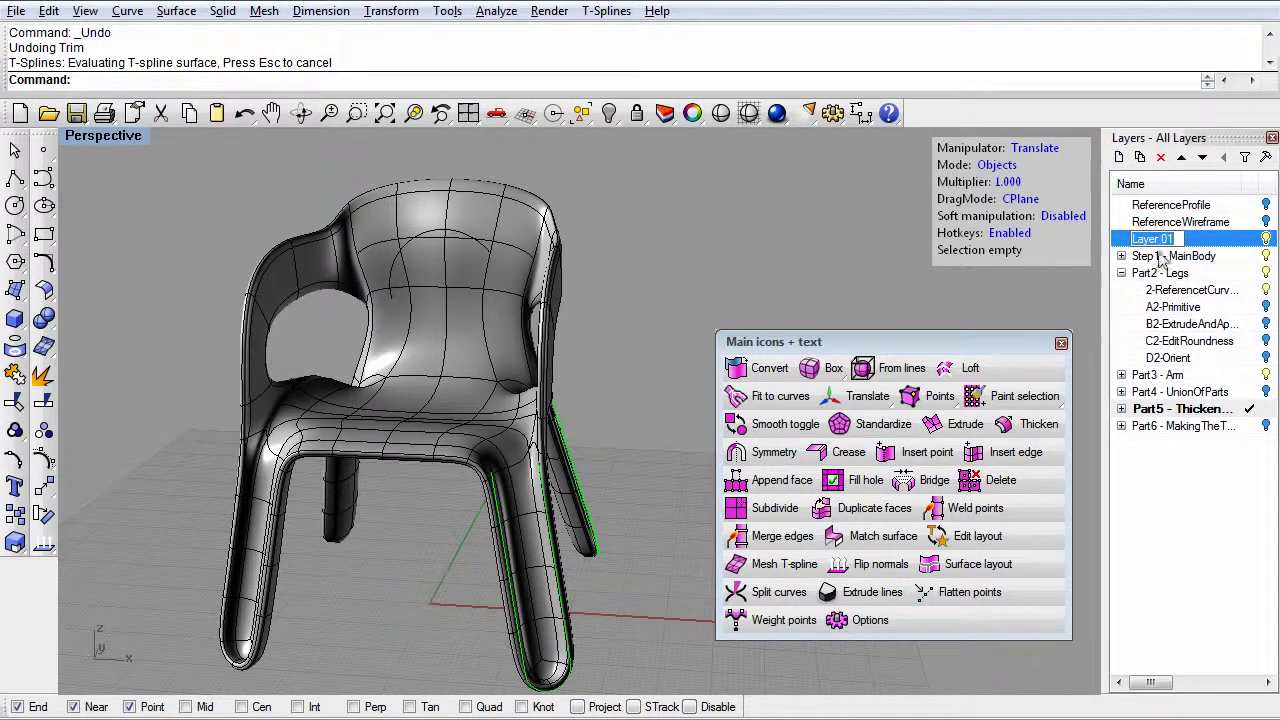
pyautogui.write('Fi')
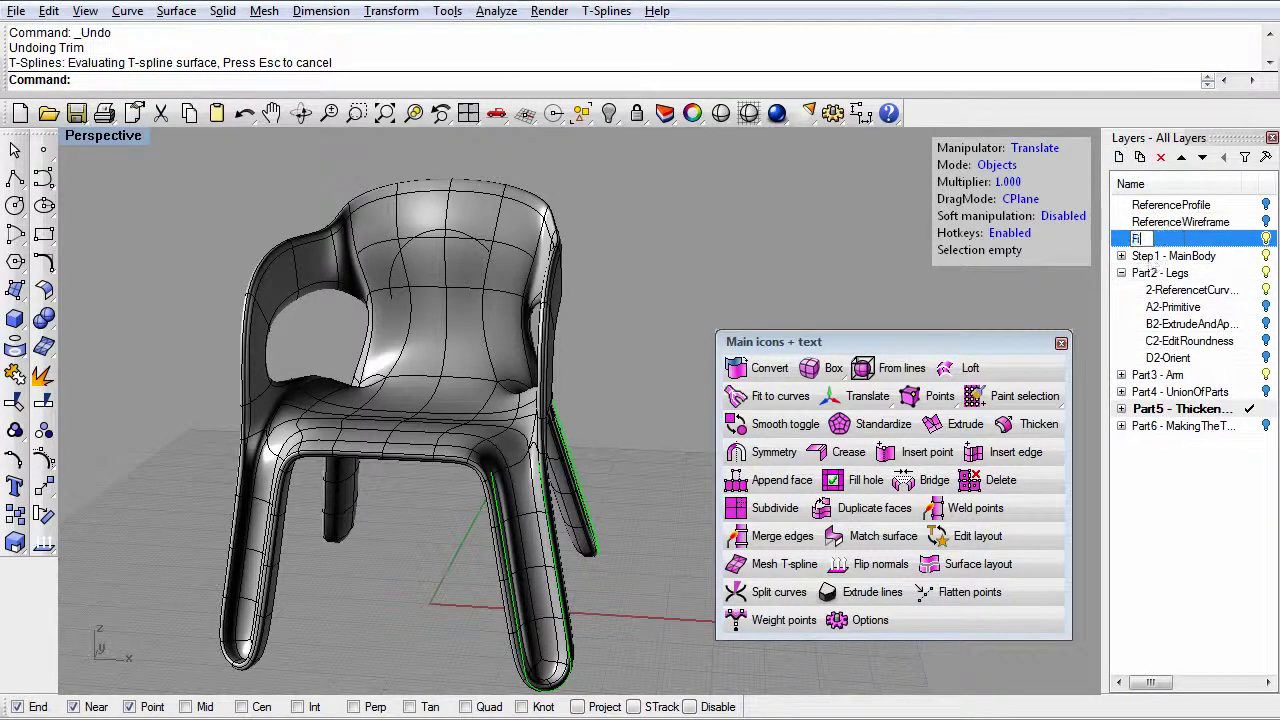
pyautogui.write('anl T-Spline')
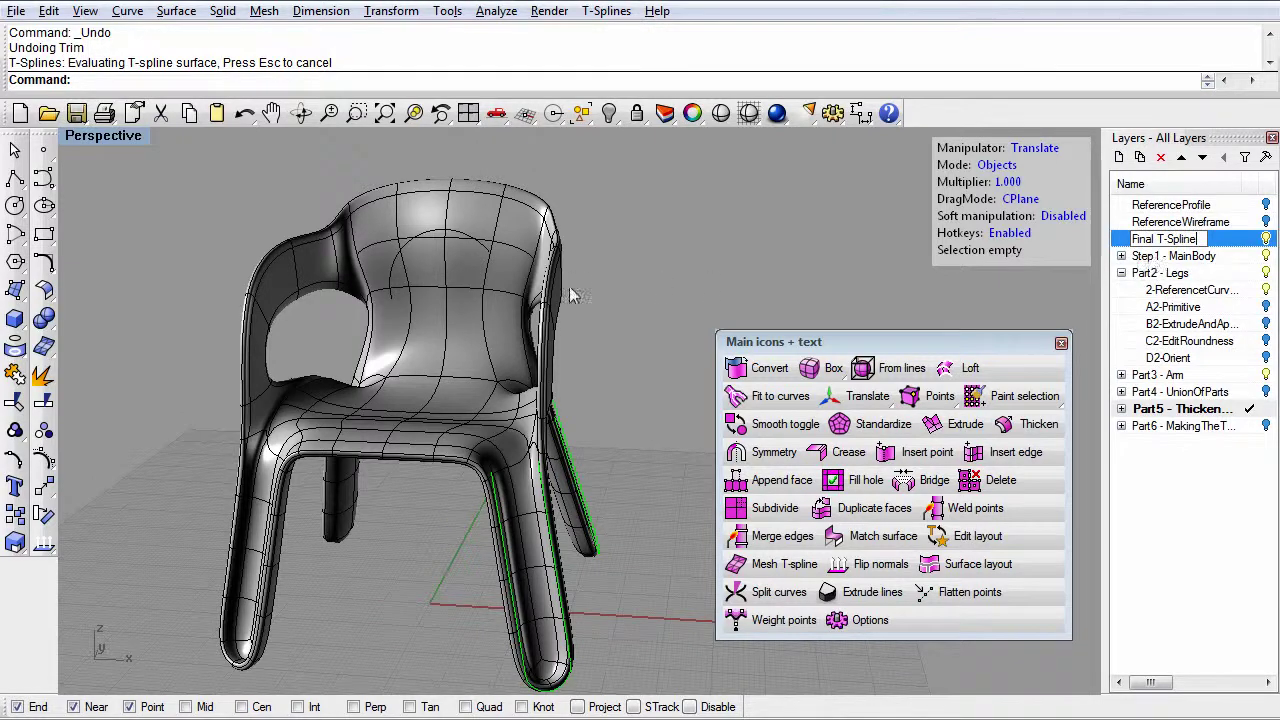
# - Copy the full chair T-spline surface to the Final T-Spline layer and hide that layer
pyautogui.click(536, 262)
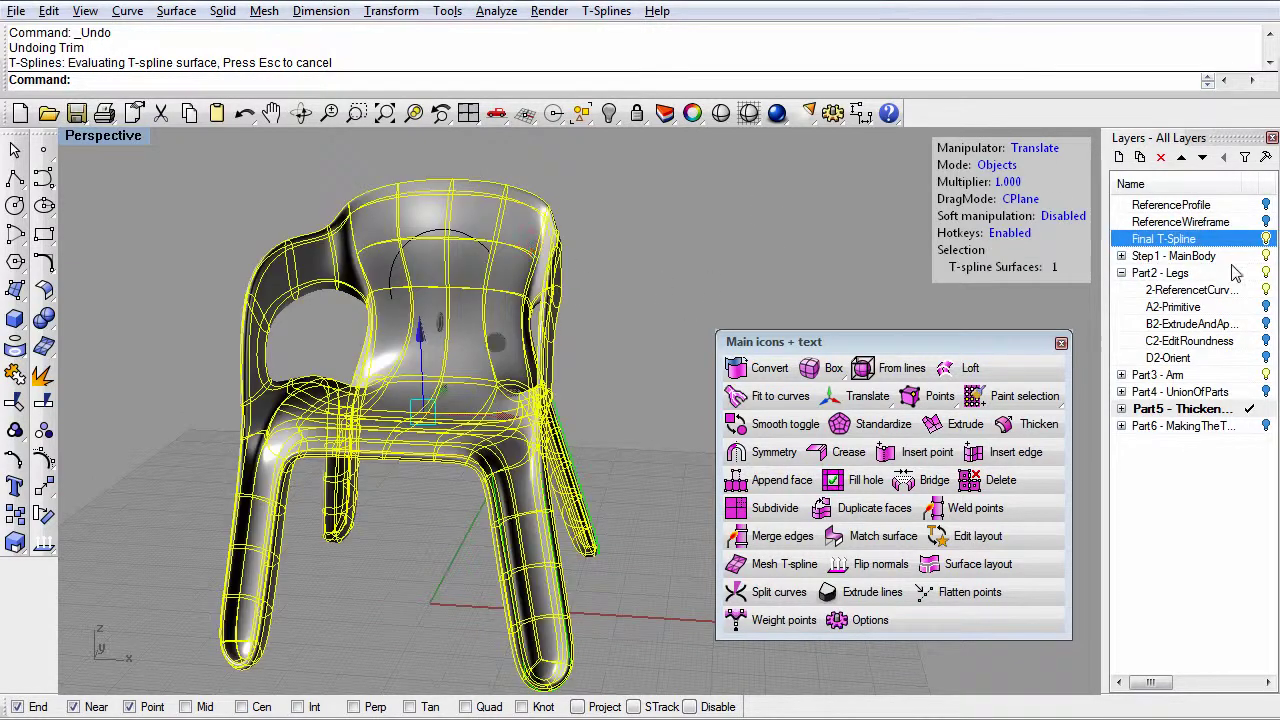
pyautogui.rightClick(1180, 240)
pyautogui.click(1166, 497)
pyautogui.click(598, 351)
# - Trim the chair's front and back backrest surfaces inside the circle in the Front view, using the circle as the cutting object
pyautogui.doubleClick(118, 139)
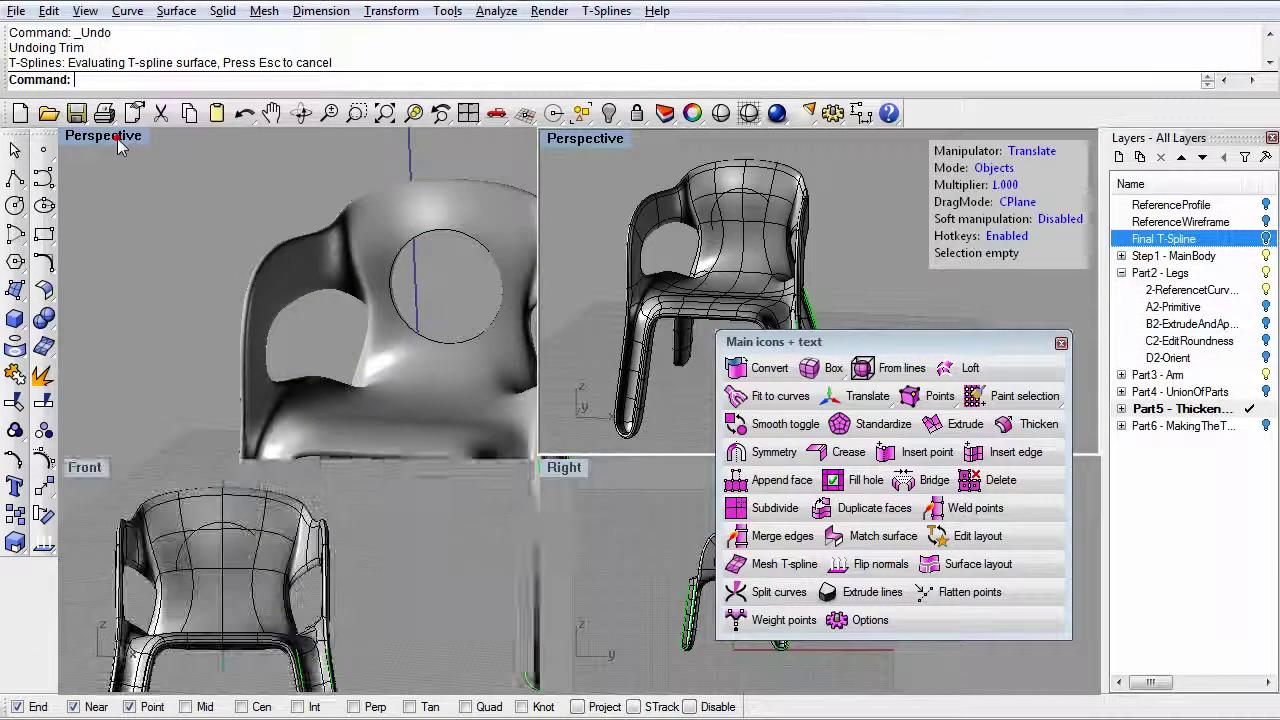
pyautogui.click(14, 403)
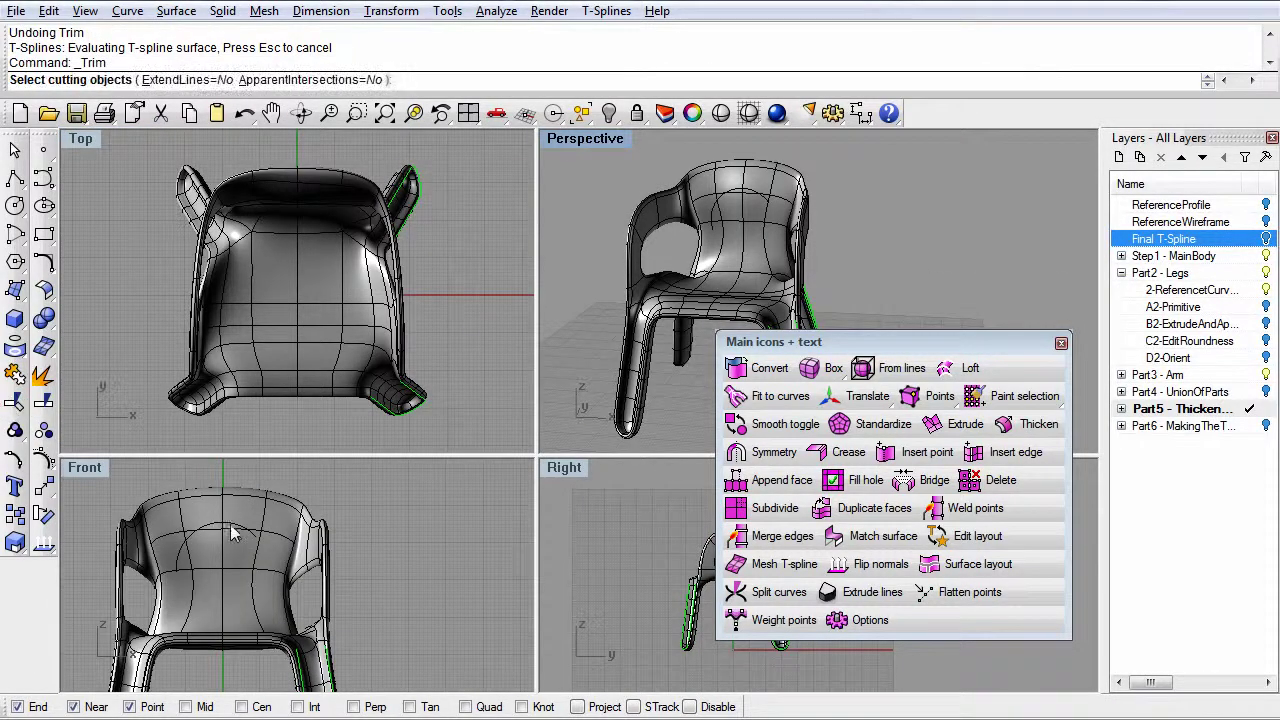
pyautogui.click(230, 526)
pyautogui.click(250, 568)
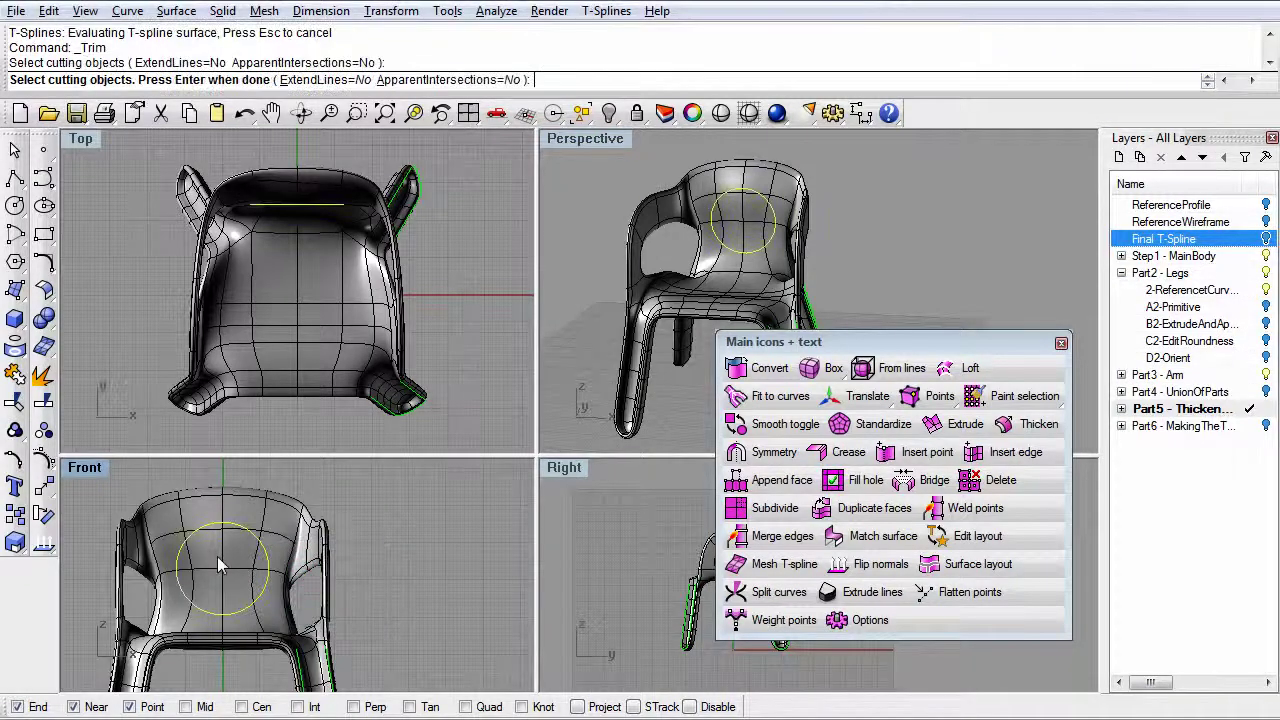
pyautogui.press('Return')
pyautogui.click(220, 560)
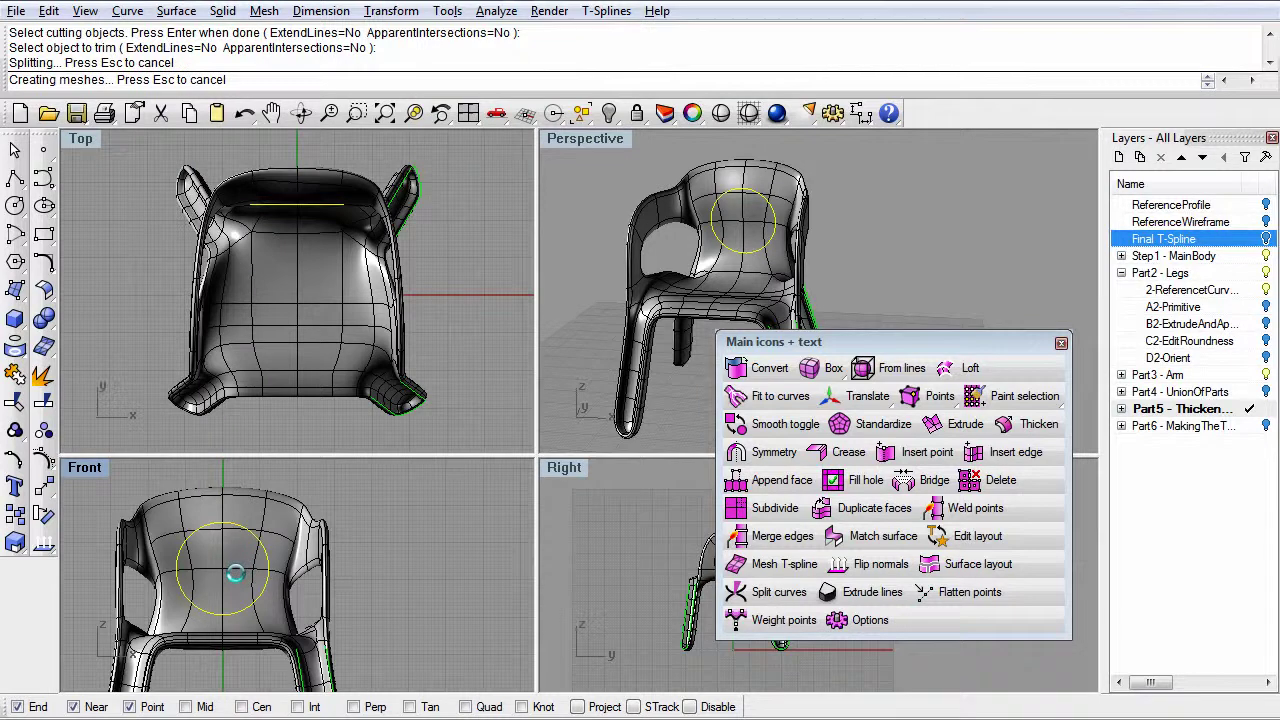
pyautogui.click(238, 582)
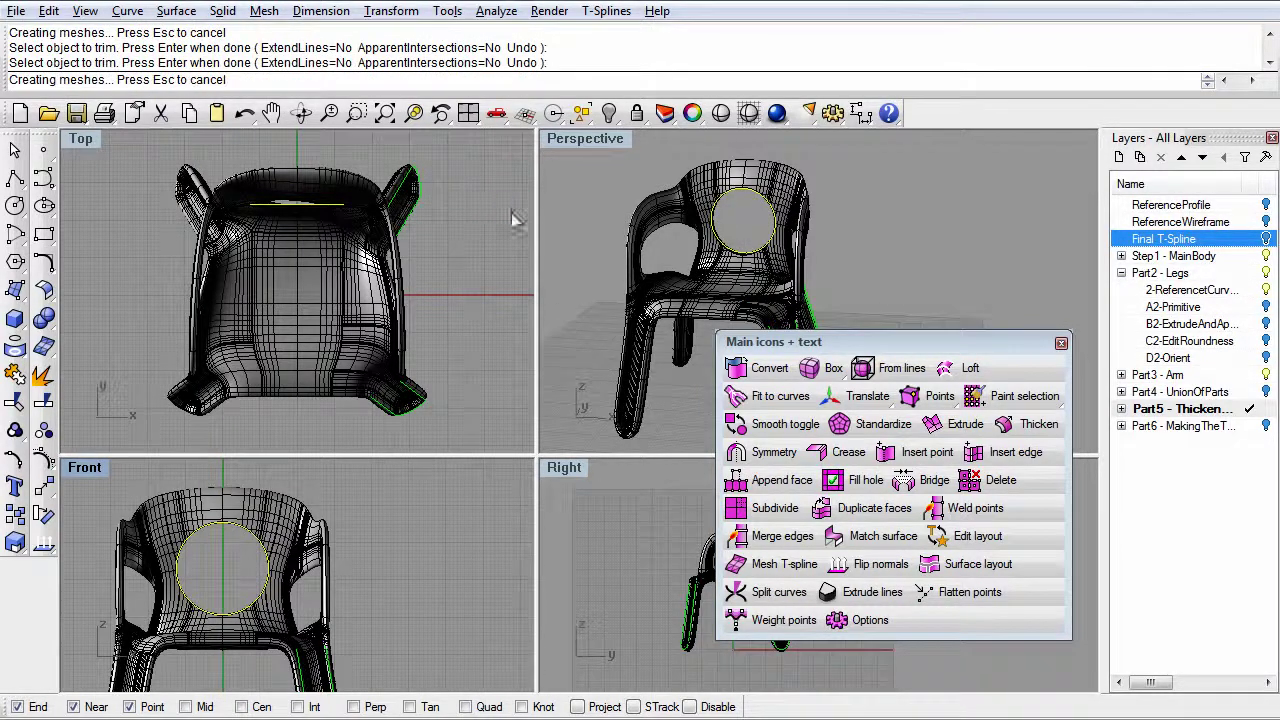
pyautogui.press('Return')
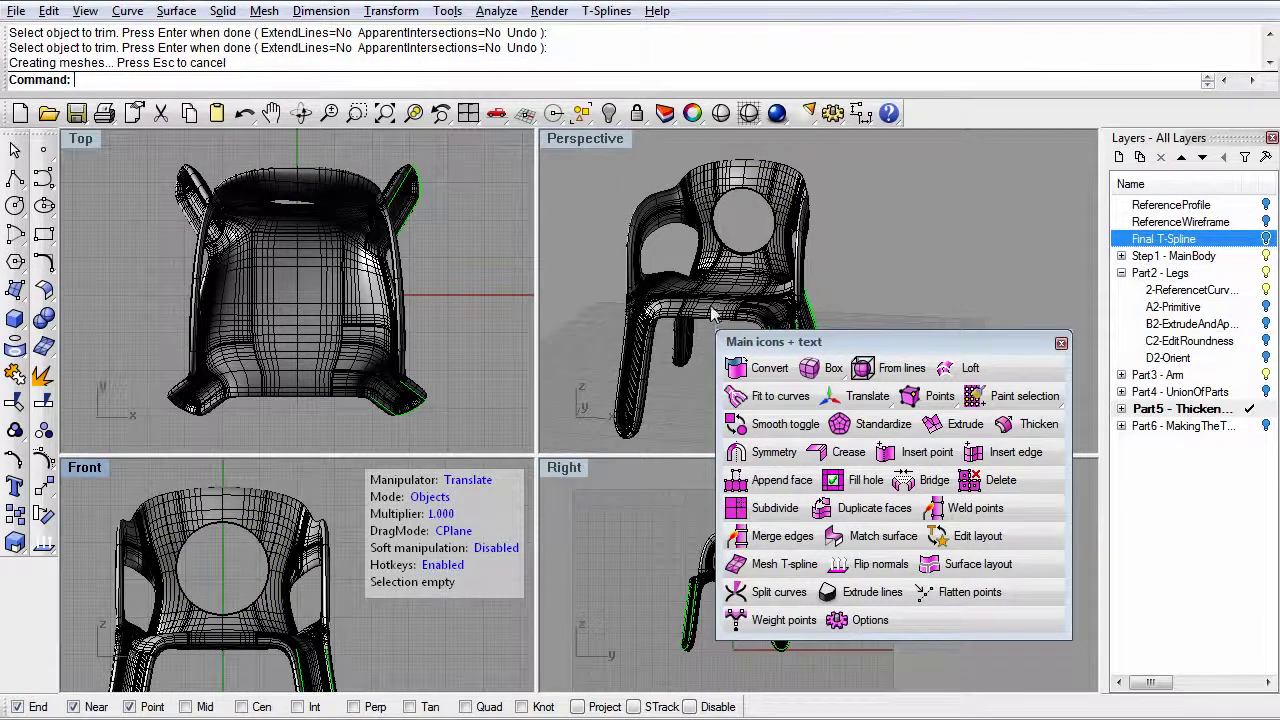
# - Show the Final T-Spline layer, make it current, and hide the Part5 layer containing the trimmed chair
pyautogui.moveTo(712, 322); pyautogui.dragTo(860, 315, button='right')
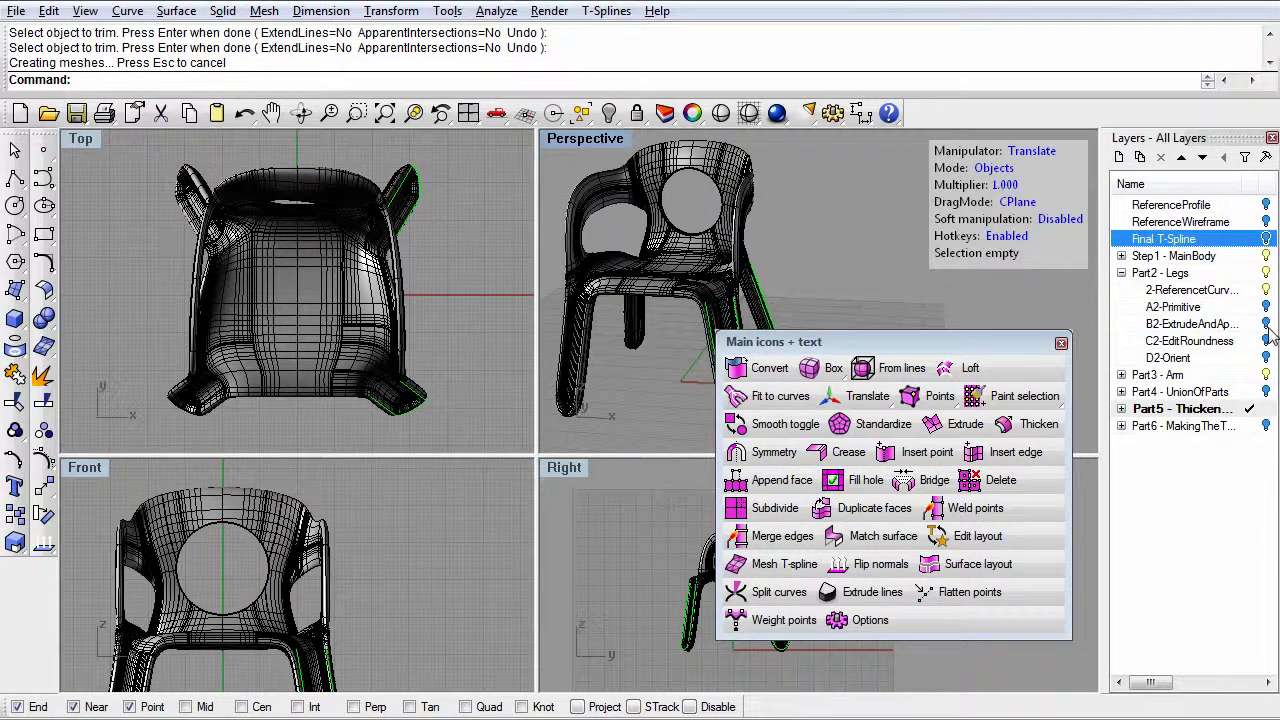
pyautogui.click(1265, 255)
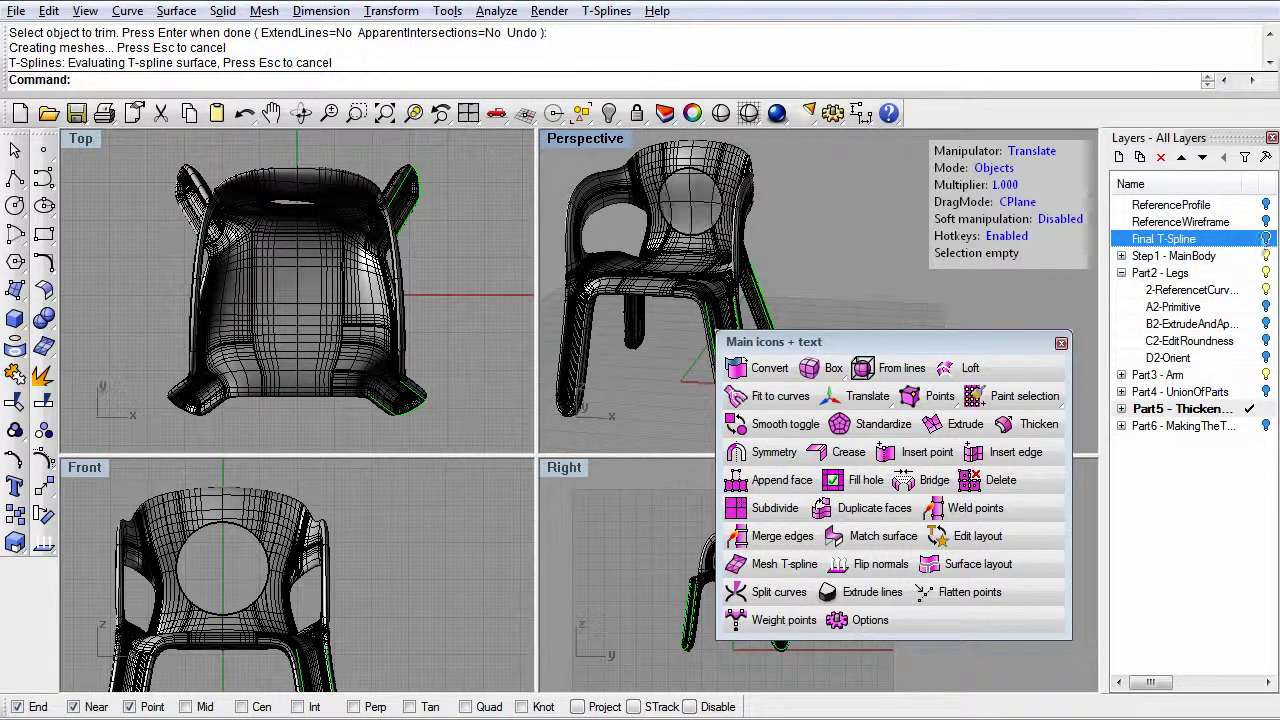
pyautogui.click(1266, 409)
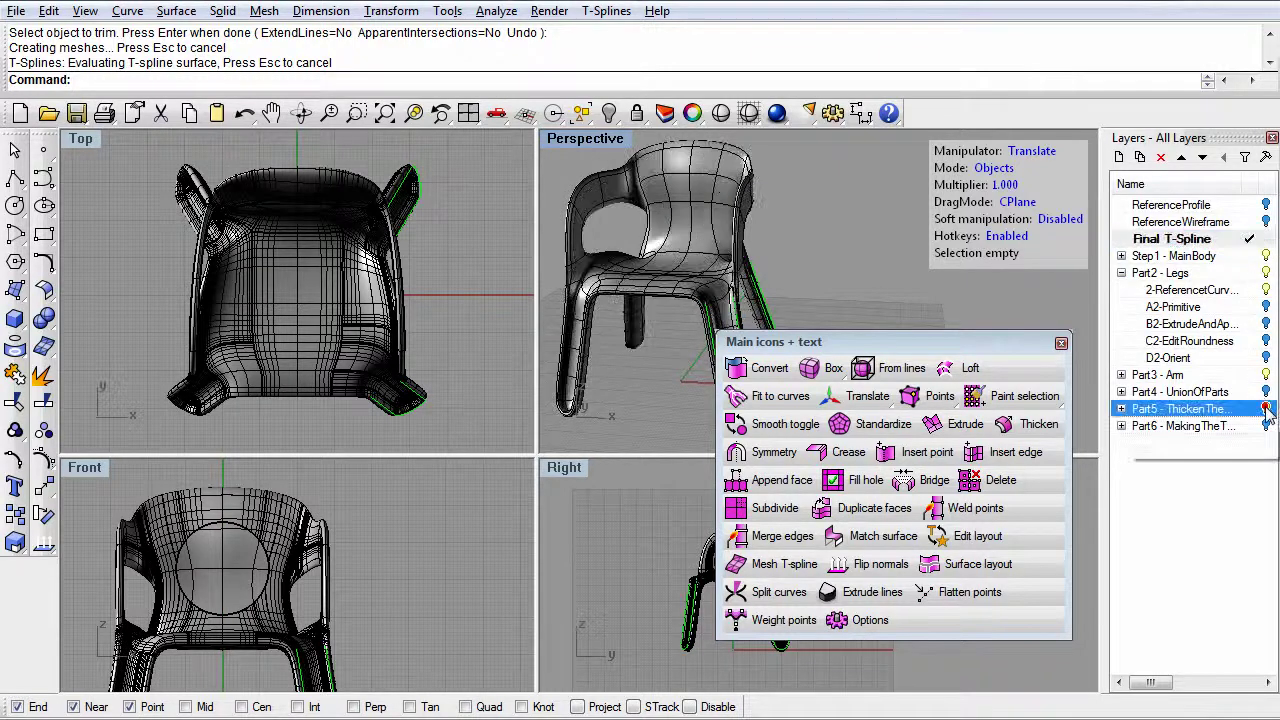
# - Select a single T-spline face on the backrest's top edge and maximize the Perspective view
pyautogui.moveTo(706, 236)
pyautogui.mouseDown(button='right')
pyautogui.moveTo(697, 270)
pyautogui.moveTo(735, 281)
pyautogui.mouseUp(button='right')
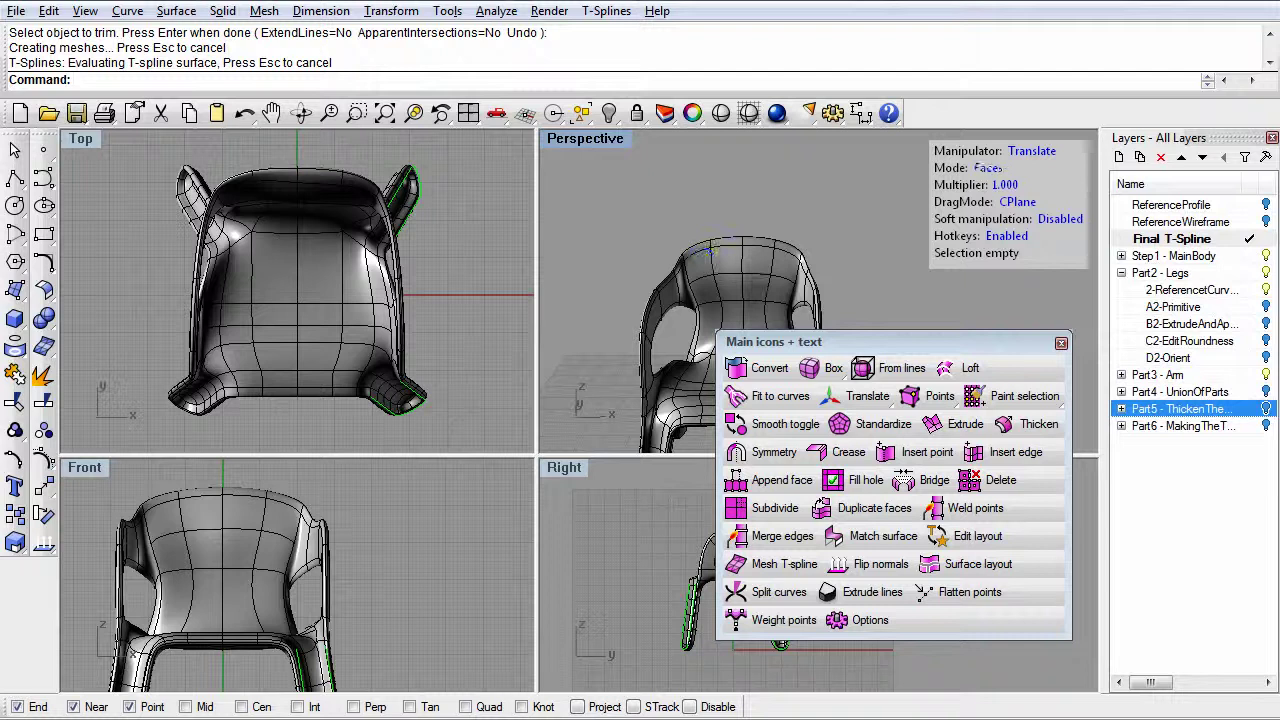
pyautogui.click(730, 245)
pyautogui.moveTo(724, 172); pyautogui.dragTo(645, 338)
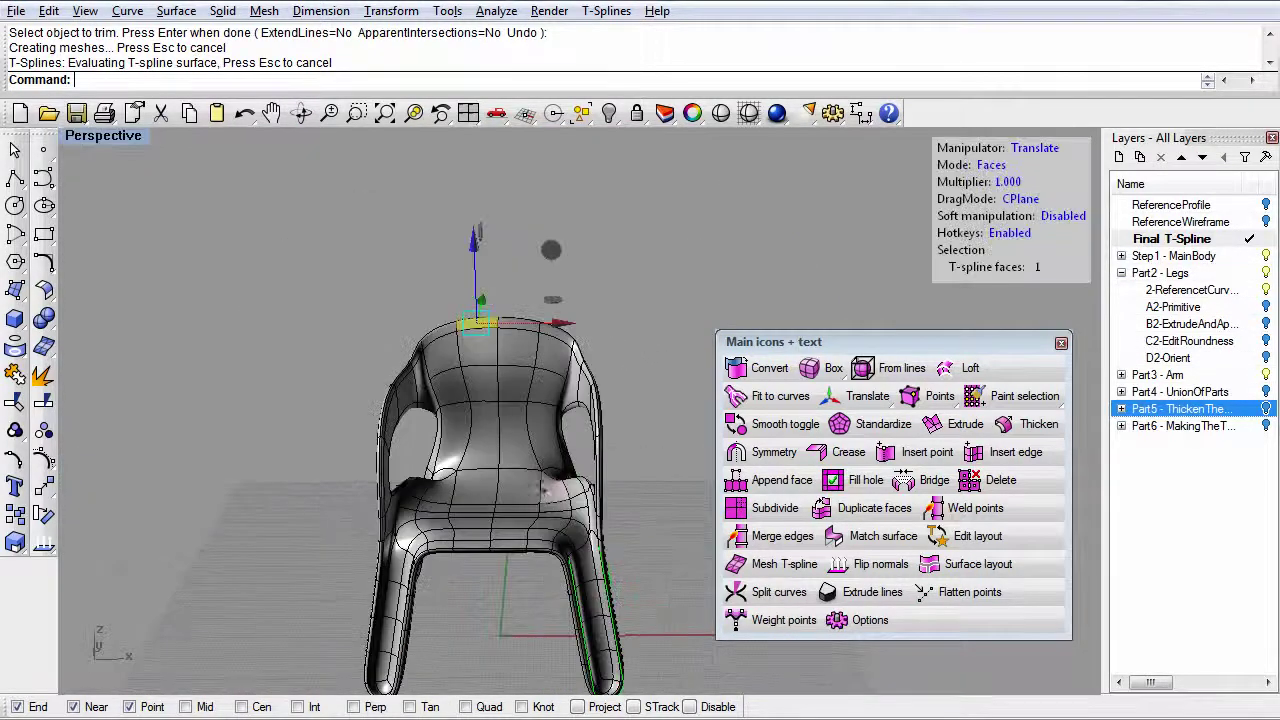
# - Examine the untrimmed T-spline chair's backrest, arms, seat and legs from several angles and distances, clearing the face selection
pyautogui.moveTo(521, 445); pyautogui.dragTo(557, 470, button='right')
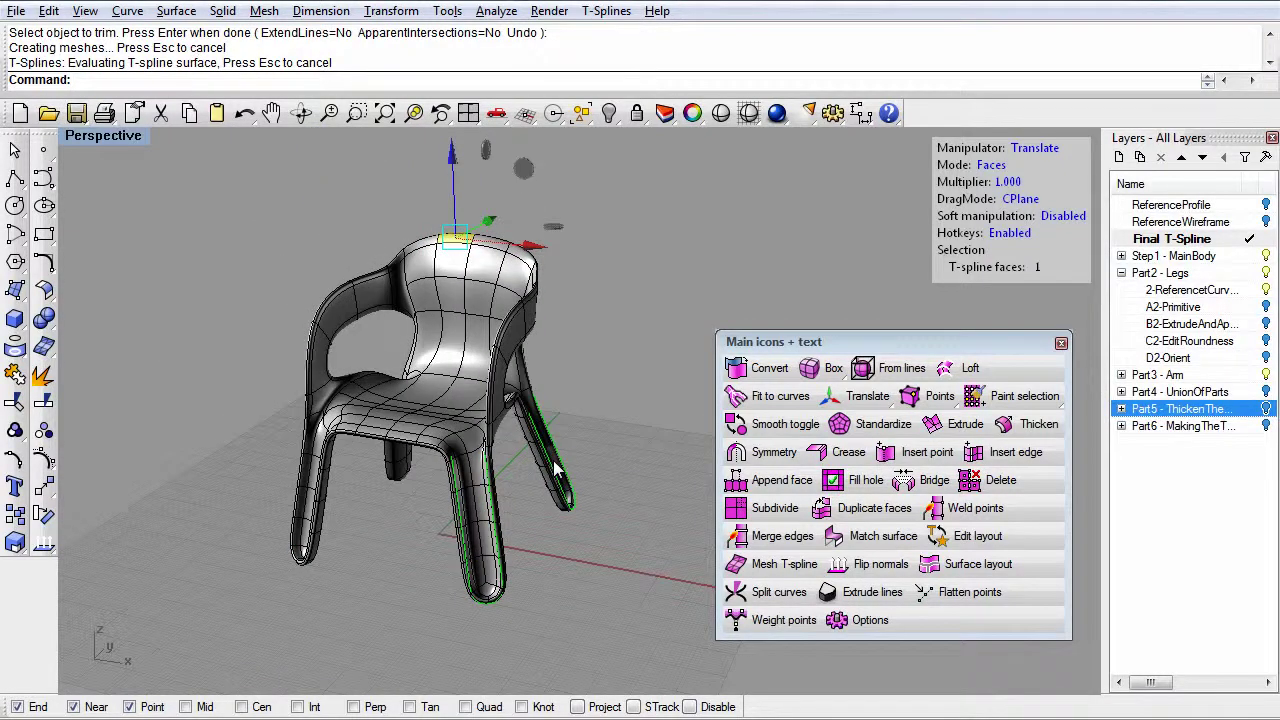
pyautogui.moveTo(370, 436)
pyautogui.mouseDown(button='right')
pyautogui.moveTo(405, 450)
pyautogui.moveTo(378, 432)
pyautogui.mouseUp(button='right')
pyautogui.moveTo(463, 453); pyautogui.dragTo(470, 458, button='right')
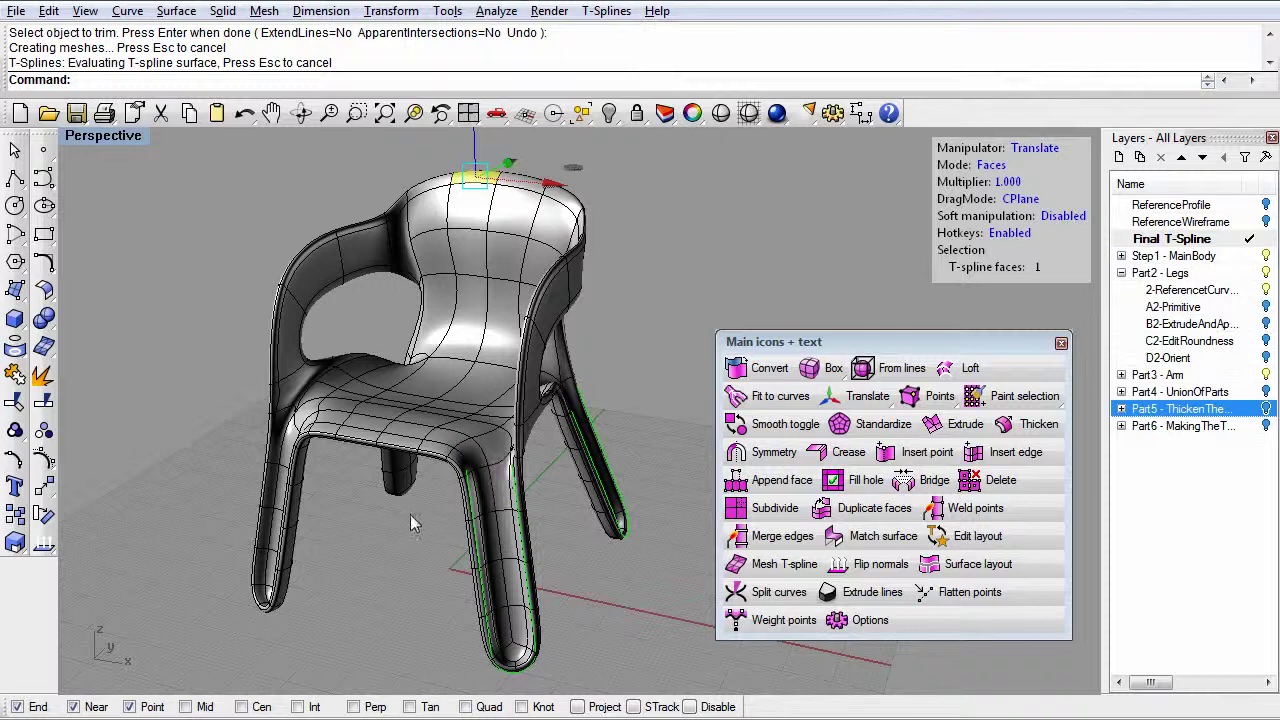
pyautogui.moveTo(410, 514); pyautogui.dragTo(420, 522, button='right')
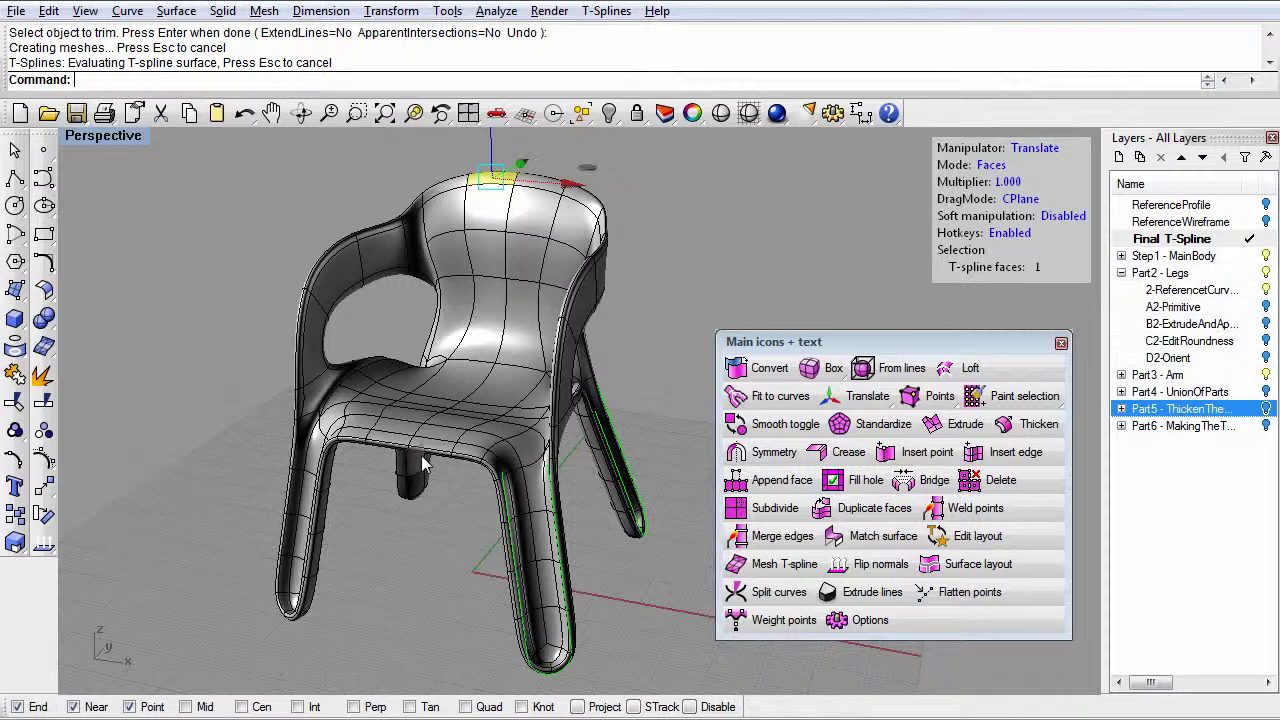
pyautogui.moveTo(445, 502); pyautogui.dragTo(460, 497, button='right')
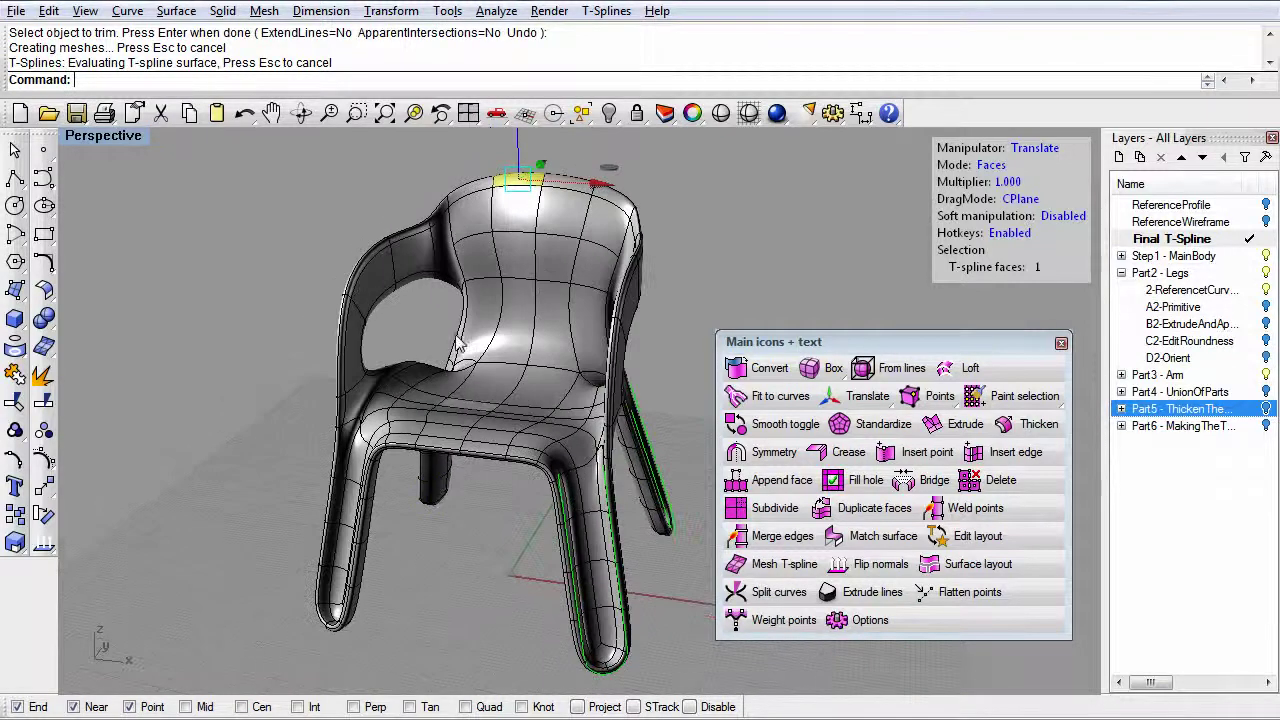
pyautogui.click(500, 498)
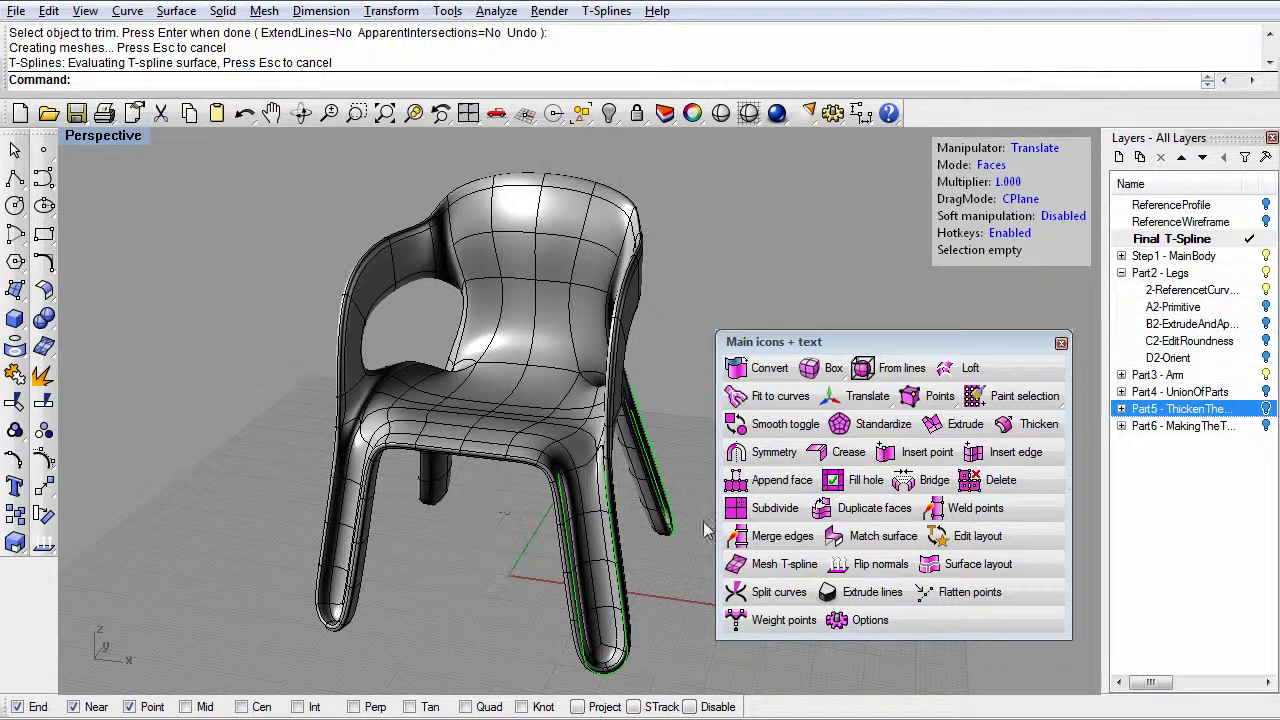
pyautogui.moveTo(602, 524); pyautogui.dragTo(574, 518, button='right')
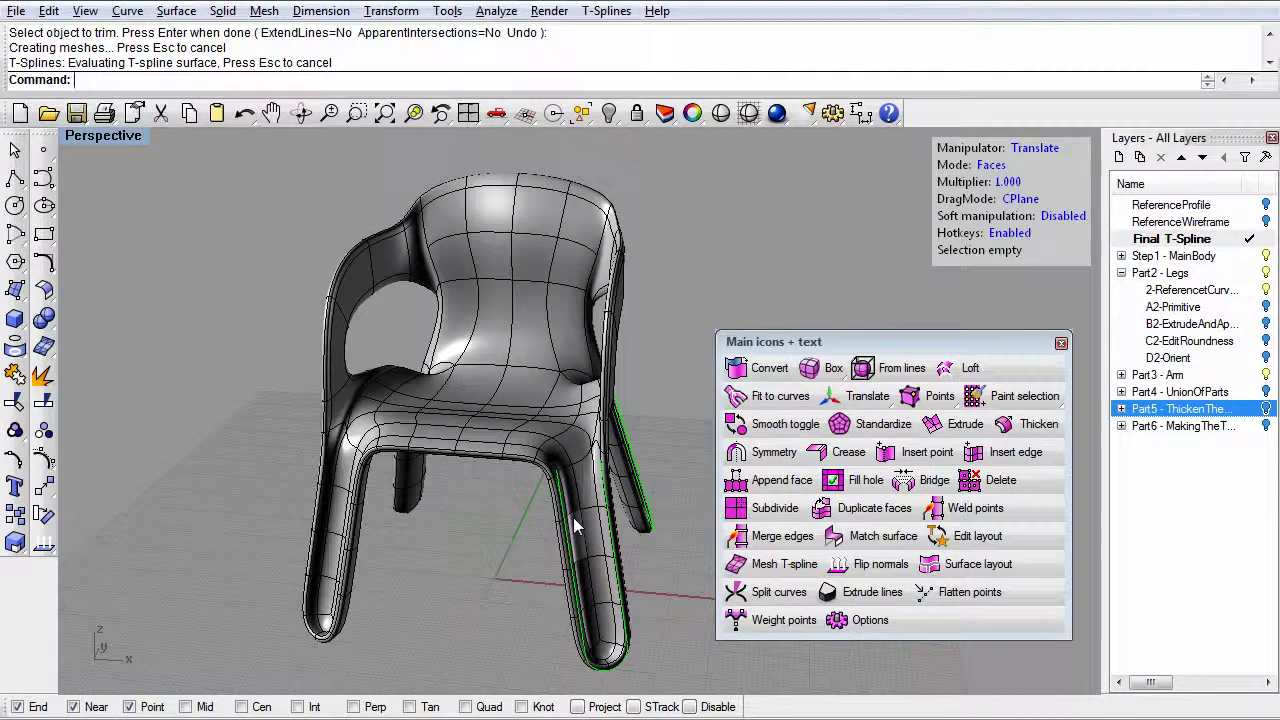
pyautogui.moveTo(558, 498); pyautogui.dragTo(548, 485, button='right')
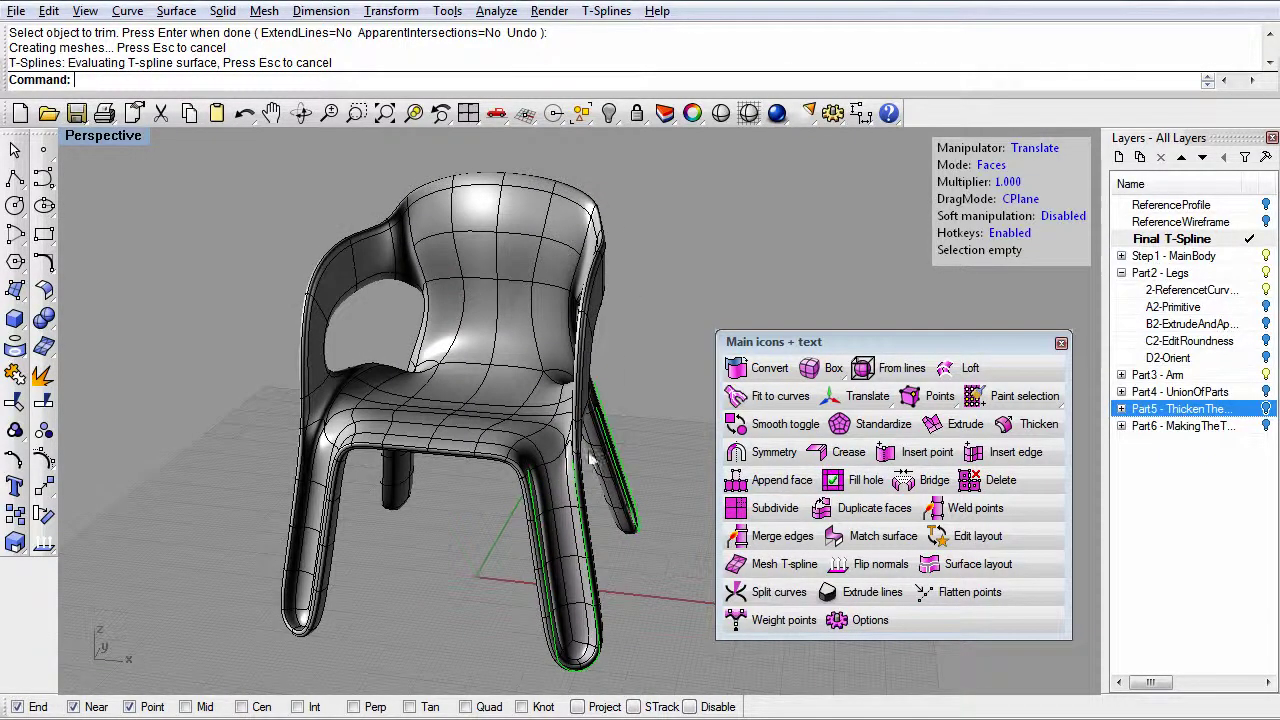
pyautogui.scroll(3, 567, 436)
pyautogui.moveTo(567, 436); pyautogui.dragTo(575, 430, button='right')
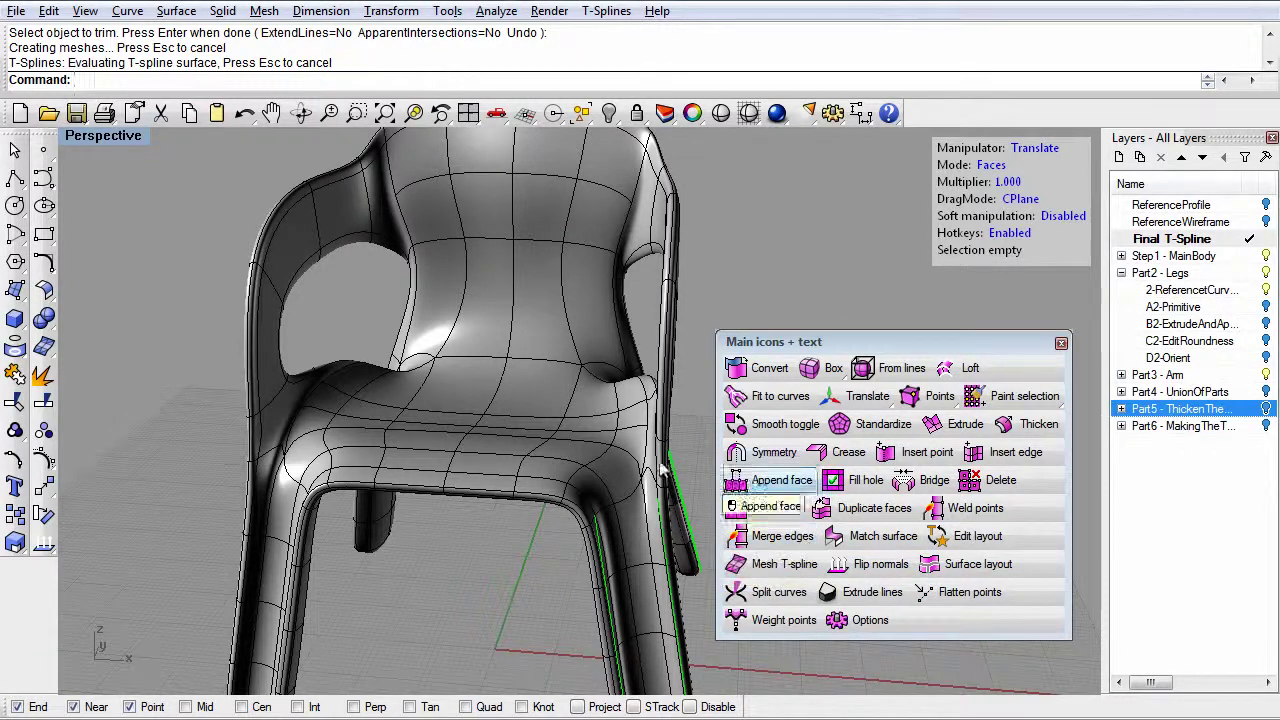
pyautogui.moveTo(632, 446); pyautogui.dragTo(547, 454, button='right')
pyautogui.moveTo(588, 511); pyautogui.dragTo(543, 523, button='right')
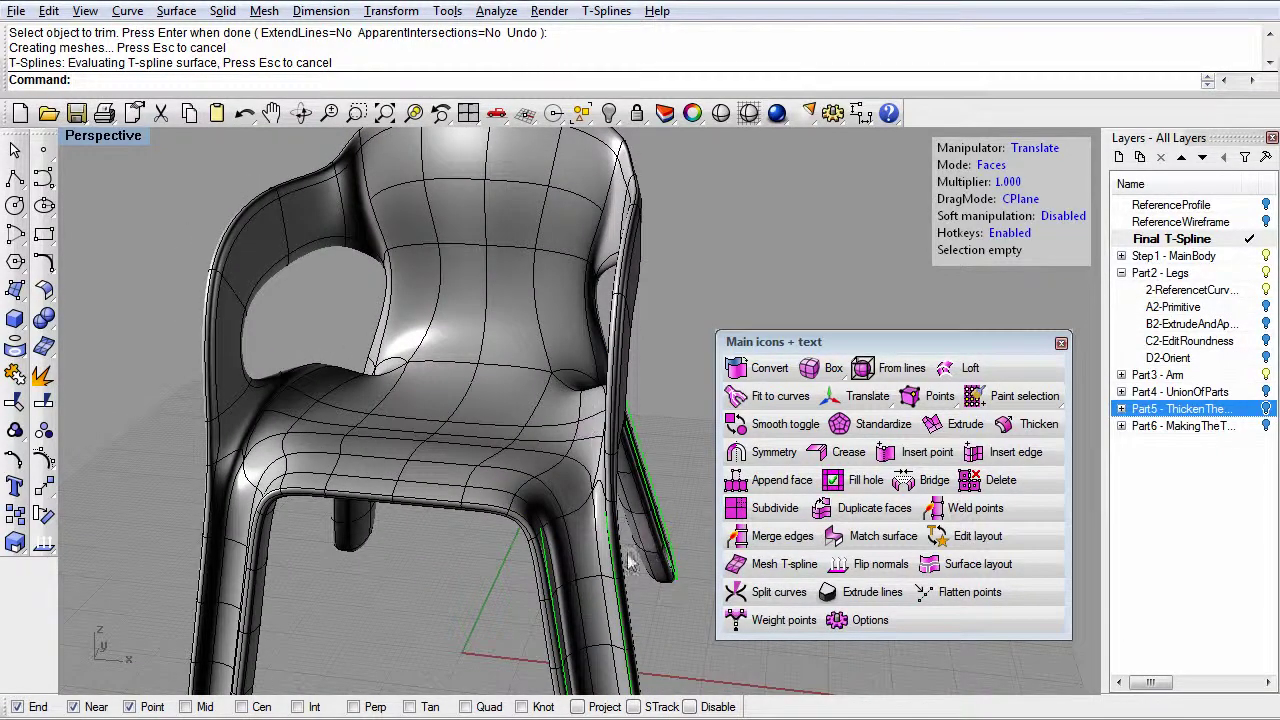
pyautogui.scroll(-5, 567, 545)
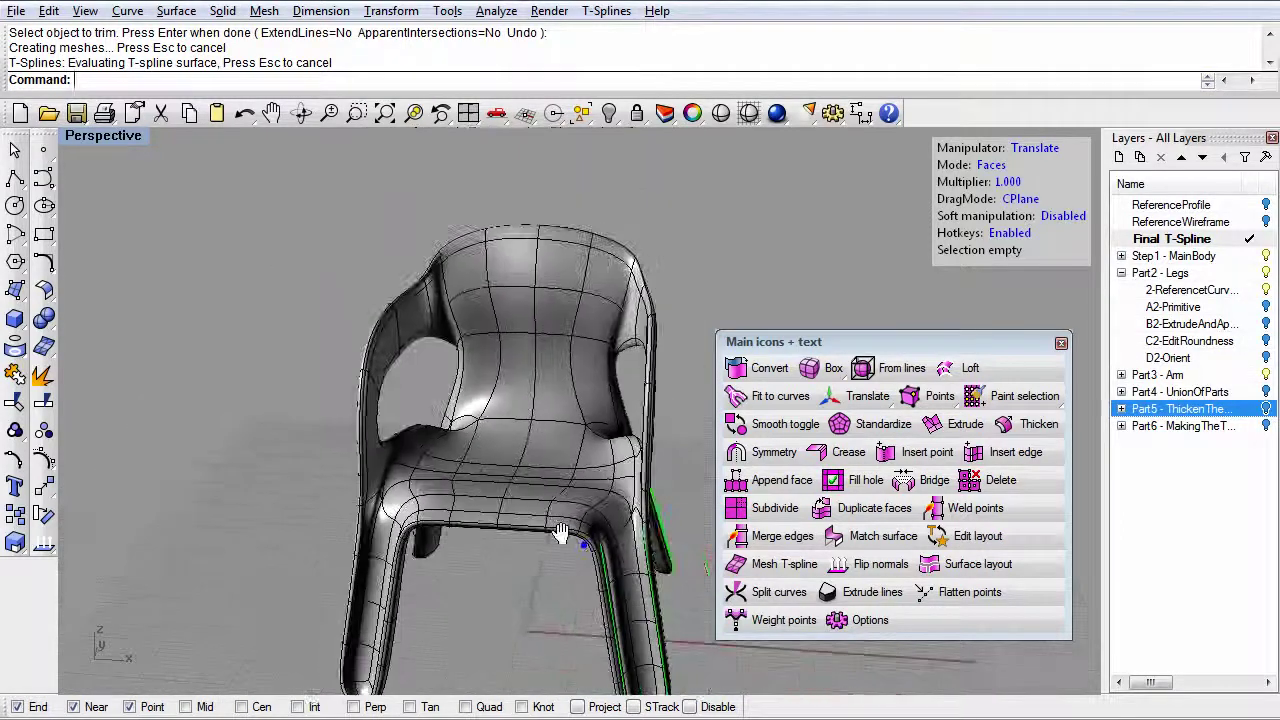
pyautogui.moveTo(503, 497); pyautogui.dragTo(648, 503, button='right')
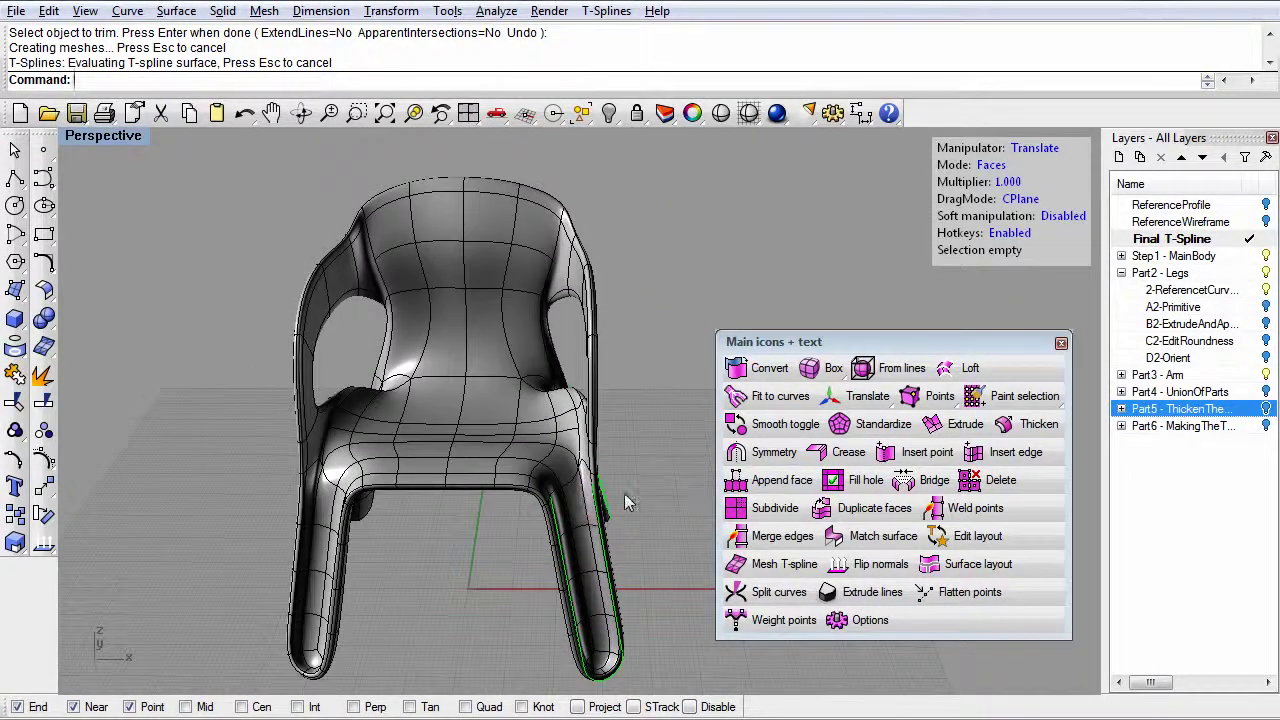